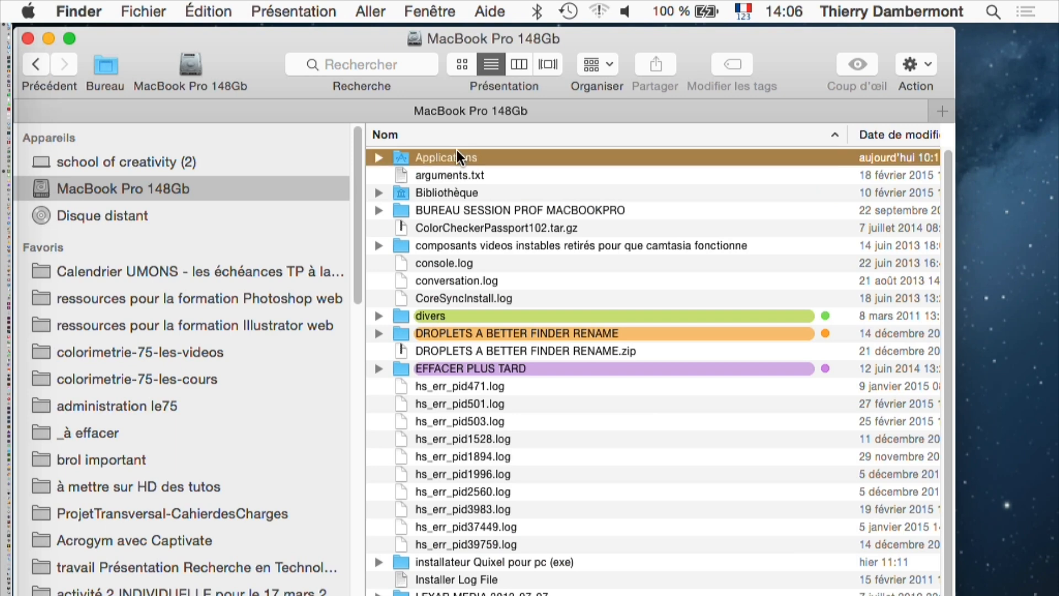
Step: Go into Applications, then the SilverFast Application folder, and select SilverFast 8.app
{"action": "double_click", "coordinate": [456, 154]}
{"action": "double_click", "coordinate": [491, 157]}
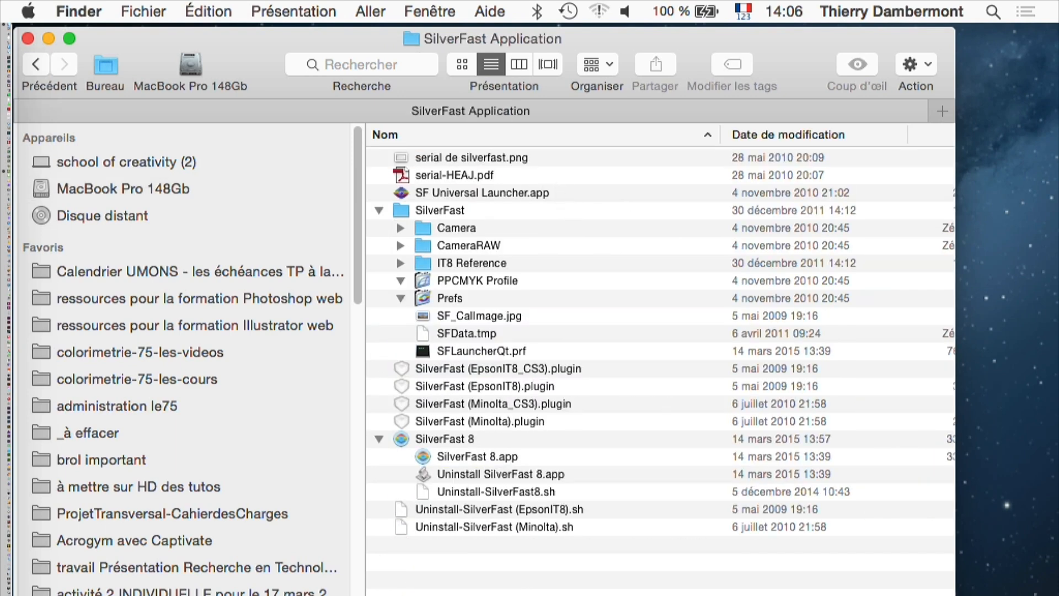
{"action": "left_click", "coordinate": [490, 459]}
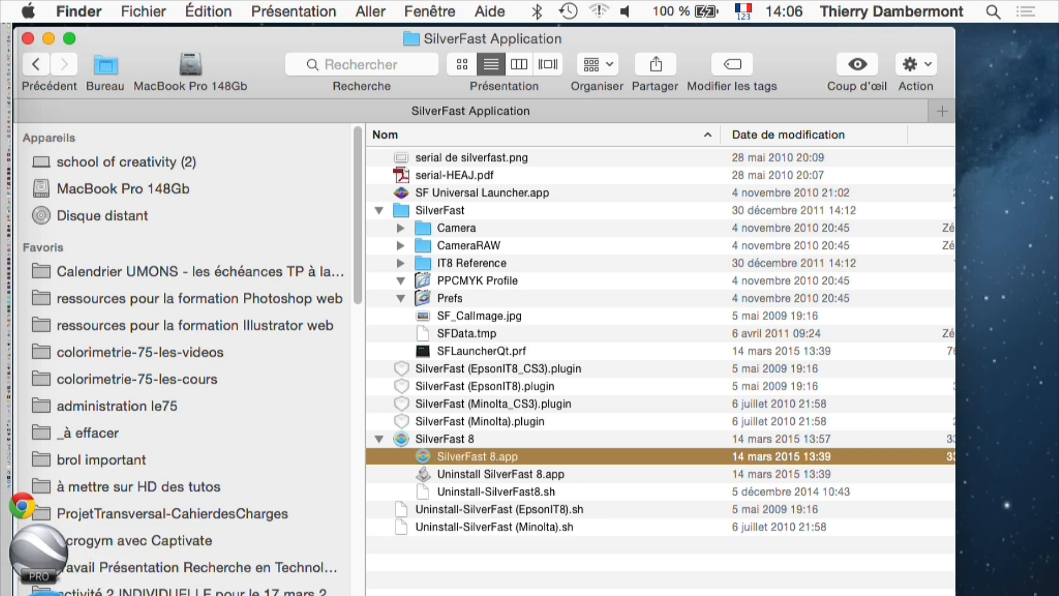
Step: Google 'silverfast' in Firefox and open the official SilverFast website in a new tab
{"action": "left_click", "coordinate": [8, 579]}
{"action": "left_click", "coordinate": [164, 5]}
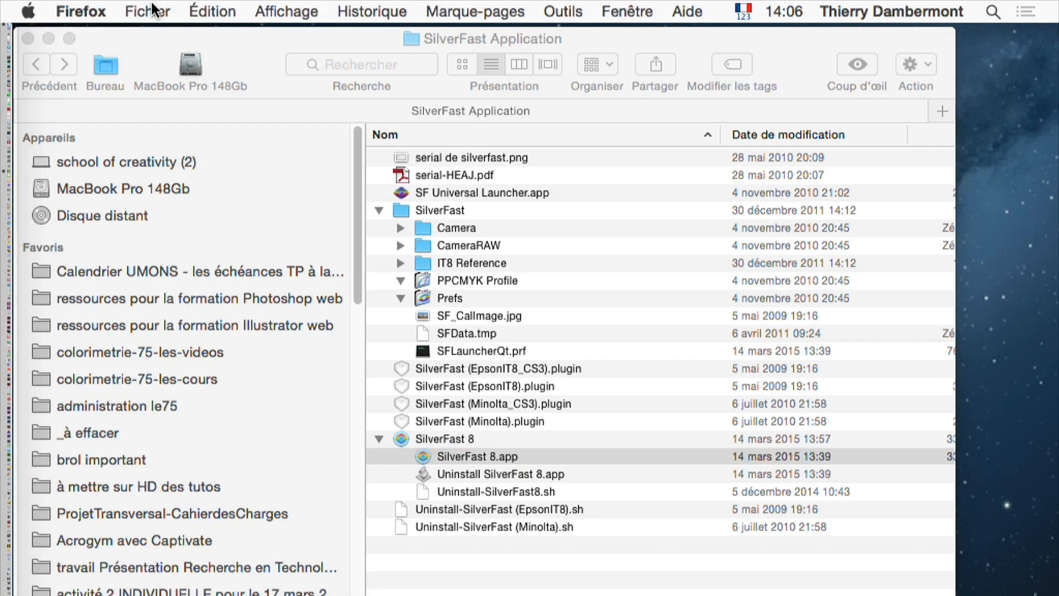
{"action": "left_click", "coordinate": [932, 306]}
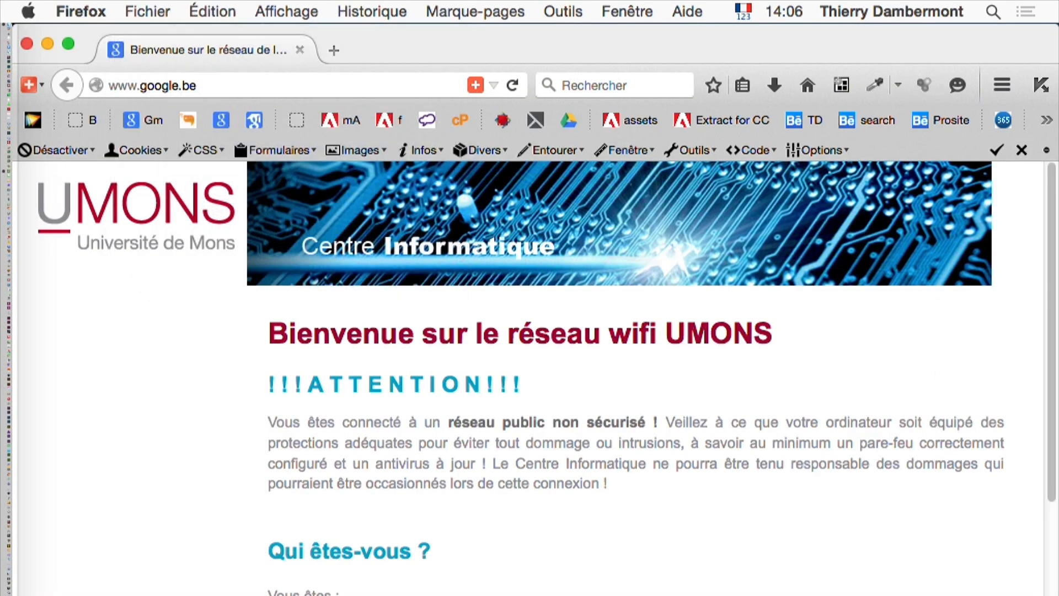
{"action": "left_click", "coordinate": [220, 119]}
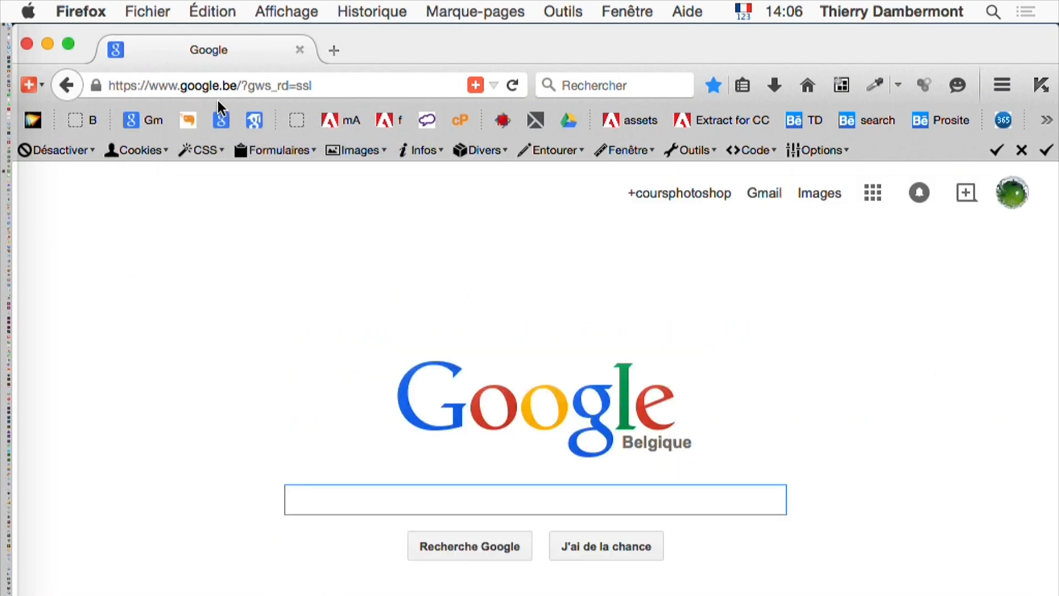
{"action": "type", "text": "silv"}
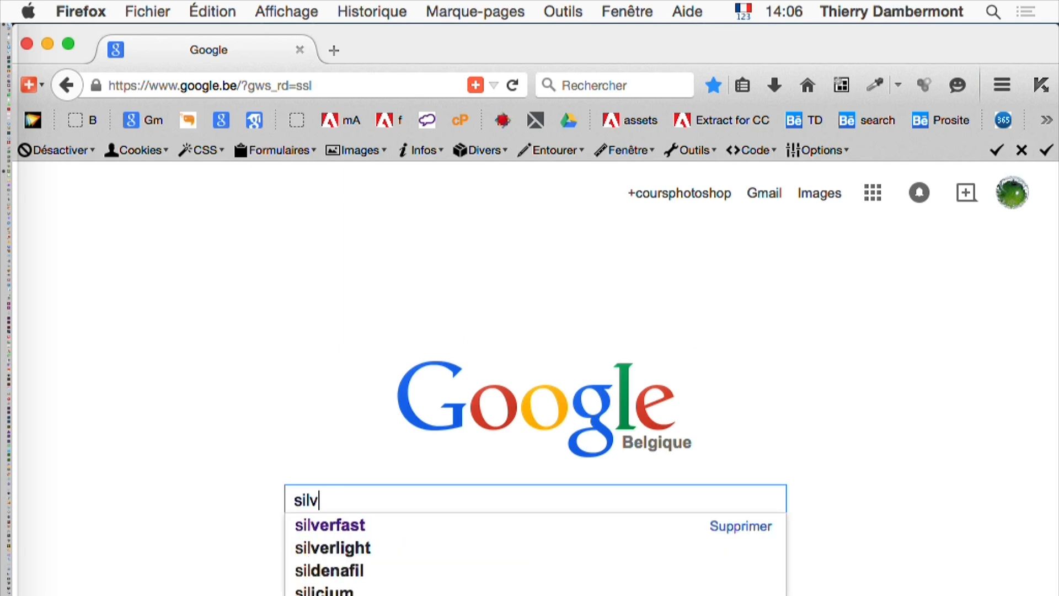
{"action": "type", "text": "erfast"}
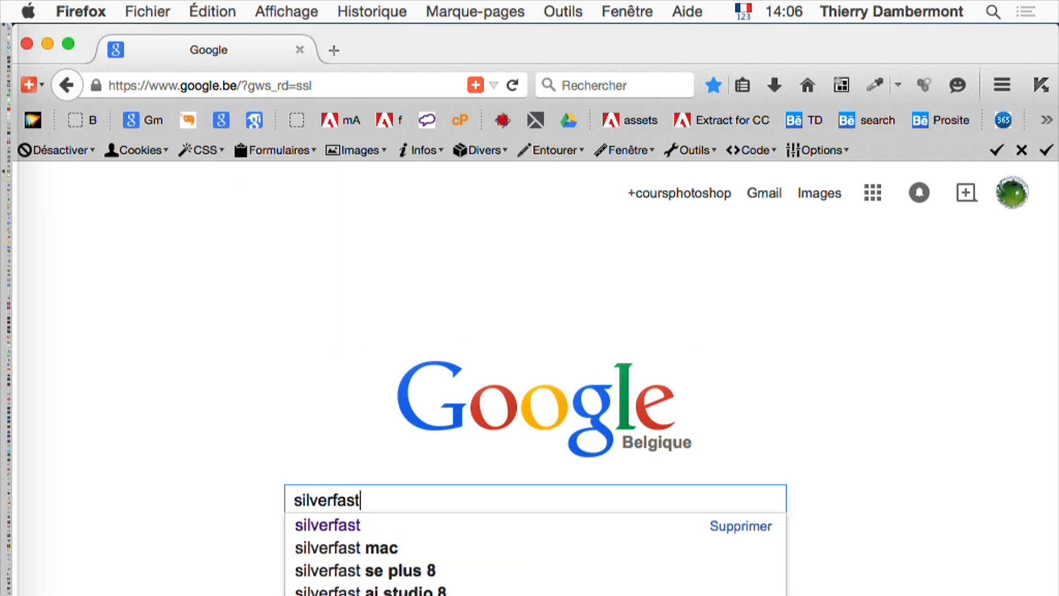
{"action": "key", "text": "Return"}
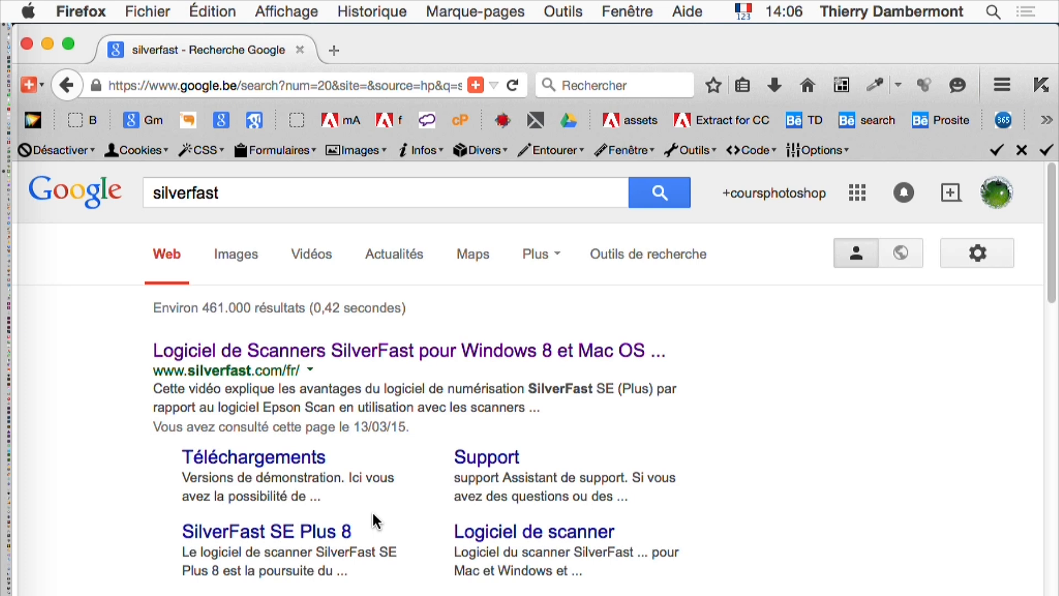
{"action": "left_click", "coordinate": [358, 353], "text": "super"}
{"action": "left_click", "coordinate": [413, 49]}
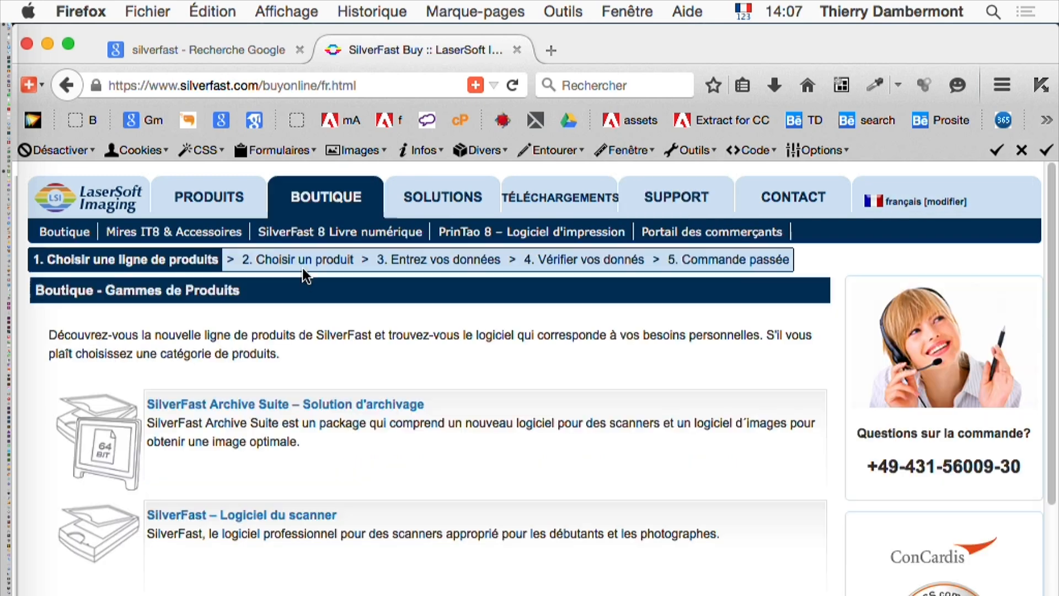
Step: Open the SilverFast scanner software line and choose Epson as the scanner manufacturer
{"action": "scroll", "coordinate": [440, 399], "scroll_direction": "down", "scroll_amount": 5}
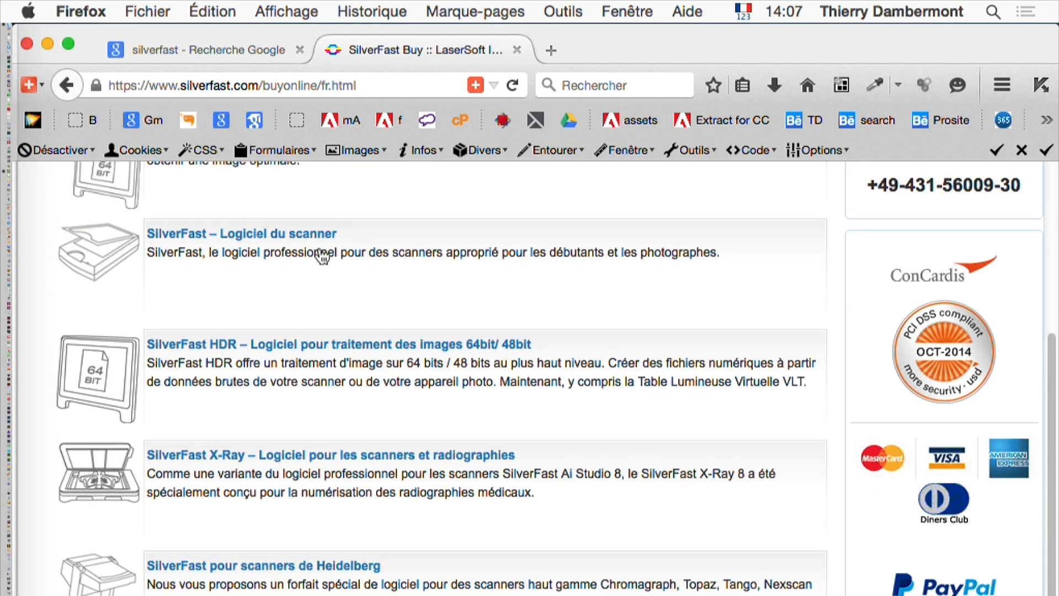
{"action": "left_click", "coordinate": [312, 239]}
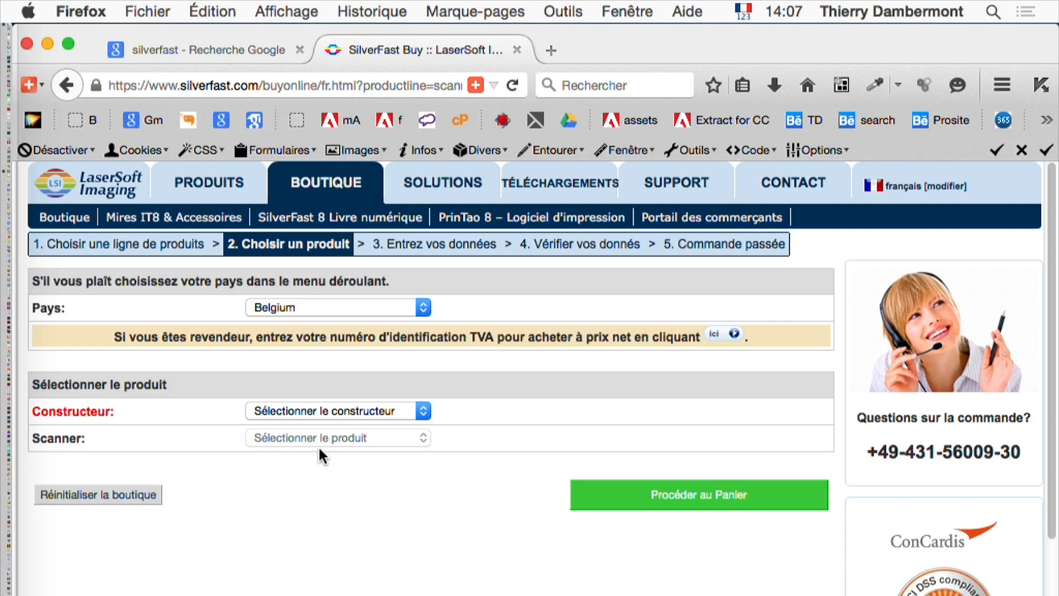
{"action": "left_click", "coordinate": [317, 409]}
{"action": "scroll", "coordinate": [357, 562], "scroll_direction": "down", "scroll_amount": 8}
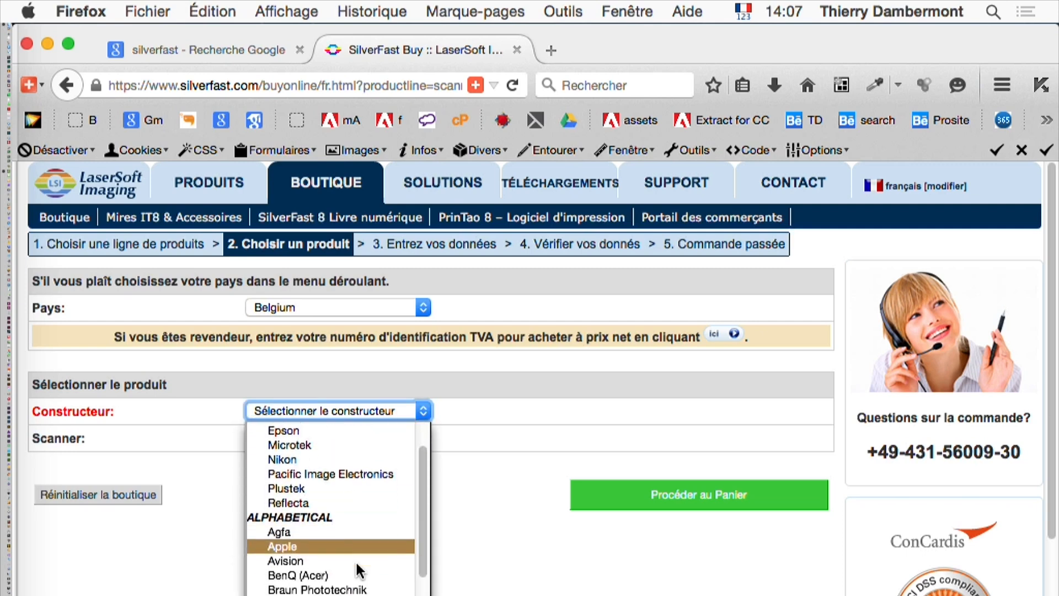
{"action": "scroll", "coordinate": [355, 561], "scroll_direction": "up", "scroll_amount": 7}
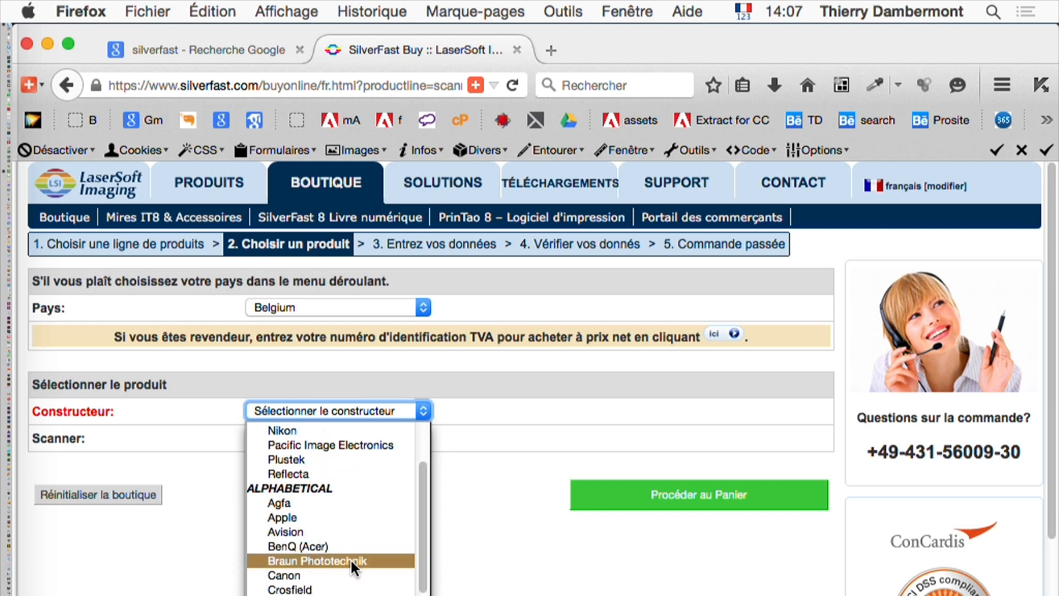
{"action": "left_click", "coordinate": [309, 589]}
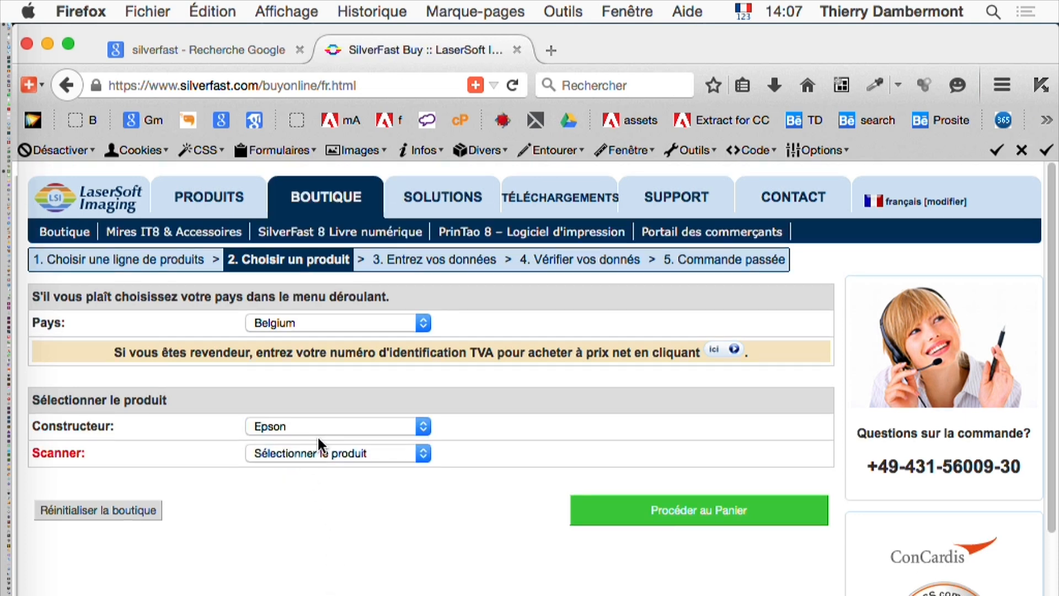
Step: Pick the Epson Perfection 4990 Photo model and scroll down to the SilverFast 8 price list
{"action": "left_click", "coordinate": [317, 451]}
{"action": "left_click", "coordinate": [317, 587]}
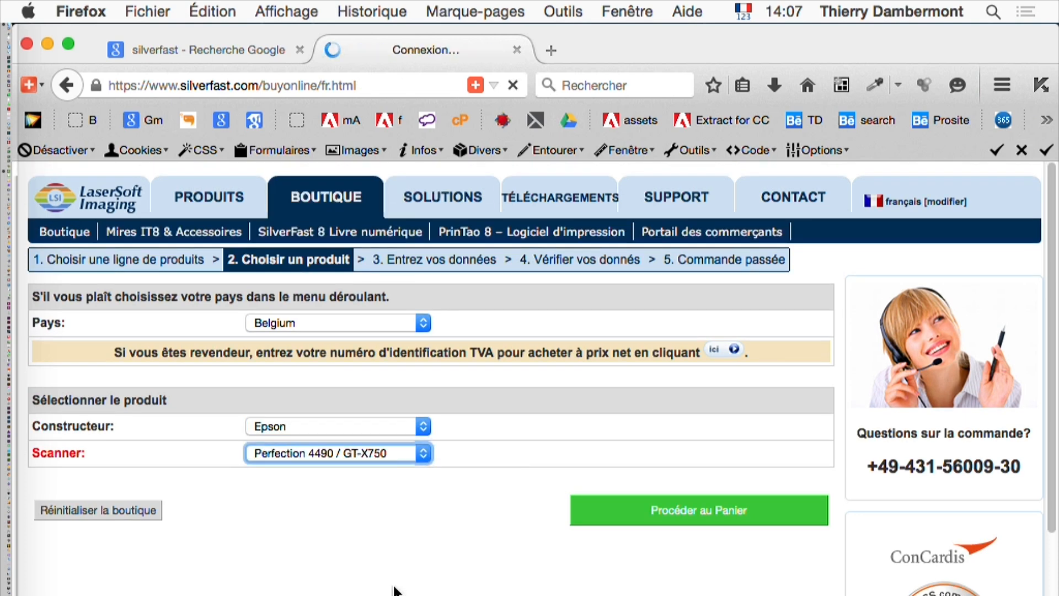
{"action": "scroll", "coordinate": [587, 549], "scroll_direction": "down", "scroll_amount": 5}
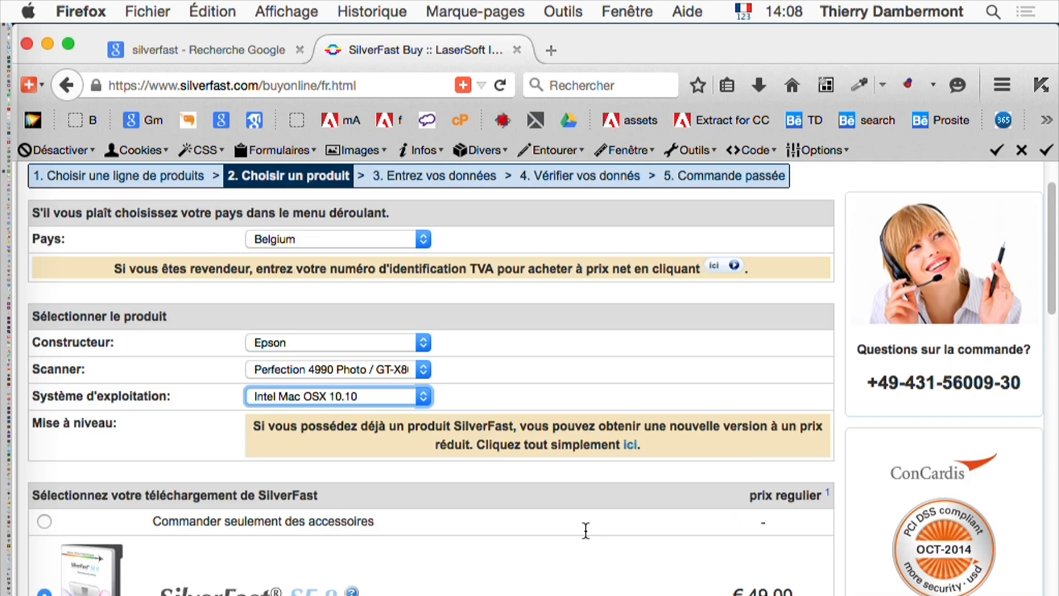
{"action": "scroll", "coordinate": [586, 541], "scroll_direction": "down", "scroll_amount": 5}
{"action": "scroll", "coordinate": [590, 522], "scroll_direction": "down", "scroll_amount": 2}
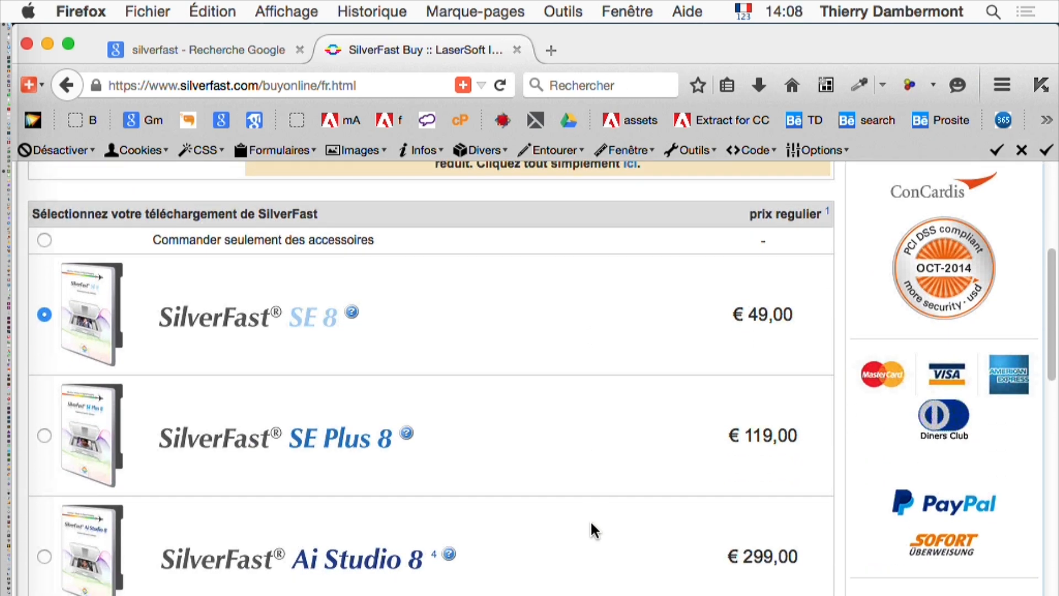
{"action": "scroll", "coordinate": [590, 518], "scroll_direction": "down", "scroll_amount": 4}
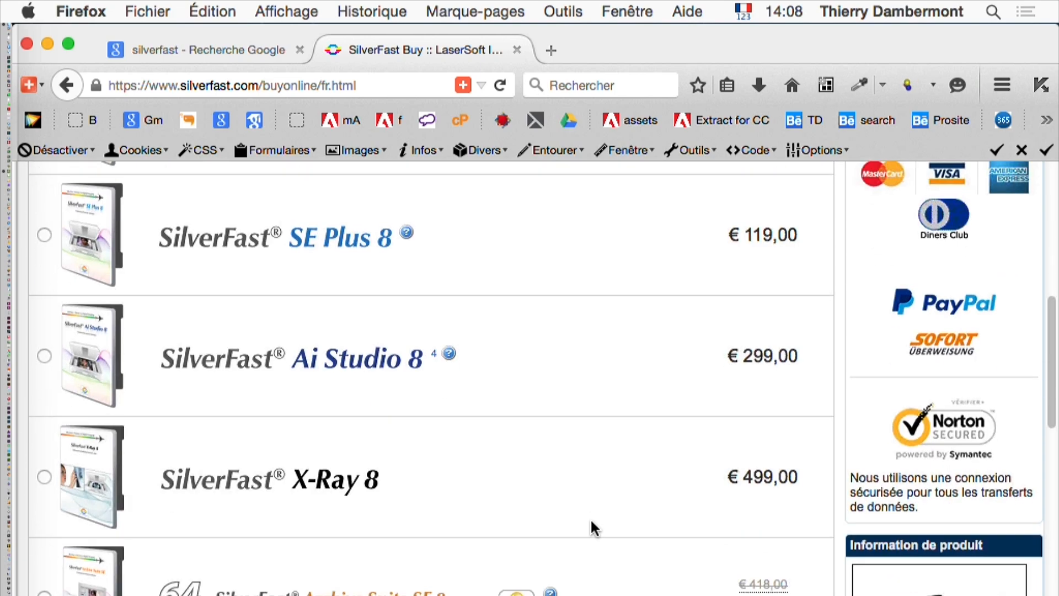
{"action": "scroll", "coordinate": [590, 518], "scroll_direction": "up", "scroll_amount": 4}
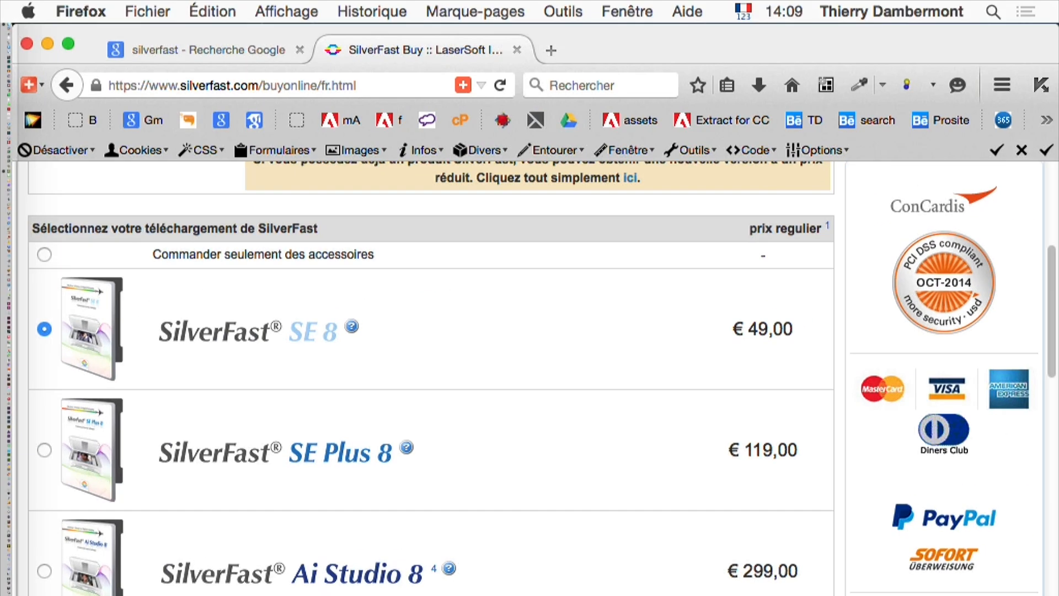
Step: Scroll the price list page and open the SilverFast version comparison table at full size
{"action": "scroll", "coordinate": [431, 375], "scroll_direction": "down", "scroll_amount": 3}
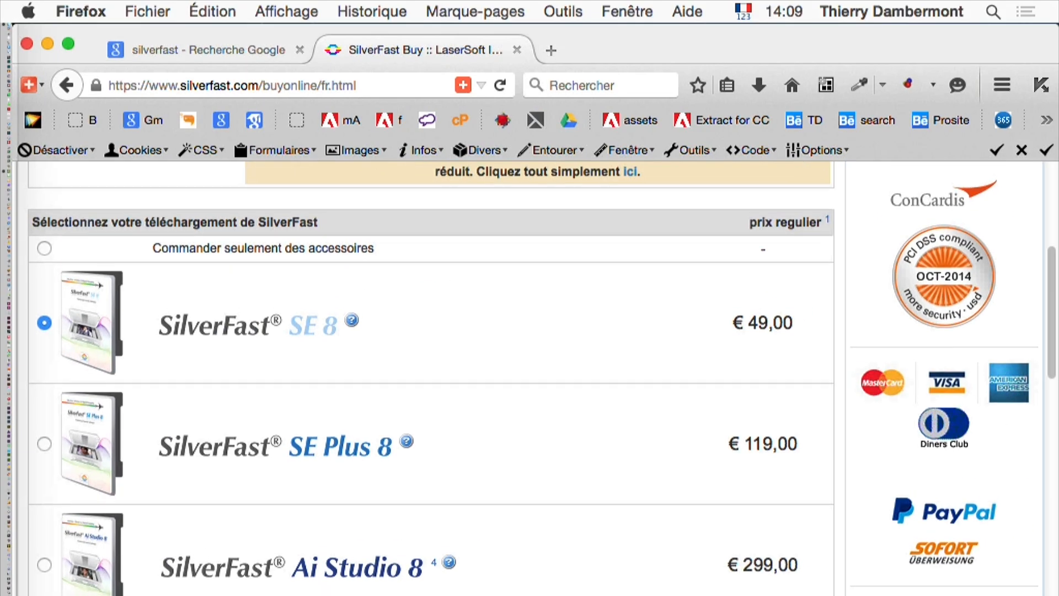
{"action": "scroll", "coordinate": [430, 375], "scroll_direction": "down", "scroll_amount": 2}
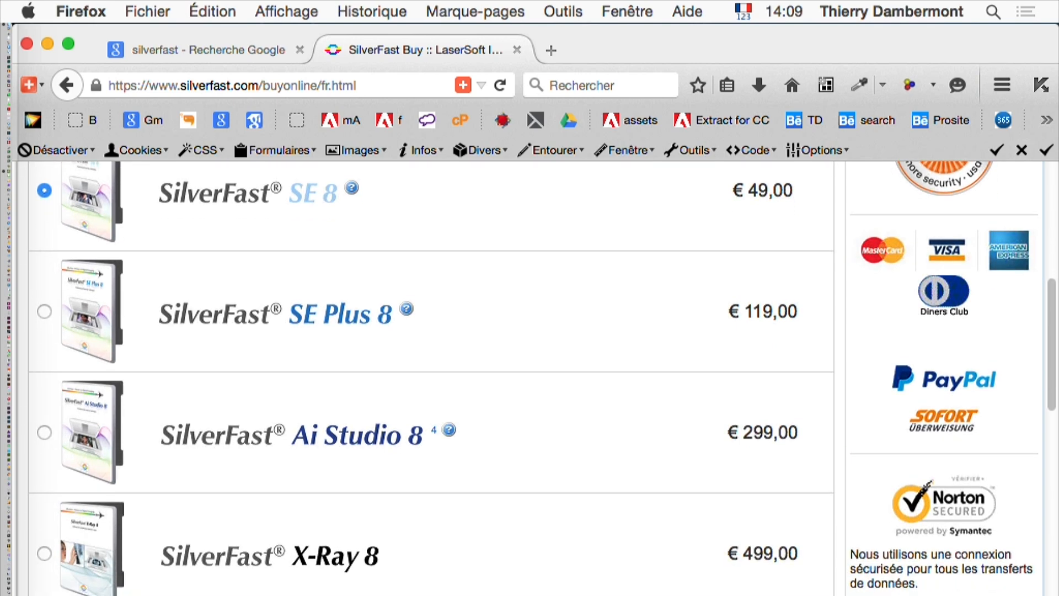
{"action": "scroll", "coordinate": [430, 375], "scroll_direction": "down", "scroll_amount": 1}
{"action": "scroll", "coordinate": [320, 541], "scroll_direction": "down", "scroll_amount": 4}
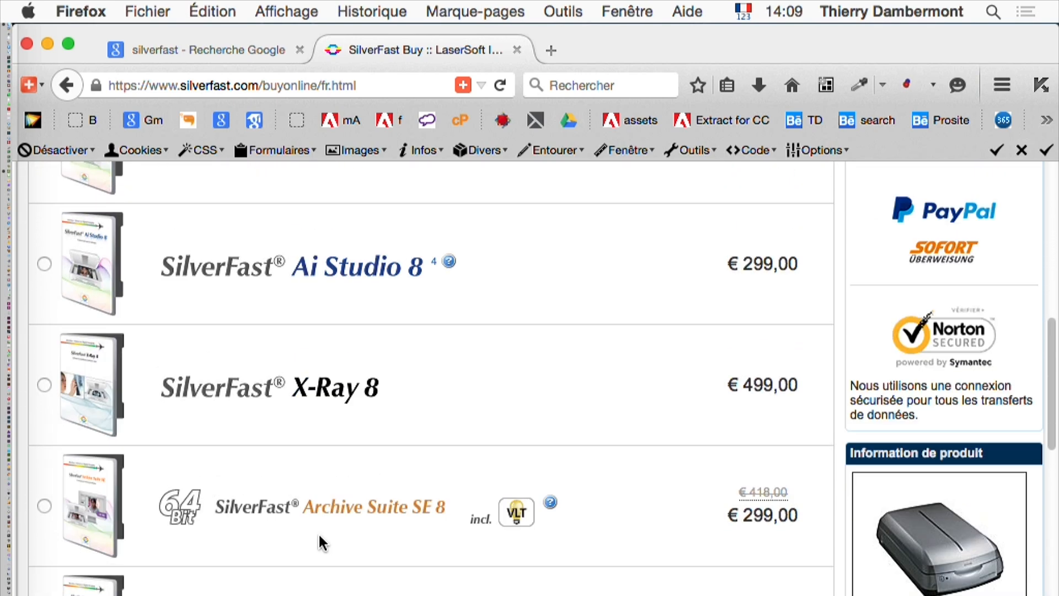
{"action": "scroll", "coordinate": [606, 413], "scroll_direction": "up", "scroll_amount": 10}
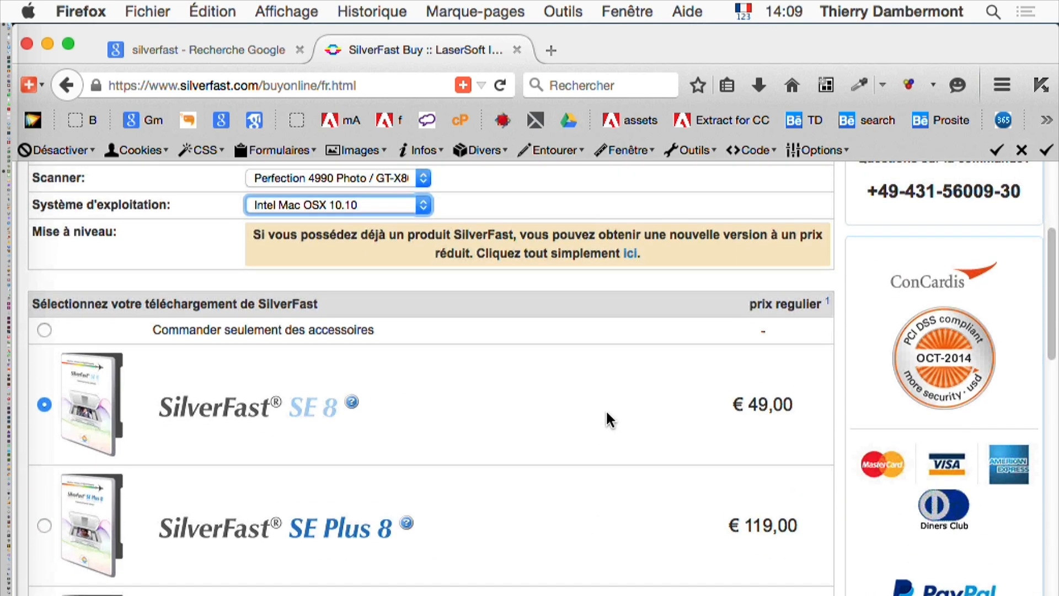
{"action": "scroll", "coordinate": [360, 538], "scroll_direction": "up", "scroll_amount": 2}
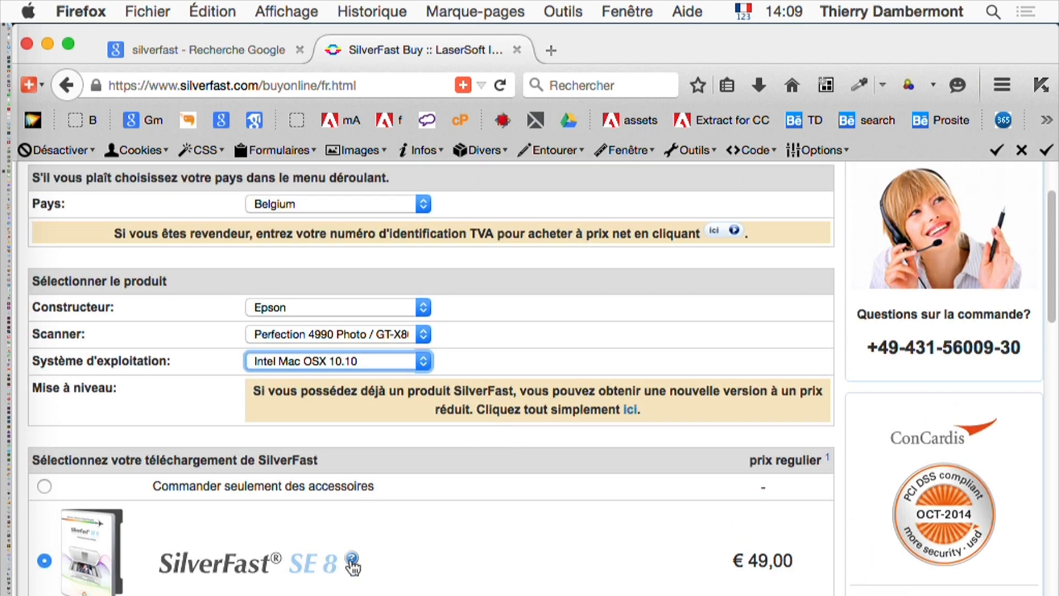
{"action": "left_click", "coordinate": [352, 559]}
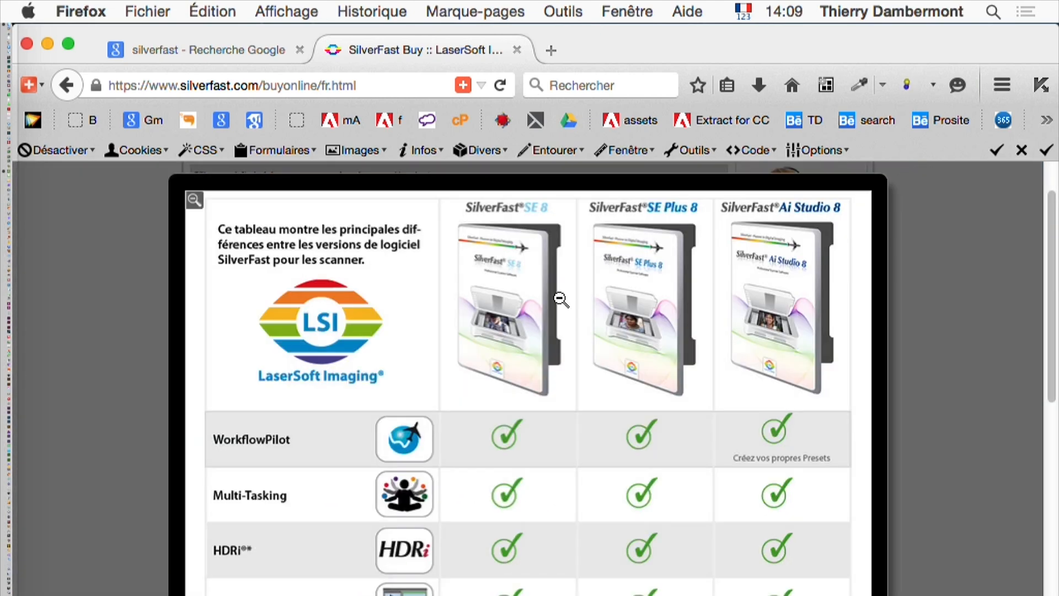
{"action": "left_click", "coordinate": [491, 491]}
Step: Scroll the comparison table to the Multi-Tasking through Outils Kodachrome rows
{"action": "scroll", "coordinate": [548, 514], "scroll_direction": "down", "scroll_amount": 2}
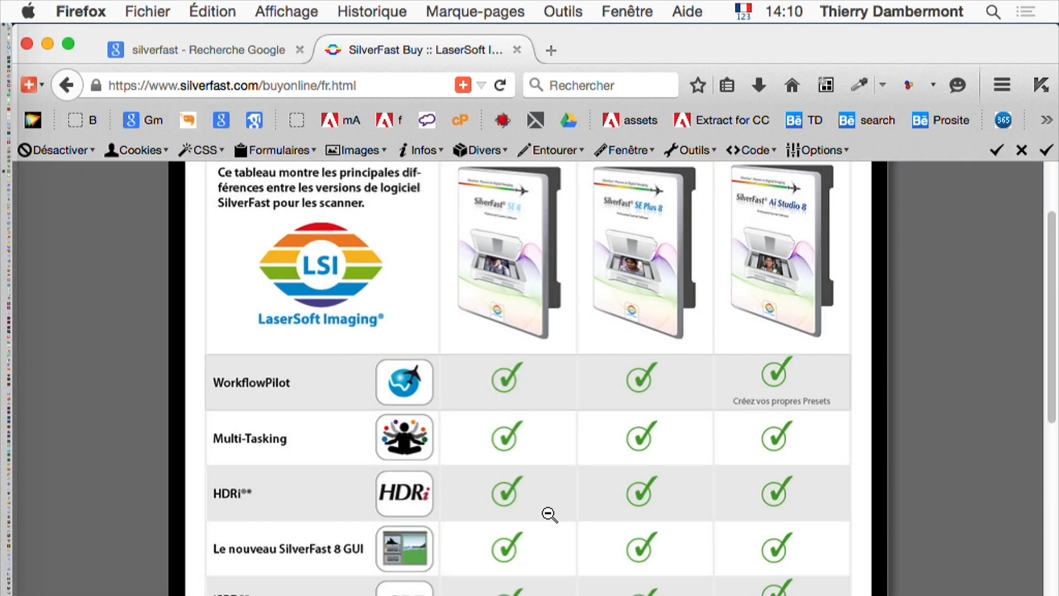
{"action": "scroll", "coordinate": [549, 514], "scroll_direction": "down", "scroll_amount": 3}
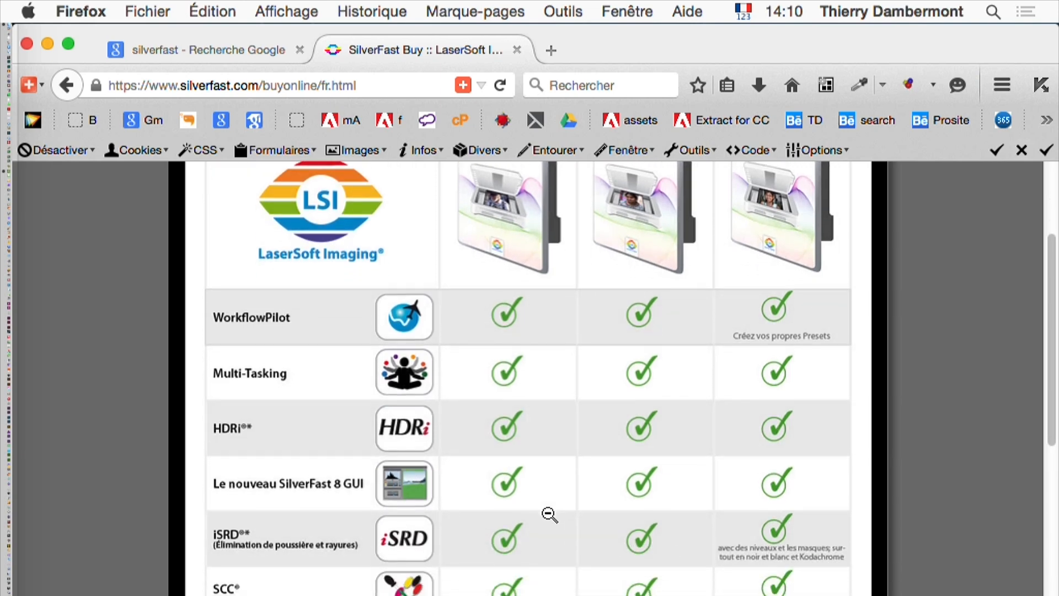
{"action": "scroll", "coordinate": [549, 514], "scroll_direction": "down", "scroll_amount": 2}
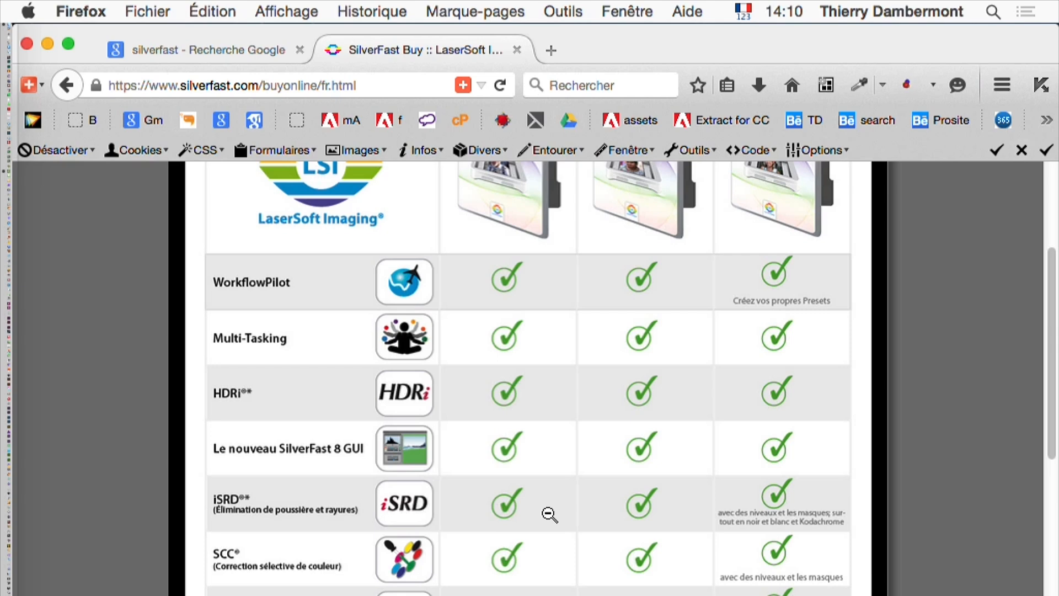
{"action": "scroll", "coordinate": [549, 514], "scroll_direction": "down", "scroll_amount": 5}
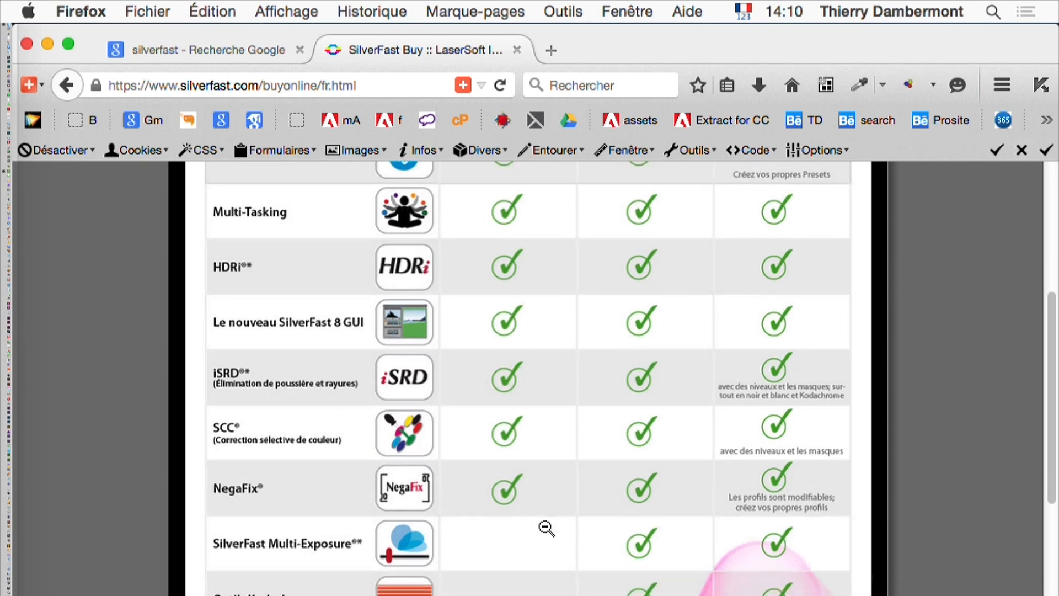
{"action": "scroll", "coordinate": [546, 526], "scroll_direction": "up", "scroll_amount": 8}
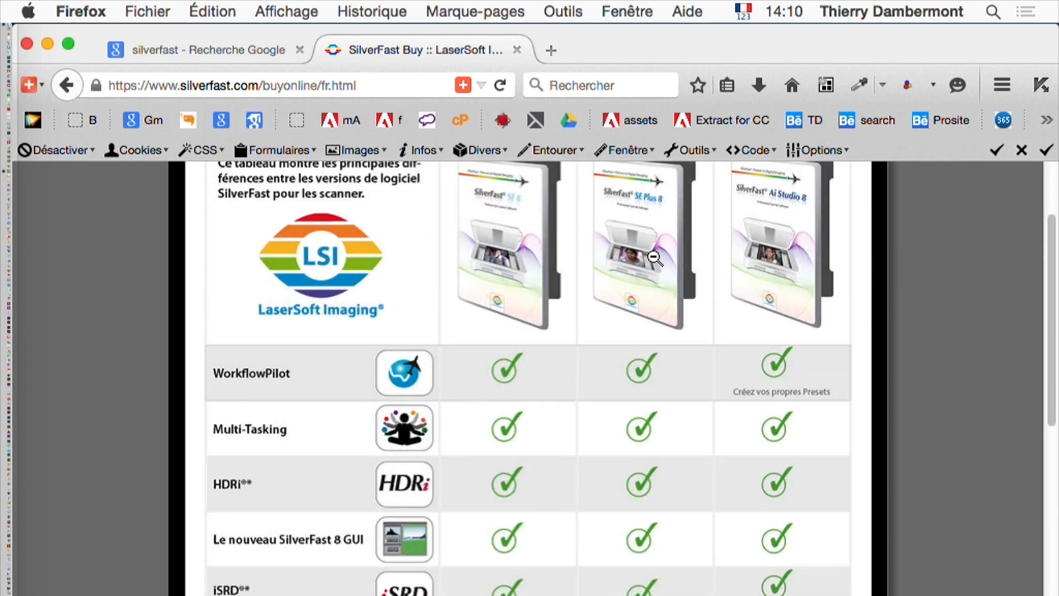
{"action": "scroll", "coordinate": [656, 259], "scroll_direction": "up", "scroll_amount": 1}
{"action": "scroll", "coordinate": [656, 267], "scroll_direction": "down", "scroll_amount": 10}
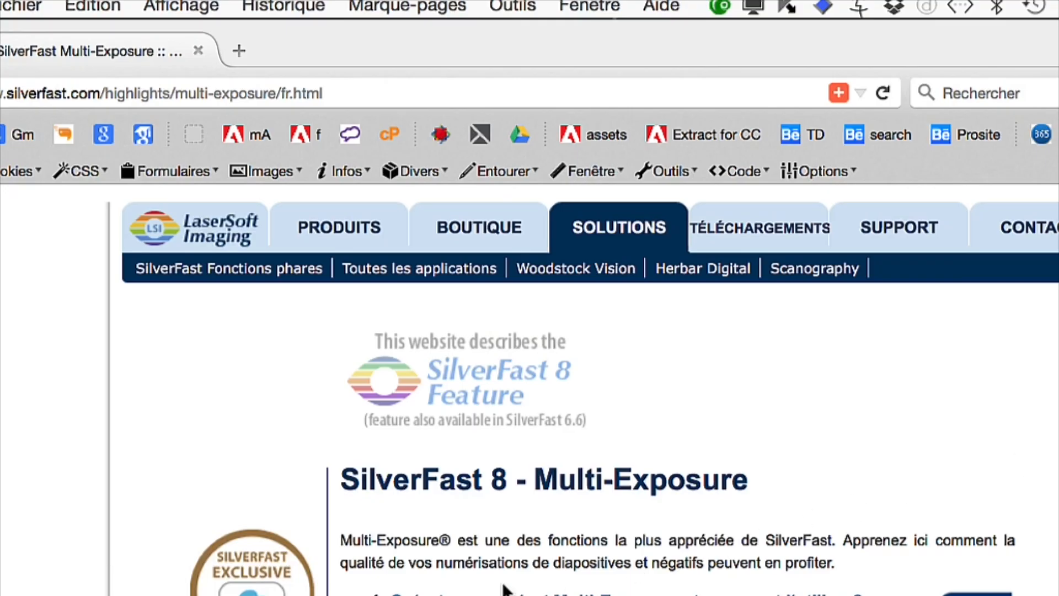
{"action": "scroll", "coordinate": [414, 585], "scroll_direction": "down", "scroll_amount": 5}
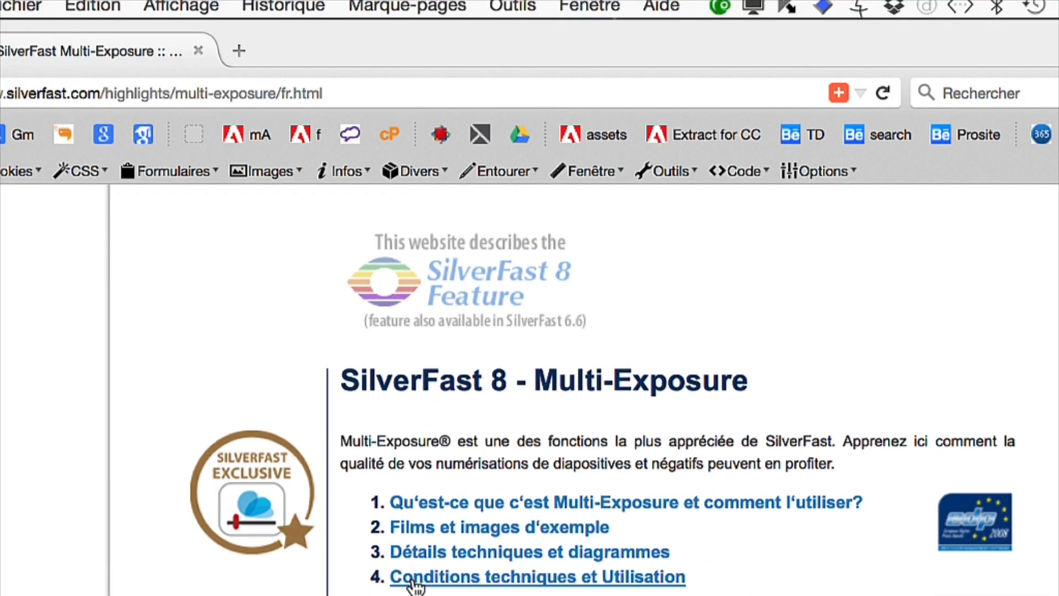
{"action": "scroll", "coordinate": [415, 586], "scroll_direction": "down", "scroll_amount": 5}
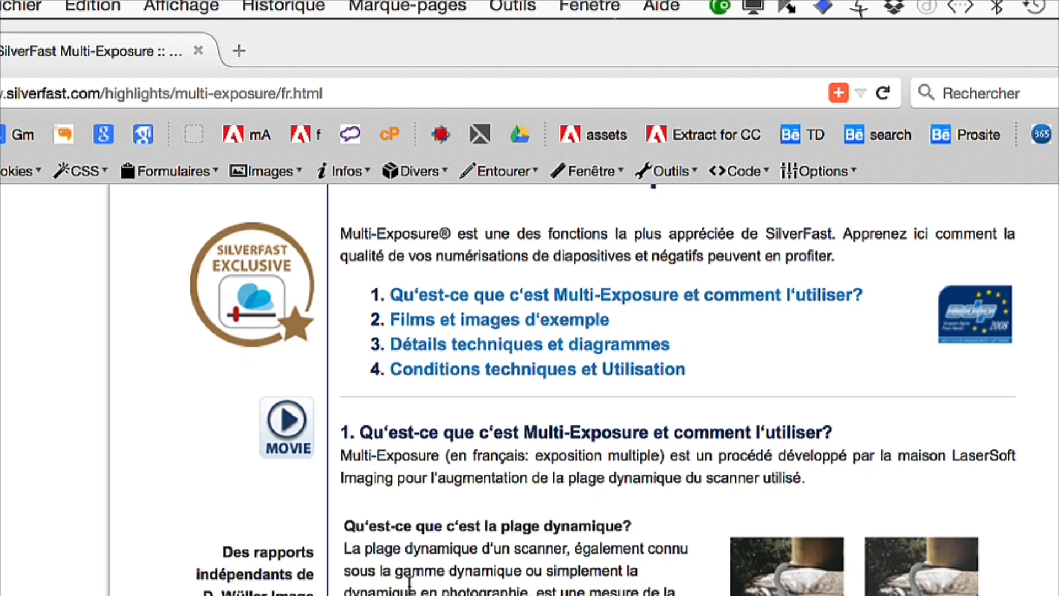
{"action": "scroll", "coordinate": [410, 582], "scroll_direction": "down", "scroll_amount": 5}
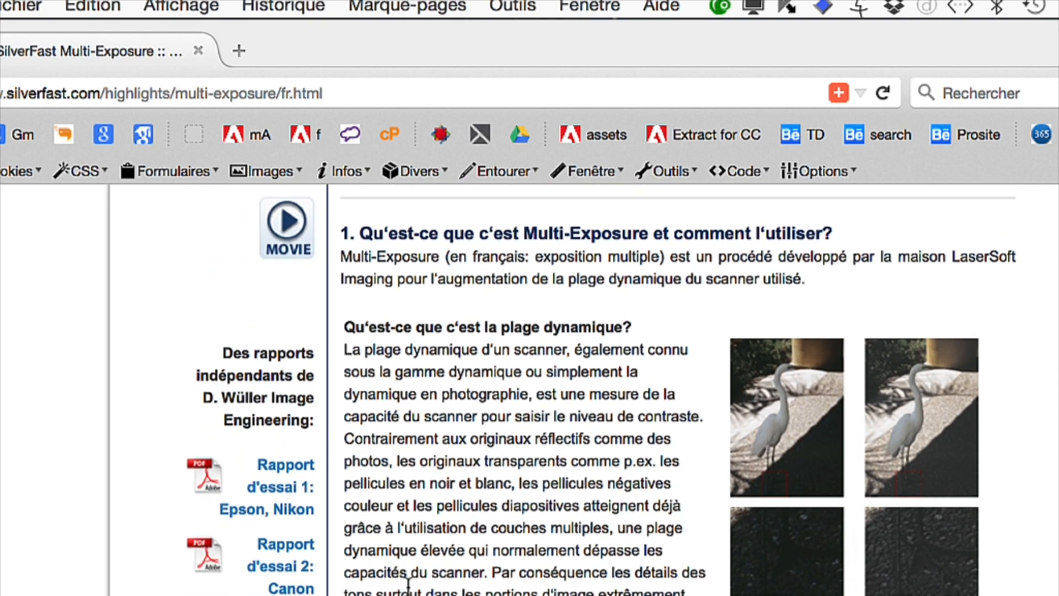
{"action": "scroll", "coordinate": [408, 583], "scroll_direction": "down", "scroll_amount": 4}
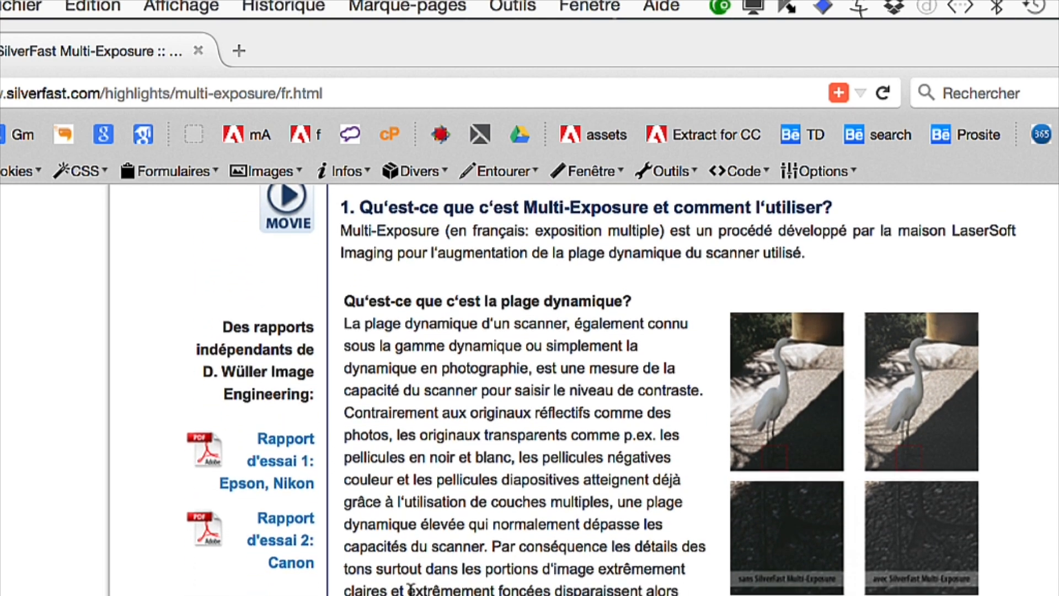
{"action": "scroll", "coordinate": [582, 390], "scroll_direction": "down", "scroll_amount": 3}
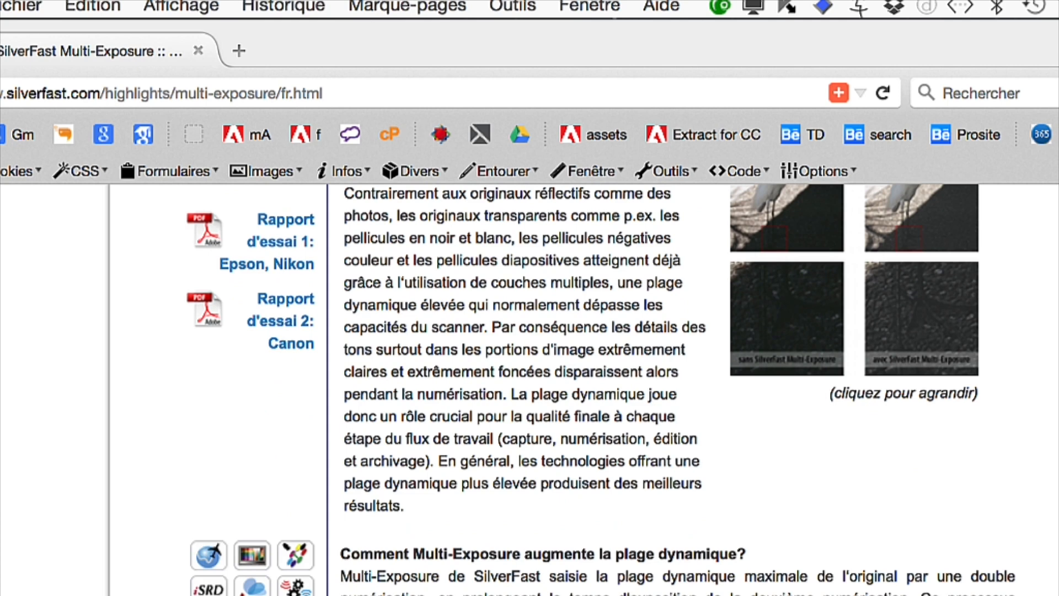
{"action": "left_click_drag", "start_coordinate": [341, 576], "coordinate": [1018, 595]}
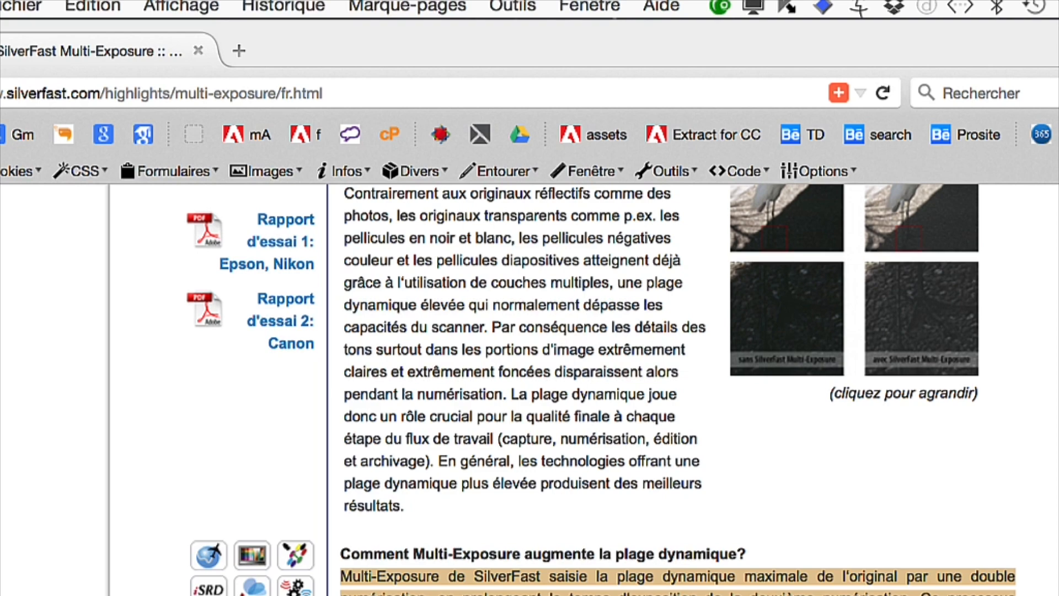
{"action": "scroll", "coordinate": [552, 386], "scroll_direction": "up", "scroll_amount": 3}
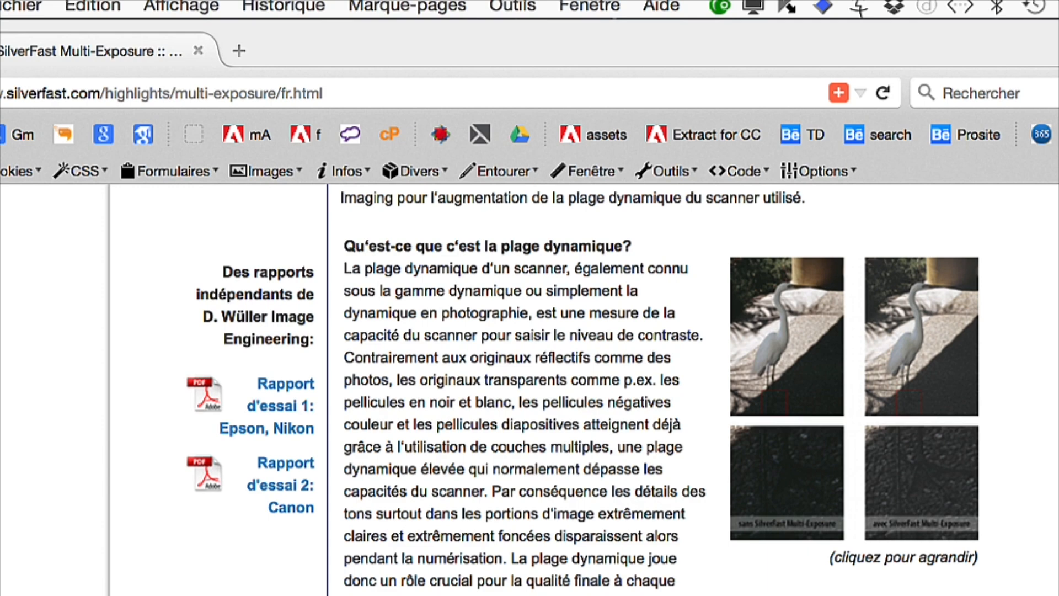
{"action": "scroll", "coordinate": [552, 386], "scroll_direction": "up", "scroll_amount": 8}
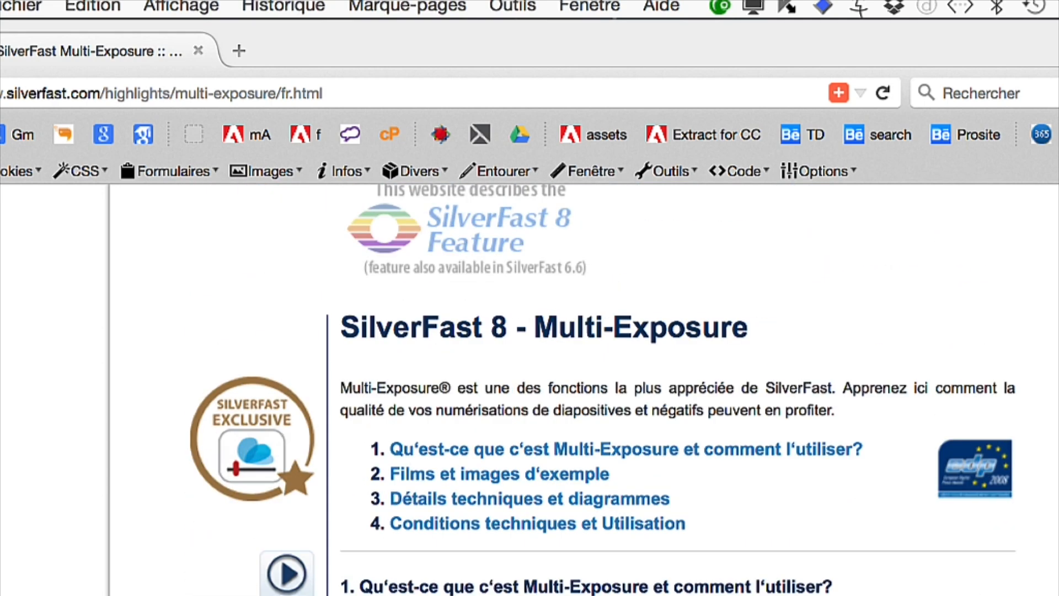
{"action": "scroll", "coordinate": [585, 579], "scroll_direction": "up", "scroll_amount": 2}
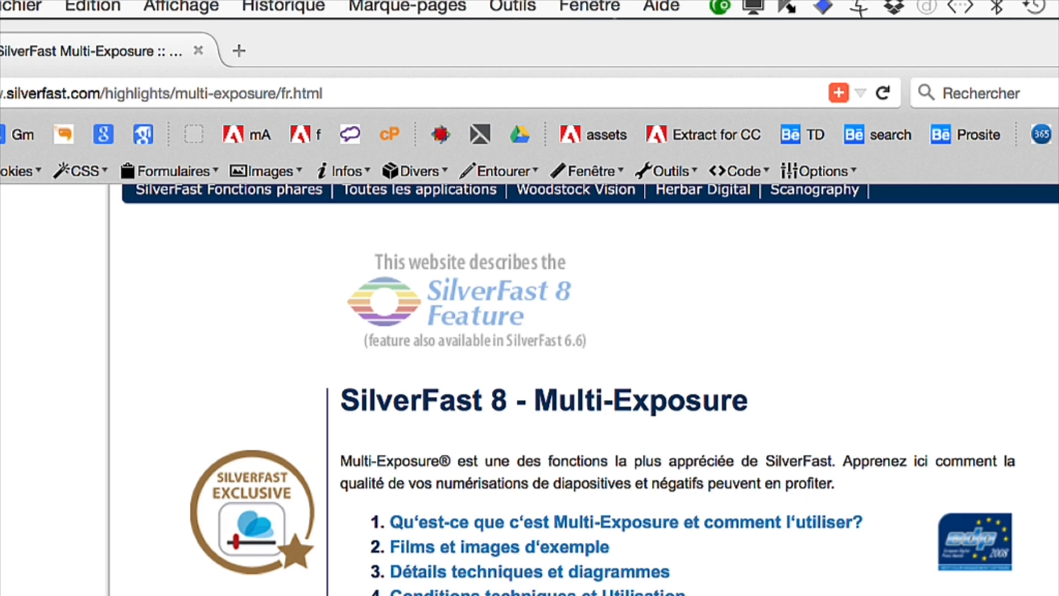
{"action": "scroll", "coordinate": [590, 389], "scroll_direction": "up", "scroll_amount": 1}
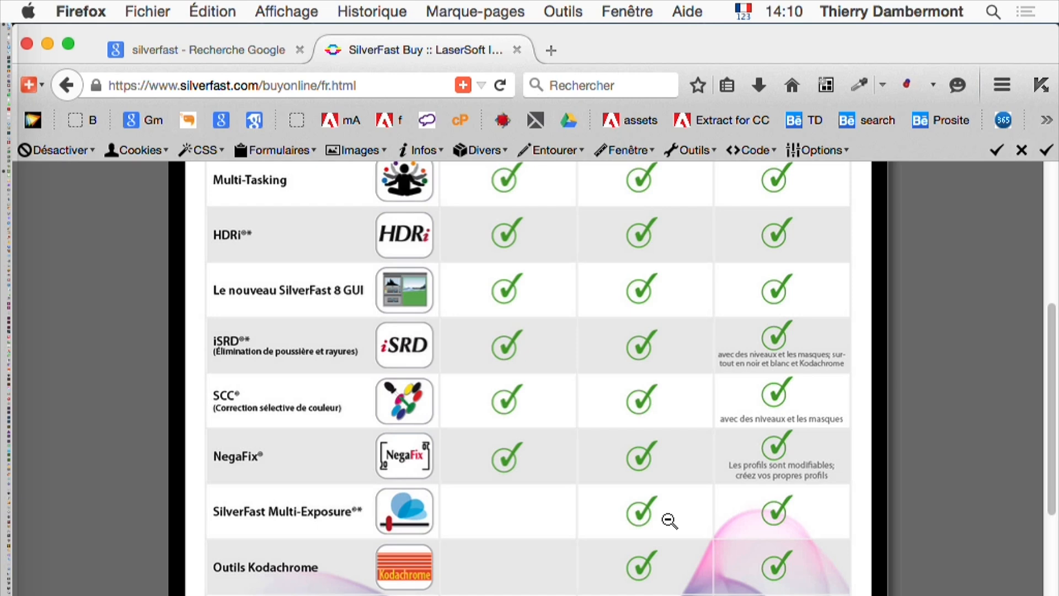
Step: Scroll the comparison table down until the AACO row is fully visible
{"action": "scroll", "coordinate": [669, 522], "scroll_direction": "down", "scroll_amount": 1}
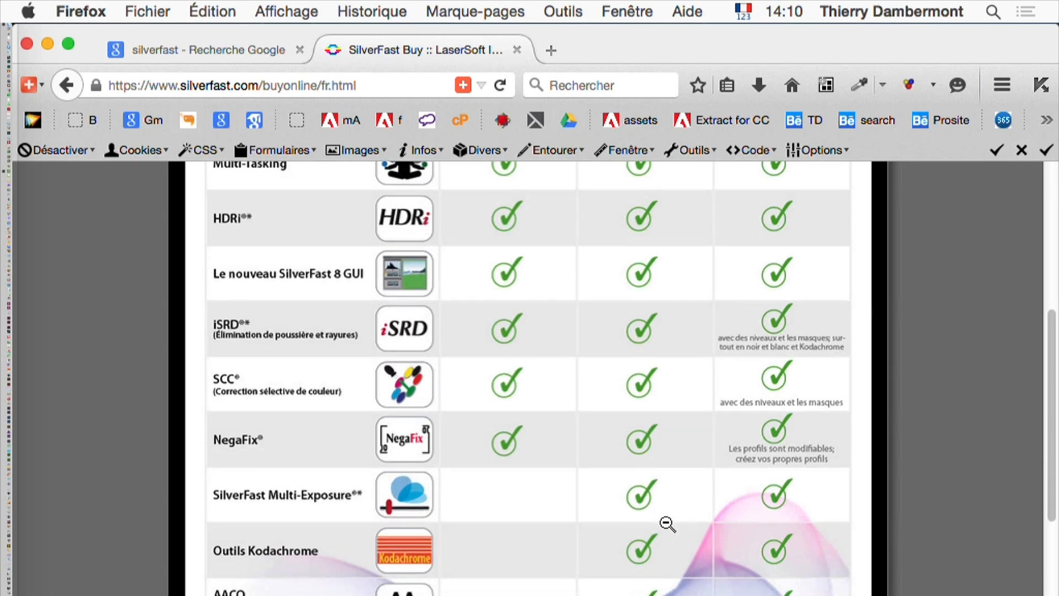
{"action": "scroll", "coordinate": [667, 524], "scroll_direction": "down", "scroll_amount": 2}
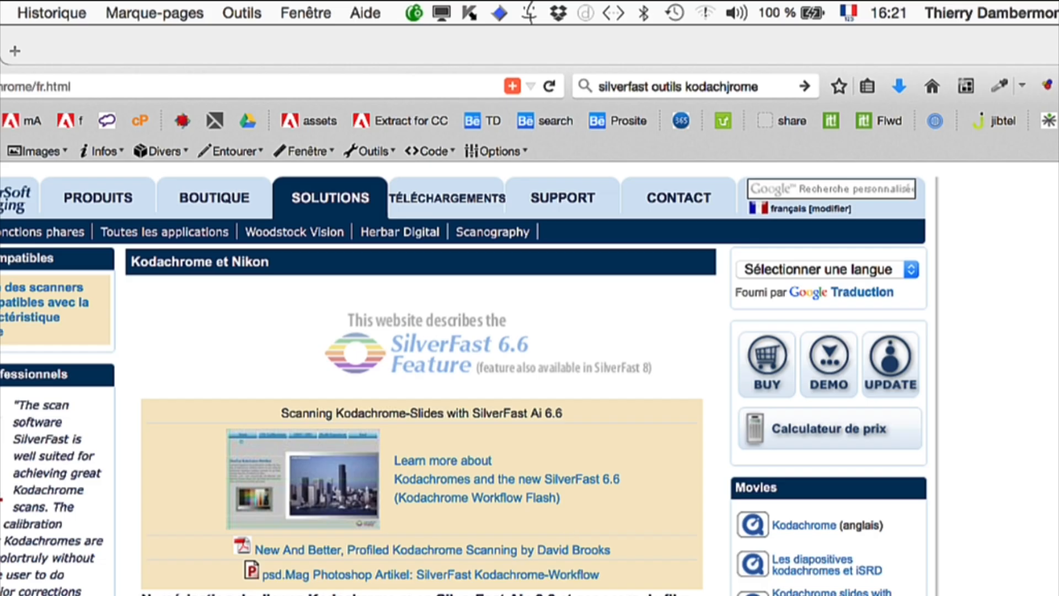
{"action": "scroll", "coordinate": [463, 380], "scroll_direction": "down", "scroll_amount": 5}
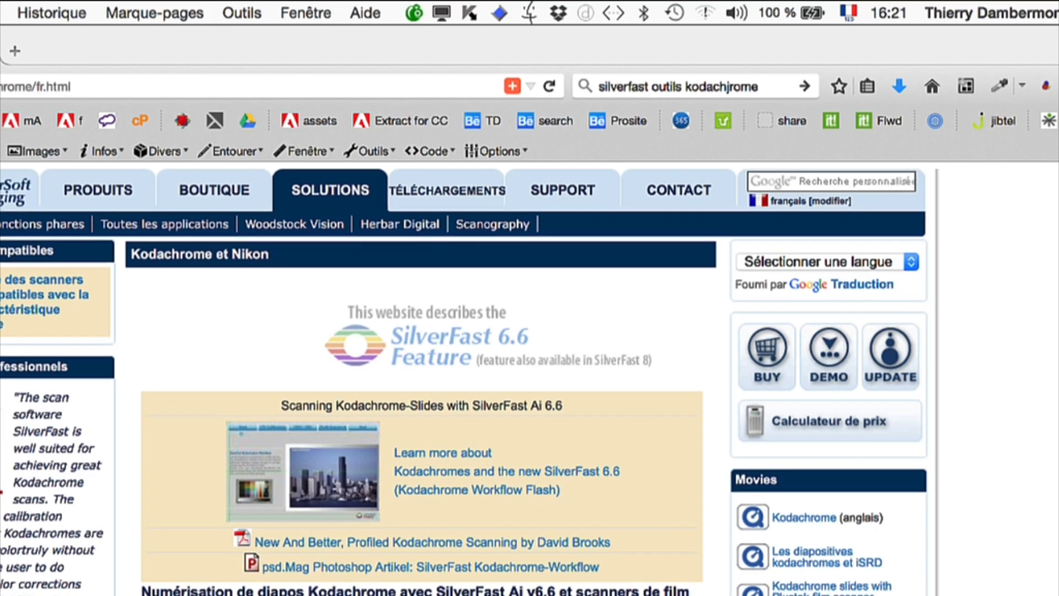
{"action": "scroll", "coordinate": [463, 380], "scroll_direction": "down", "scroll_amount": 5}
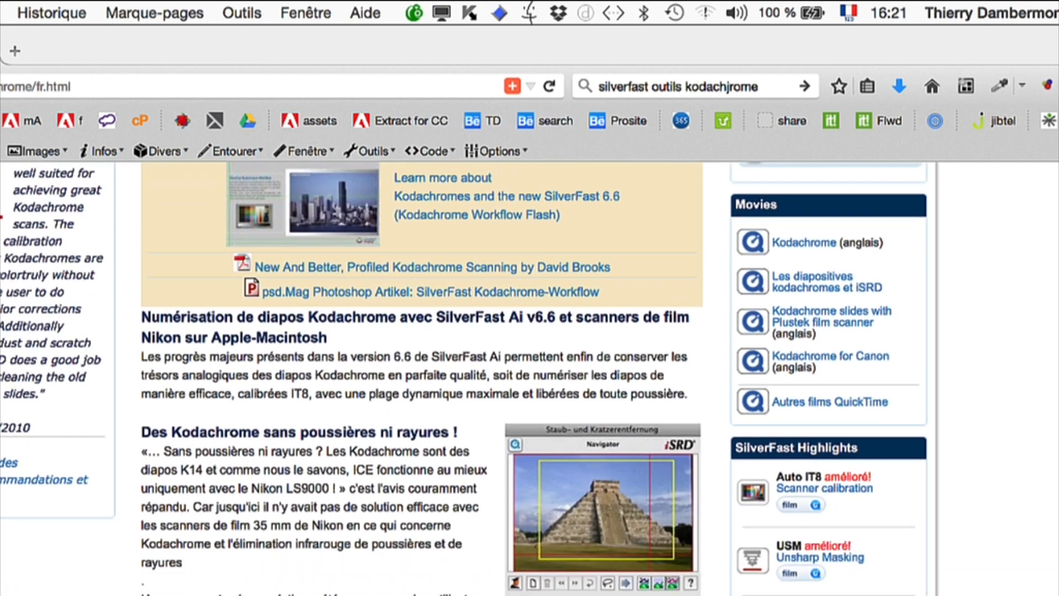
{"action": "scroll", "coordinate": [463, 381], "scroll_direction": "down", "scroll_amount": 3}
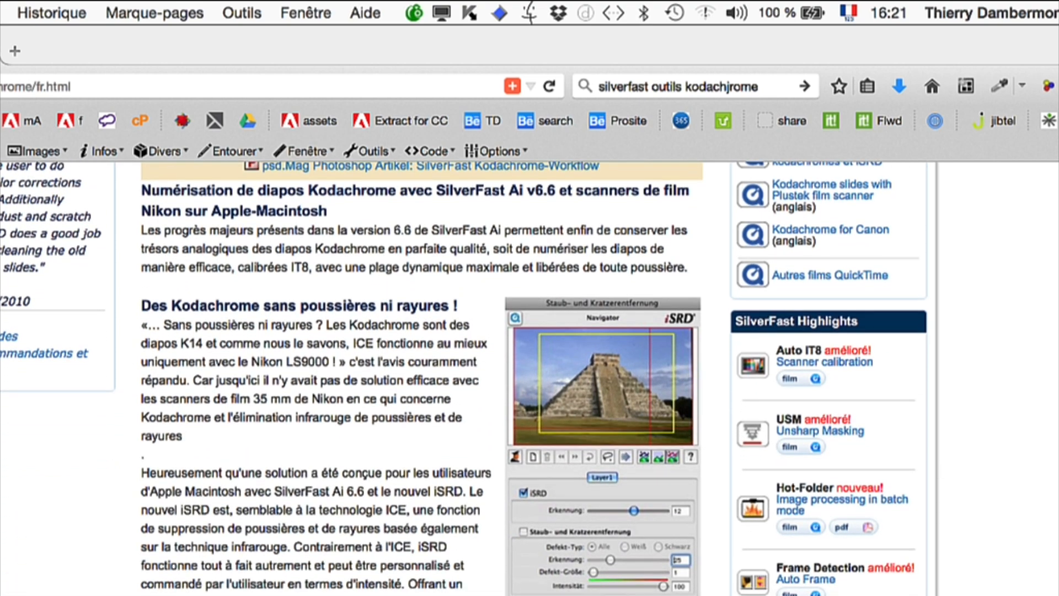
{"action": "scroll", "coordinate": [463, 380], "scroll_direction": "down", "scroll_amount": 1}
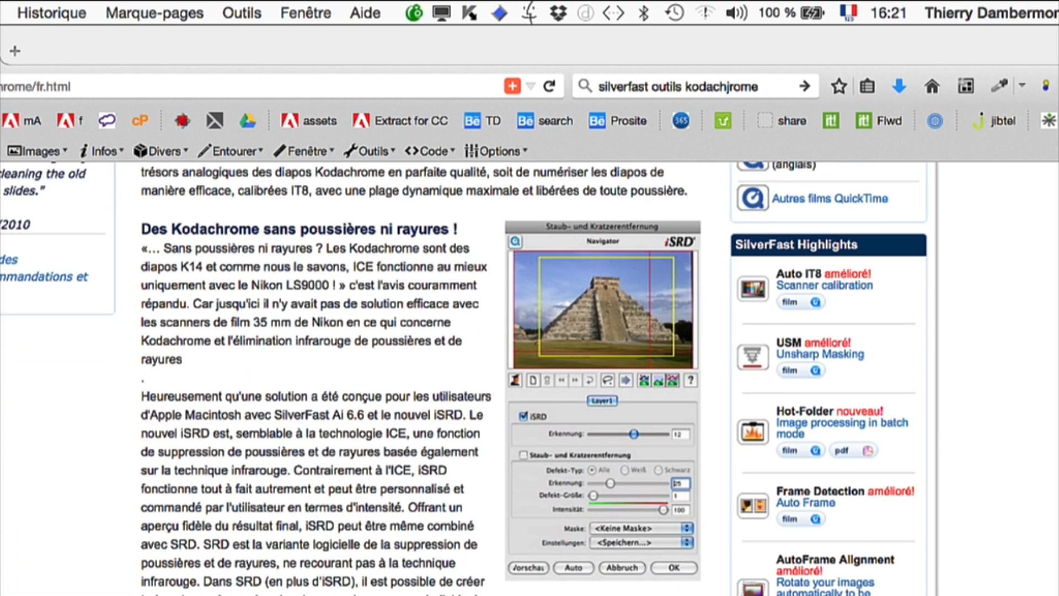
{"action": "scroll", "coordinate": [463, 380], "scroll_direction": "down", "scroll_amount": 4}
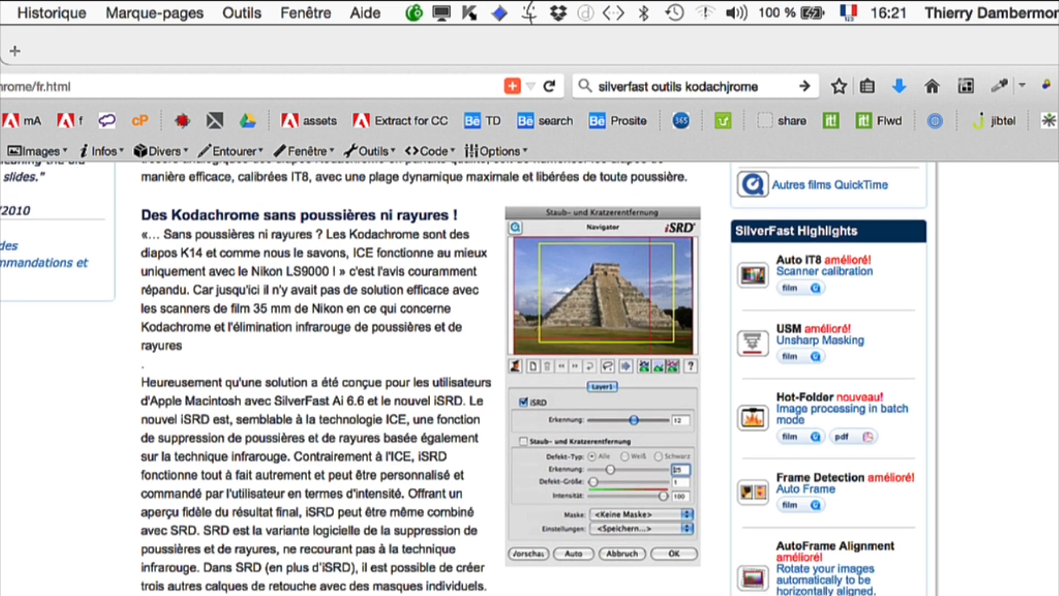
{"action": "scroll", "coordinate": [464, 380], "scroll_direction": "down", "scroll_amount": 13}
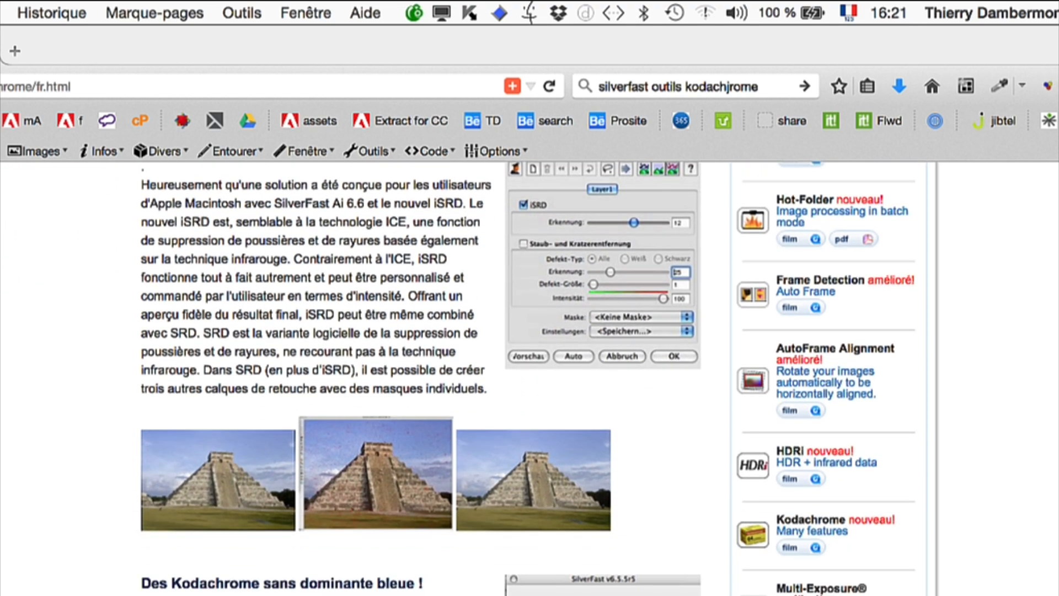
{"action": "scroll", "coordinate": [463, 381], "scroll_direction": "down", "scroll_amount": 1}
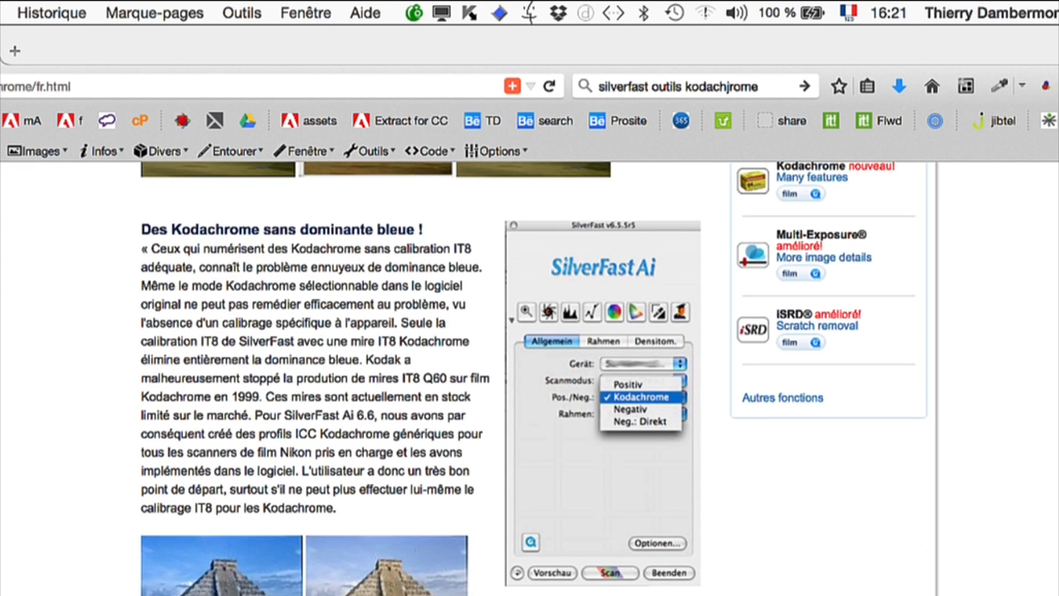
{"action": "scroll", "coordinate": [463, 381], "scroll_direction": "down", "scroll_amount": 2}
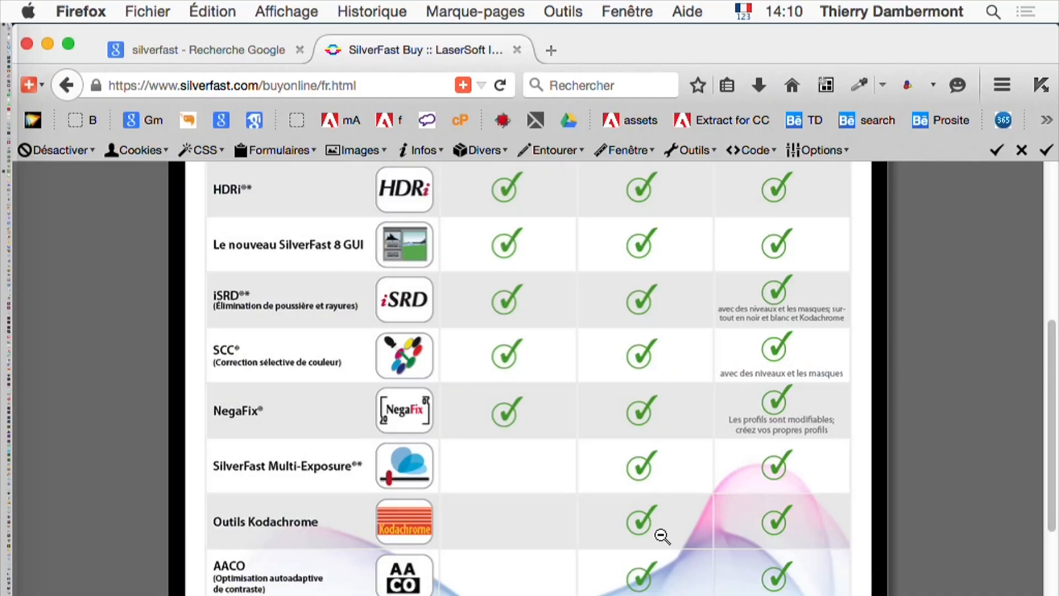
Step: Scroll down through the edition comparison table's feature rows
{"action": "scroll", "coordinate": [662, 536], "scroll_direction": "down", "scroll_amount": 2}
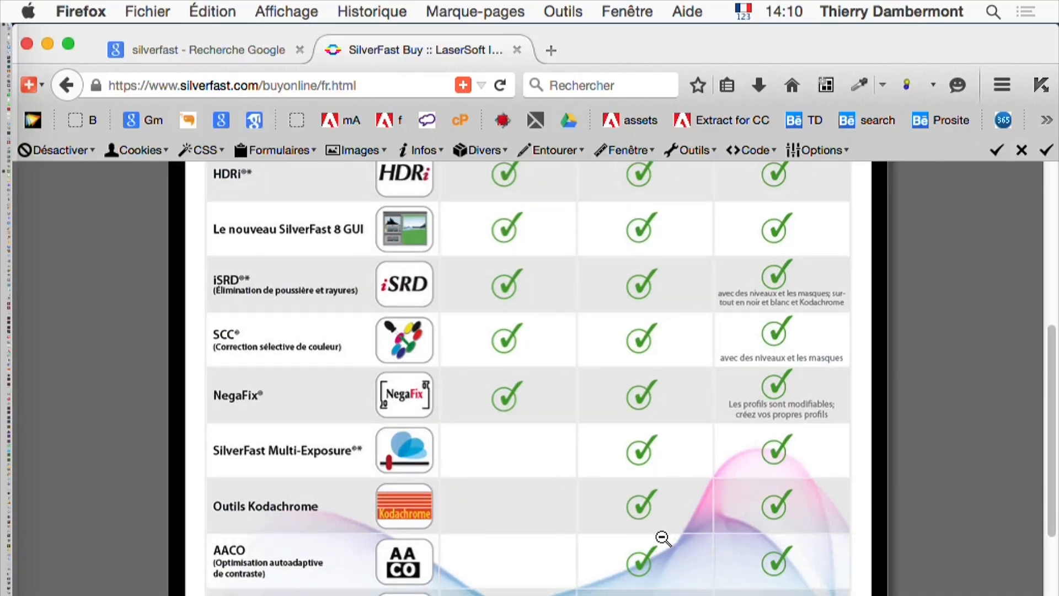
{"action": "scroll", "coordinate": [664, 538], "scroll_direction": "down", "scroll_amount": 1}
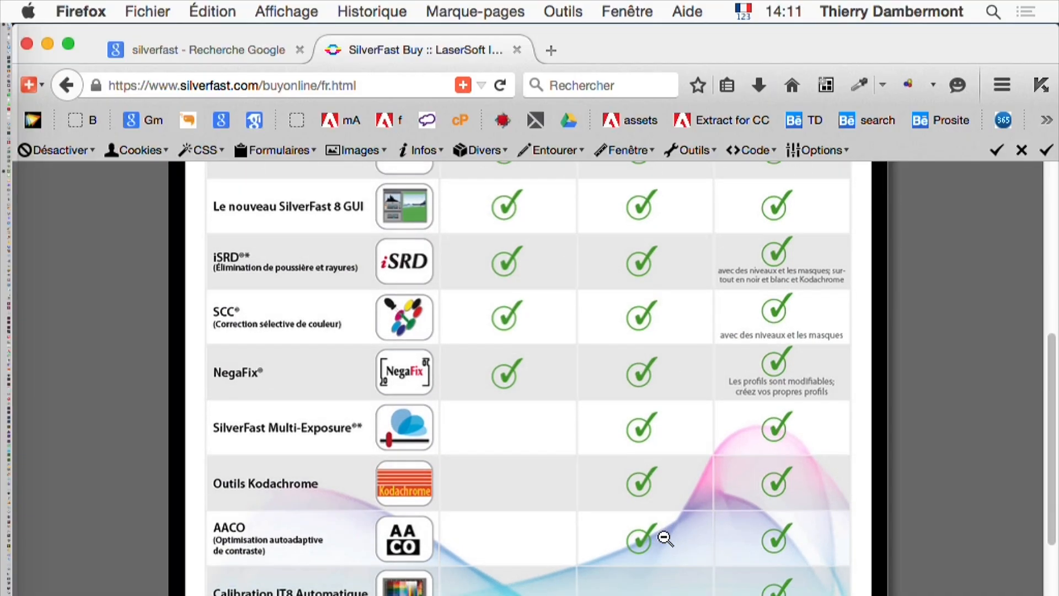
{"action": "scroll", "coordinate": [664, 537], "scroll_direction": "down", "scroll_amount": 2}
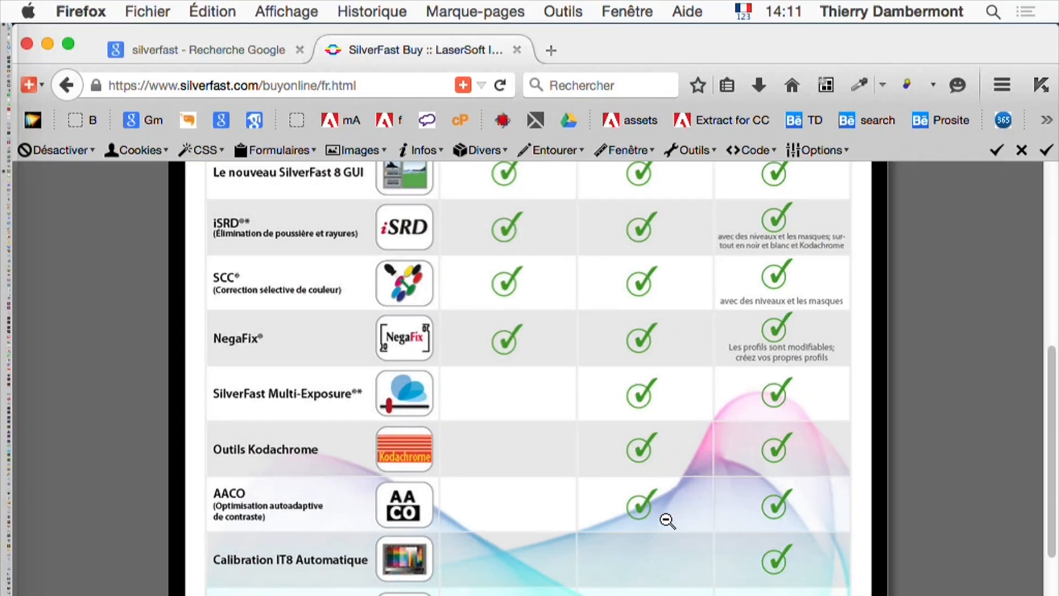
{"action": "scroll", "coordinate": [671, 521], "scroll_direction": "up", "scroll_amount": 10}
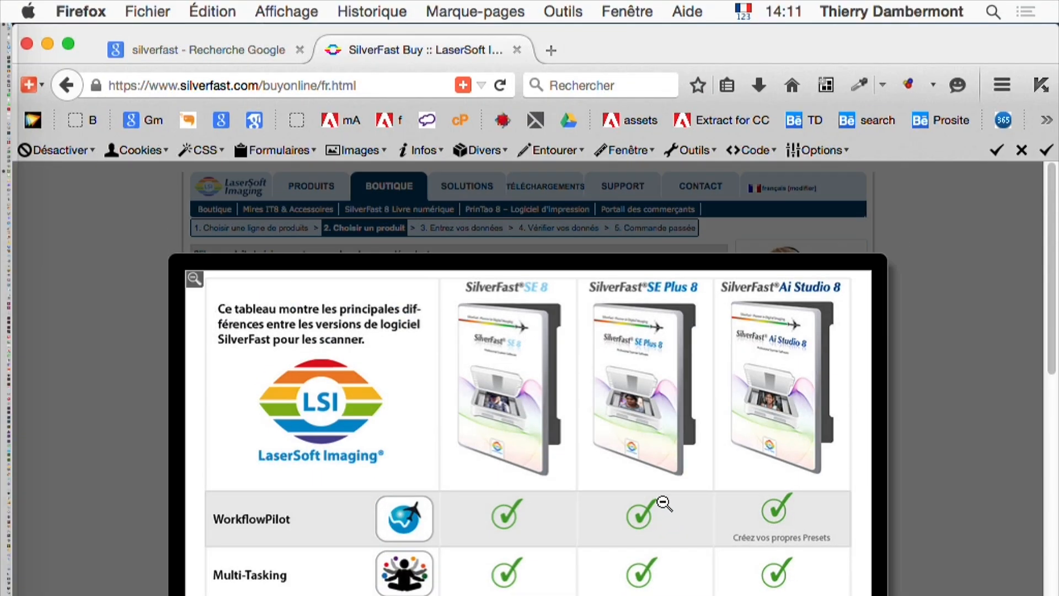
{"action": "scroll", "coordinate": [653, 588], "scroll_direction": "down", "scroll_amount": 1}
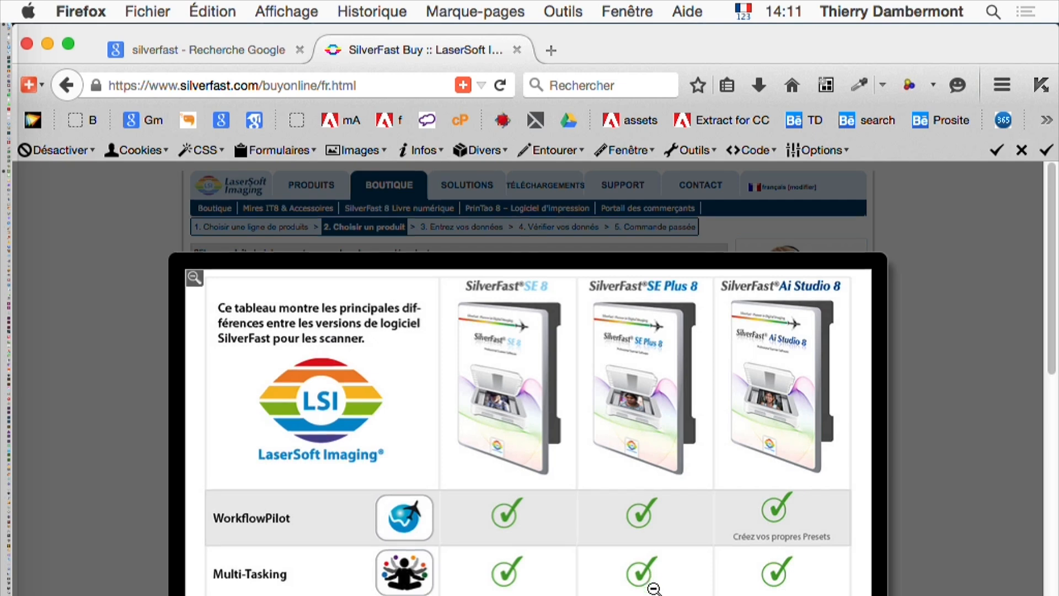
{"action": "scroll", "coordinate": [816, 572], "scroll_direction": "down", "scroll_amount": 5}
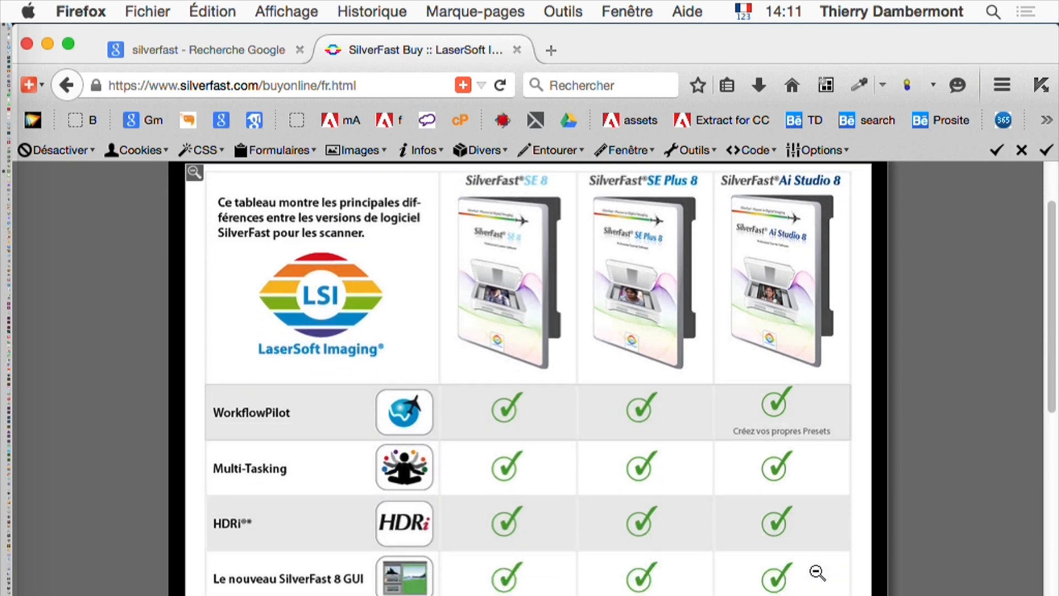
{"action": "scroll", "coordinate": [817, 571], "scroll_direction": "down", "scroll_amount": 15}
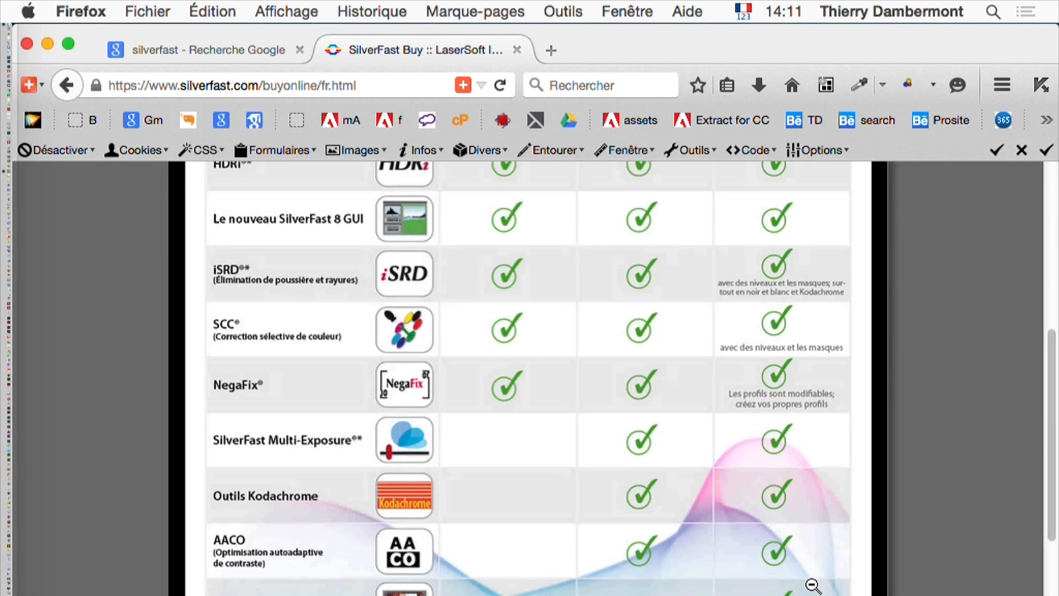
{"action": "scroll", "coordinate": [813, 585], "scroll_direction": "down", "scroll_amount": 3}
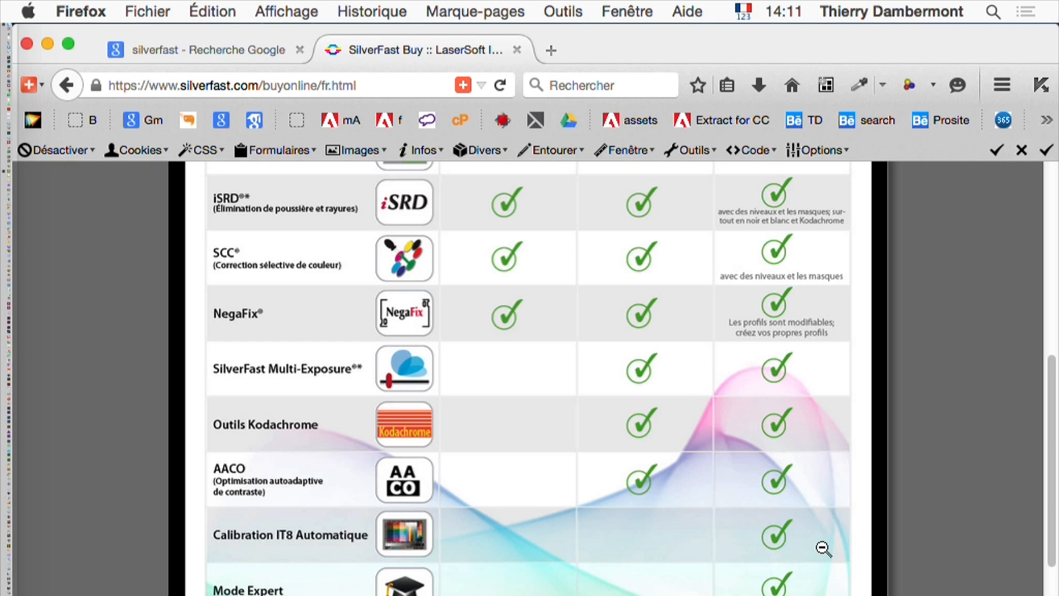
Step: Keep scrolling the comparison table down to the Histogramme 16 bit row
{"action": "scroll", "coordinate": [823, 548], "scroll_direction": "up", "scroll_amount": 20}
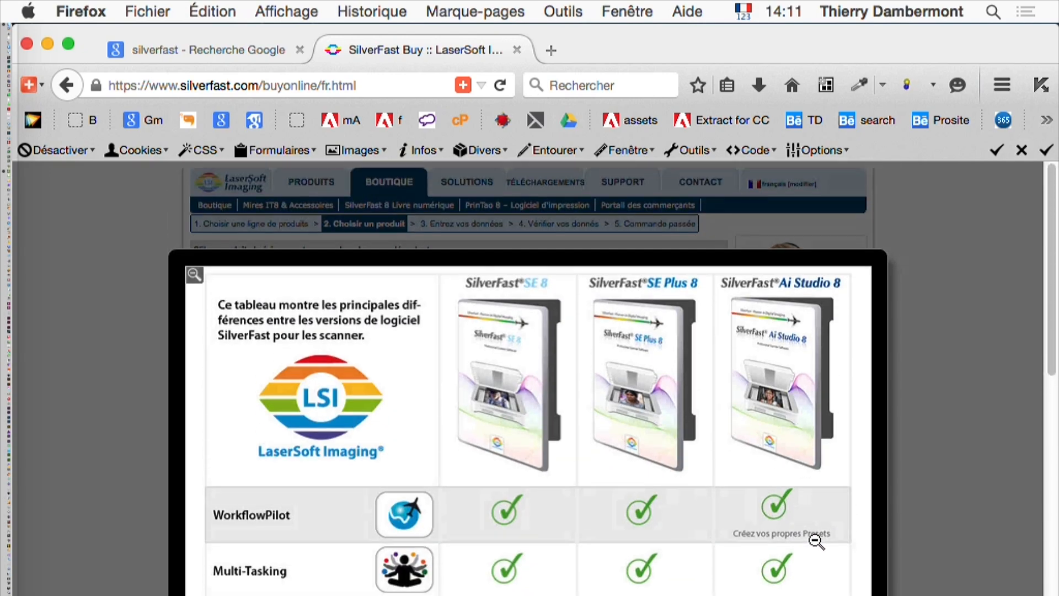
{"action": "scroll", "coordinate": [828, 447], "scroll_direction": "down", "scroll_amount": 11}
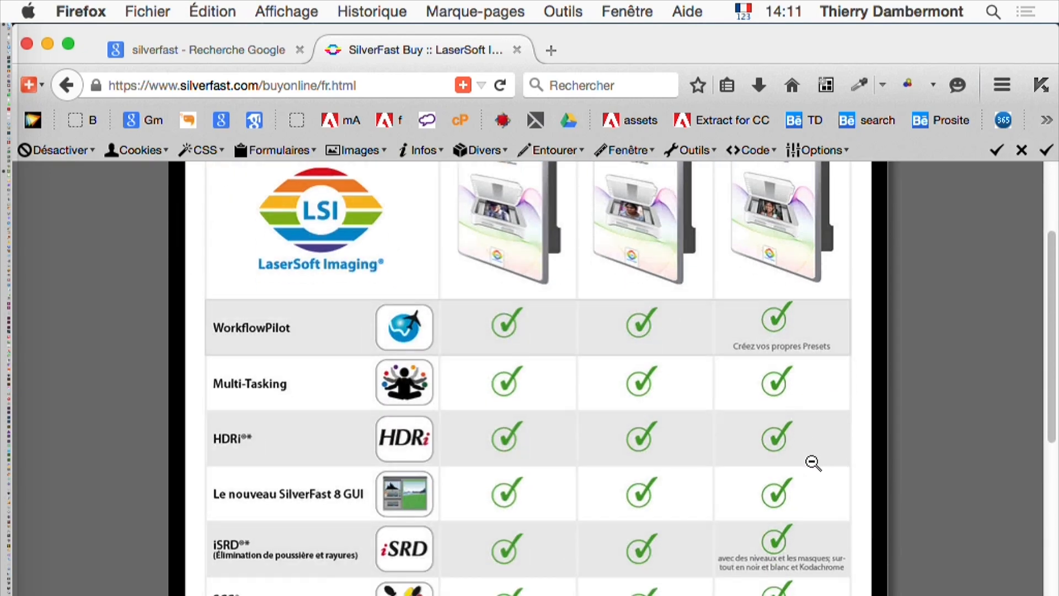
{"action": "scroll", "coordinate": [803, 495], "scroll_direction": "down", "scroll_amount": 10}
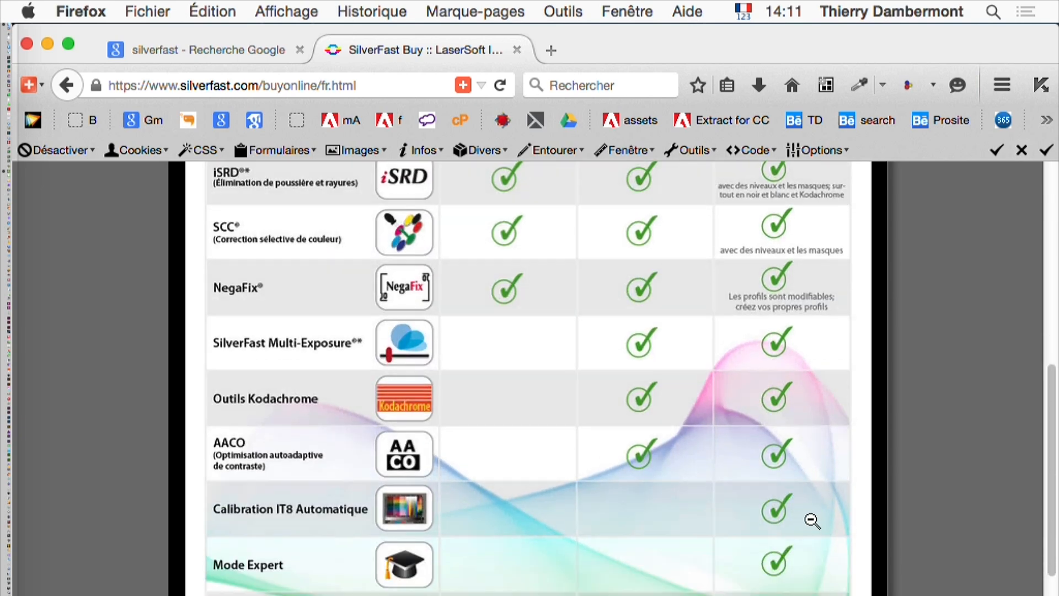
{"action": "scroll", "coordinate": [812, 525], "scroll_direction": "down", "scroll_amount": 3}
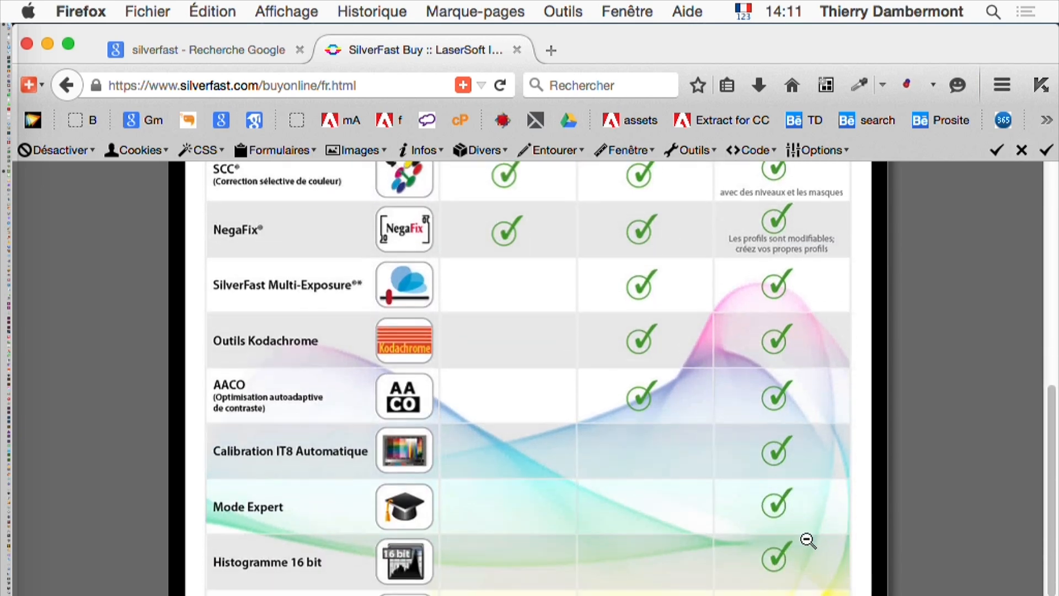
{"action": "scroll", "coordinate": [807, 546], "scroll_direction": "down", "scroll_amount": 1}
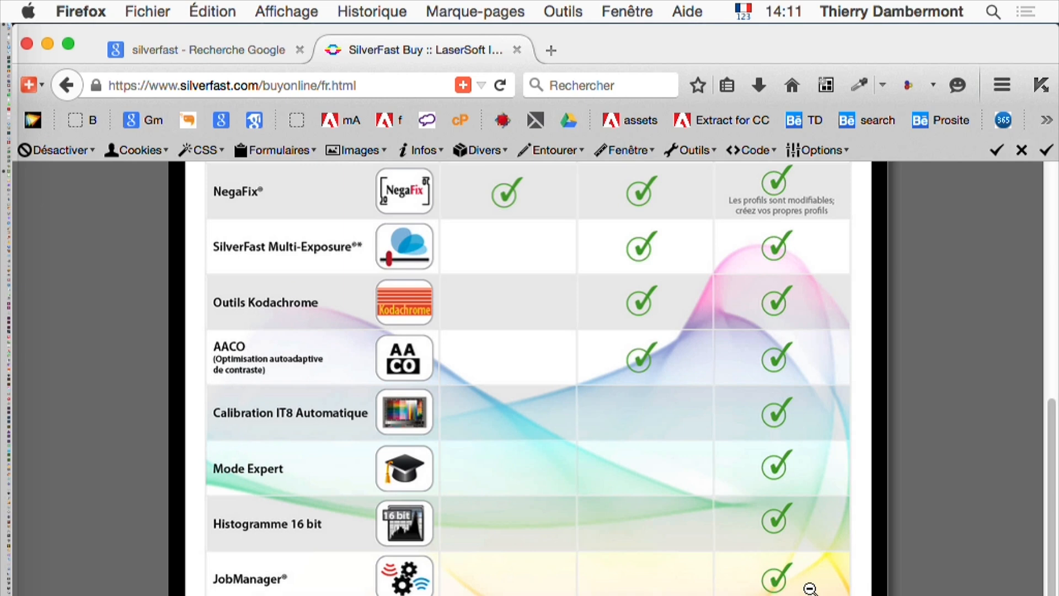
{"action": "scroll", "coordinate": [809, 589], "scroll_direction": "down", "scroll_amount": 1}
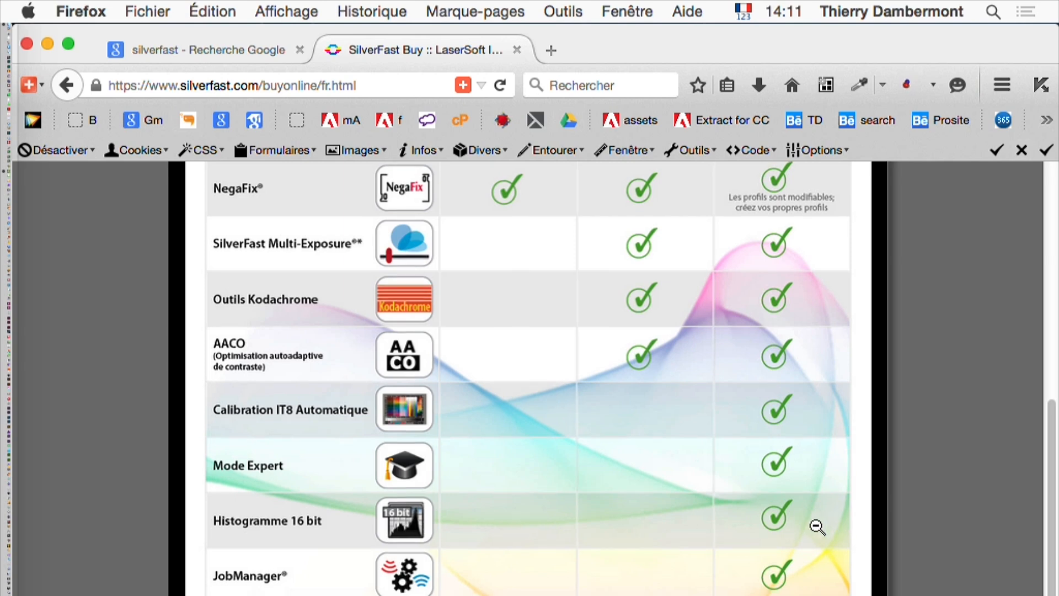
{"action": "scroll", "coordinate": [816, 527], "scroll_direction": "down", "scroll_amount": 2}
{"action": "scroll", "coordinate": [813, 528], "scroll_direction": "down", "scroll_amount": 2}
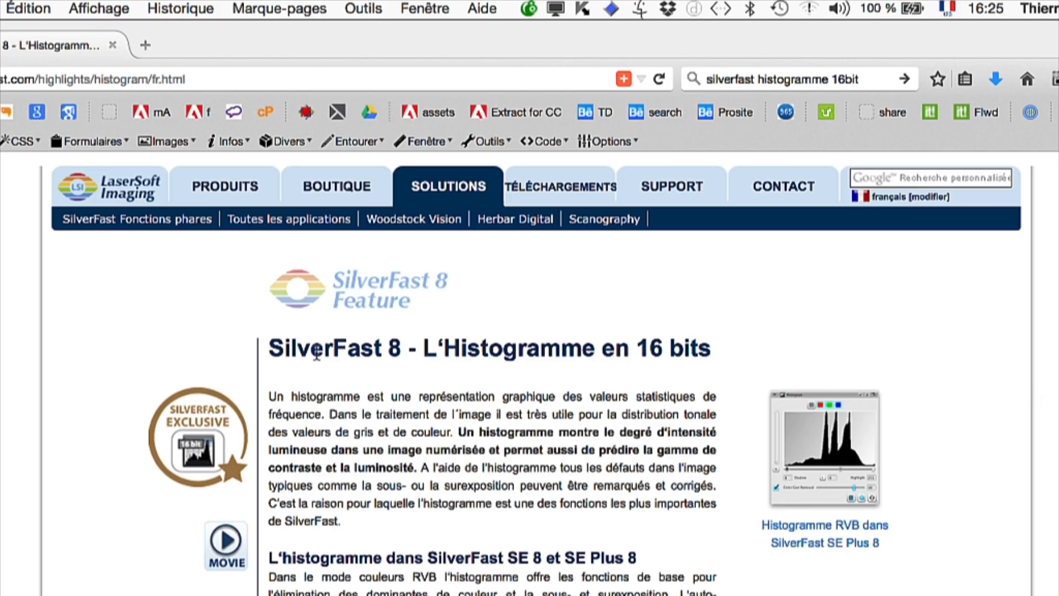
{"action": "left_click_drag", "start_coordinate": [324, 349], "coordinate": [711, 349]}
{"action": "scroll", "coordinate": [638, 431], "scroll_direction": "down", "scroll_amount": 5}
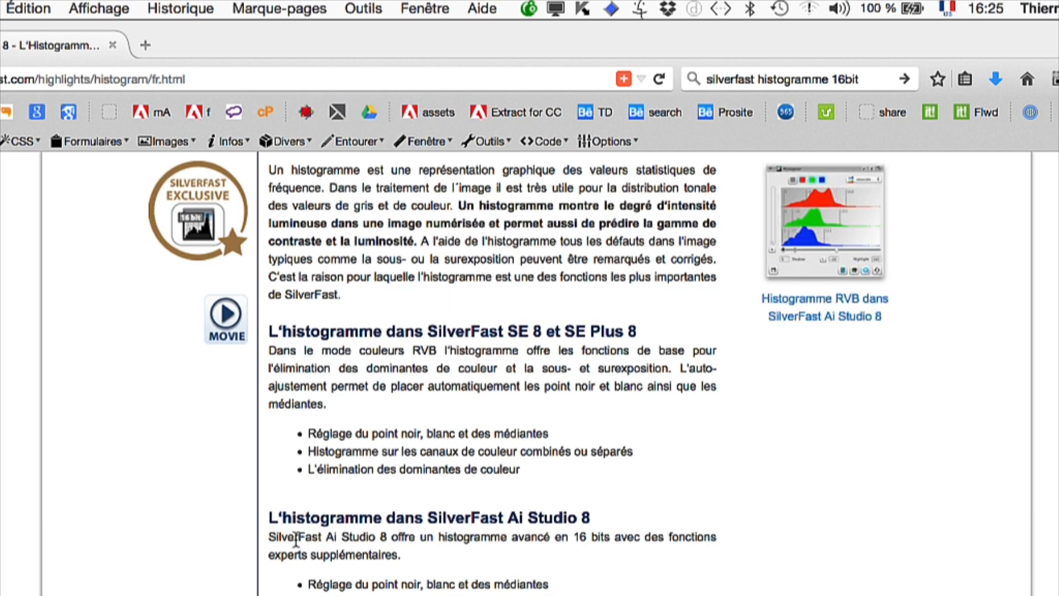
{"action": "left_click_drag", "start_coordinate": [295, 537], "coordinate": [371, 552]}
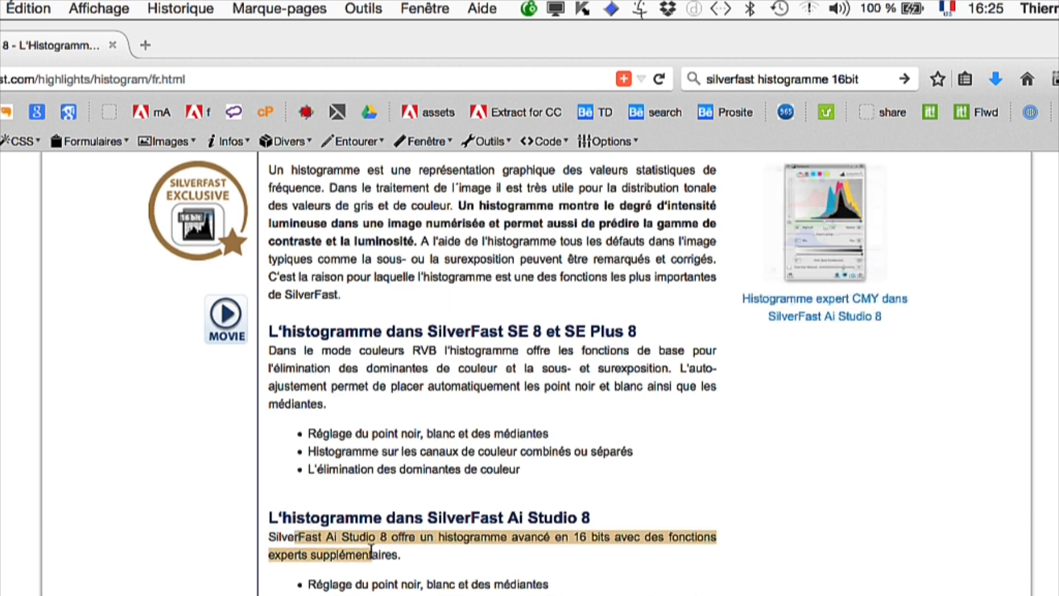
{"action": "left_click", "coordinate": [331, 583]}
{"action": "left_click_drag", "start_coordinate": [331, 584], "coordinate": [524, 584]}
{"action": "left_click", "coordinate": [338, 591]}
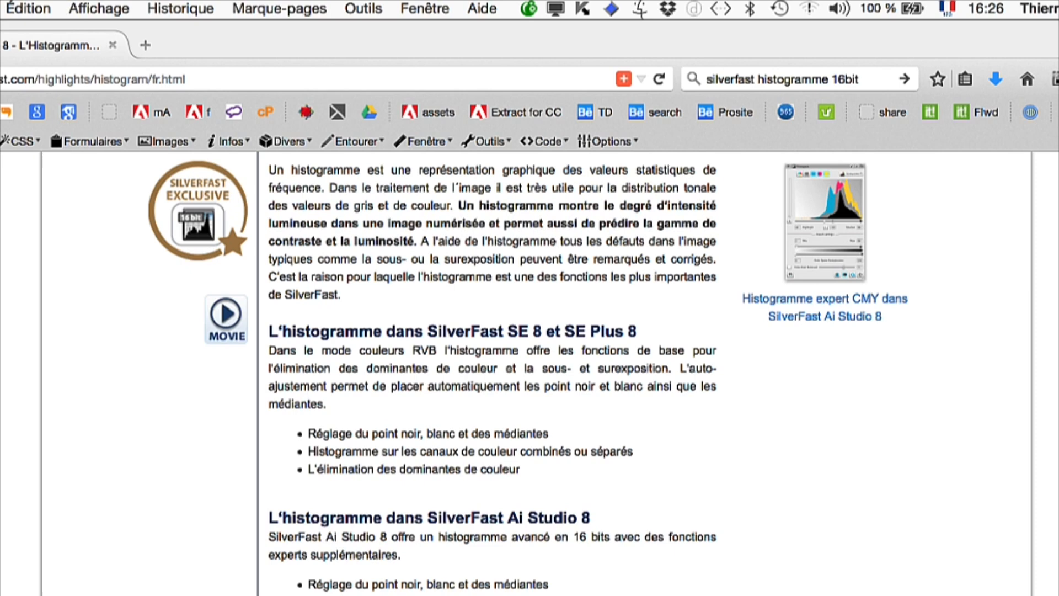
{"action": "left_click", "coordinate": [848, 278]}
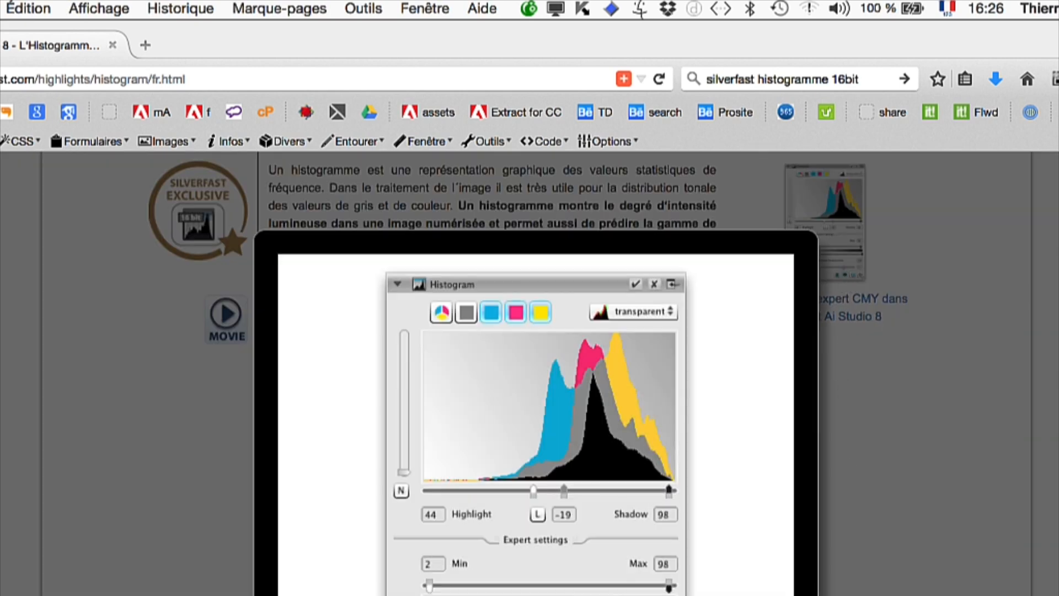
Step: Cycle through the histogram screenshots: separate RGB channels, CMY transparent, and Color Cast Removal views
{"action": "key", "text": "Right"}
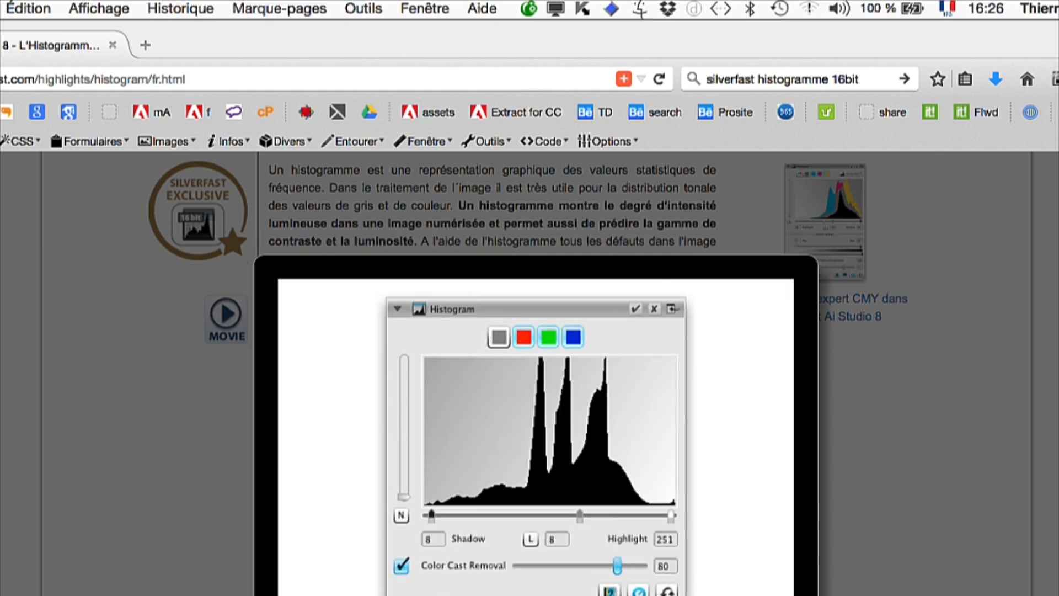
{"action": "key", "text": "Right"}
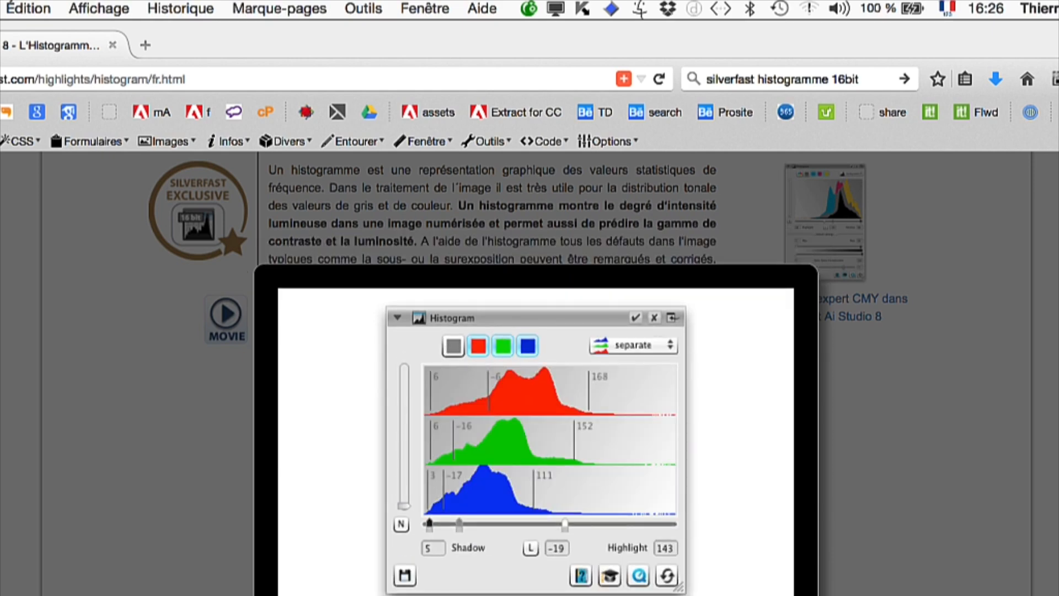
{"action": "key", "text": "Right"}
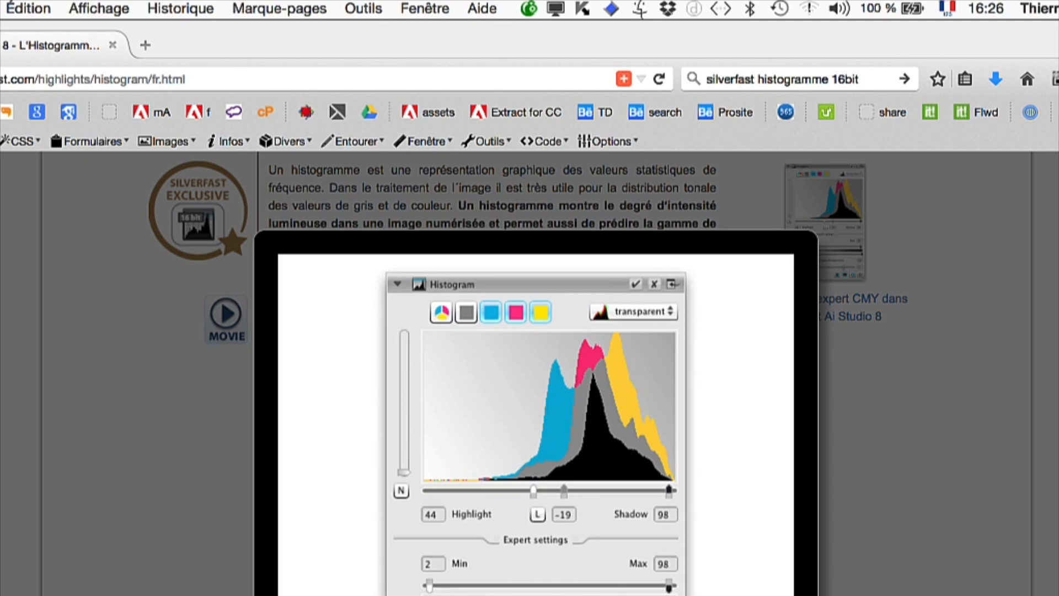
{"action": "key", "text": "Right"}
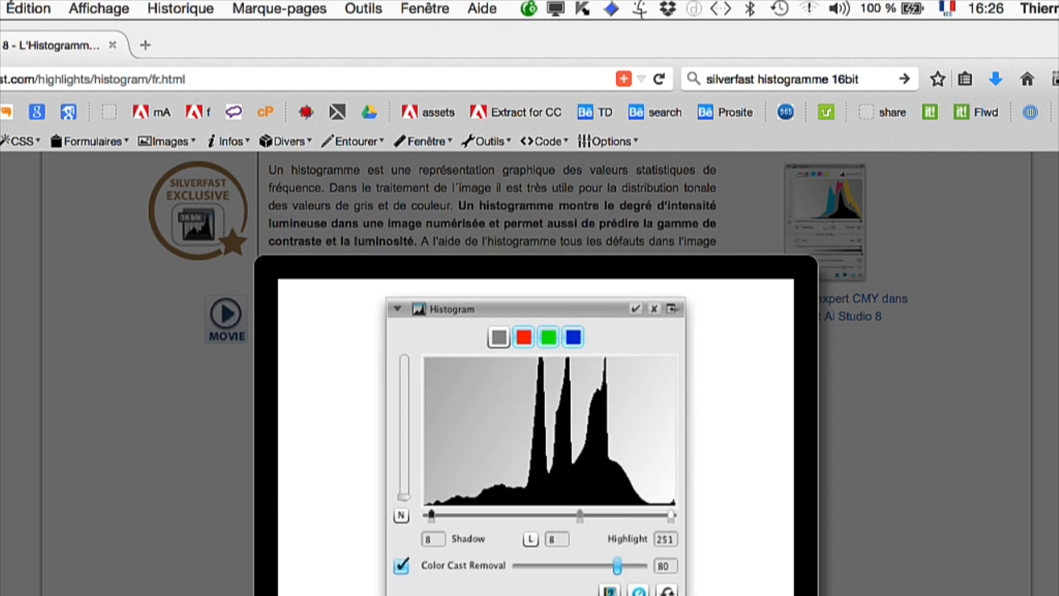
{"action": "key", "text": "Right"}
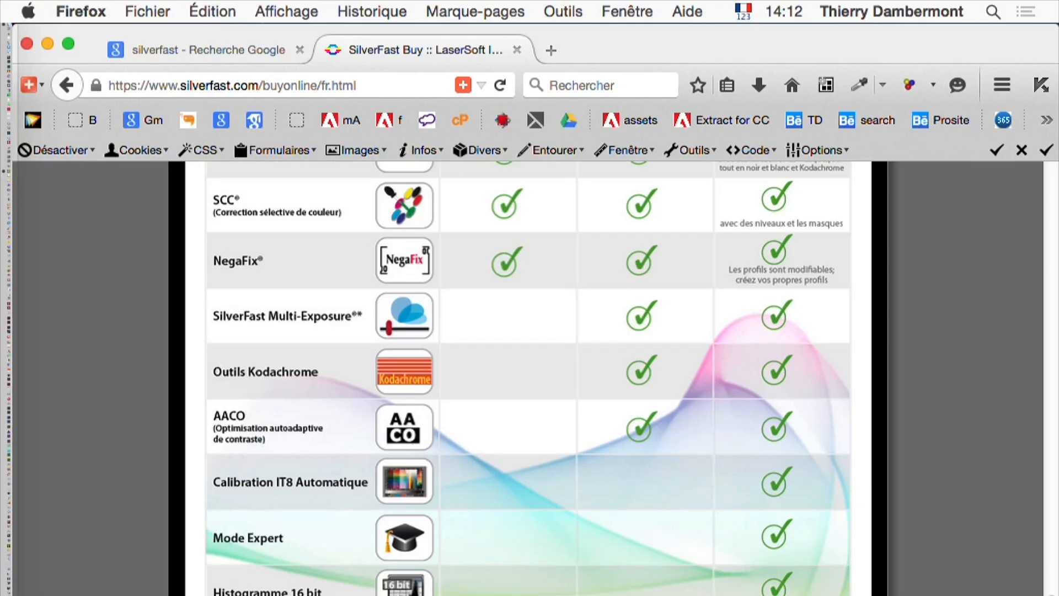
Step: Scroll the comparison table back up and close the enlarged table
{"action": "scroll", "coordinate": [528, 378], "scroll_direction": "up", "scroll_amount": 1}
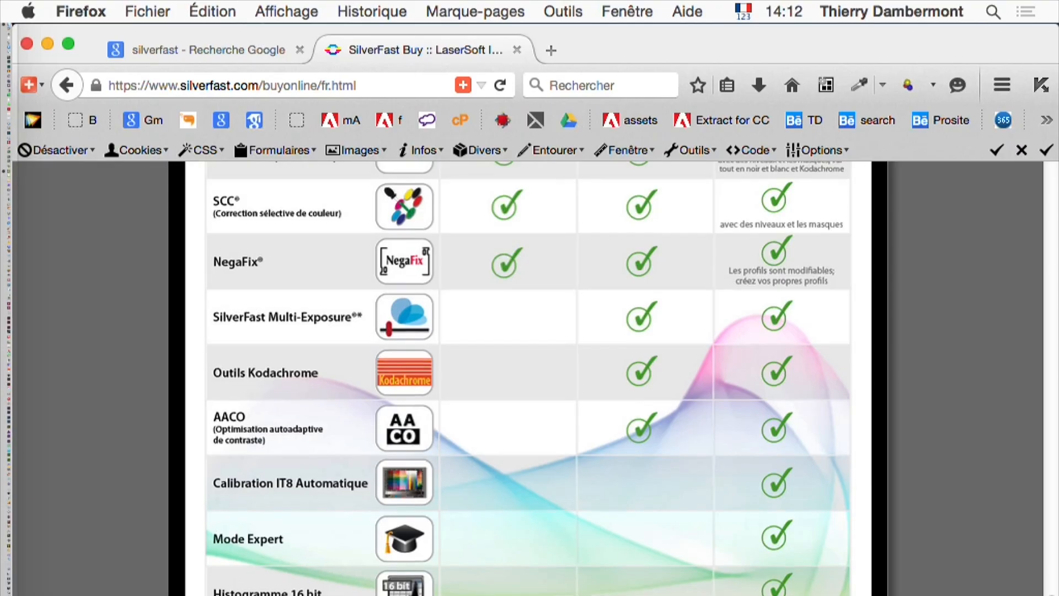
{"action": "scroll", "coordinate": [528, 378], "scroll_direction": "down", "scroll_amount": 1}
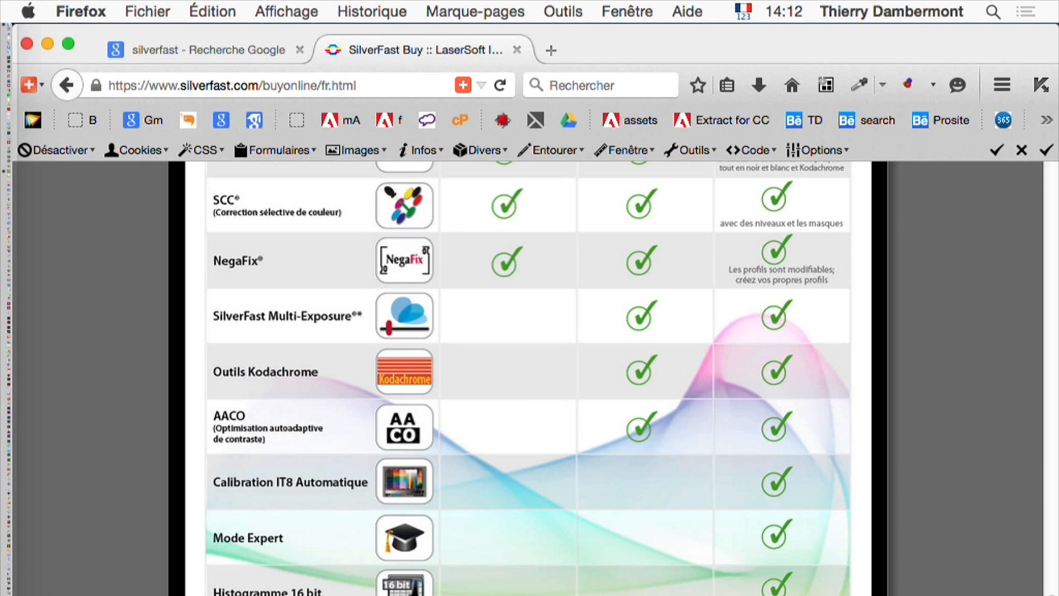
{"action": "scroll", "coordinate": [574, 488], "scroll_direction": "up", "scroll_amount": 1}
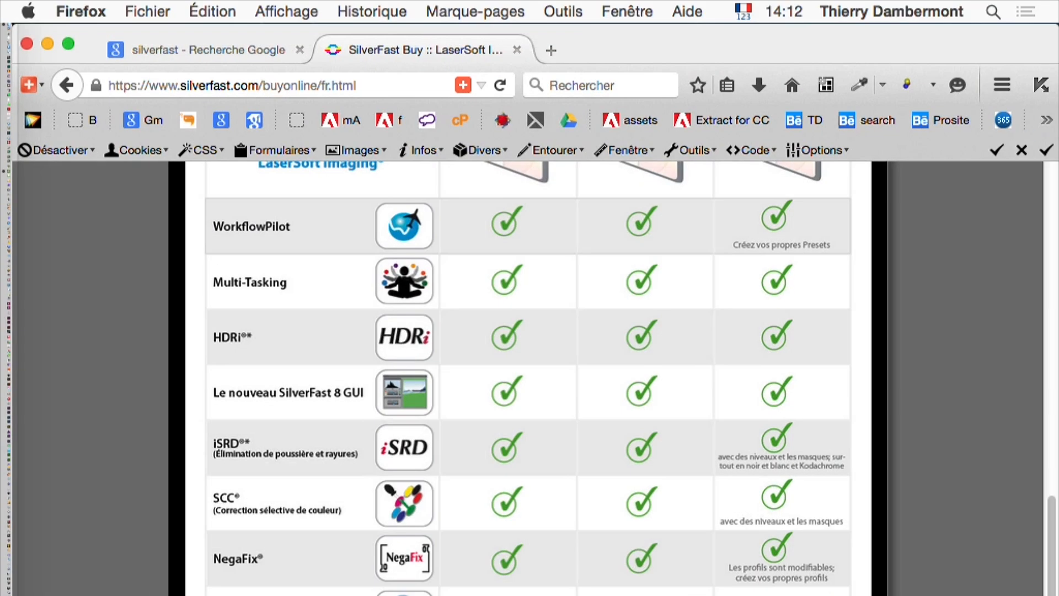
{"action": "scroll", "coordinate": [101, 428], "scroll_direction": "up", "scroll_amount": 8}
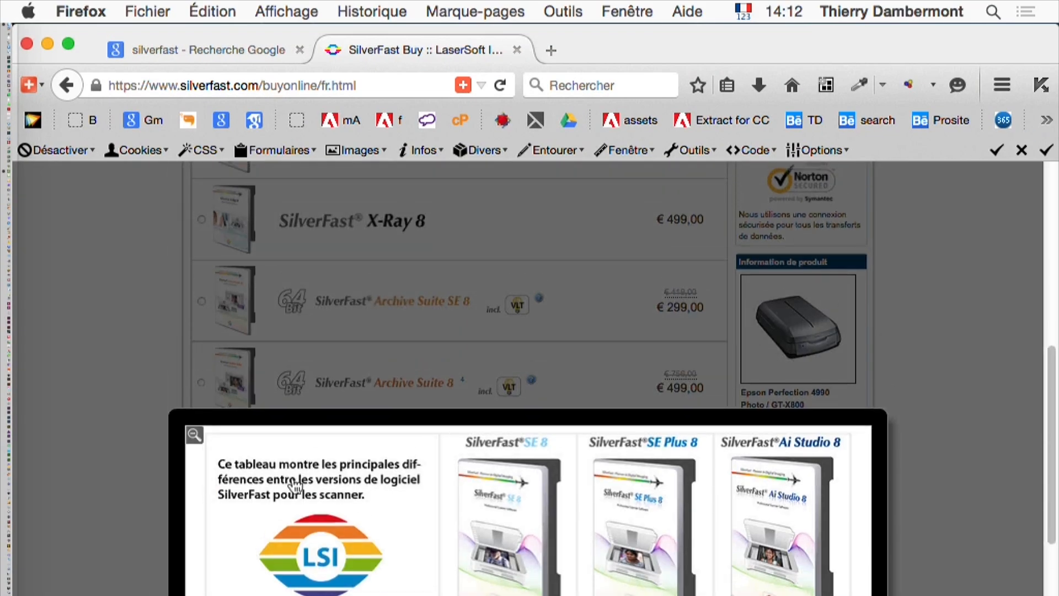
{"action": "left_click", "coordinate": [101, 428]}
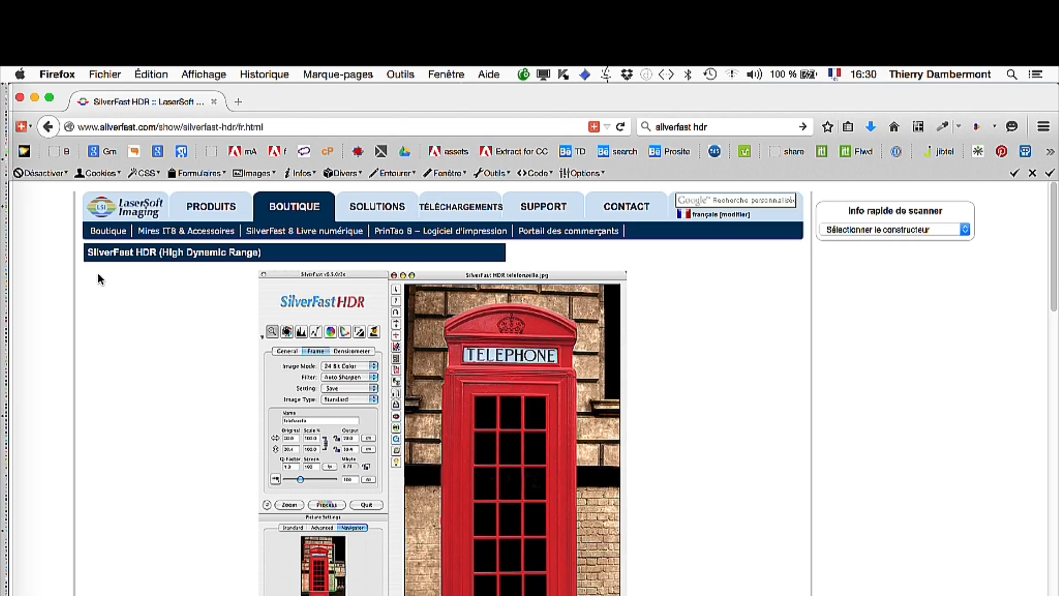
Step: Highlight the sentence about saving RAW files on the SilverFast HDR page
{"action": "scroll", "coordinate": [98, 273], "scroll_direction": "down", "scroll_amount": 5}
{"action": "scroll", "coordinate": [103, 312], "scroll_direction": "down", "scroll_amount": 3}
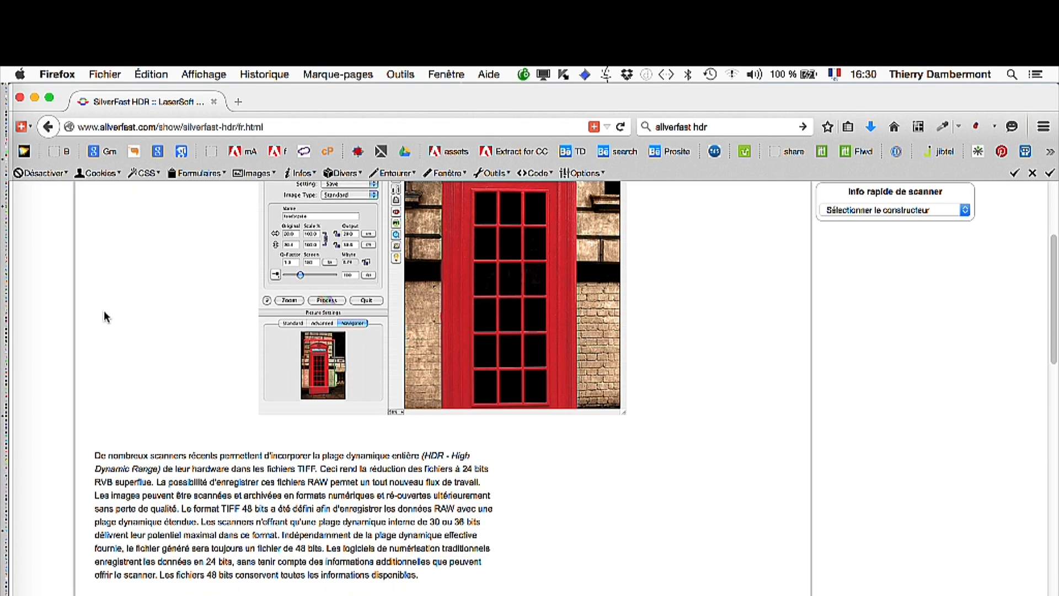
{"action": "scroll", "coordinate": [106, 329], "scroll_direction": "down", "scroll_amount": 3}
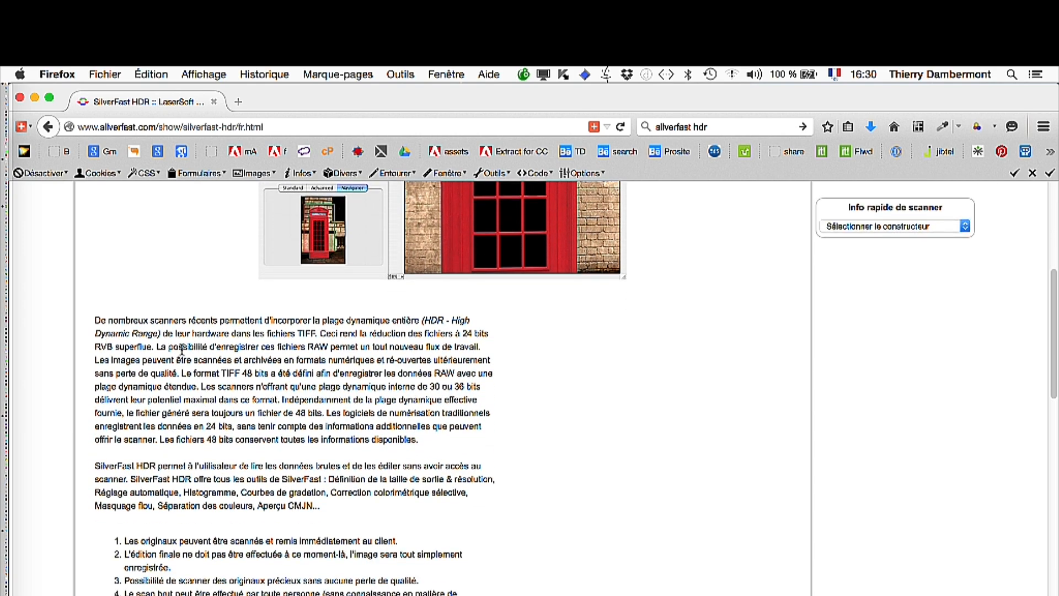
{"action": "left_click_drag", "start_coordinate": [182, 350], "coordinate": [255, 350]}
{"action": "left_click_drag", "start_coordinate": [361, 344], "coordinate": [363, 345]}
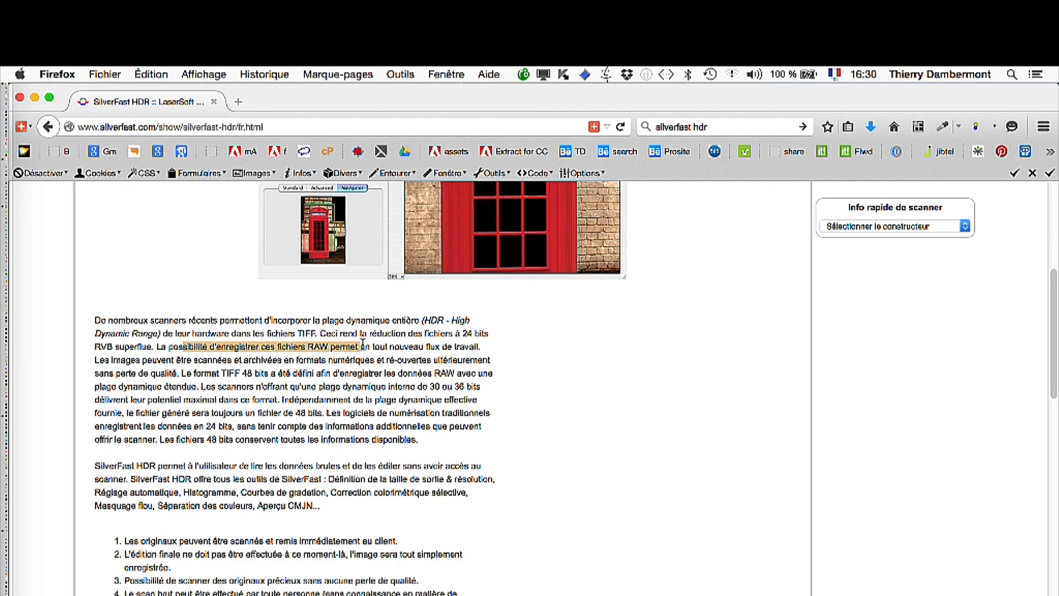
Step: Further down, highlight the line saying SilverFast HDR reads raw data
{"action": "scroll", "coordinate": [240, 366], "scroll_direction": "down", "scroll_amount": 1}
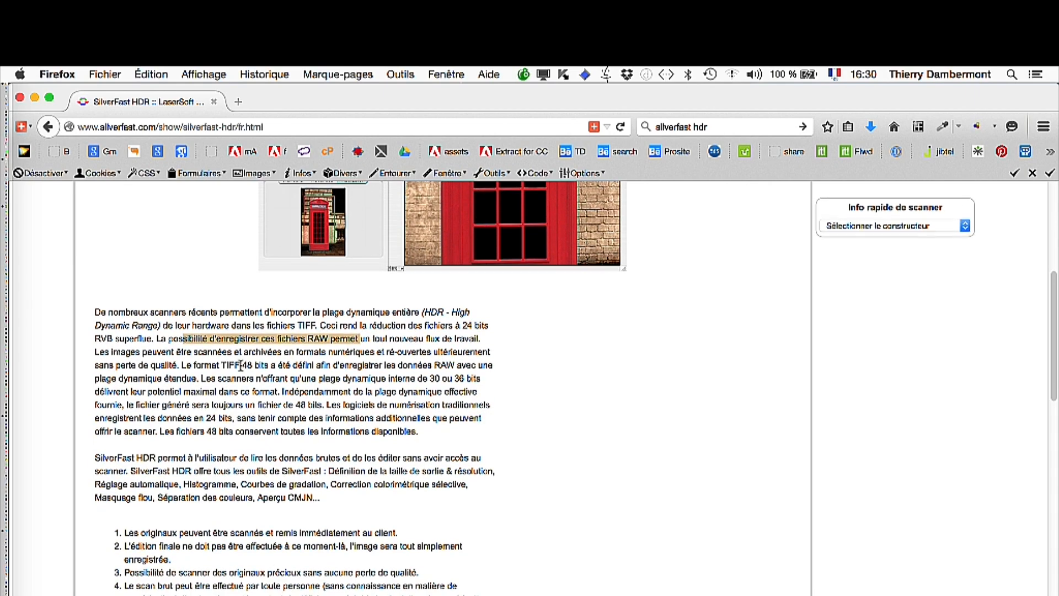
{"action": "scroll", "coordinate": [241, 366], "scroll_direction": "down", "scroll_amount": 1}
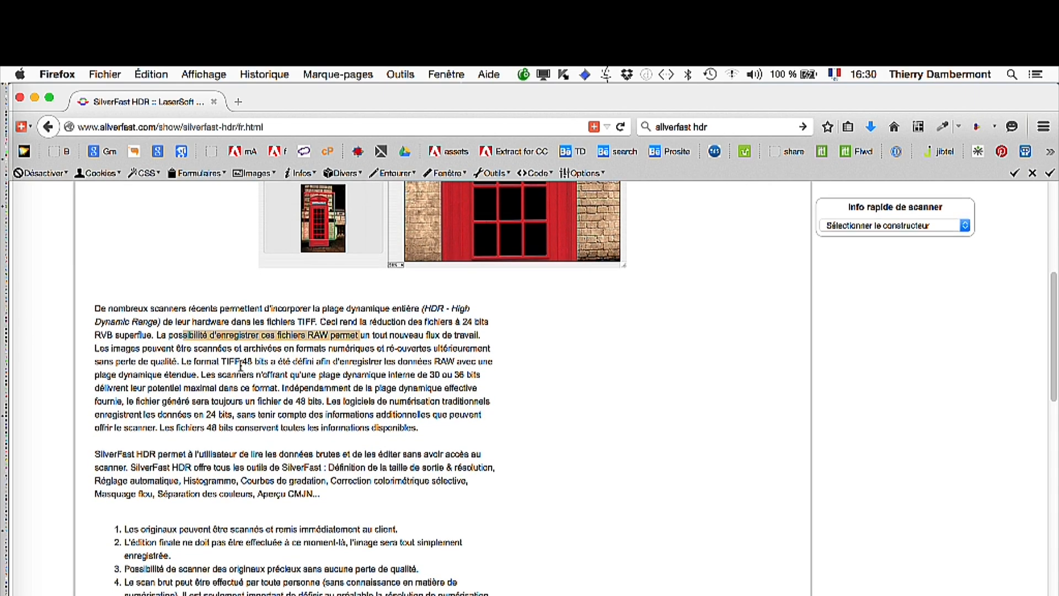
{"action": "scroll", "coordinate": [240, 369], "scroll_direction": "down", "scroll_amount": 2}
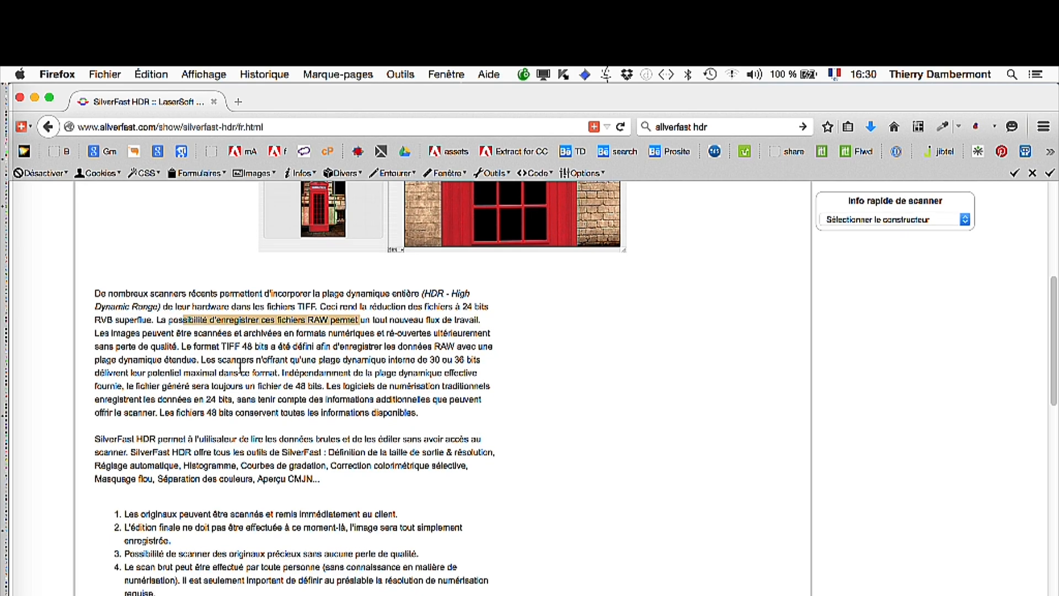
{"action": "scroll", "coordinate": [240, 373], "scroll_direction": "down", "scroll_amount": 4}
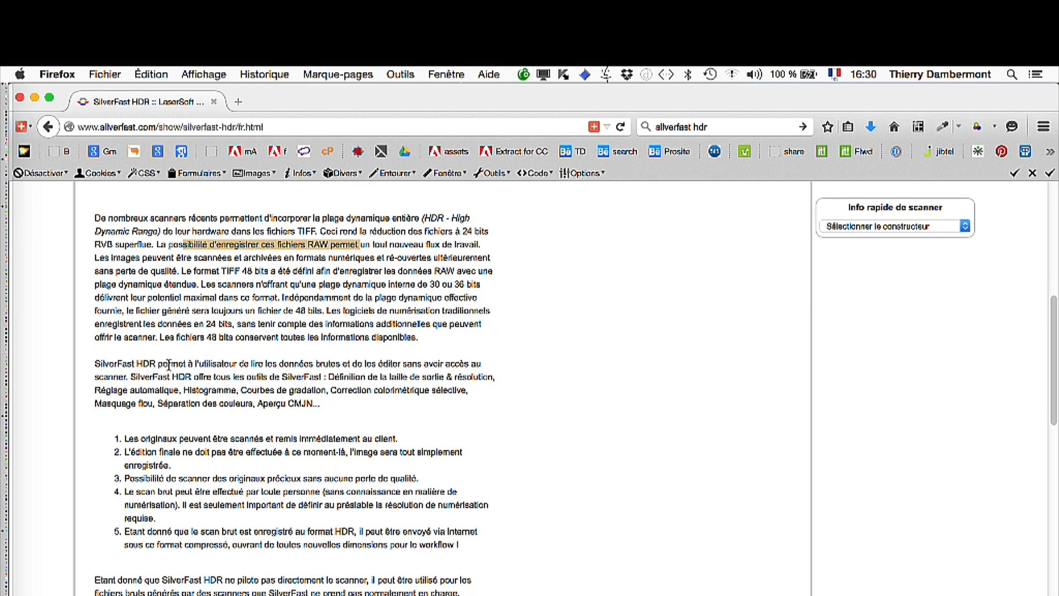
{"action": "left_click_drag", "start_coordinate": [168, 364], "coordinate": [335, 362]}
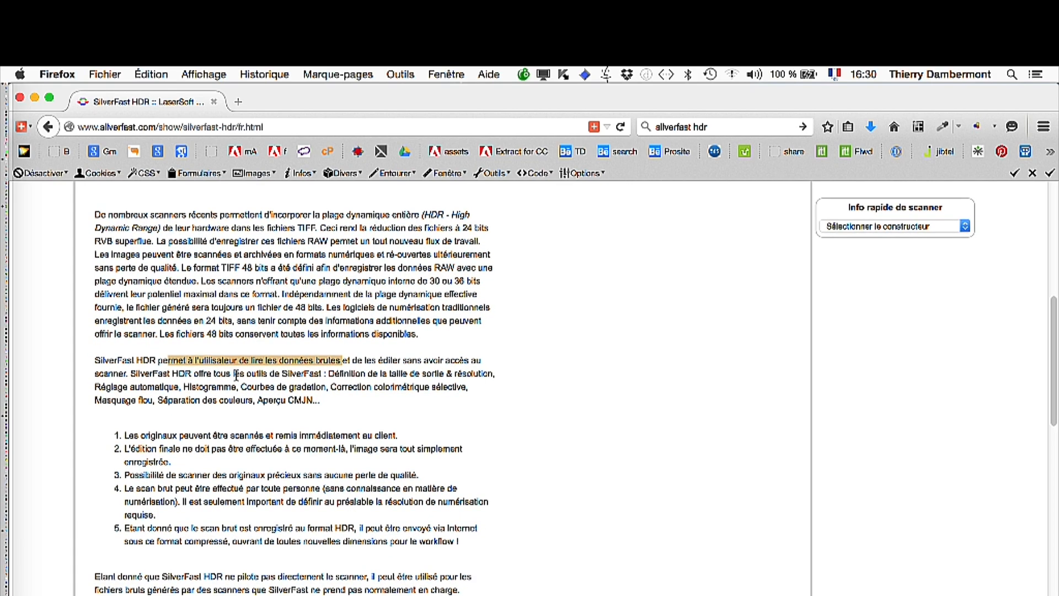
Step: Scroll further and highlight the HDRi heading with its first line
{"action": "scroll", "coordinate": [237, 374], "scroll_direction": "down", "scroll_amount": 2}
{"action": "scroll", "coordinate": [234, 378], "scroll_direction": "down", "scroll_amount": 1}
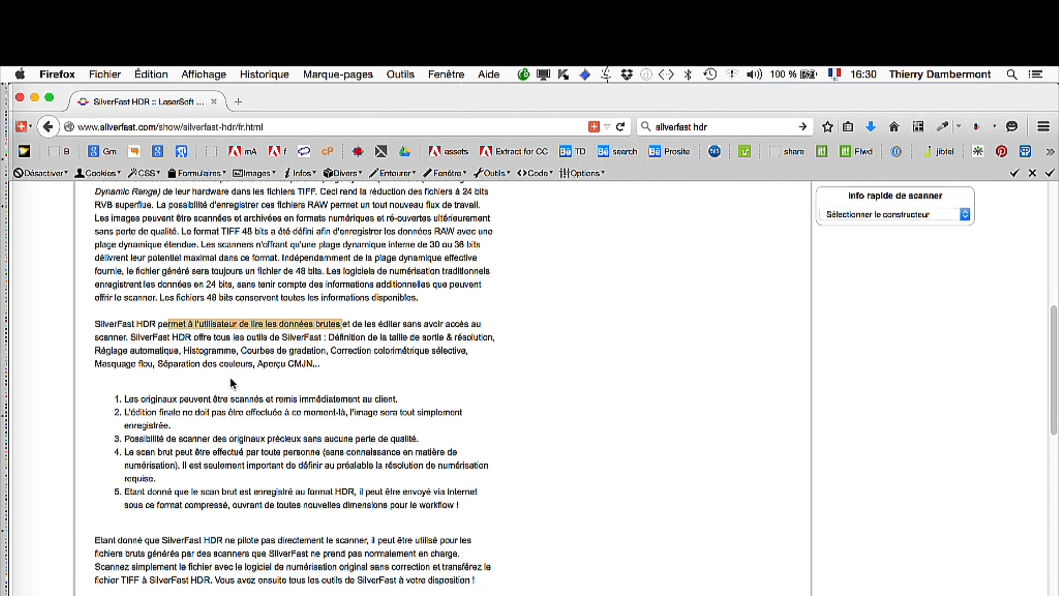
{"action": "scroll", "coordinate": [237, 371], "scroll_direction": "down", "scroll_amount": 1}
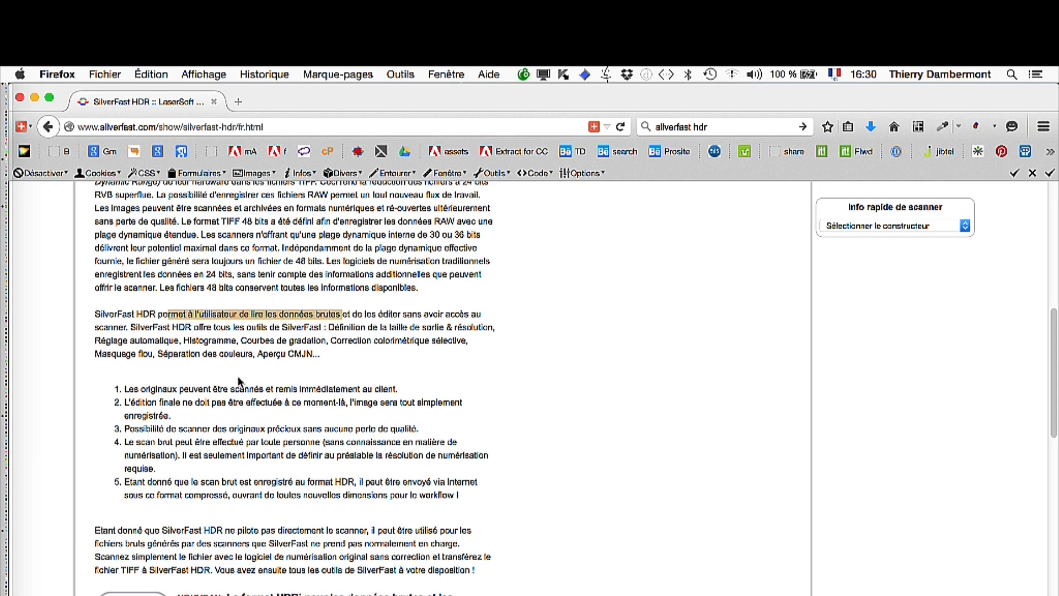
{"action": "scroll", "coordinate": [239, 380], "scroll_direction": "down", "scroll_amount": 1}
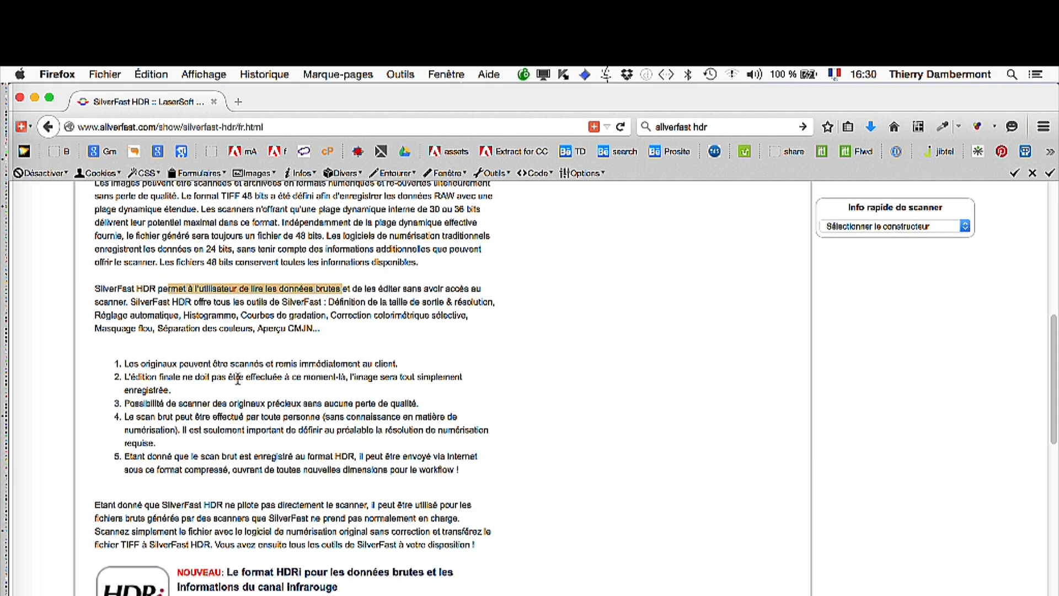
{"action": "scroll", "coordinate": [237, 380], "scroll_direction": "down", "scroll_amount": 9}
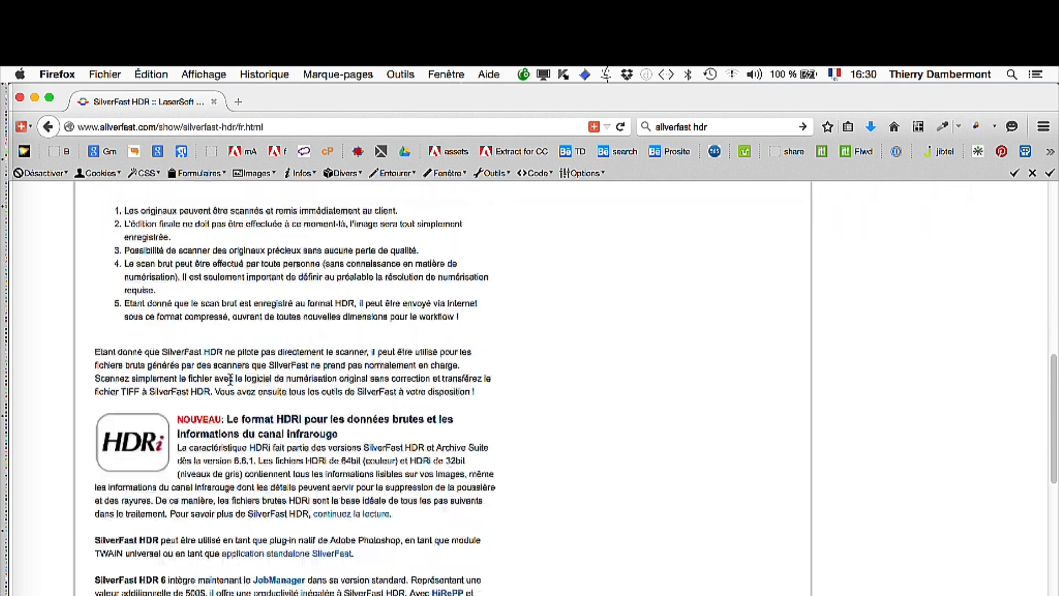
{"action": "scroll", "coordinate": [229, 380], "scroll_direction": "down", "scroll_amount": 2}
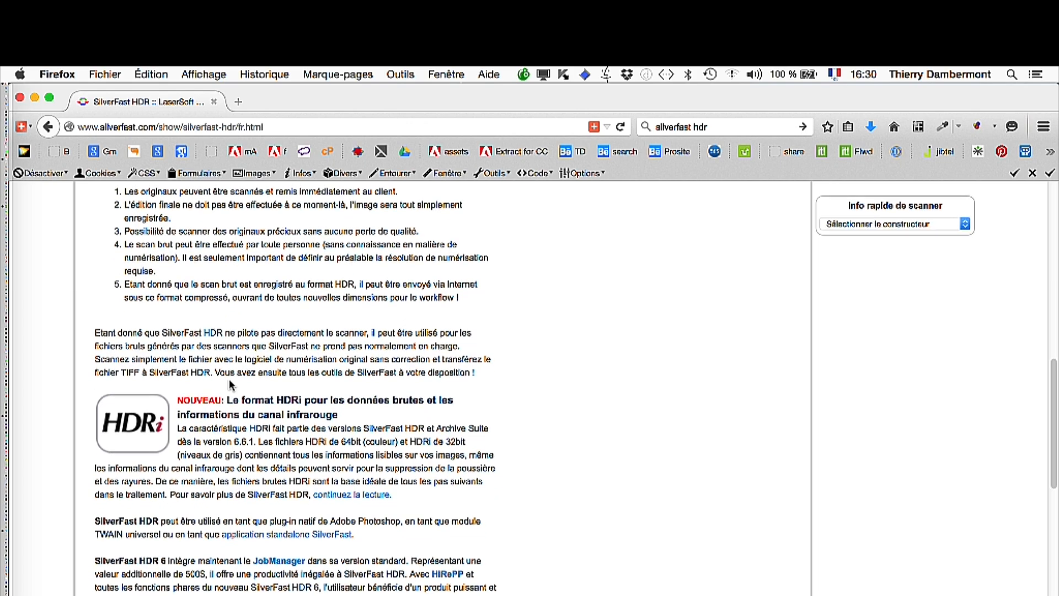
{"action": "scroll", "coordinate": [229, 379], "scroll_direction": "down", "scroll_amount": 1}
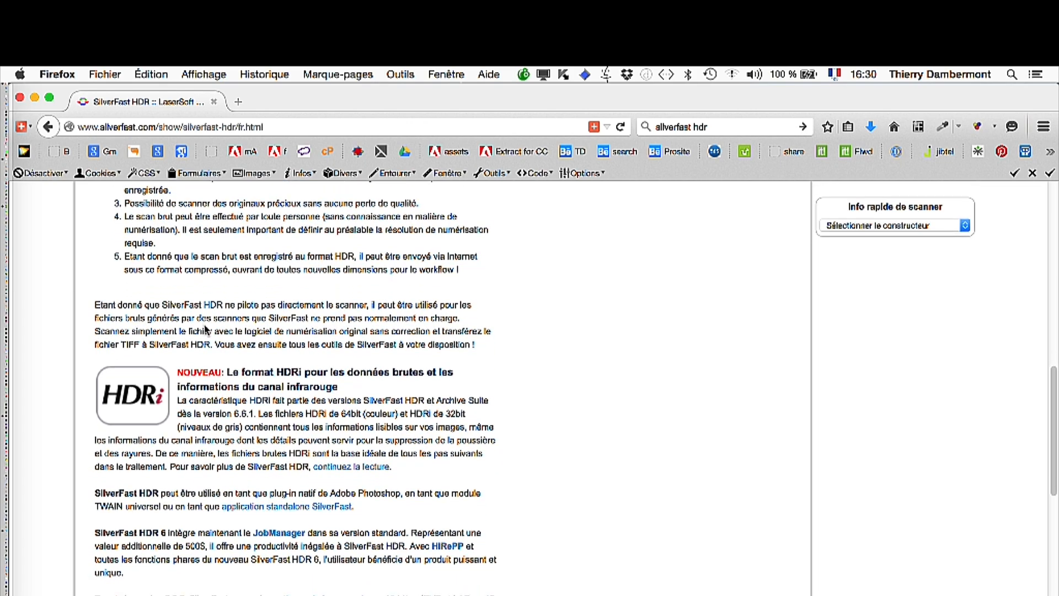
{"action": "scroll", "coordinate": [204, 325], "scroll_direction": "down", "scroll_amount": 4}
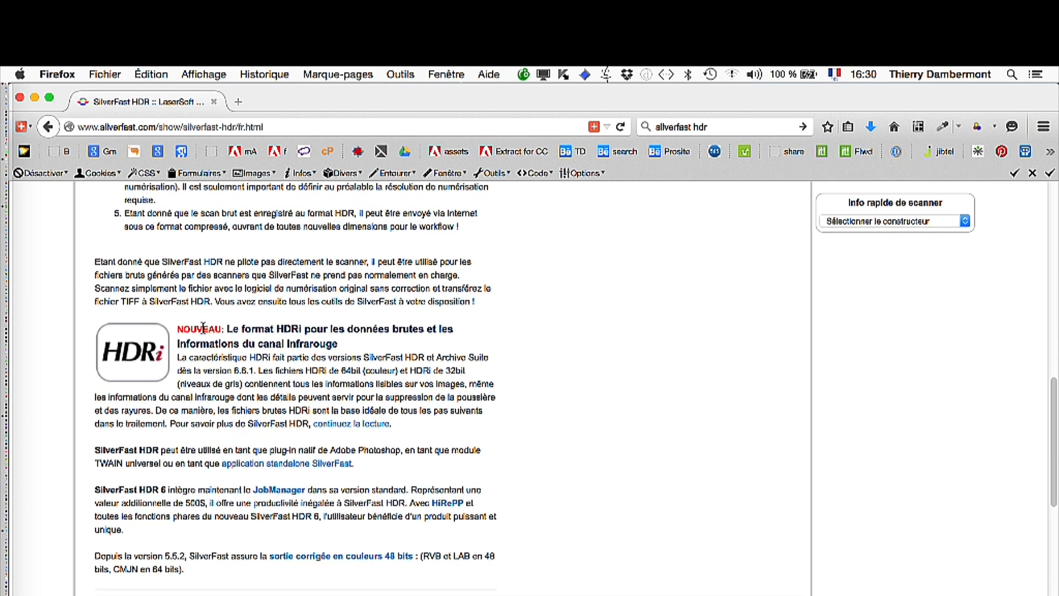
{"action": "scroll", "coordinate": [200, 331], "scroll_direction": "down", "scroll_amount": 1}
{"action": "left_click_drag", "start_coordinate": [198, 318], "coordinate": [321, 349]}
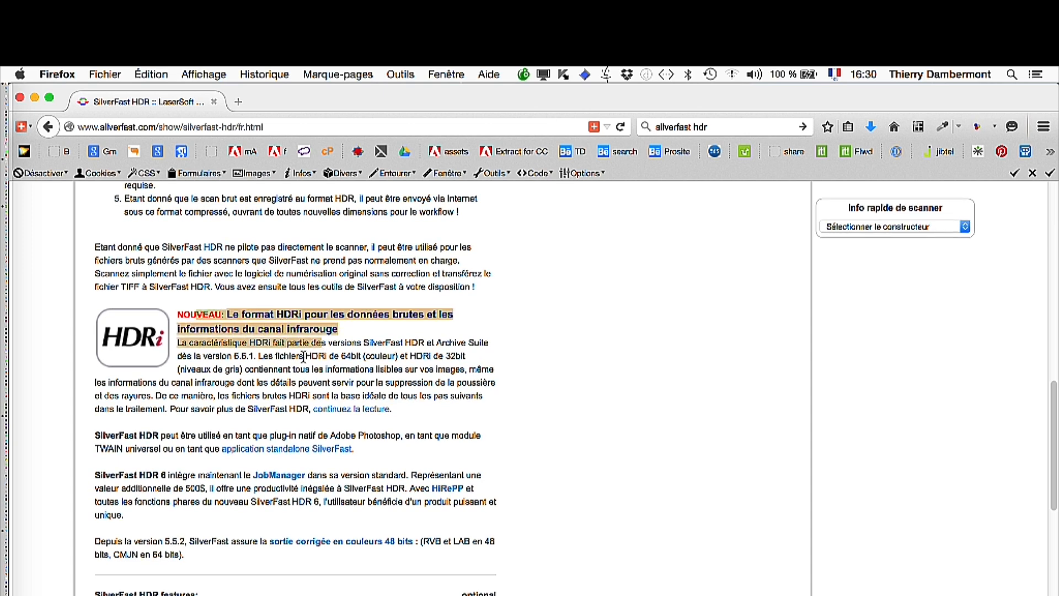
Step: Scroll the rest of the page, then minimize Firefox to reveal the SilverFast Application folder
{"action": "scroll", "coordinate": [303, 357], "scroll_direction": "down", "scroll_amount": 1}
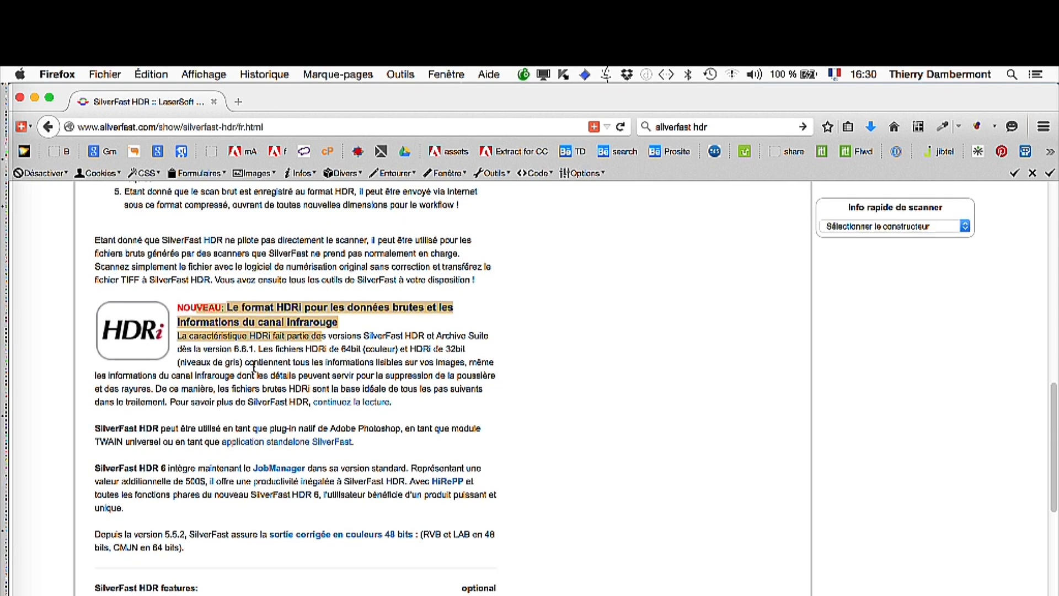
{"action": "scroll", "coordinate": [254, 368], "scroll_direction": "down", "scroll_amount": 5}
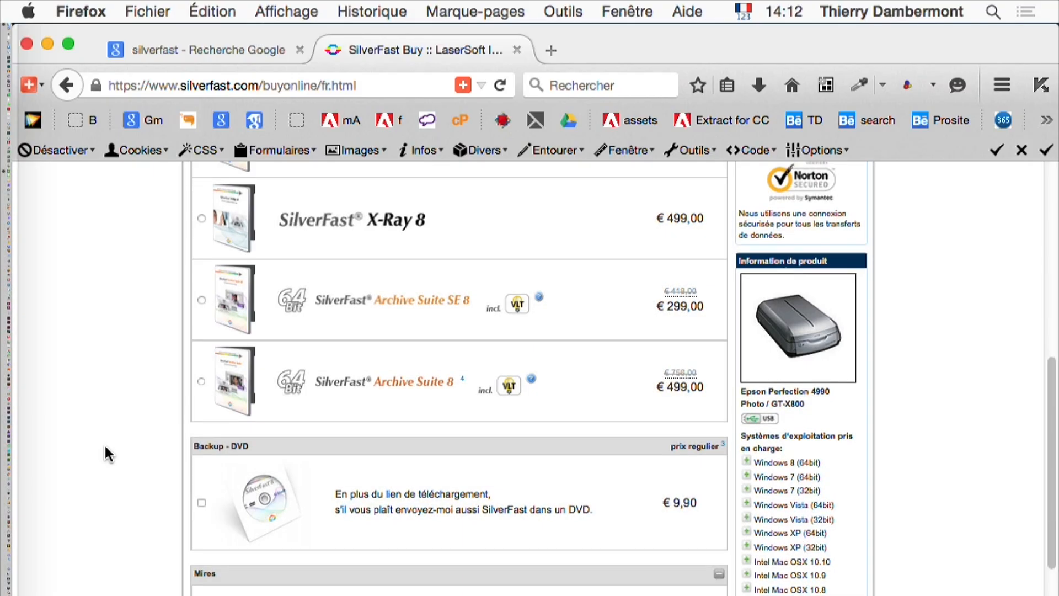
{"action": "scroll", "coordinate": [107, 455], "scroll_direction": "up", "scroll_amount": 5}
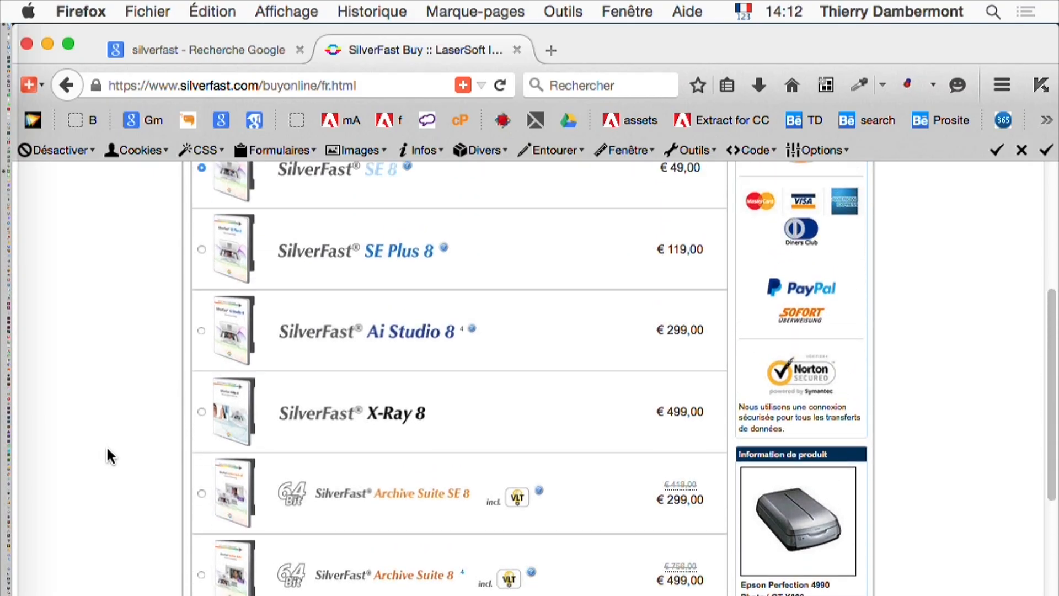
{"action": "scroll", "coordinate": [108, 454], "scroll_direction": "down", "scroll_amount": 3}
{"action": "left_click", "coordinate": [47, 43]}
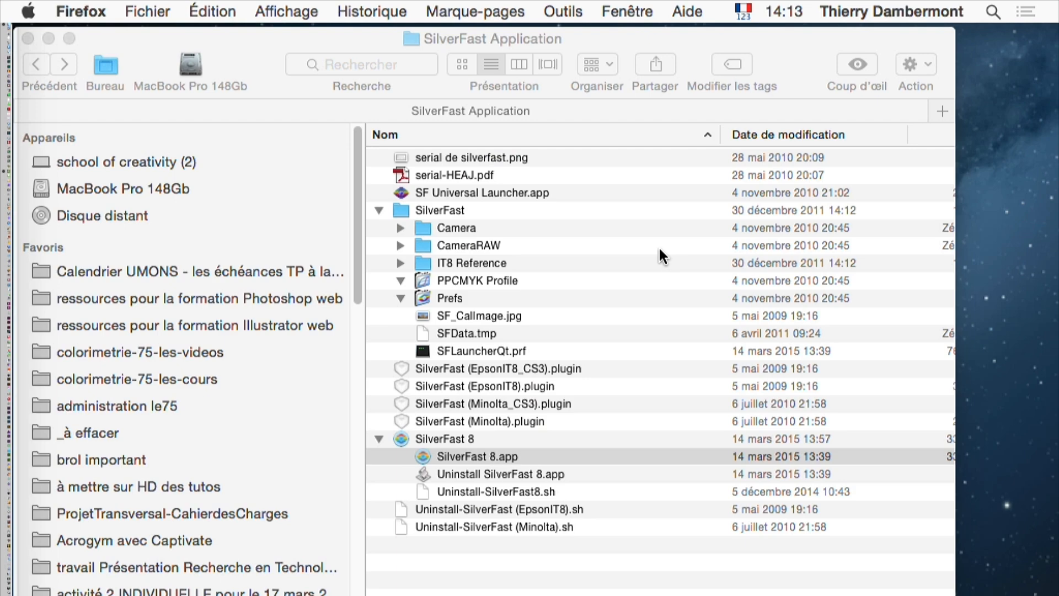
Step: Launch SilverFast 8 and unlock it with the owner's first name, last name and company
{"action": "double_click", "coordinate": [486, 456]}
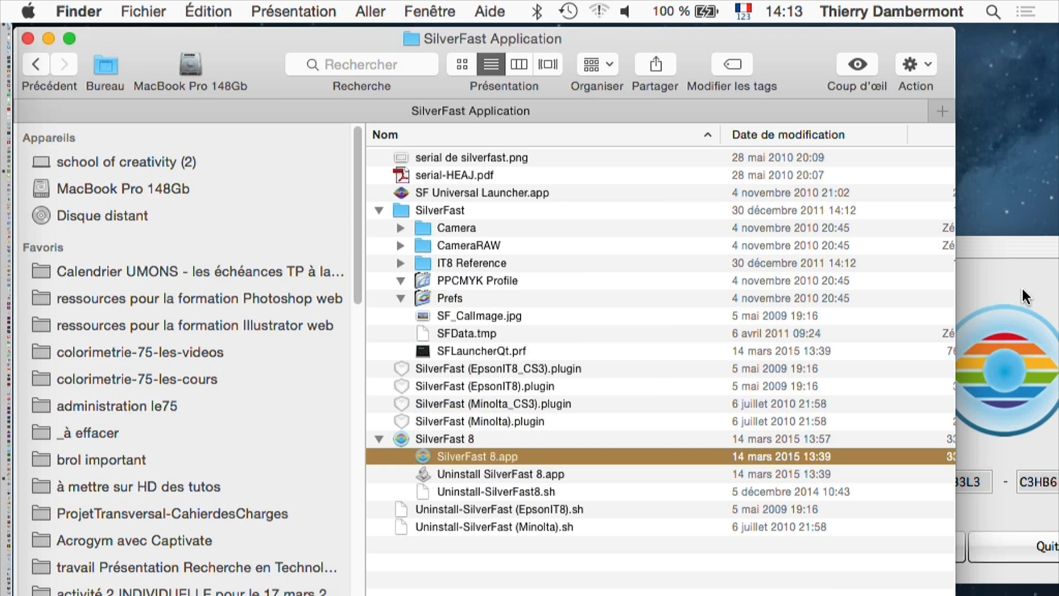
{"action": "left_click", "coordinate": [1021, 286]}
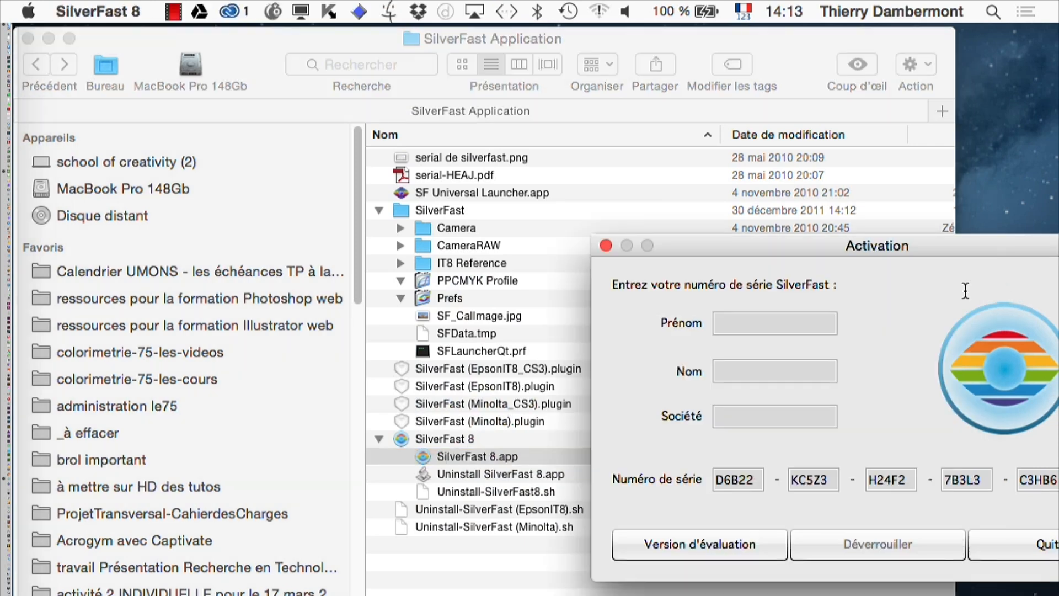
{"action": "left_click", "coordinate": [734, 326]}
{"action": "type", "text": "Thierry"}
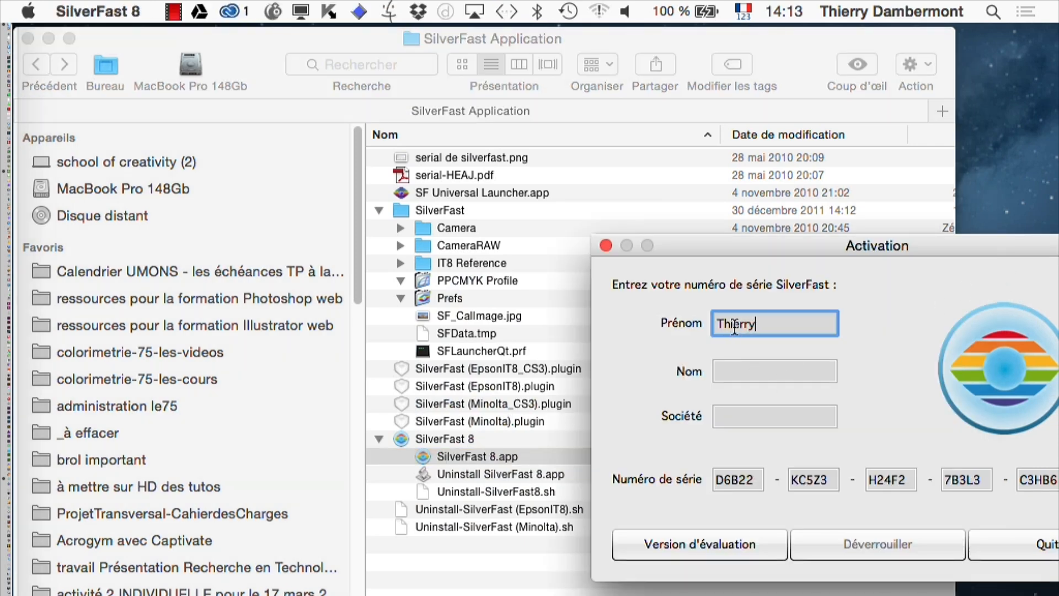
{"action": "key", "text": "Tab"}
{"action": "type", "text": "Dambermont"}
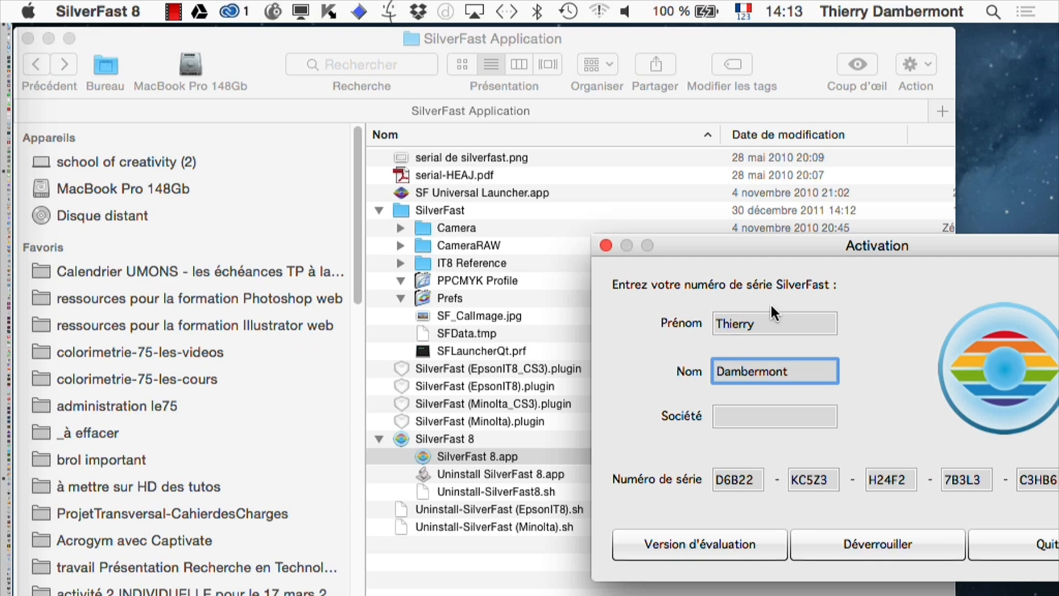
{"action": "key", "text": "Tab"}
{"action": "type", "text": "Stages Infogr"}
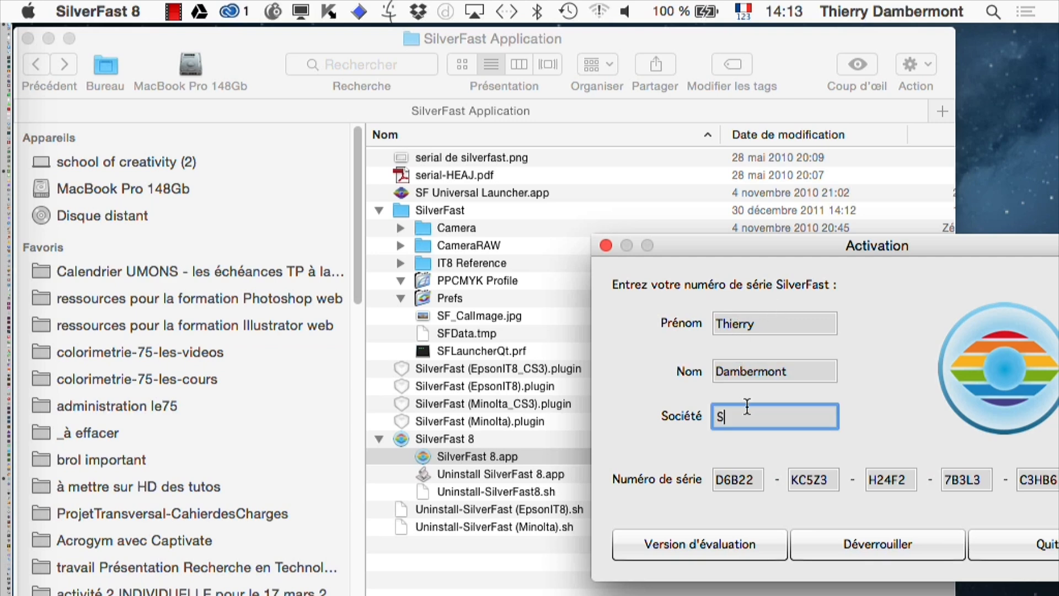
{"action": "type", "text": "aphie"}
{"action": "left_click", "coordinate": [870, 546]}
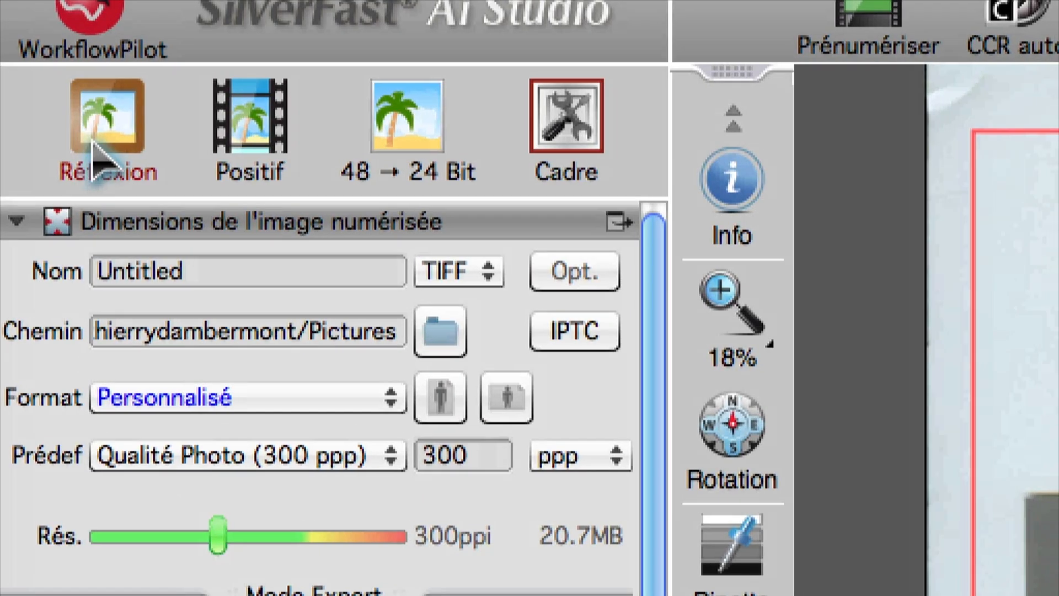
{"action": "left_click", "coordinate": [99, 144]}
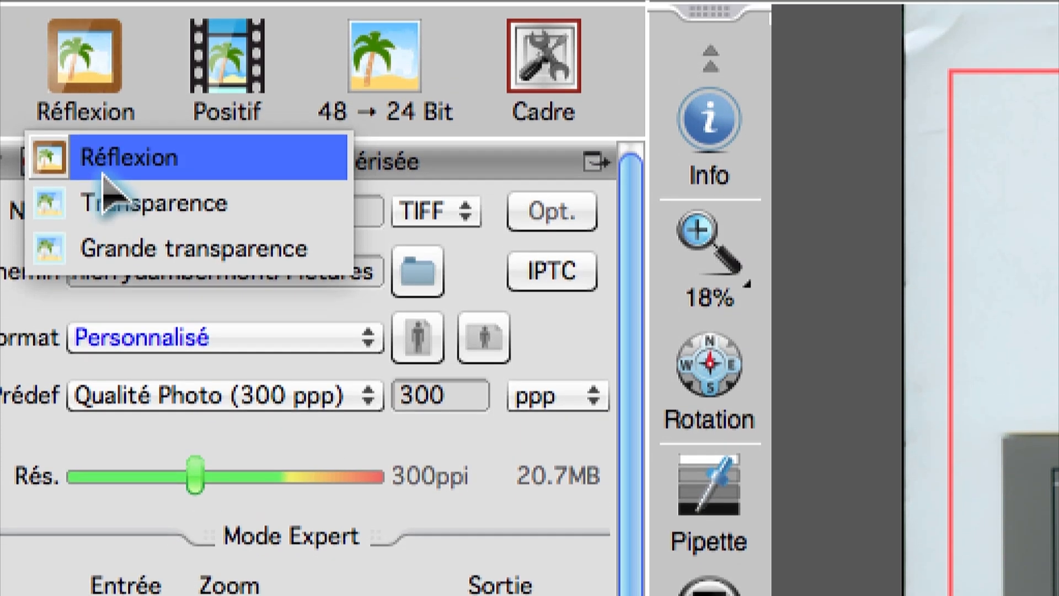
{"action": "left_click", "coordinate": [107, 140]}
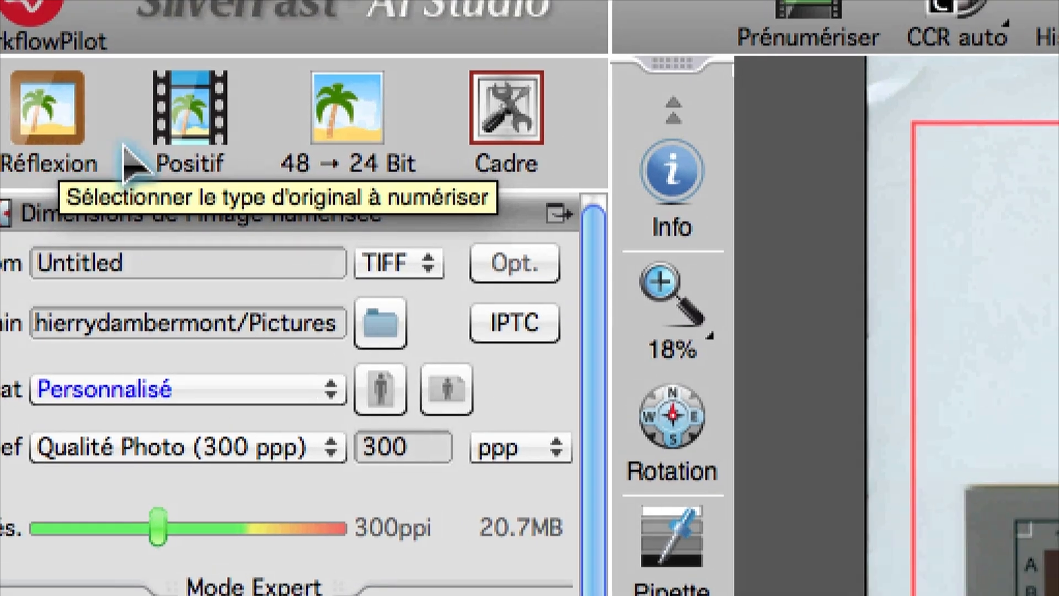
{"action": "left_click", "coordinate": [246, 134]}
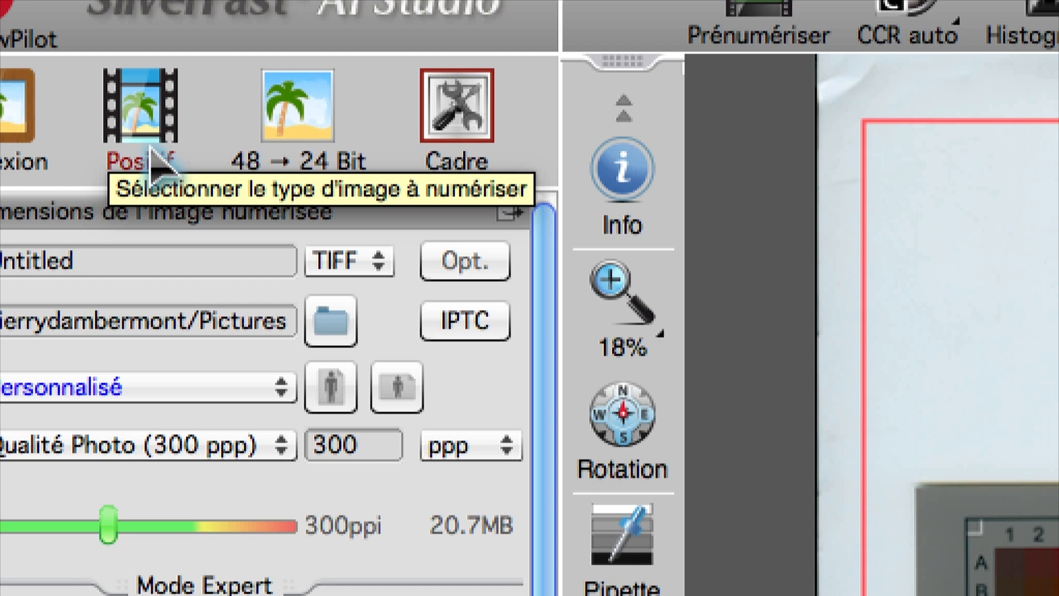
{"action": "left_click", "coordinate": [152, 162]}
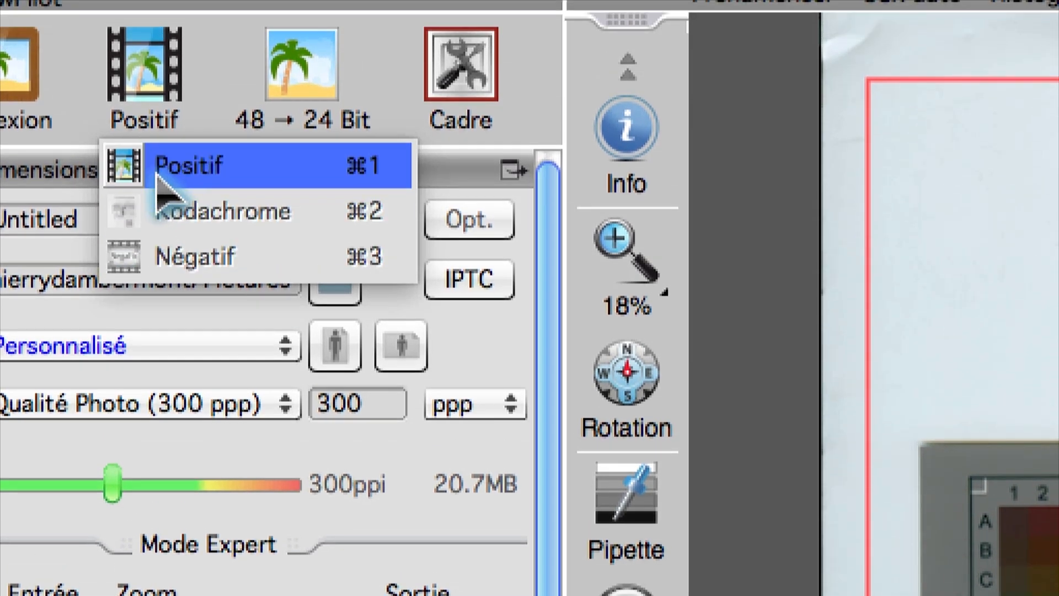
{"action": "left_click", "coordinate": [166, 124]}
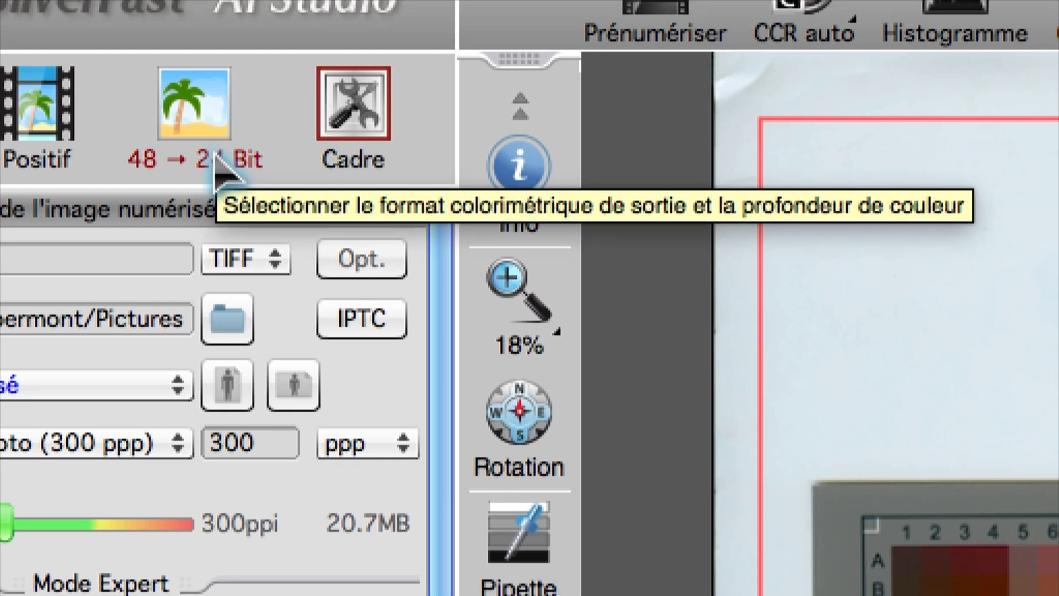
Step: Try the 48 bits and 16 → 8 Bit output depths, then settle on 16 bits greyscale (13.8MB)
{"action": "left_click", "coordinate": [217, 159]}
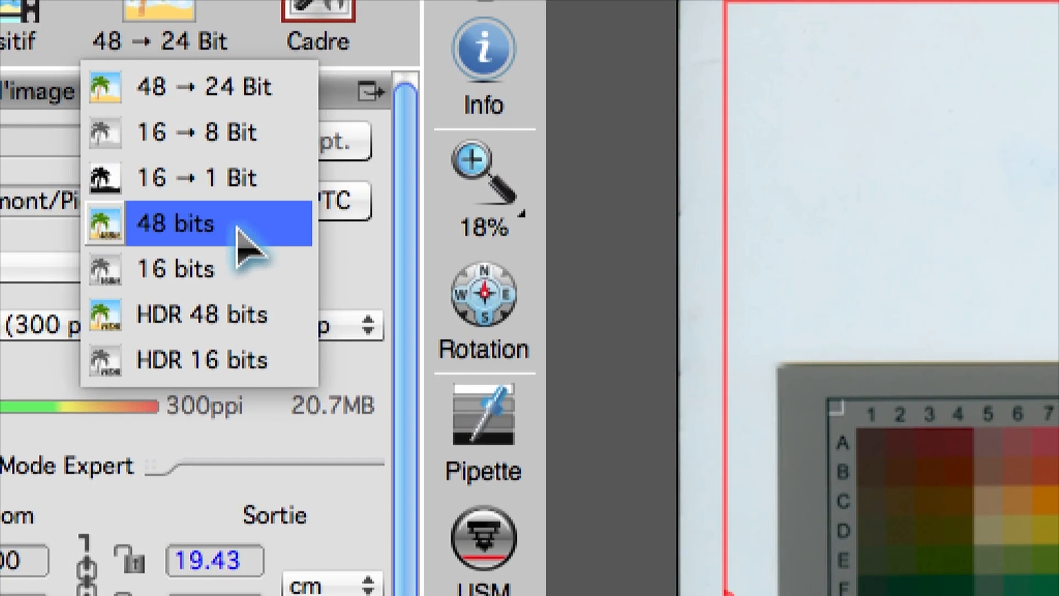
{"action": "left_click", "coordinate": [242, 312]}
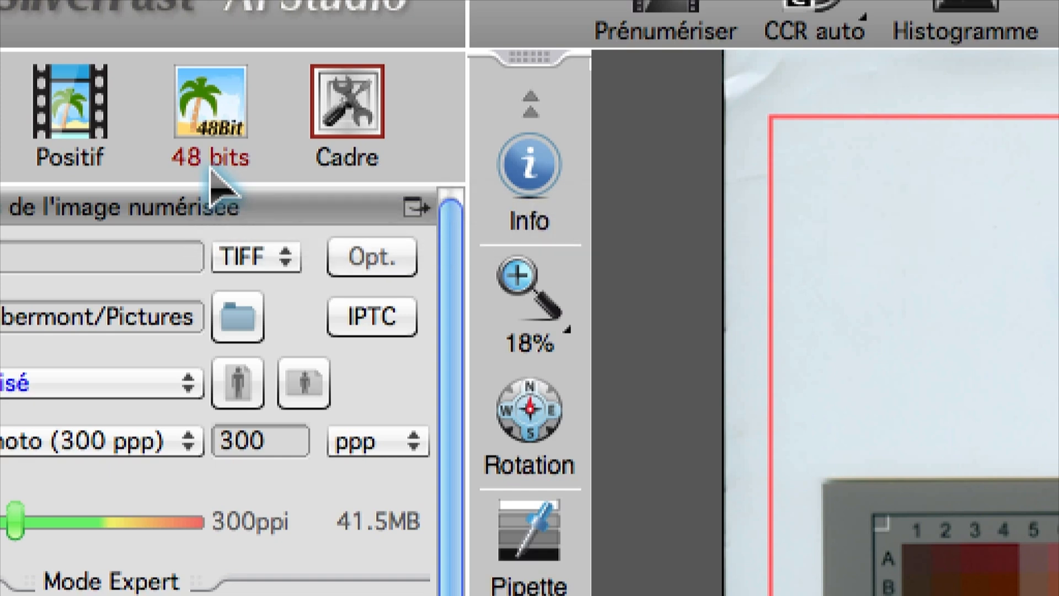
{"action": "left_click", "coordinate": [210, 168]}
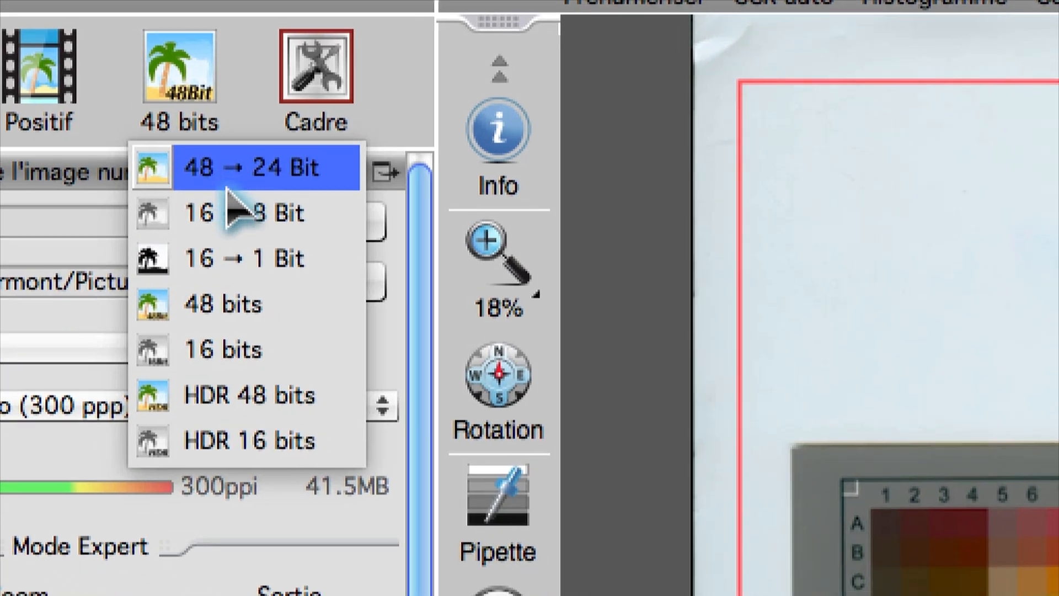
{"action": "left_click", "coordinate": [230, 200]}
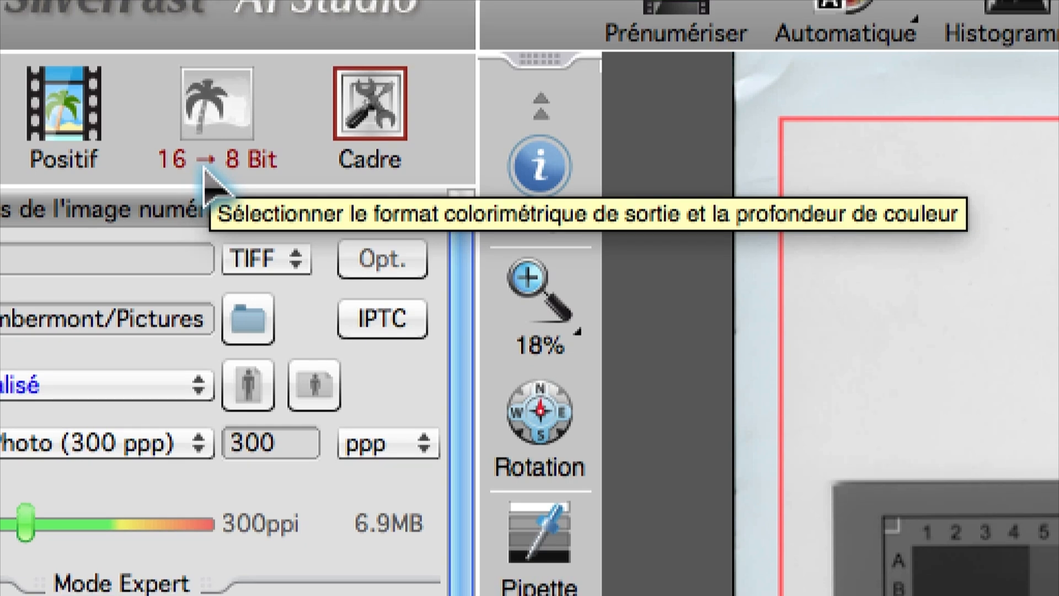
{"action": "left_click", "coordinate": [208, 179]}
{"action": "left_click", "coordinate": [218, 259]}
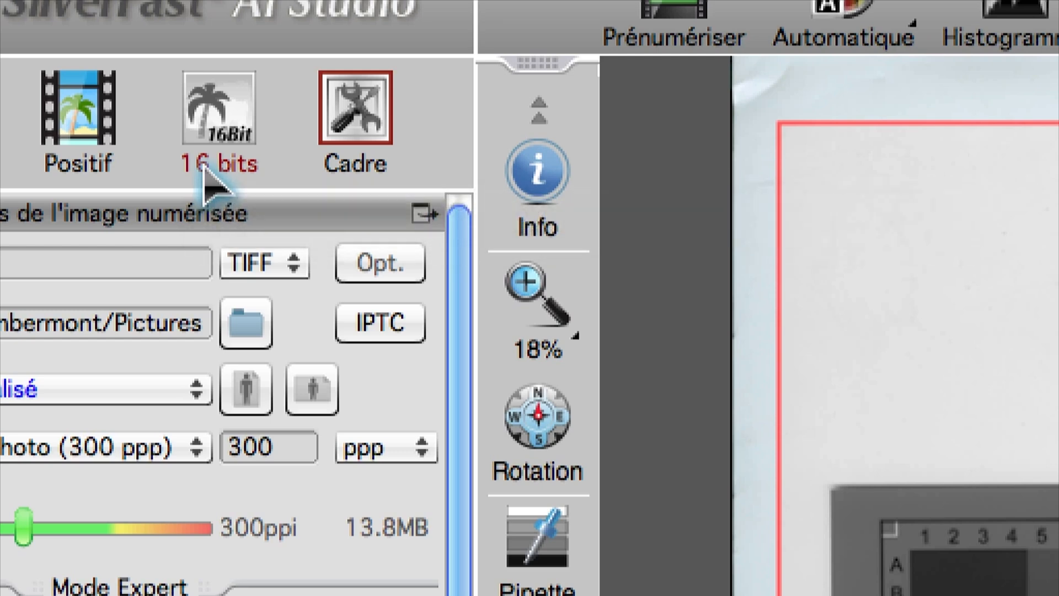
{"action": "left_click", "coordinate": [204, 168]}
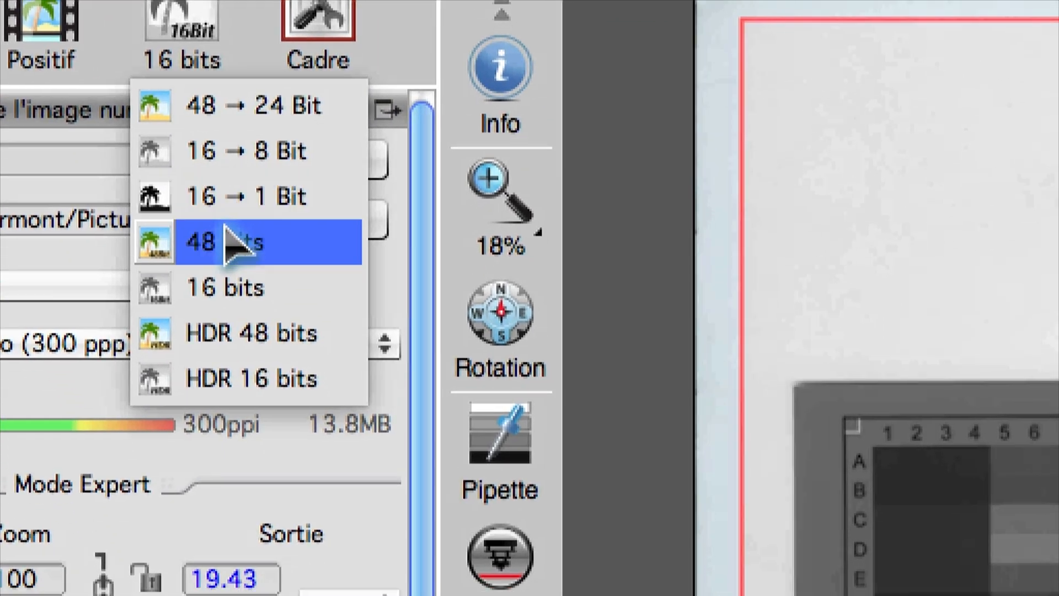
{"action": "left_click", "coordinate": [309, 347]}
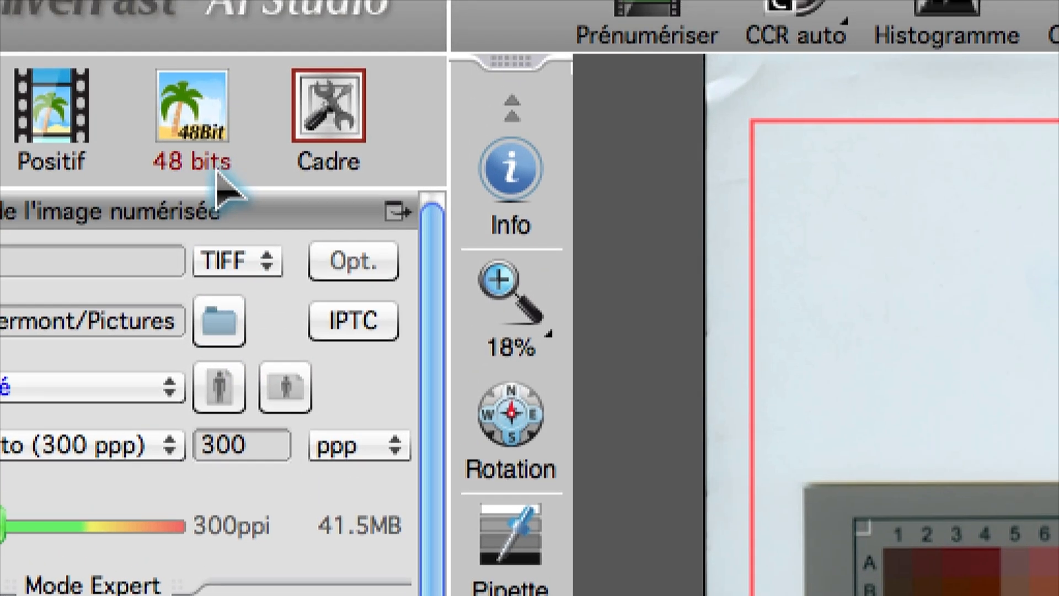
{"action": "left_click", "coordinate": [200, 69]}
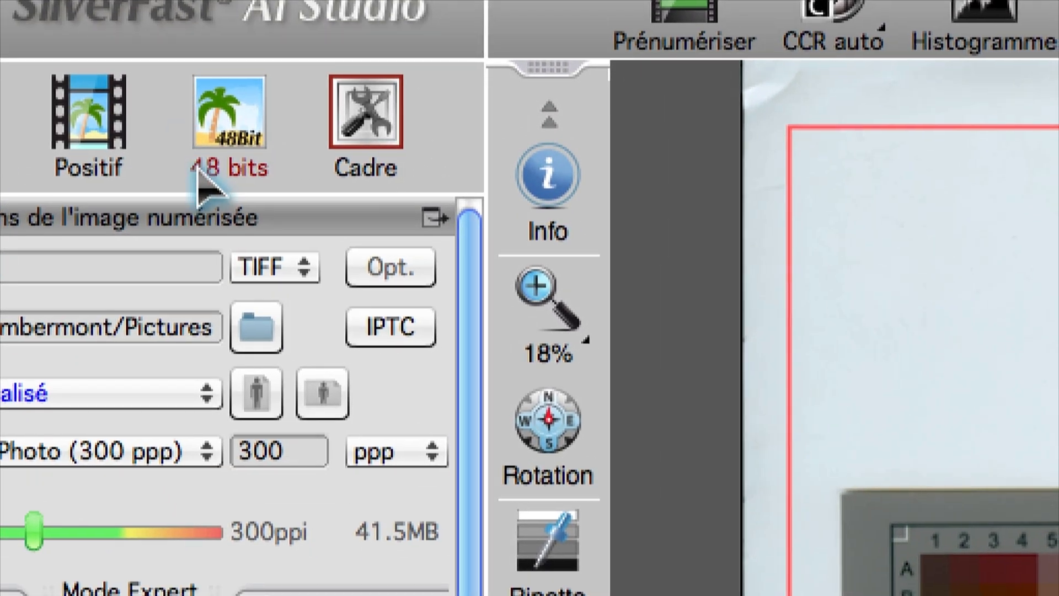
{"action": "left_click", "coordinate": [199, 165]}
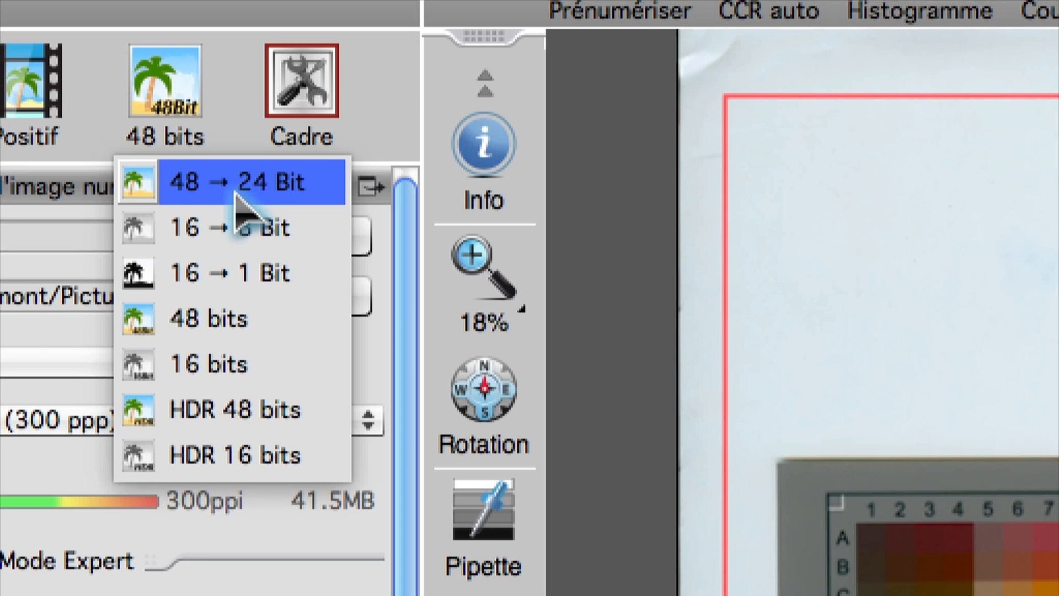
{"action": "left_click", "coordinate": [226, 191]}
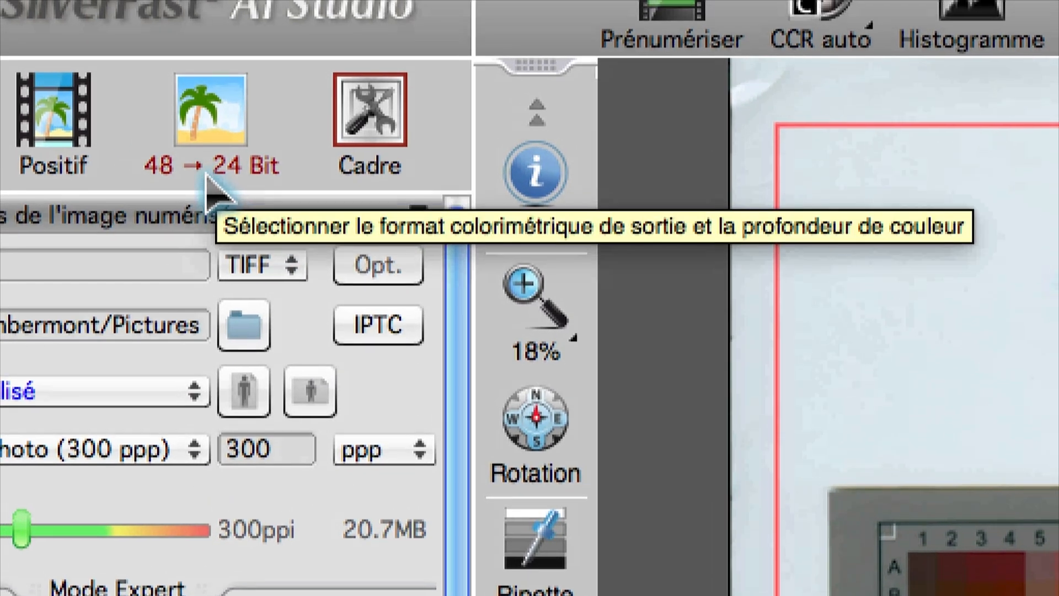
{"action": "left_click", "coordinate": [211, 176]}
{"action": "left_click", "coordinate": [212, 270]}
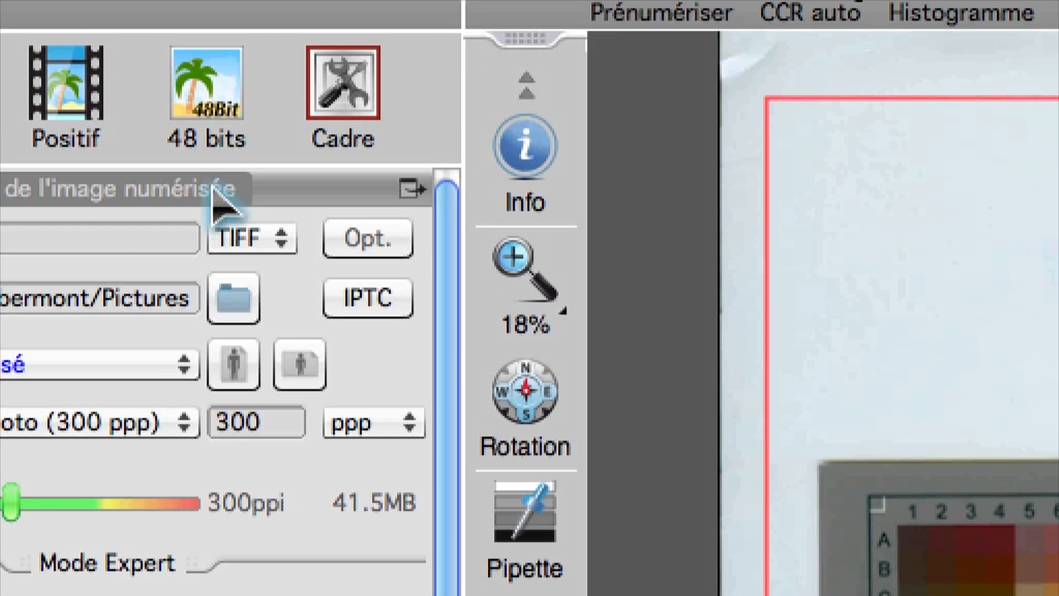
{"action": "left_click", "coordinate": [197, 55]}
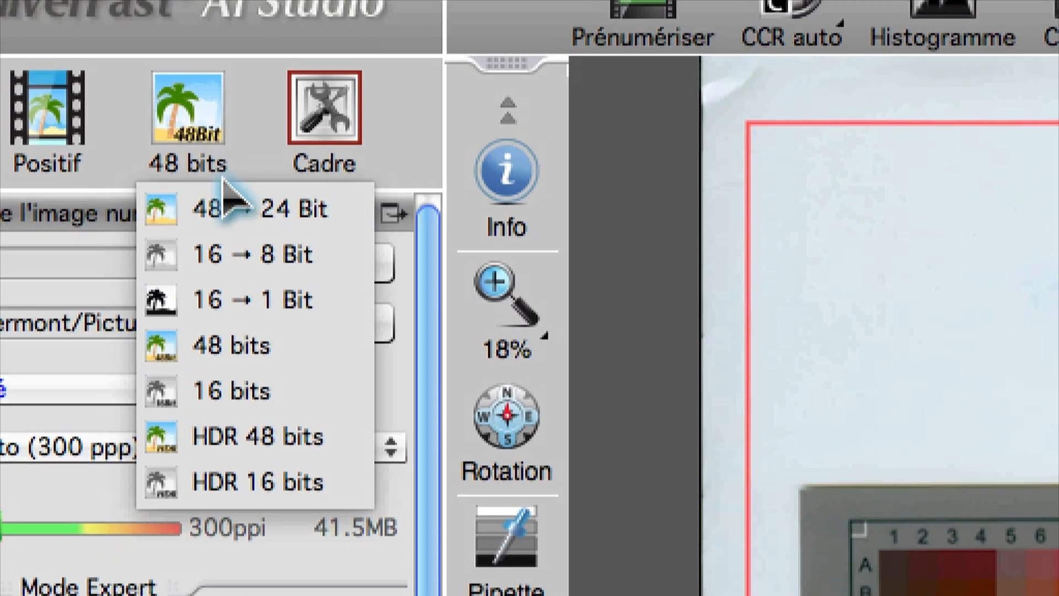
{"action": "left_click", "coordinate": [216, 125]}
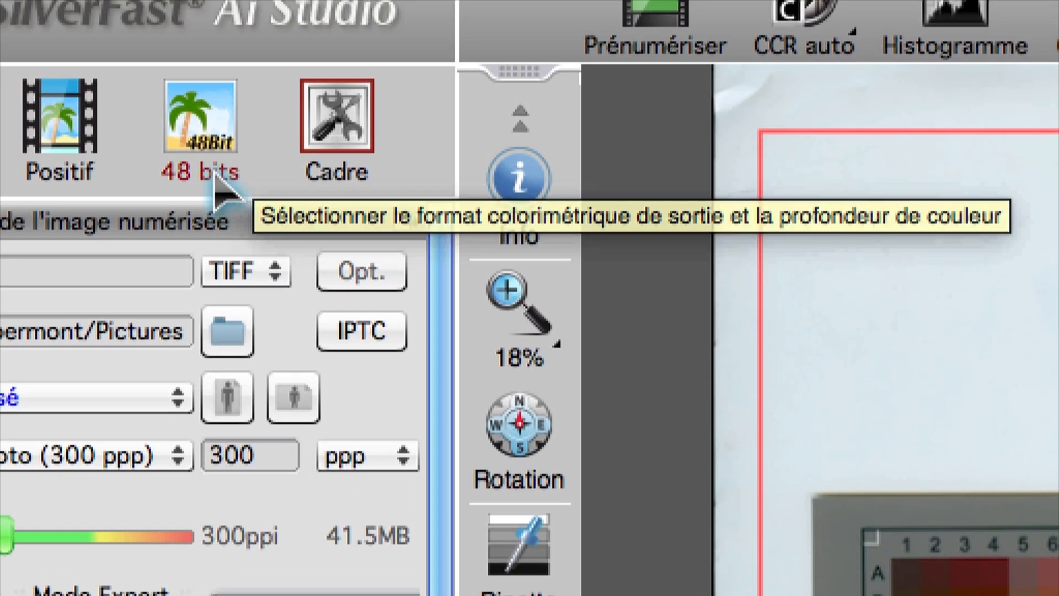
{"action": "left_click", "coordinate": [203, 177]}
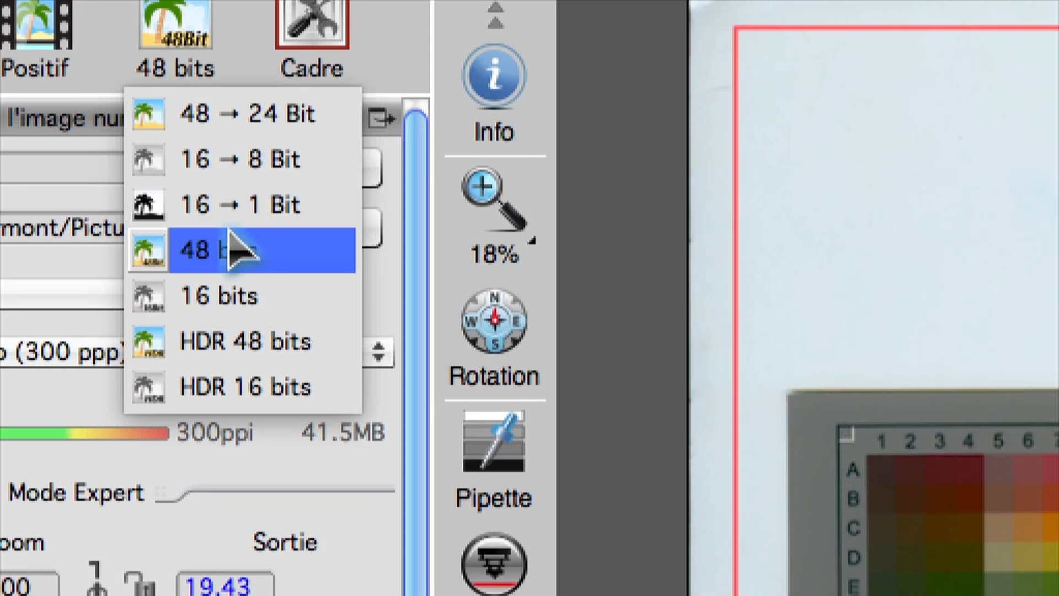
{"action": "left_click", "coordinate": [237, 349]}
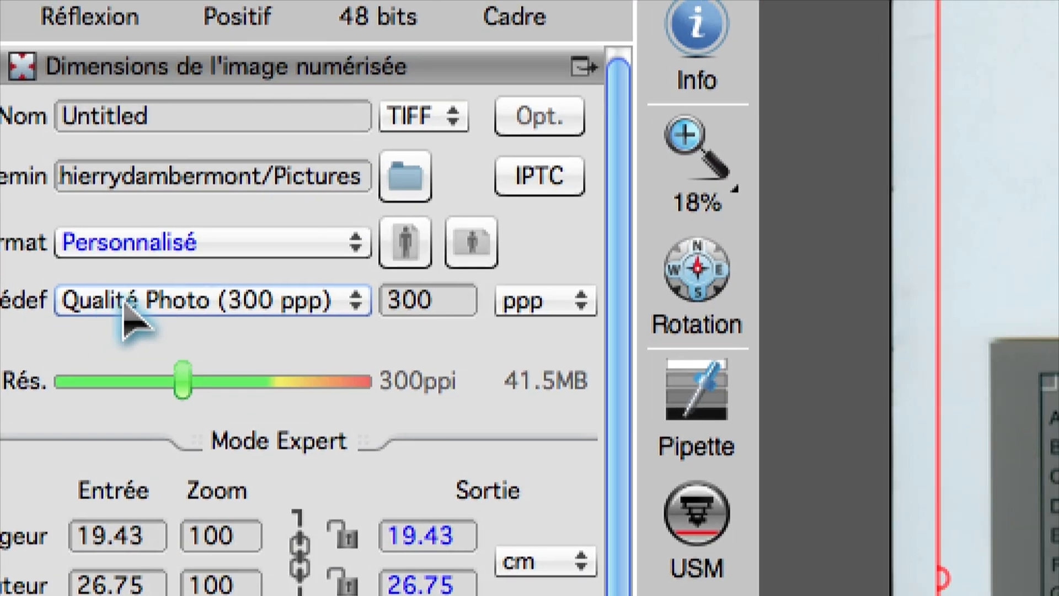
{"action": "left_click", "coordinate": [125, 298]}
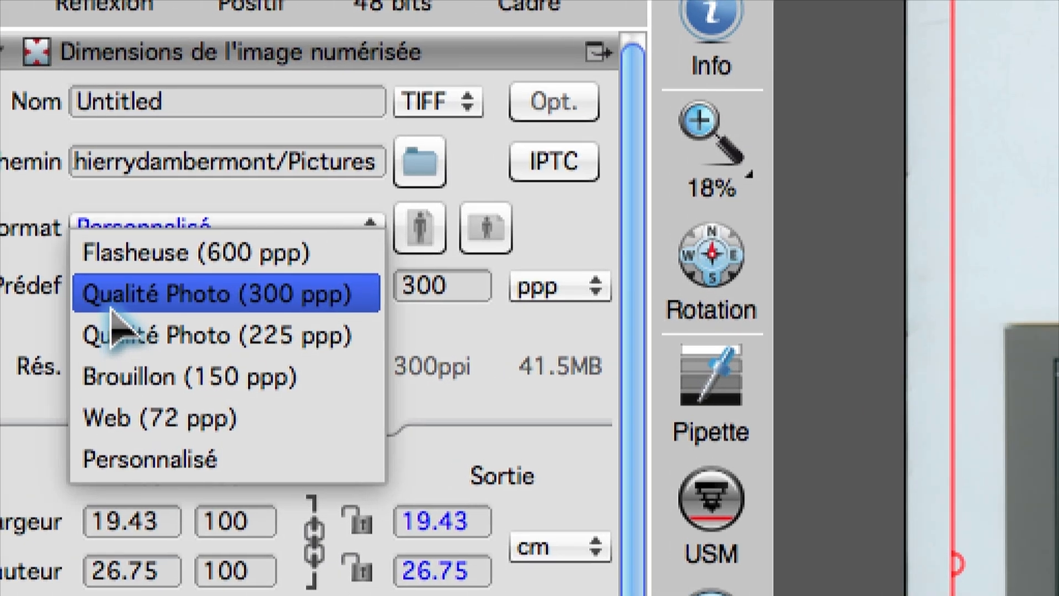
{"action": "left_click", "coordinate": [5, 300]}
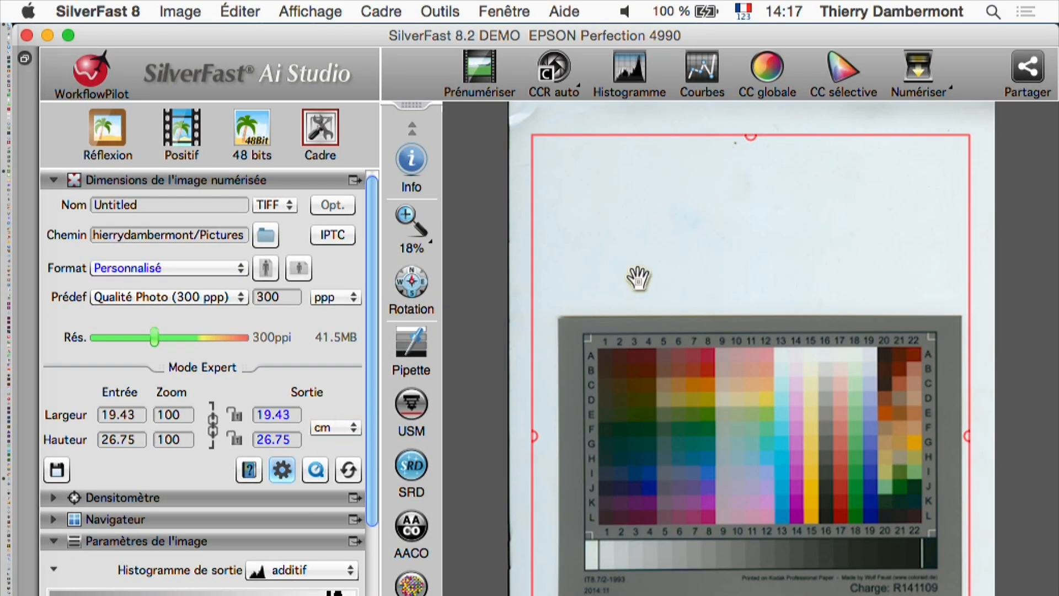
Step: Drag the scan frame corners to fit the IT8 target at 18.28 × 13.03 cm, then check the width, height and zoom fields
{"action": "left_click_drag", "start_coordinate": [530, 134], "coordinate": [553, 311]}
{"action": "left_click_drag", "start_coordinate": [970, 595], "coordinate": [965, 595]}
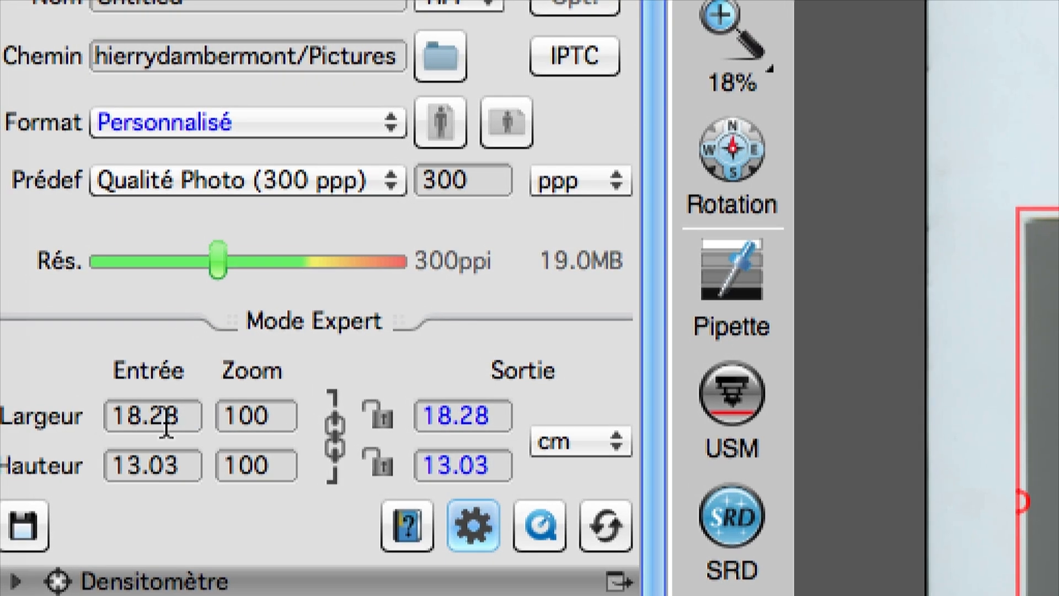
{"action": "left_click", "coordinate": [171, 419]}
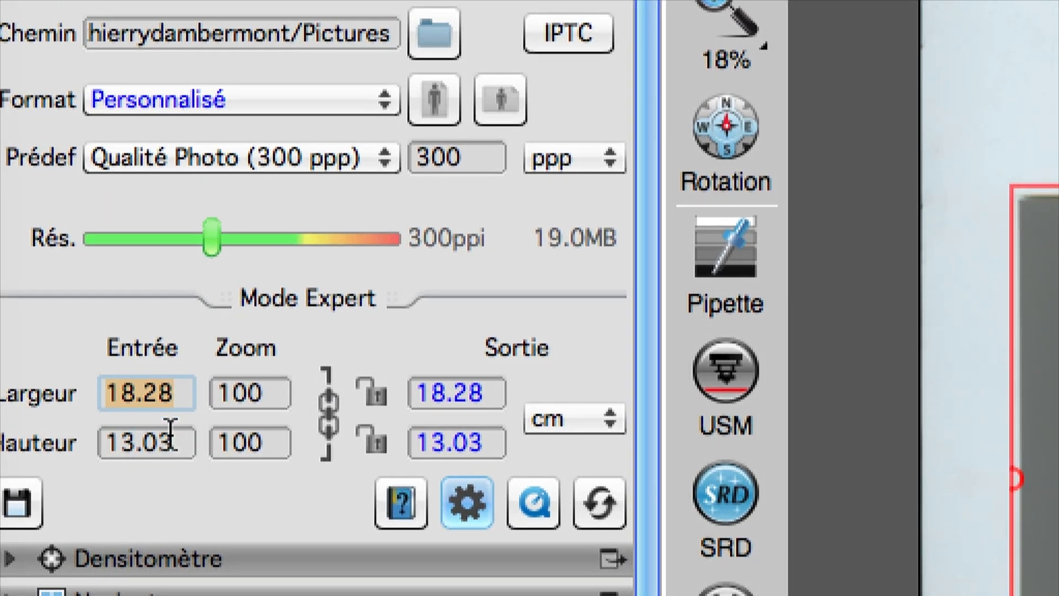
{"action": "left_click", "coordinate": [168, 453]}
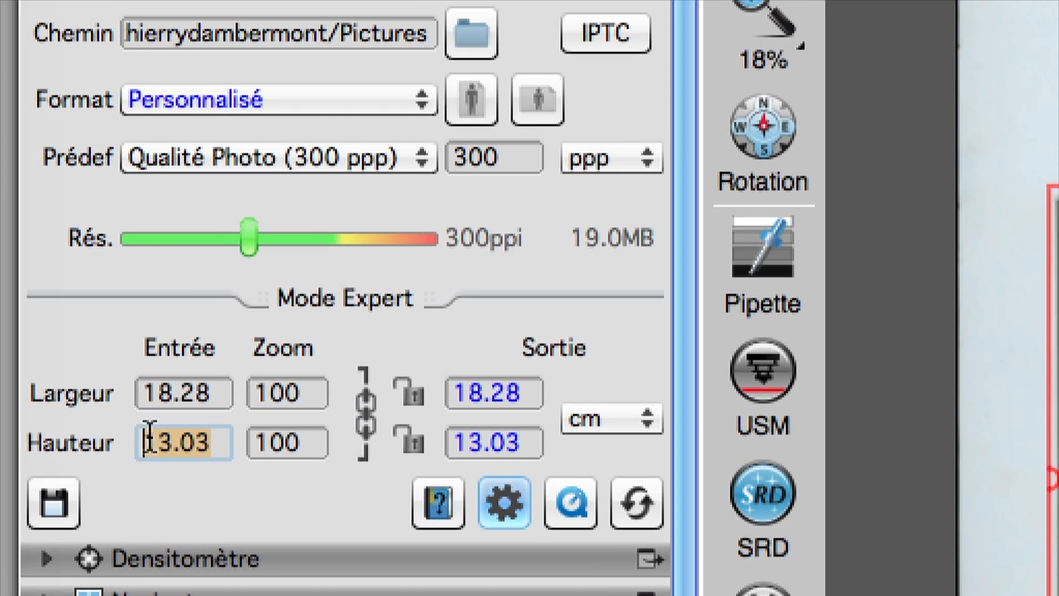
{"action": "left_click", "coordinate": [193, 421]}
{"action": "left_click_drag", "start_coordinate": [181, 420], "coordinate": [170, 419]}
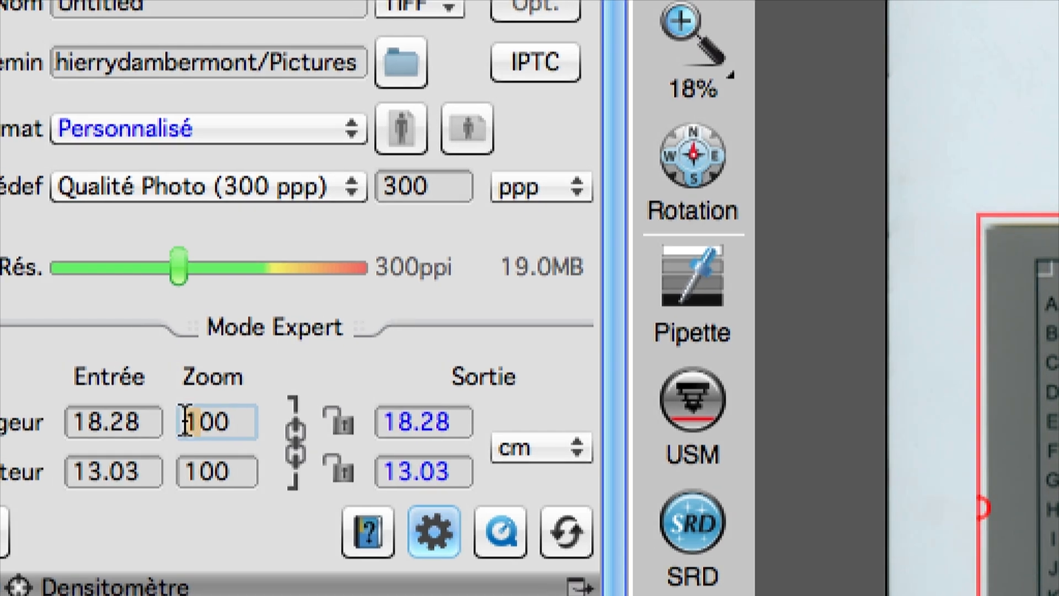
{"action": "type", "text": "2"}
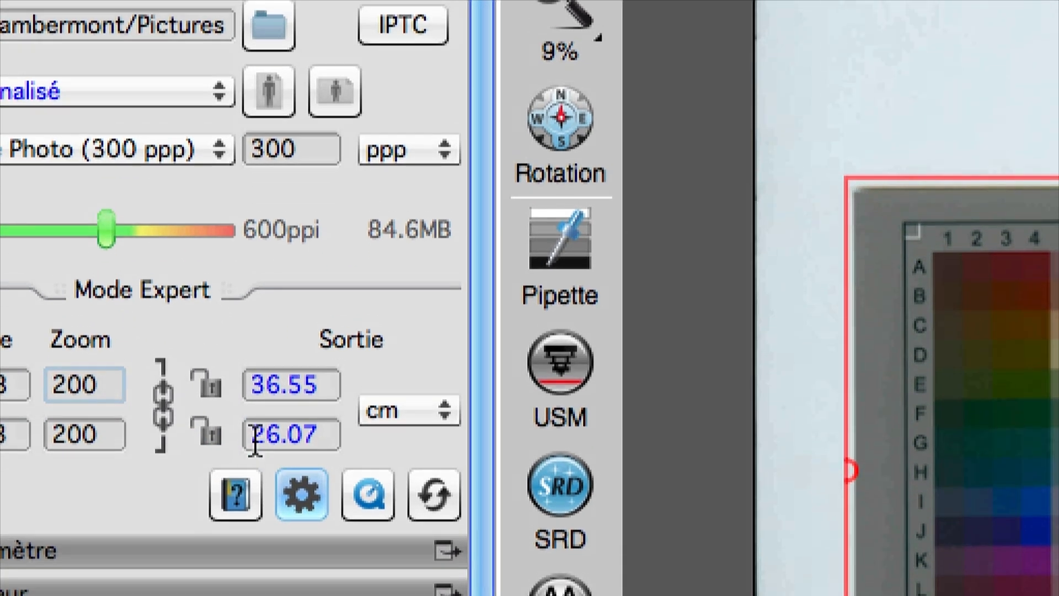
{"action": "left_click_drag", "start_coordinate": [97, 384], "coordinate": [26, 384]}
{"action": "type", "text": "50"}
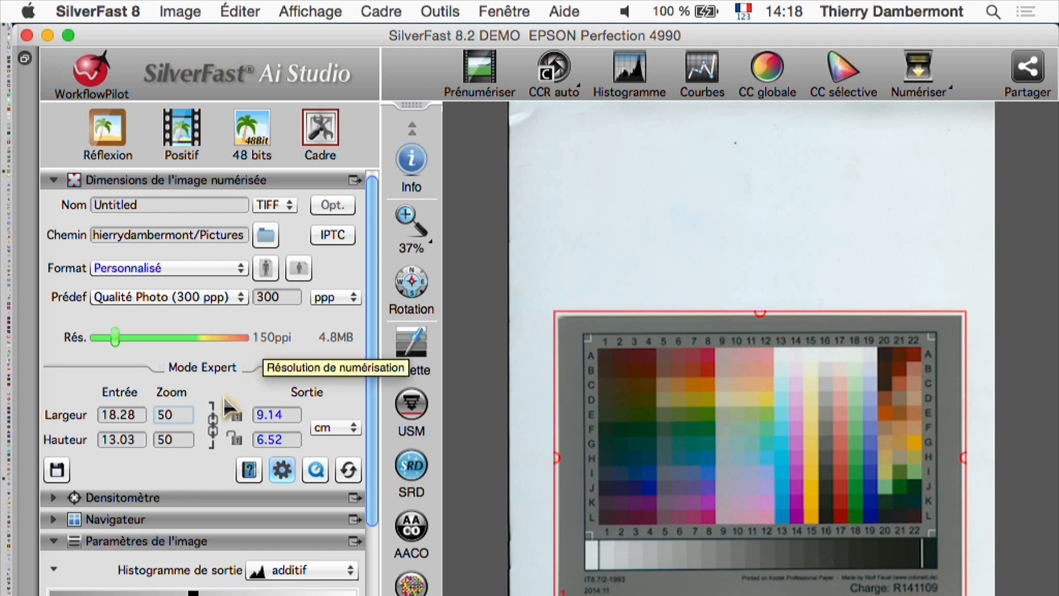
{"action": "double_click", "coordinate": [177, 421]}
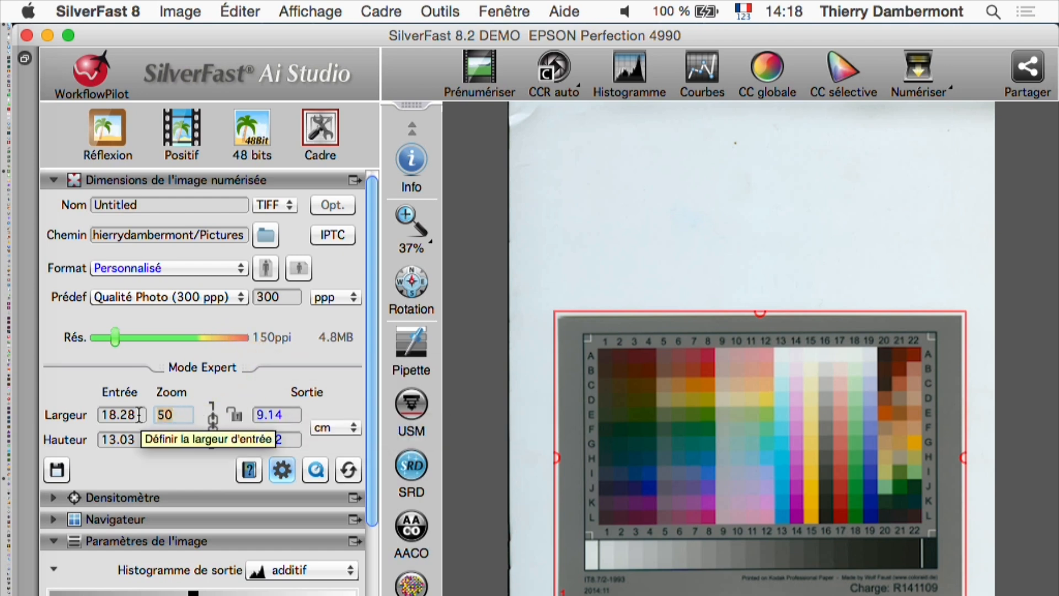
{"action": "type", "text": "100"}
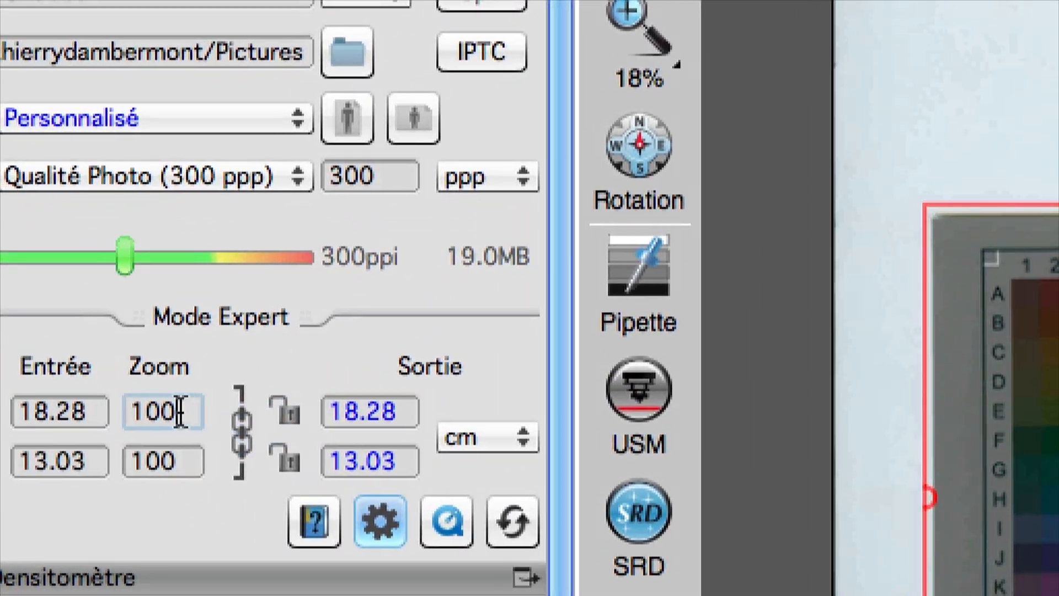
{"action": "left_click_drag", "start_coordinate": [179, 408], "coordinate": [153, 411]}
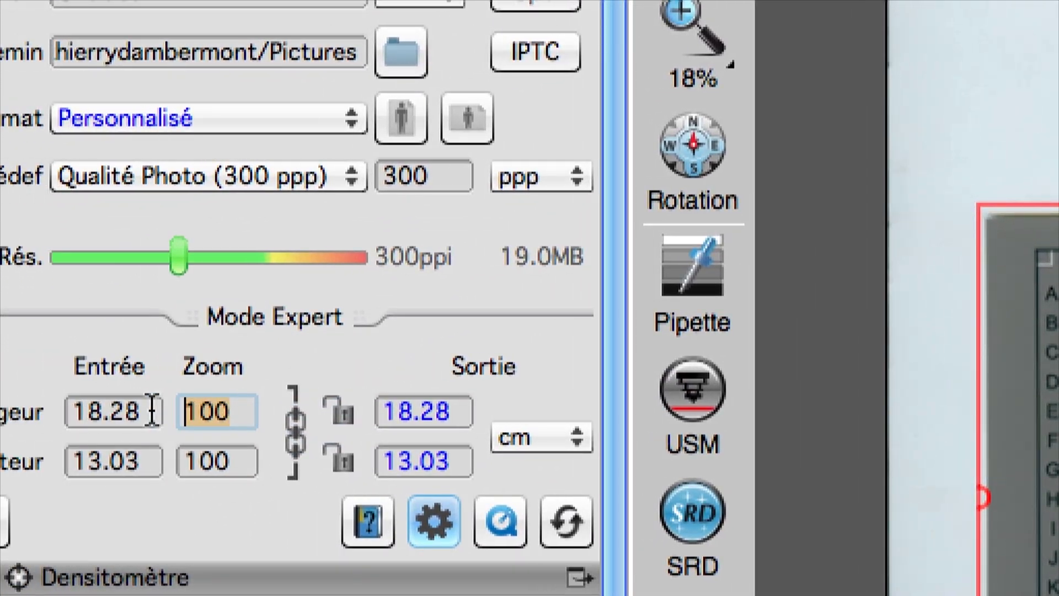
{"action": "type", "text": "50"}
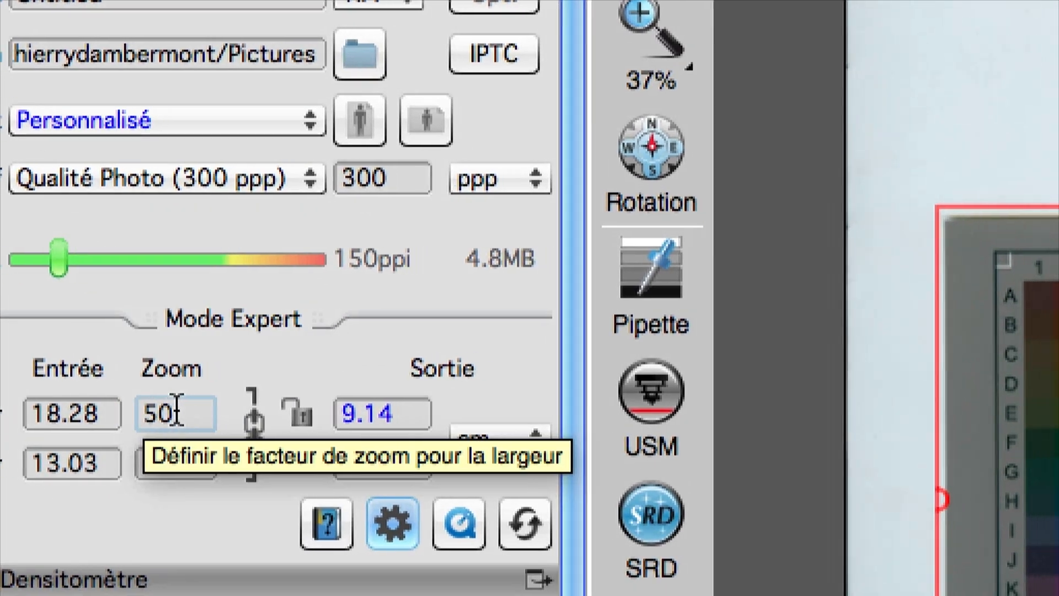
{"action": "left_click_drag", "start_coordinate": [177, 410], "coordinate": [103, 415]}
{"action": "type", "text": "25"}
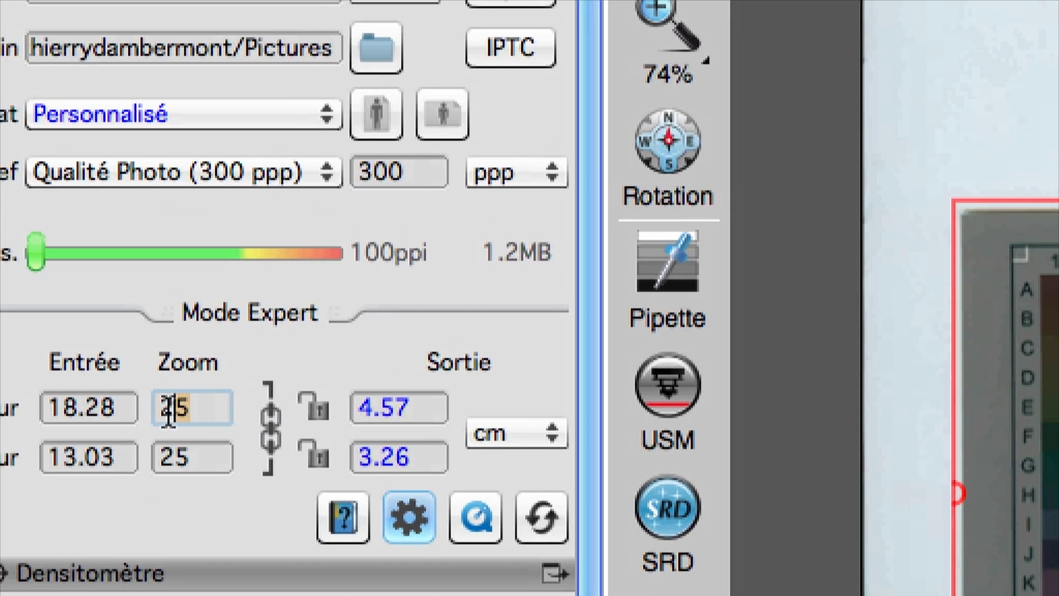
{"action": "double_click", "coordinate": [187, 411]}
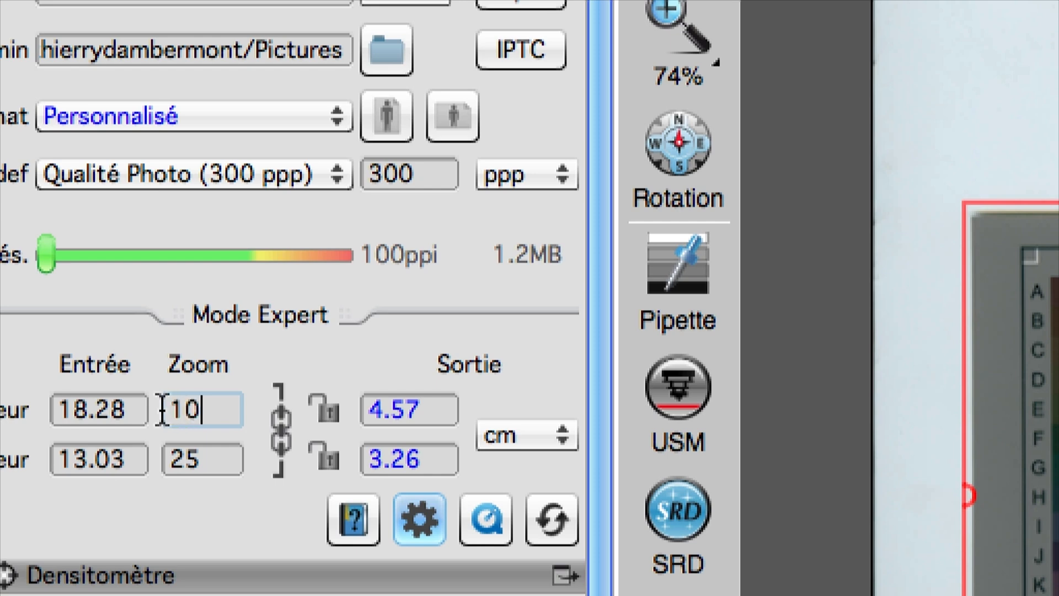
{"action": "key", "text": "Return"}
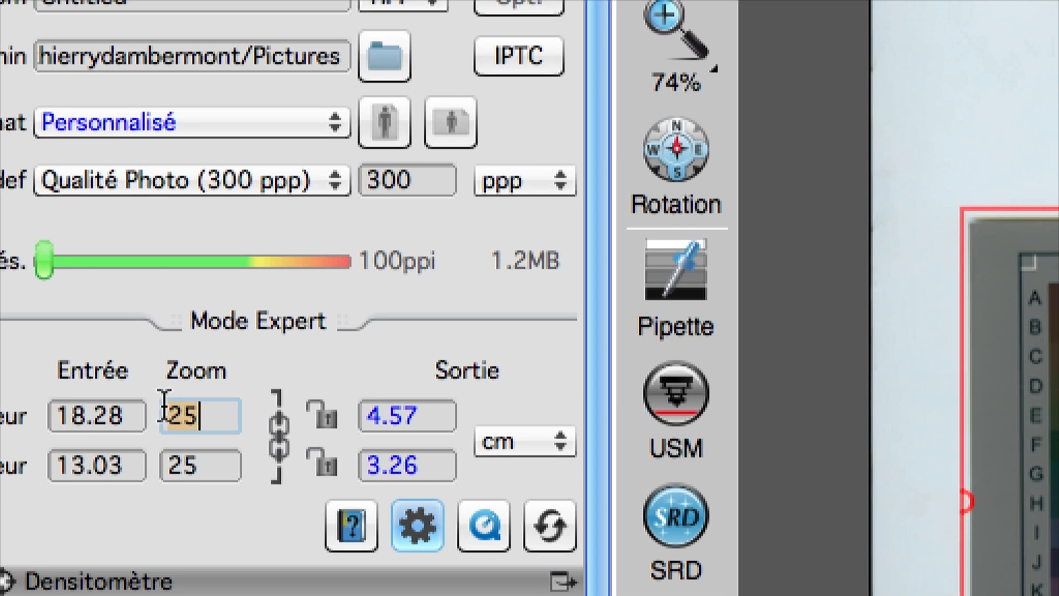
{"action": "type", "text": "200"}
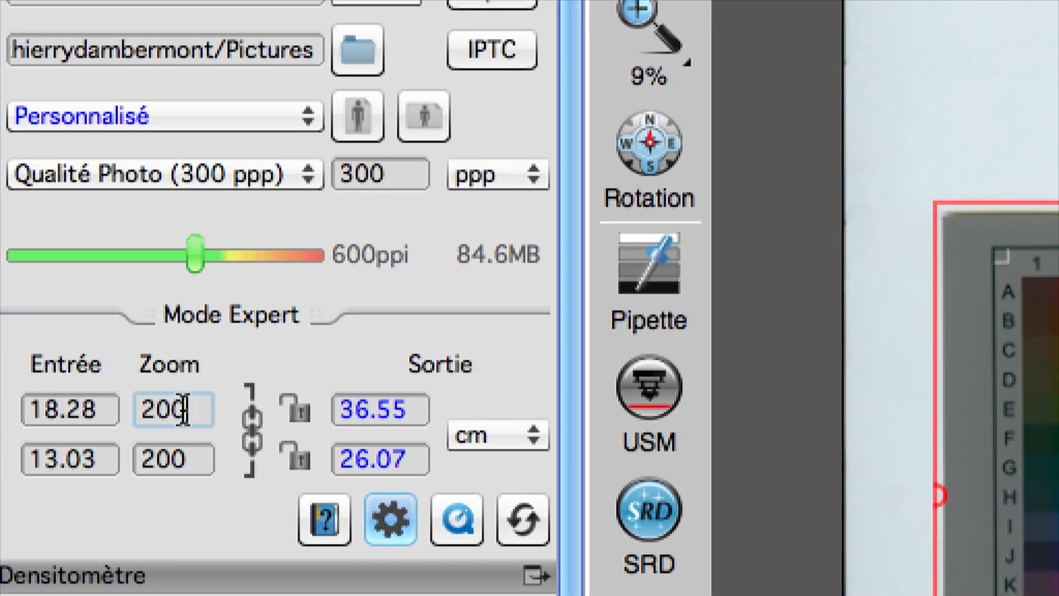
{"action": "double_click", "coordinate": [175, 412]}
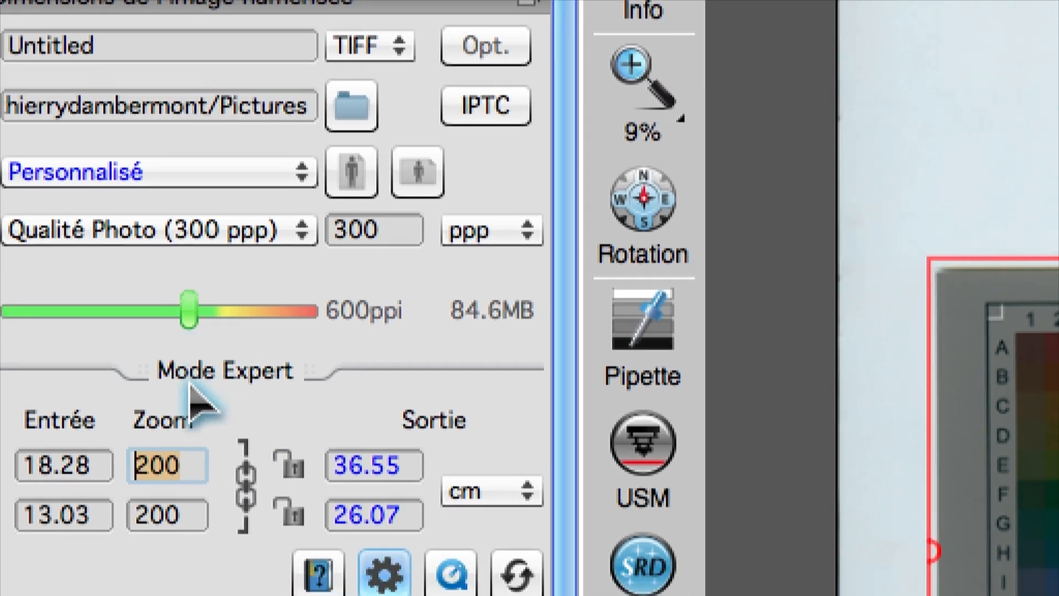
{"action": "type", "text": "100"}
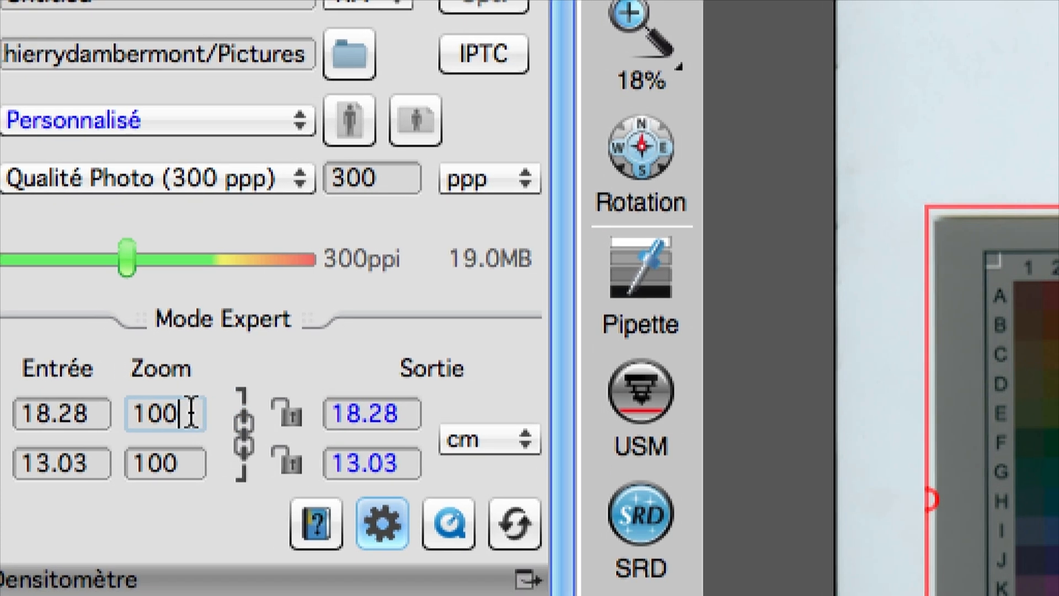
{"action": "left_click_drag", "start_coordinate": [202, 417], "coordinate": [123, 414]}
{"action": "left_click", "coordinate": [251, 185]}
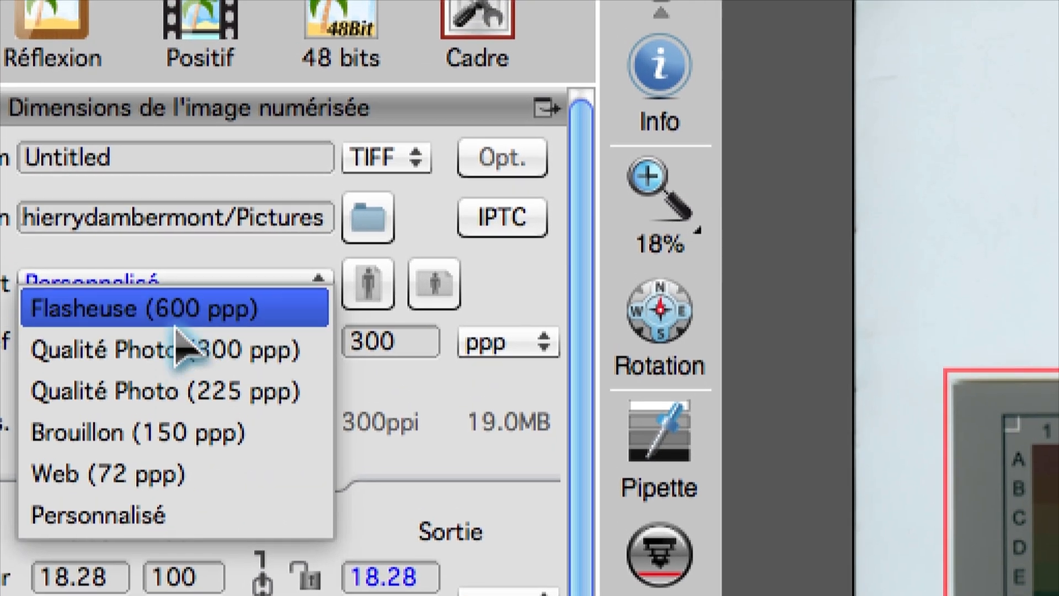
Step: Pick the Flasheuse (600 ppp) preset, then replace the resolution with 1200 ppi
{"action": "left_click", "coordinate": [176, 324]}
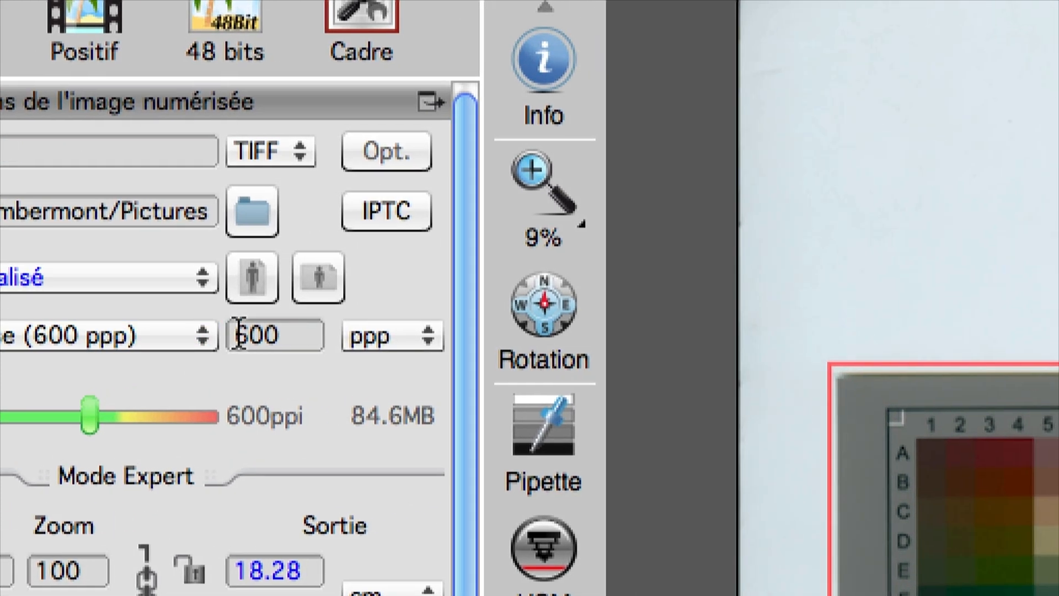
{"action": "double_click", "coordinate": [252, 333]}
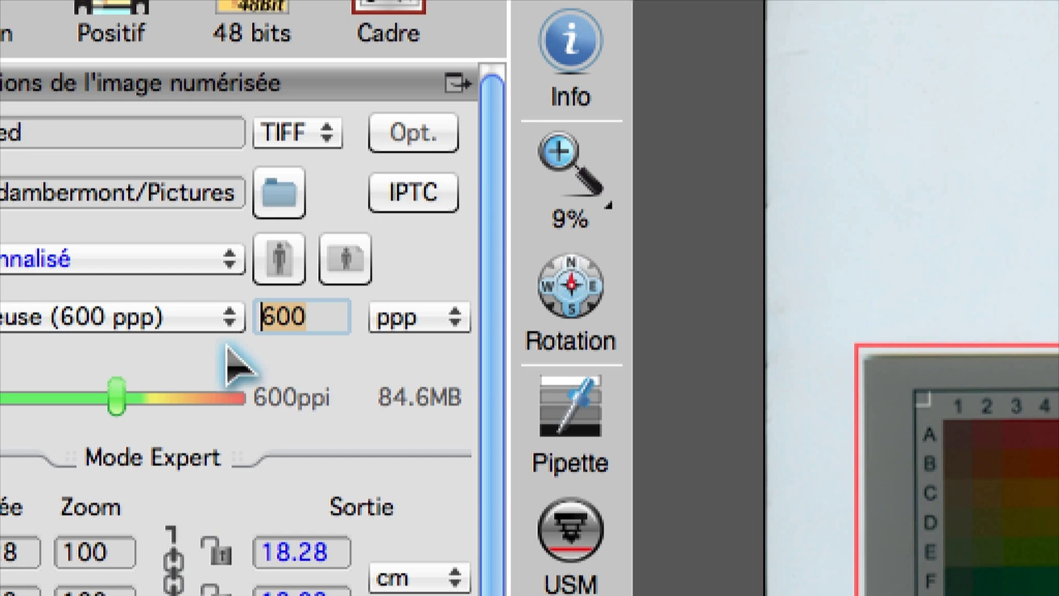
{"action": "type", "text": "1200"}
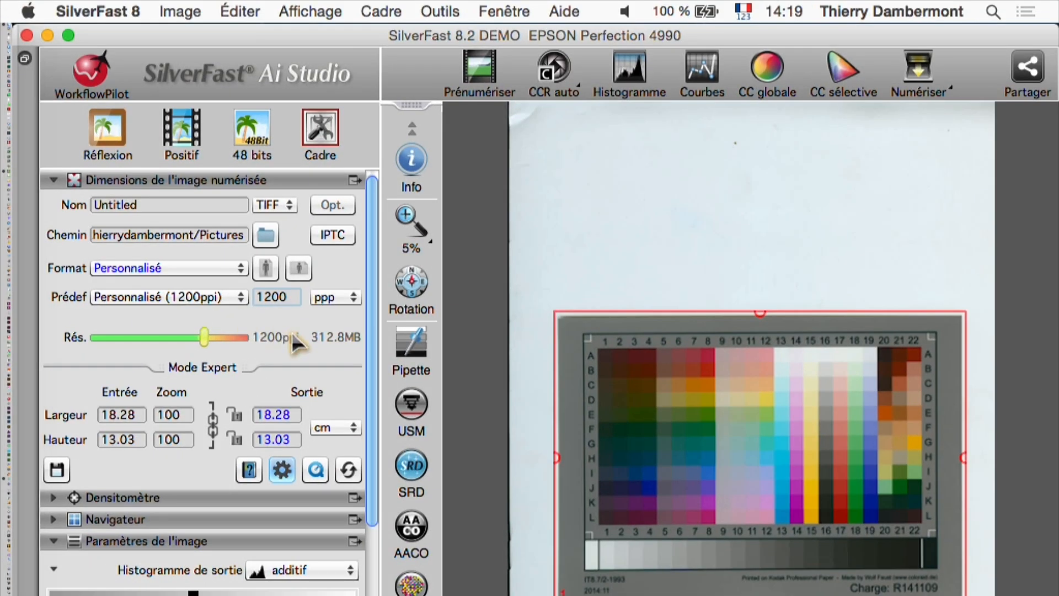
Step: In a new Firefox window, search Google for 'optical epason 4990'
{"action": "mouse_move", "coordinate": [22, 571]}
{"action": "left_click", "coordinate": [36, 543]}
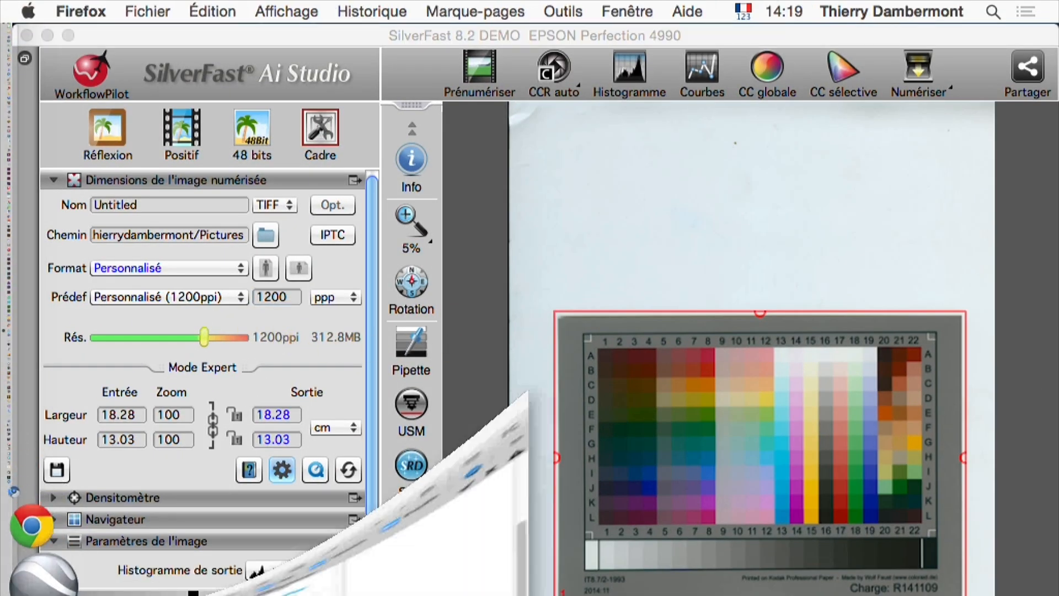
{"action": "left_click", "coordinate": [147, 11]}
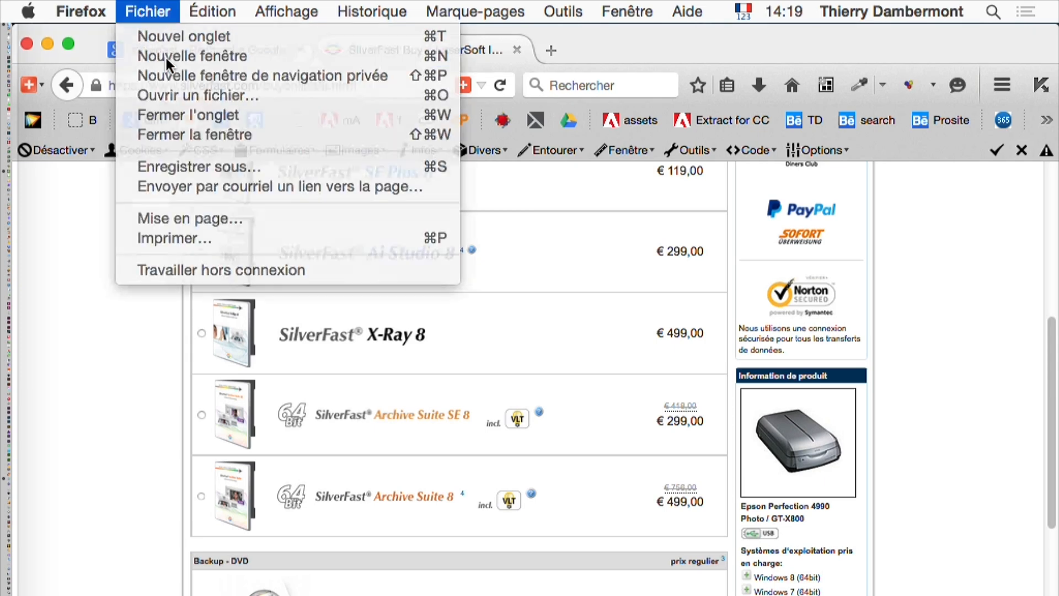
{"action": "left_click", "coordinate": [164, 55]}
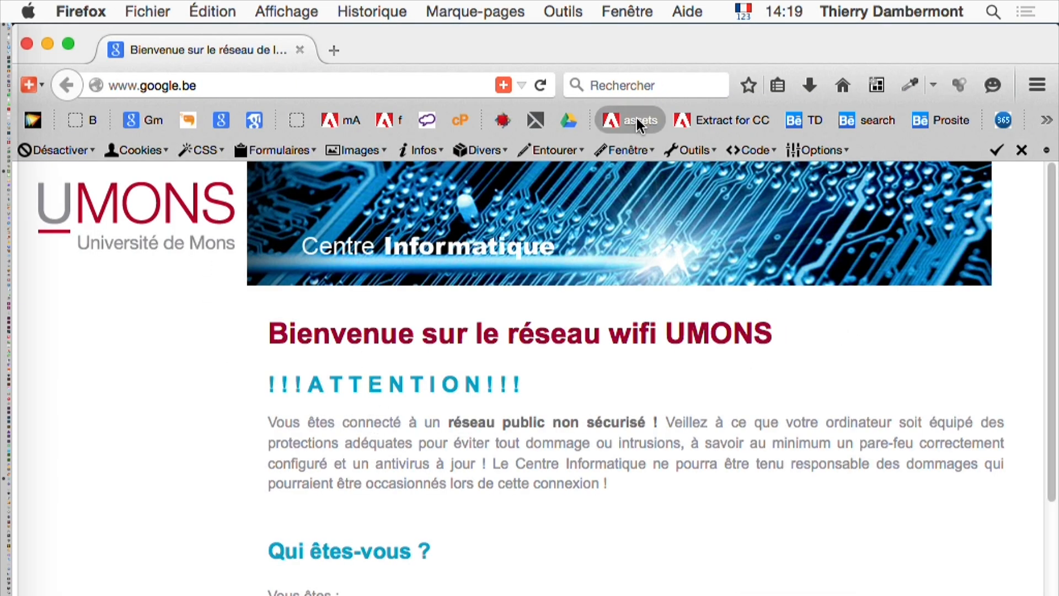
{"action": "left_click", "coordinate": [221, 120]}
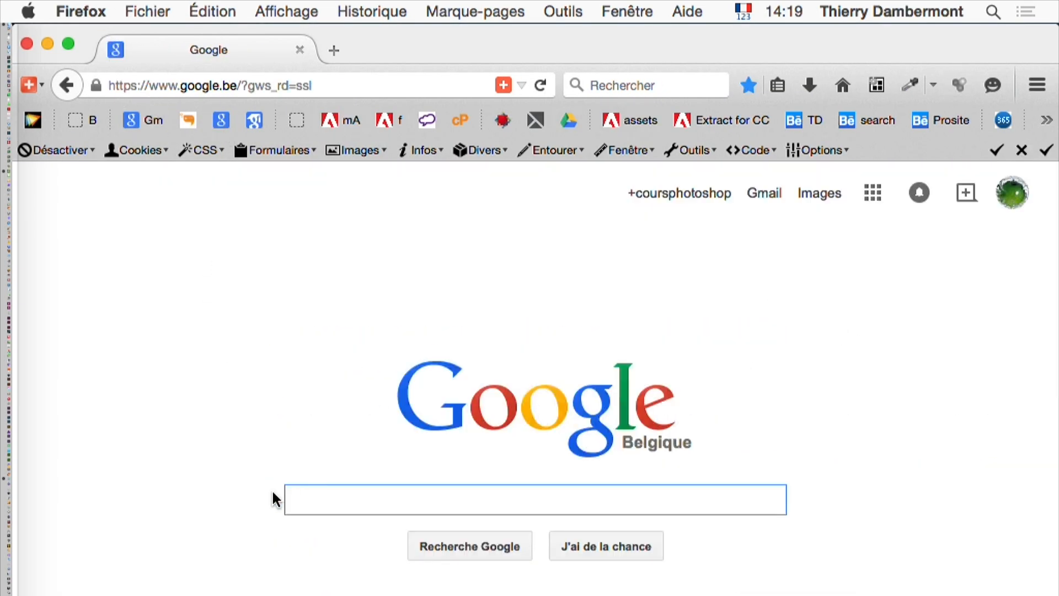
{"action": "type", "text": "optical "}
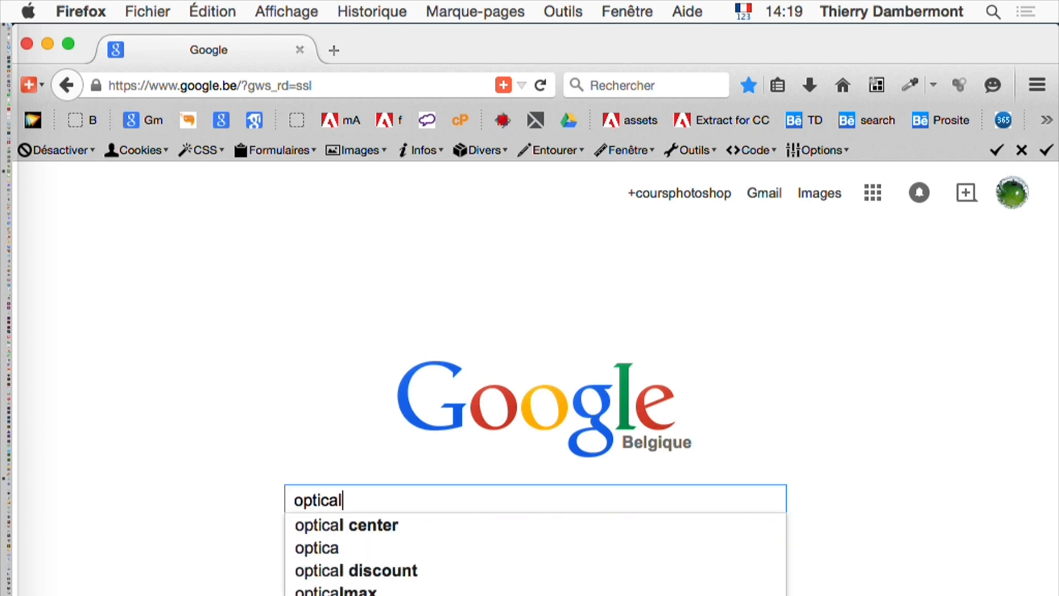
{"action": "type", "text": "epason"}
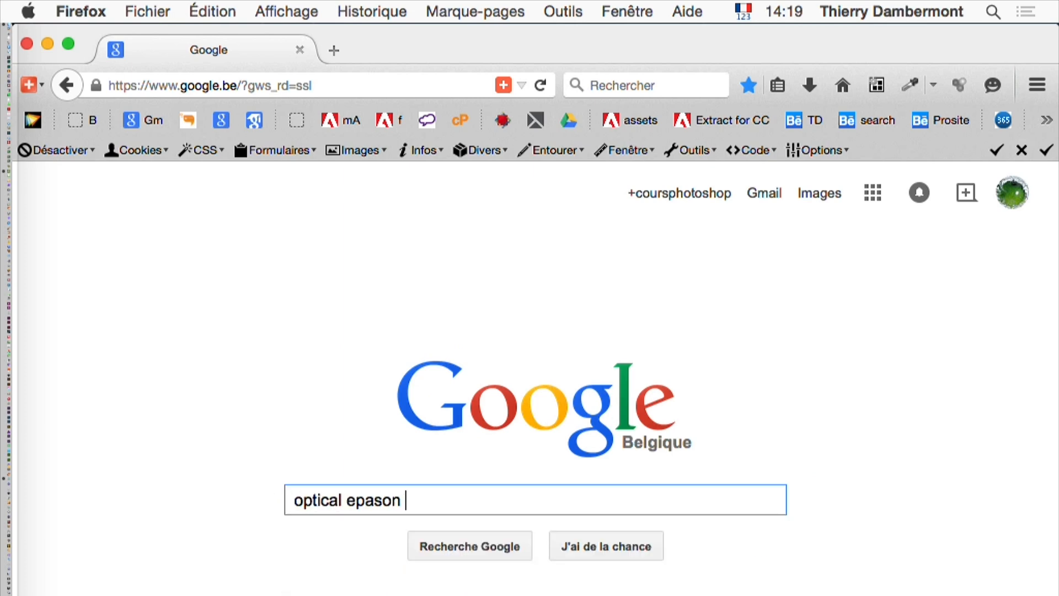
{"action": "type", "text": " 4990"}
{"action": "key", "text": "Return"}
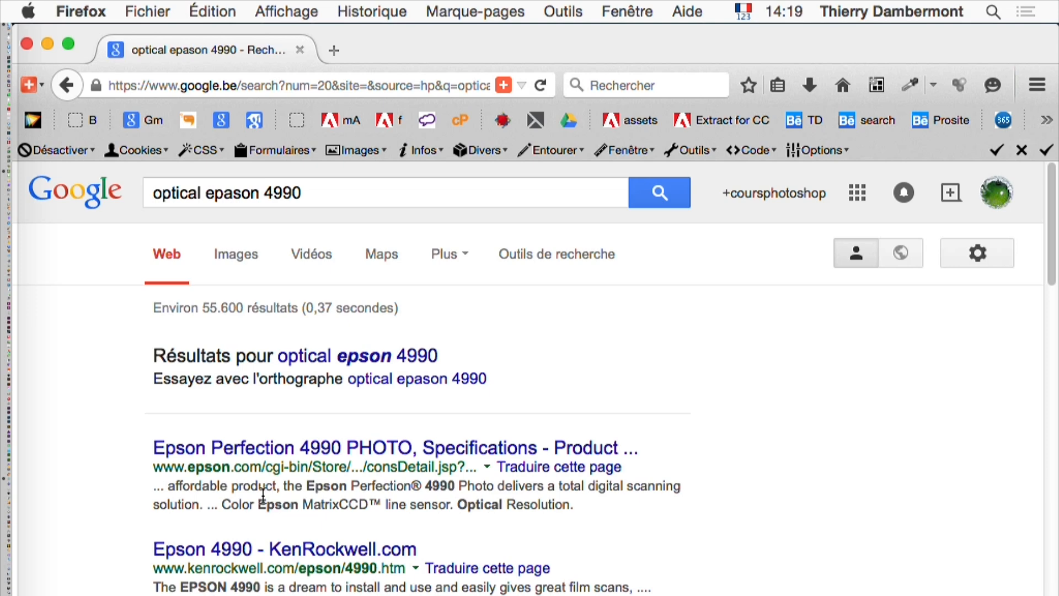
Step: Open Epson's Perfection 4990 specs, highlight the 4800 dpi optical resolution, and return to SilverFast 8
{"action": "left_click", "coordinate": [424, 455]}
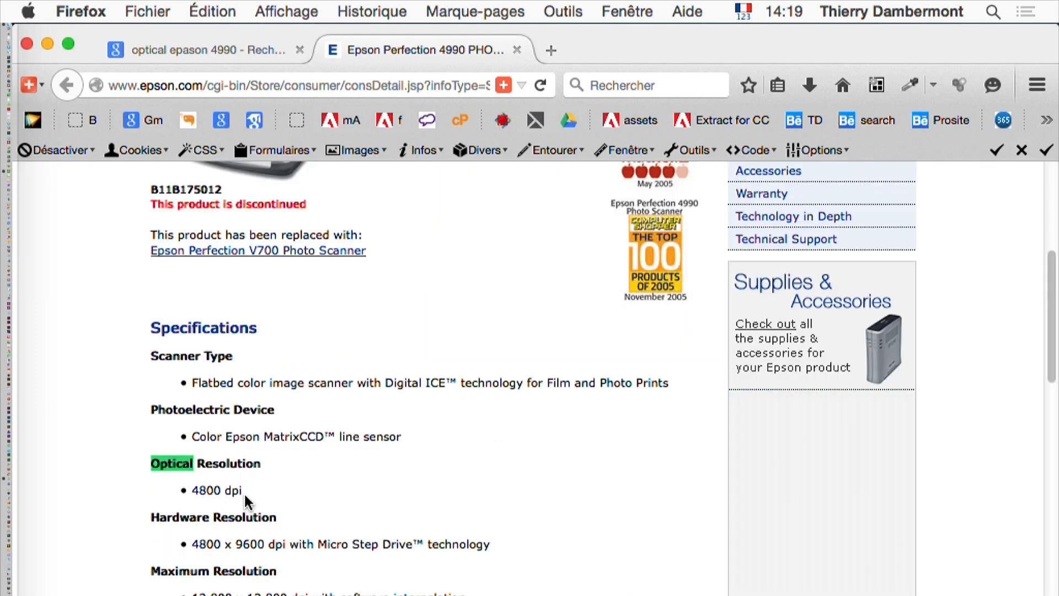
{"action": "left_click_drag", "start_coordinate": [245, 496], "coordinate": [189, 490]}
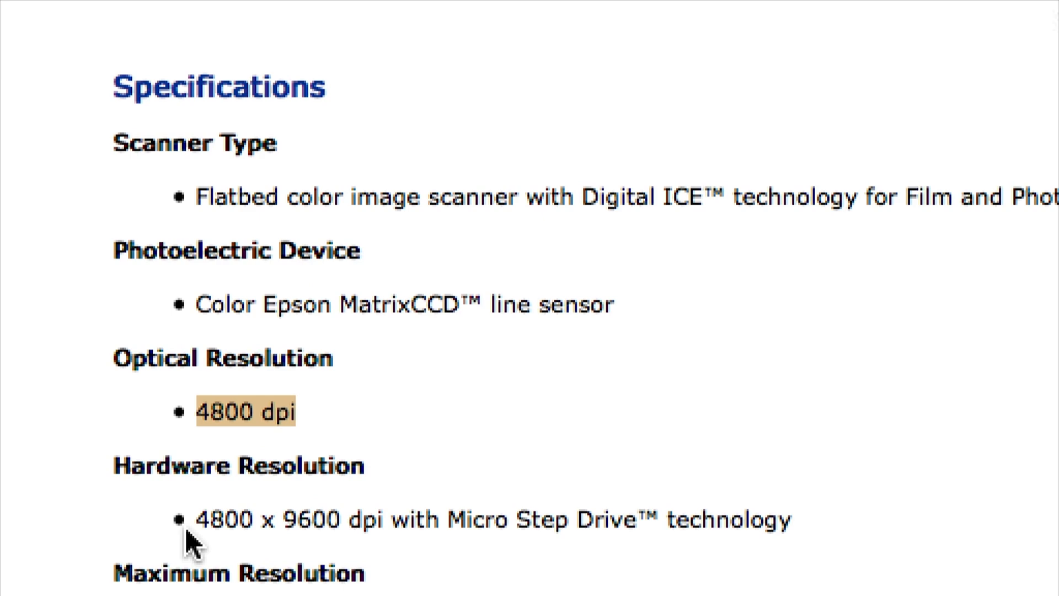
{"action": "triple_click", "coordinate": [190, 529]}
{"action": "left_click_drag", "start_coordinate": [197, 528], "coordinate": [338, 532]}
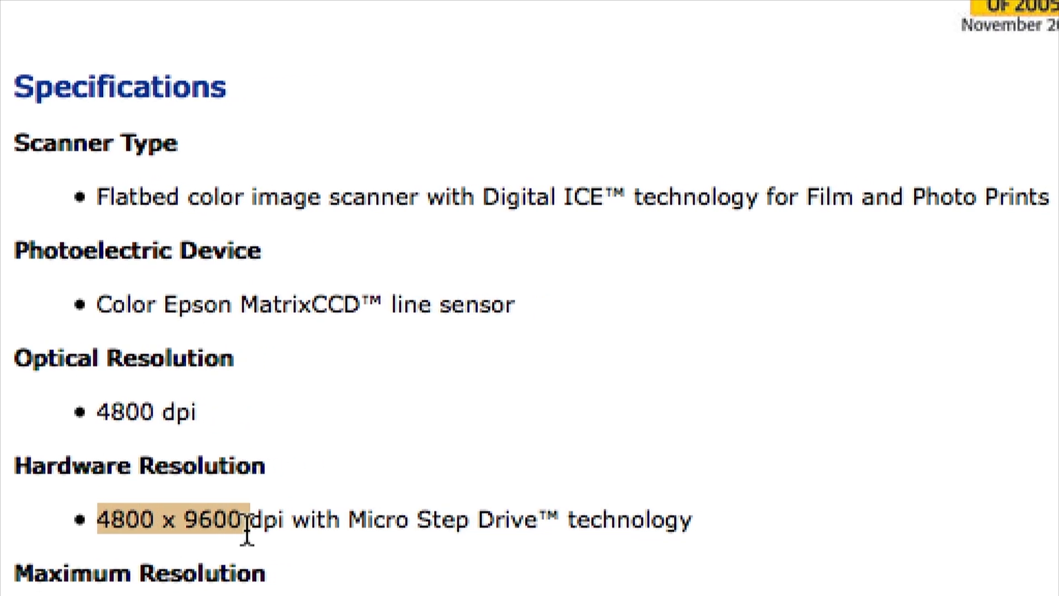
{"action": "left_click", "coordinate": [248, 527]}
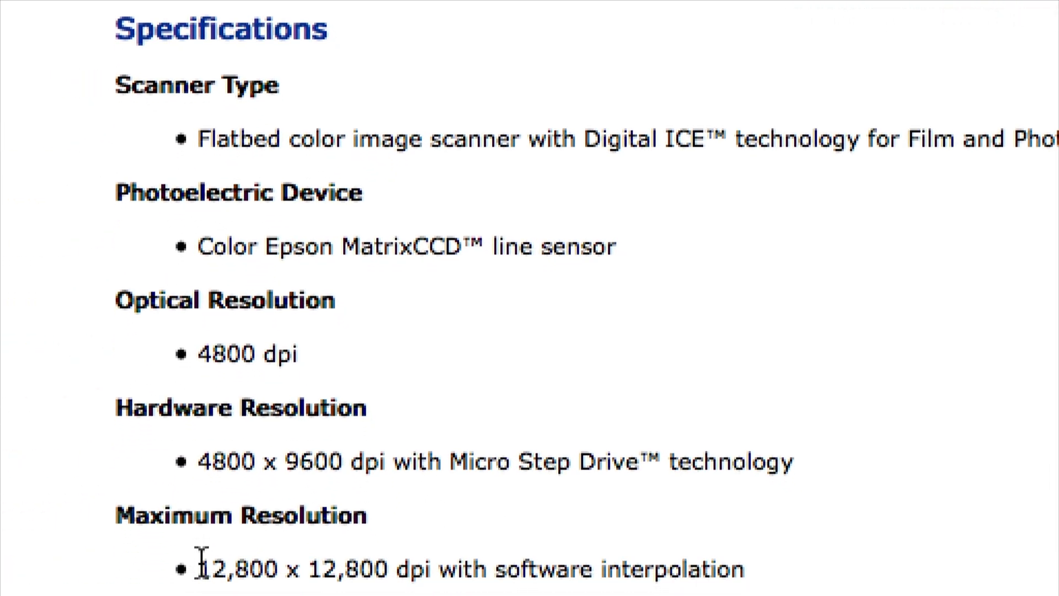
{"action": "left_click_drag", "start_coordinate": [205, 568], "coordinate": [466, 568]}
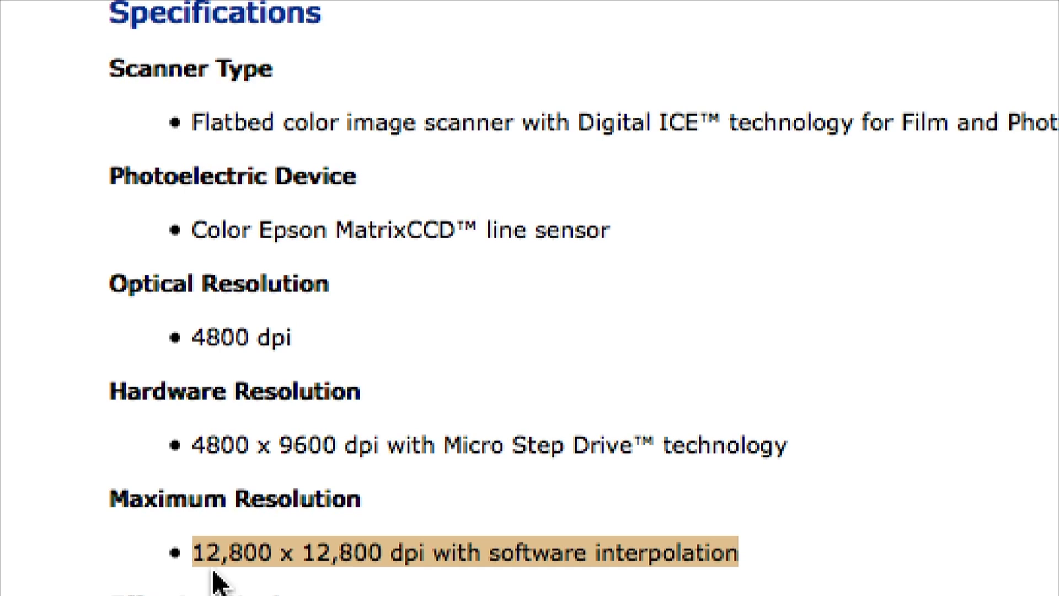
{"action": "left_click_drag", "start_coordinate": [247, 337], "coordinate": [195, 333]}
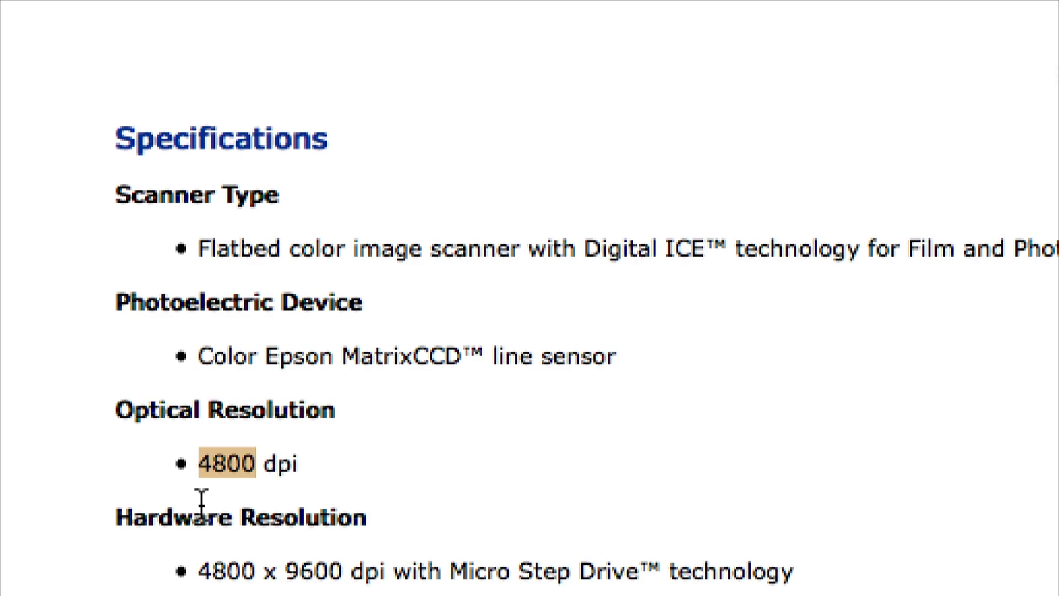
{"action": "key", "text": "super+Tab"}
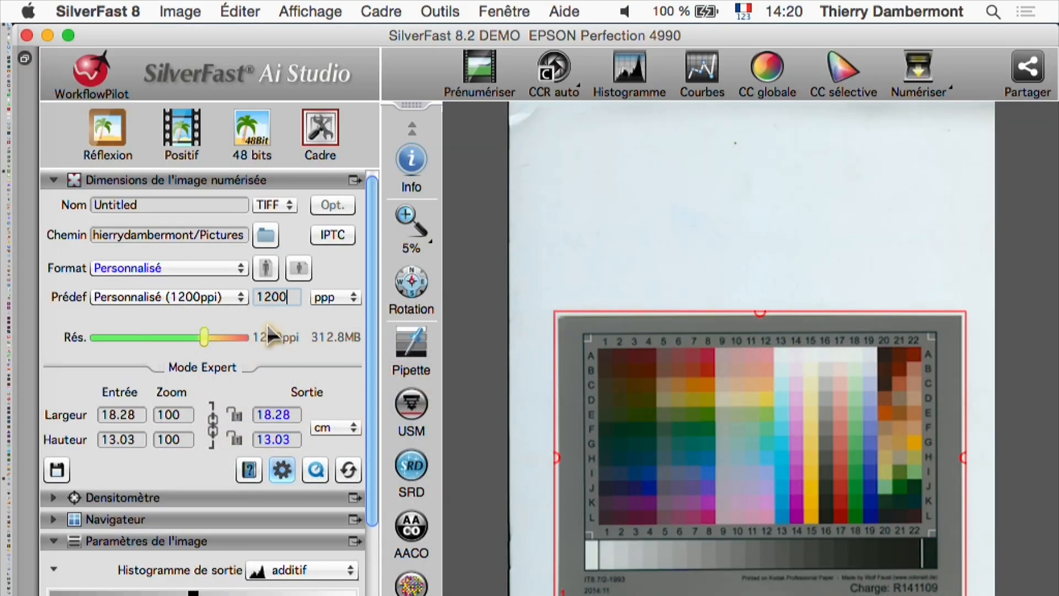
Step: Set the resolution to 4800 ppi and enter 24 as the input width
{"action": "double_click", "coordinate": [284, 306]}
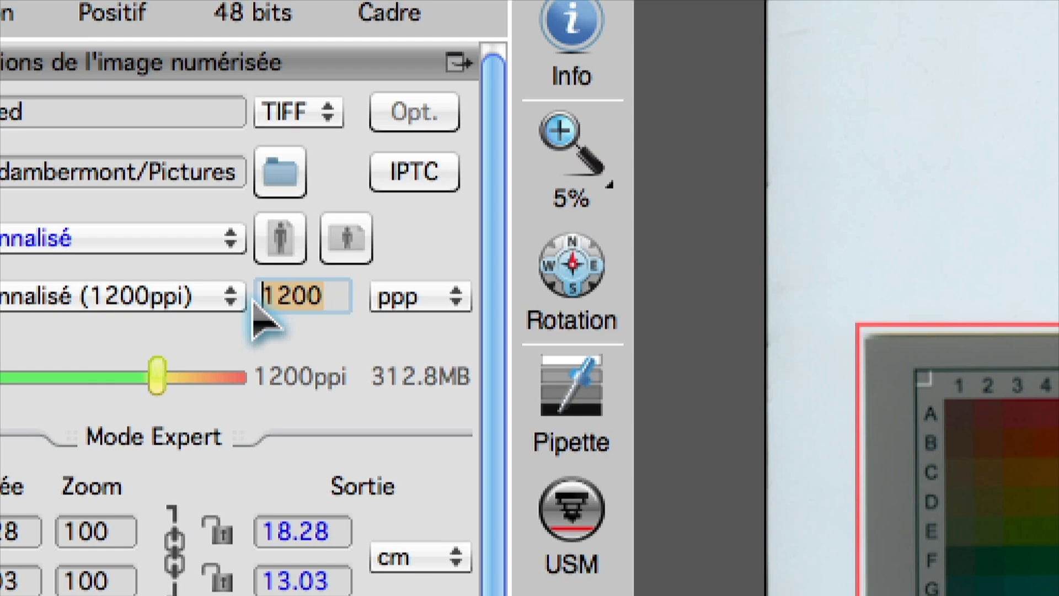
{"action": "type", "text": "4800"}
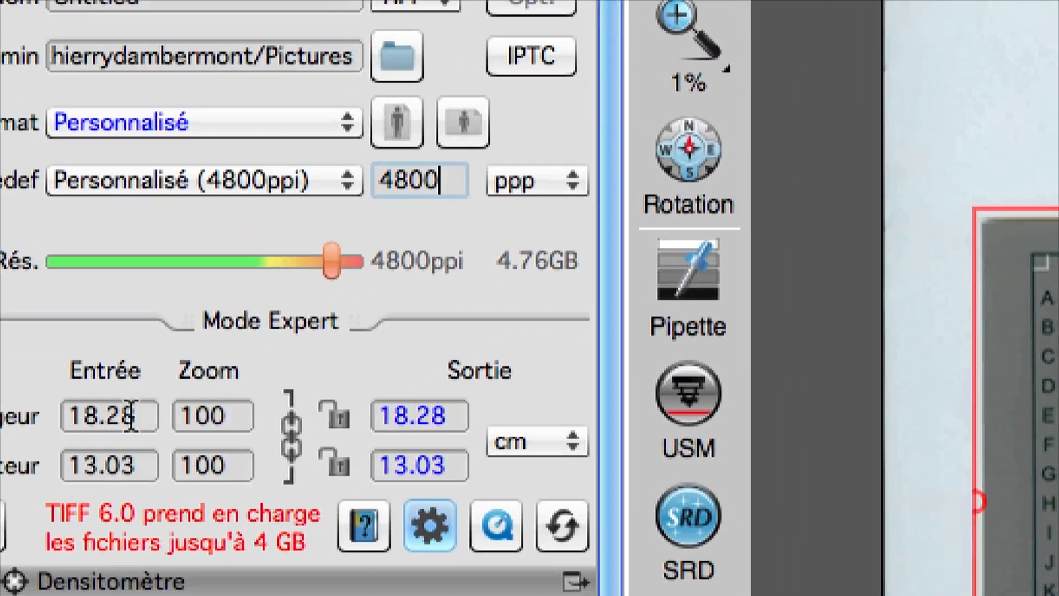
{"action": "double_click", "coordinate": [129, 415]}
{"action": "triple_click", "coordinate": [129, 415]}
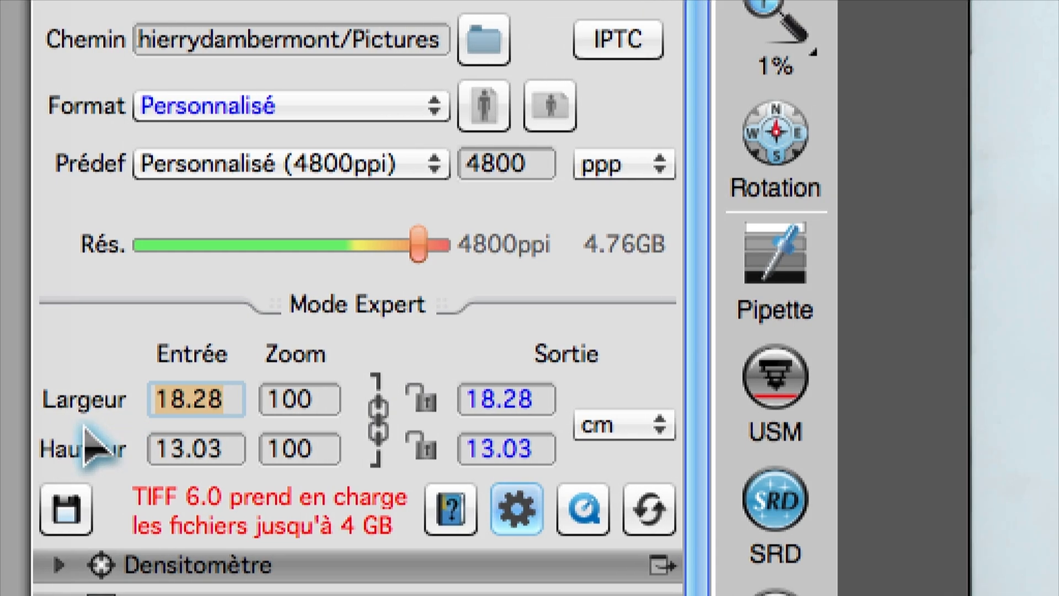
{"action": "type", "text": "24"}
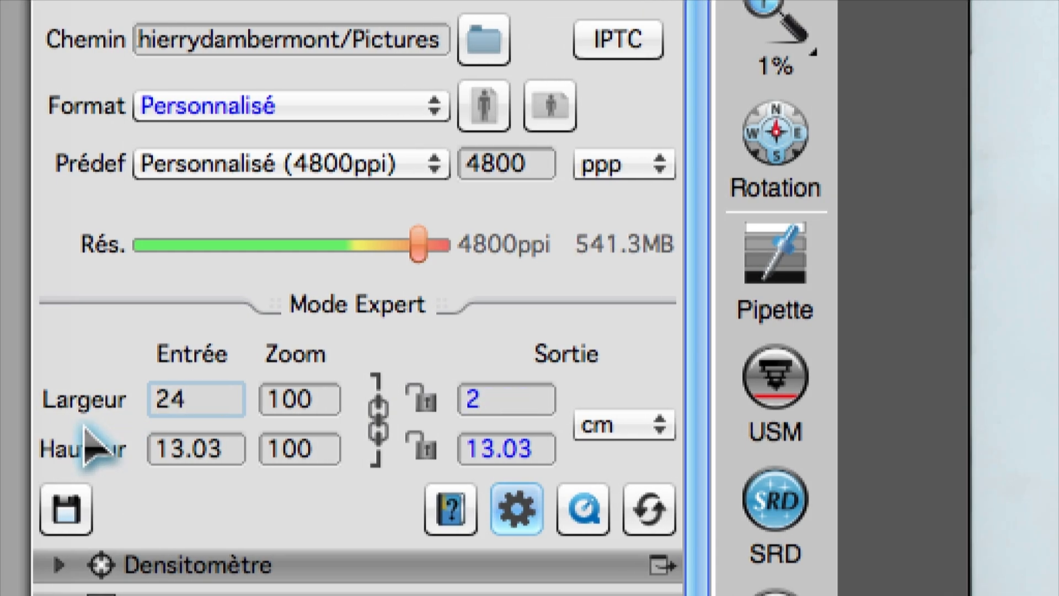
{"action": "key", "text": "BackSpace"}
{"action": "type", "text": "4"}
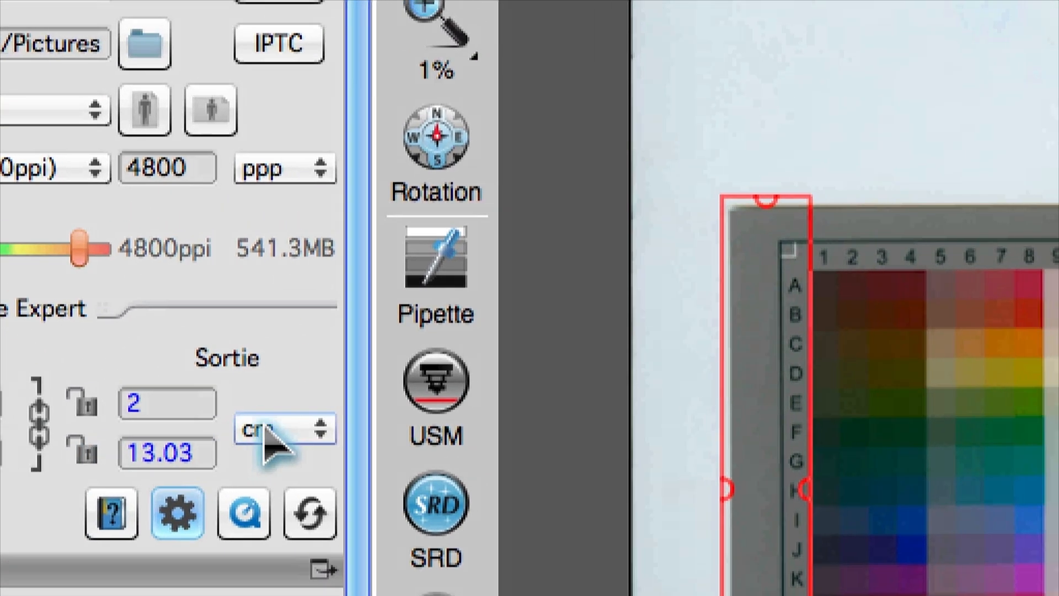
Step: Switch the frame units to millimetres and size the input frame to 24 × 36 mm
{"action": "left_click", "coordinate": [272, 442]}
{"action": "left_click", "coordinate": [284, 479]}
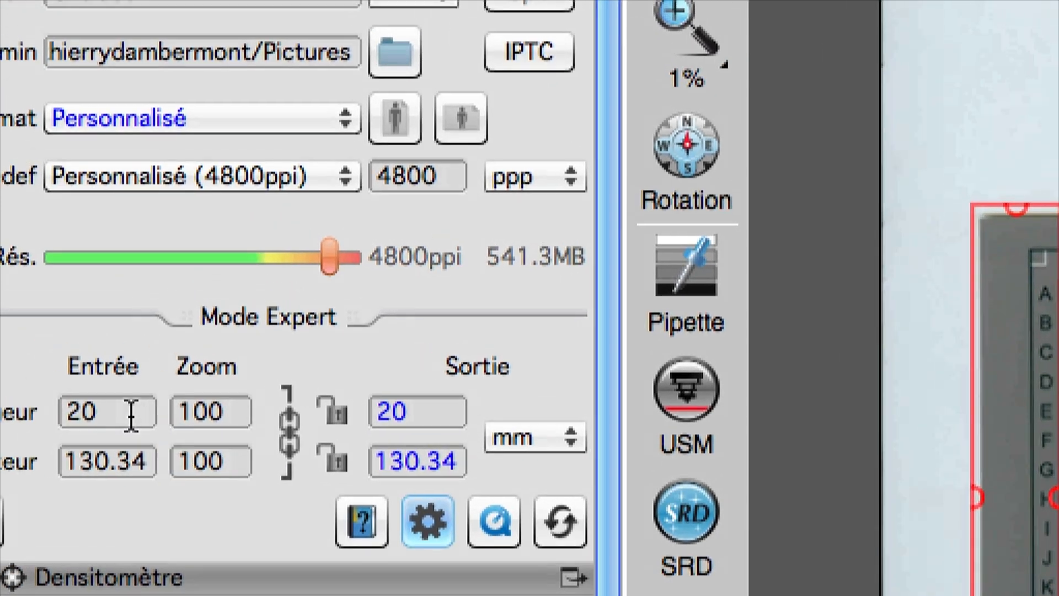
{"action": "double_click", "coordinate": [89, 391]}
{"action": "type", "text": "24"}
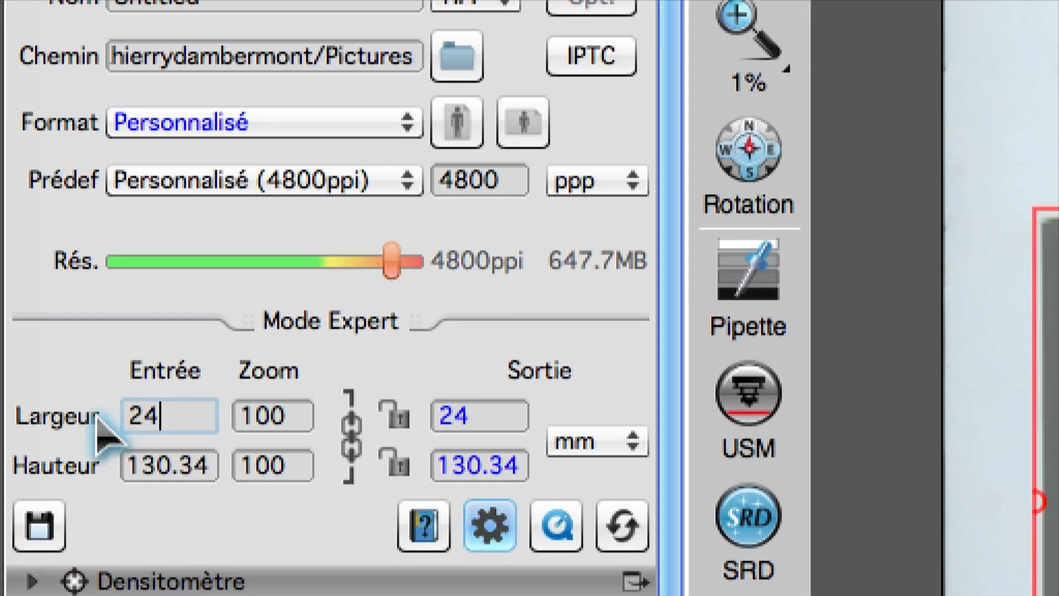
{"action": "key", "text": "Tab"}
{"action": "key", "text": "Tab"}
{"action": "key", "text": "Tab"}
{"action": "key", "text": "Tab"}
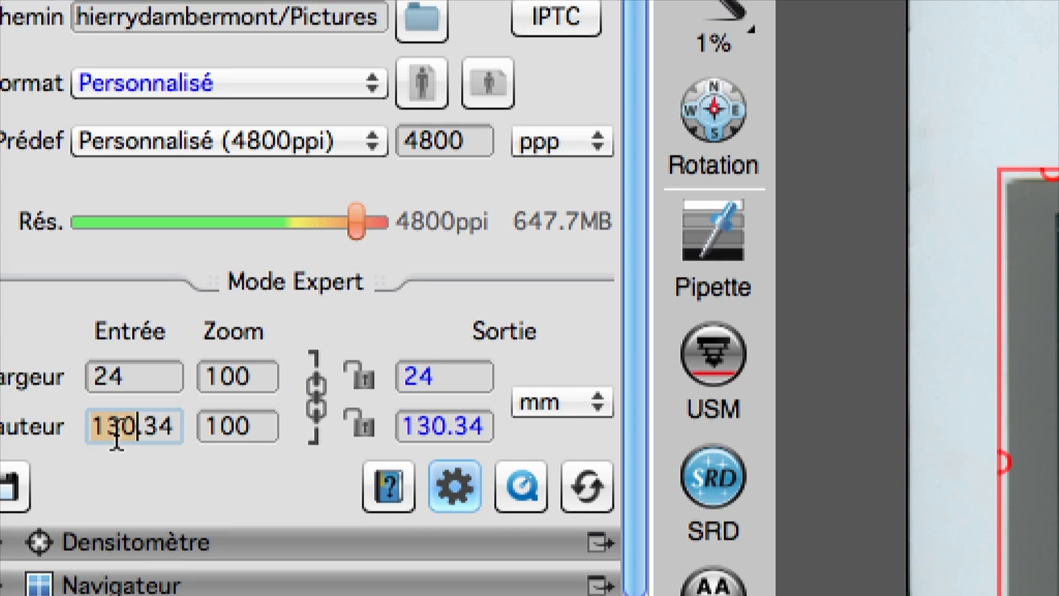
{"action": "double_click", "coordinate": [143, 474]}
{"action": "type", "text": "36"}
{"action": "key", "text": "Tab"}
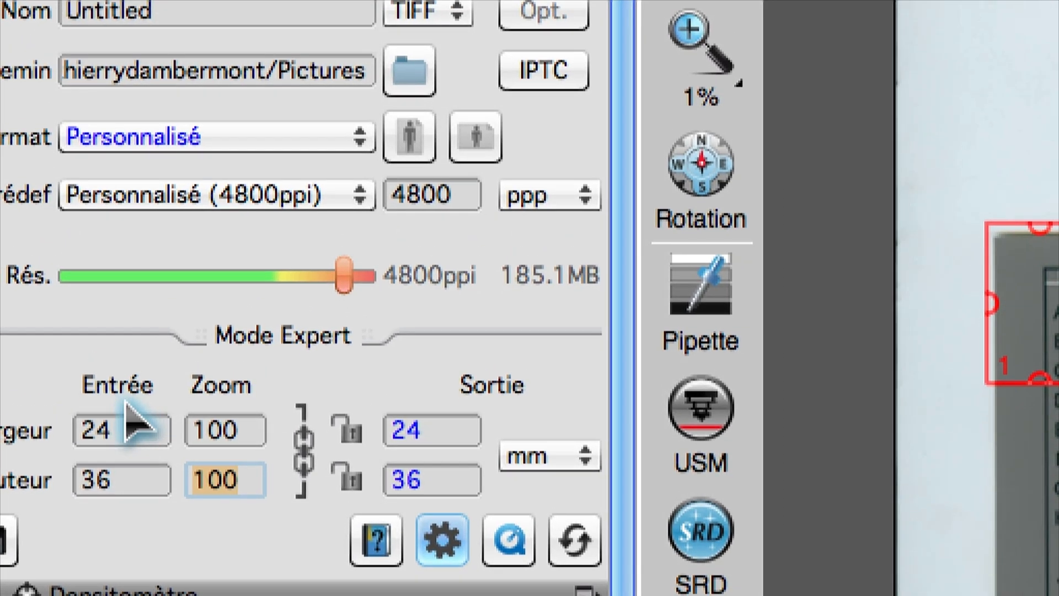
{"action": "left_click", "coordinate": [132, 429]}
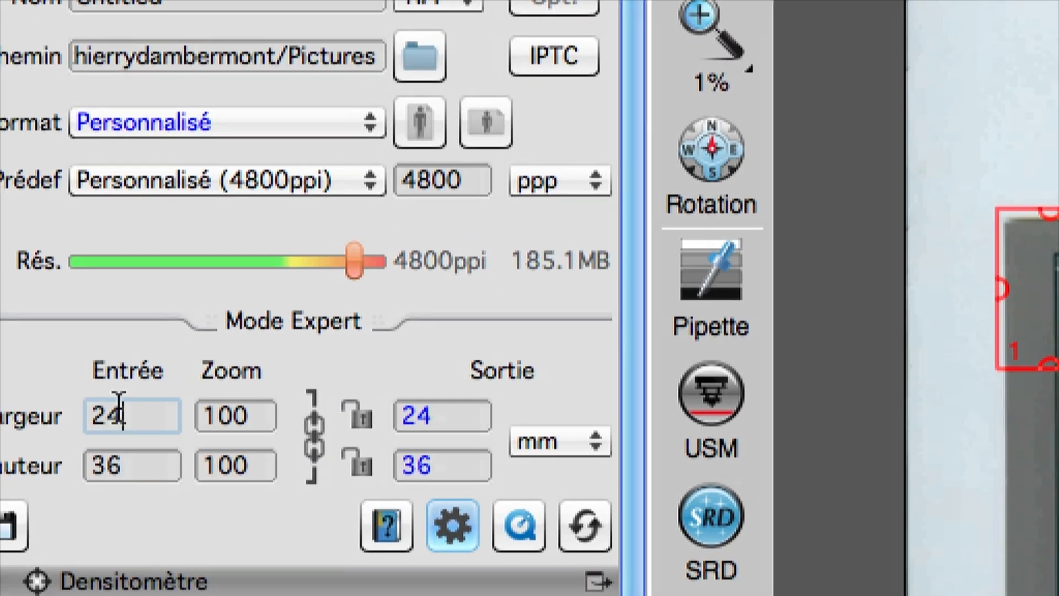
{"action": "left_click", "coordinate": [118, 478]}
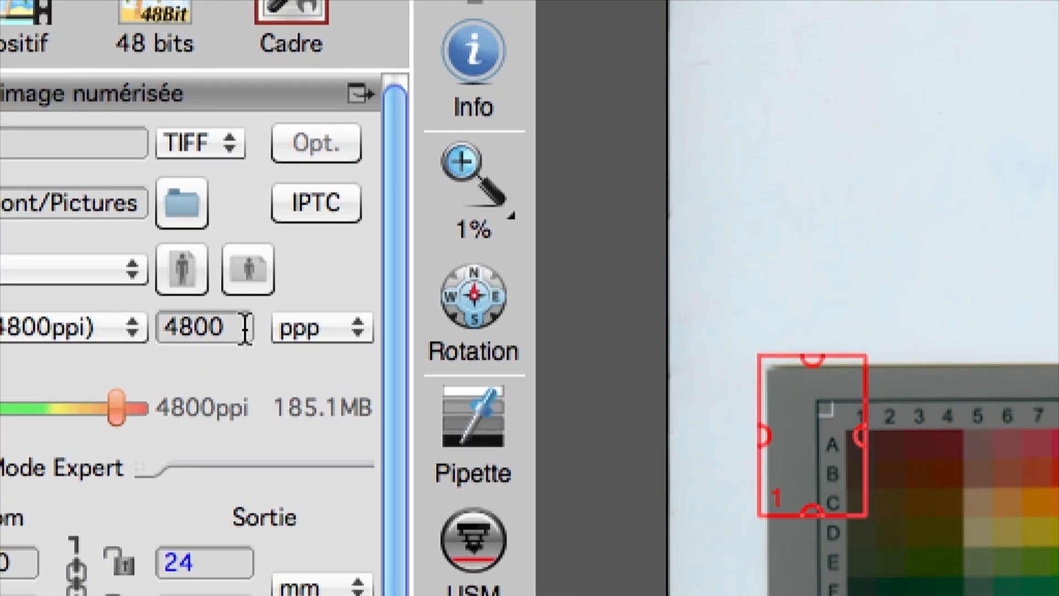
{"action": "left_click_drag", "start_coordinate": [245, 329], "coordinate": [166, 327]}
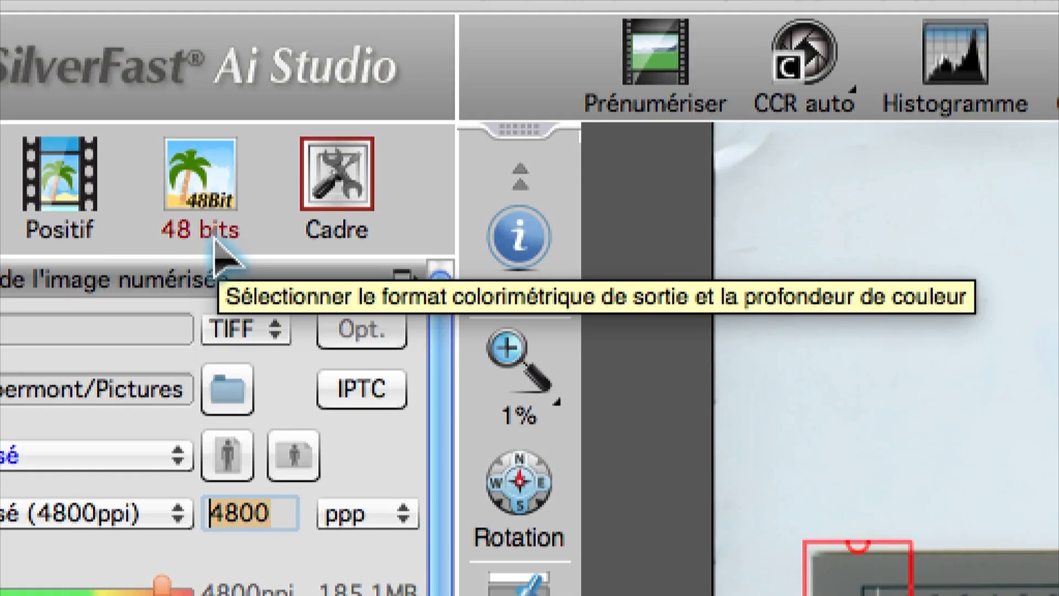
{"action": "left_click", "coordinate": [214, 234]}
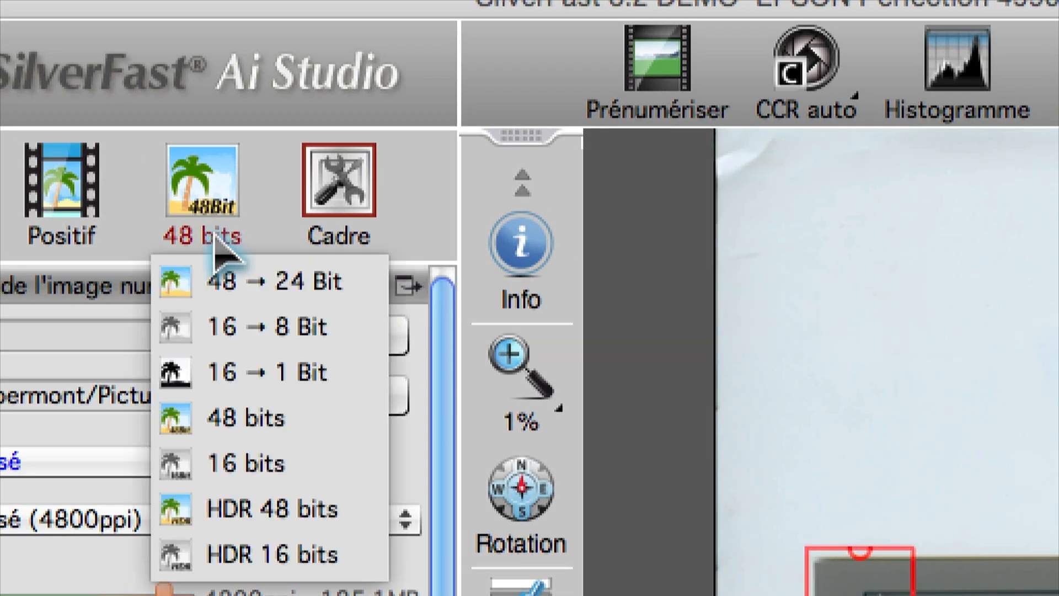
{"action": "left_click", "coordinate": [248, 290]}
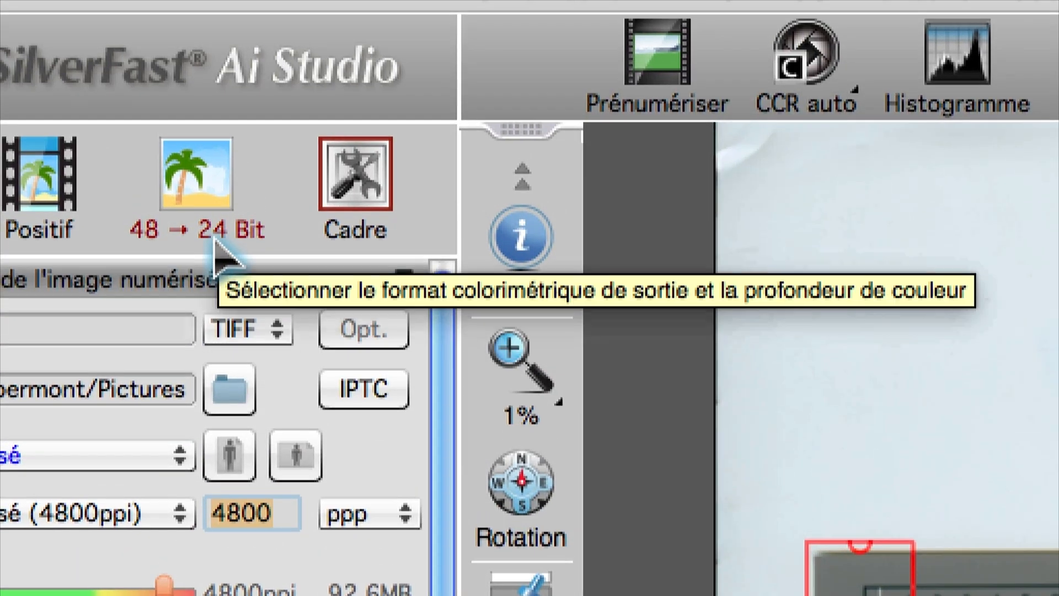
{"action": "left_click", "coordinate": [215, 238]}
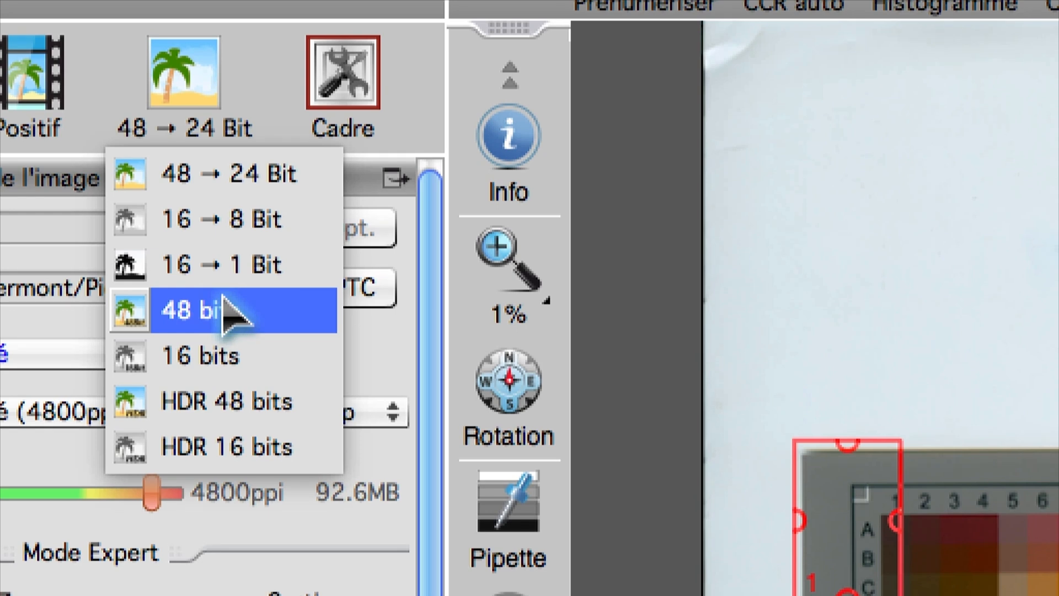
{"action": "left_click", "coordinate": [224, 309]}
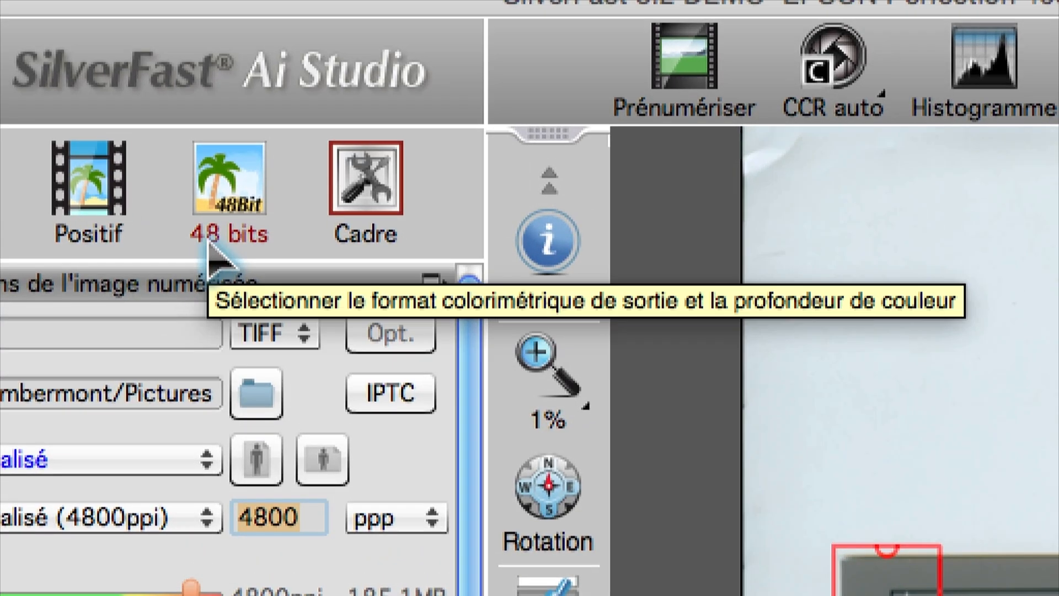
{"action": "left_click", "coordinate": [177, 83]}
{"action": "left_click", "coordinate": [182, 145]}
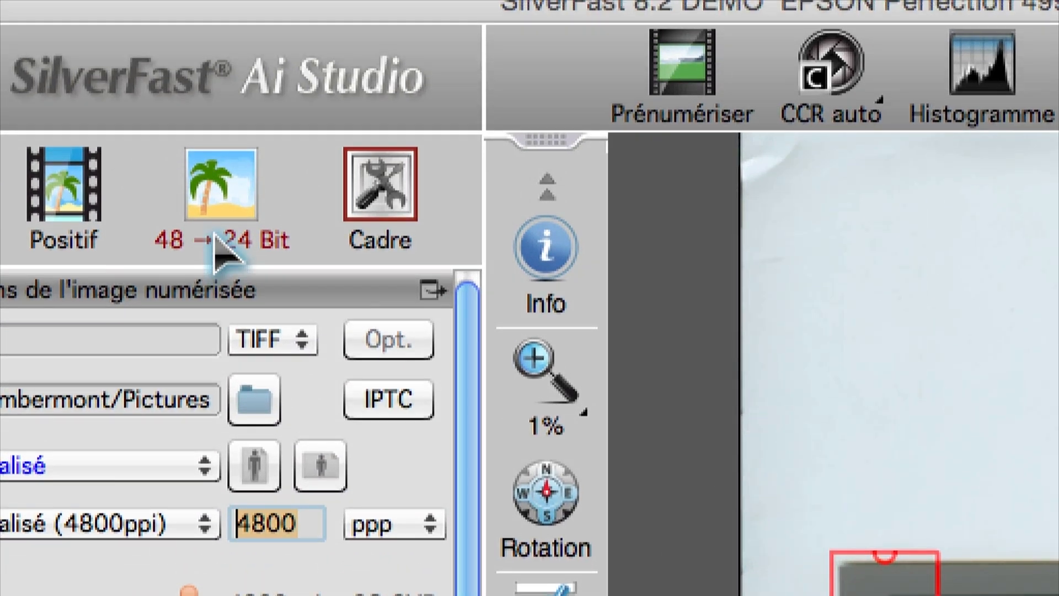
{"action": "left_click", "coordinate": [193, 199]}
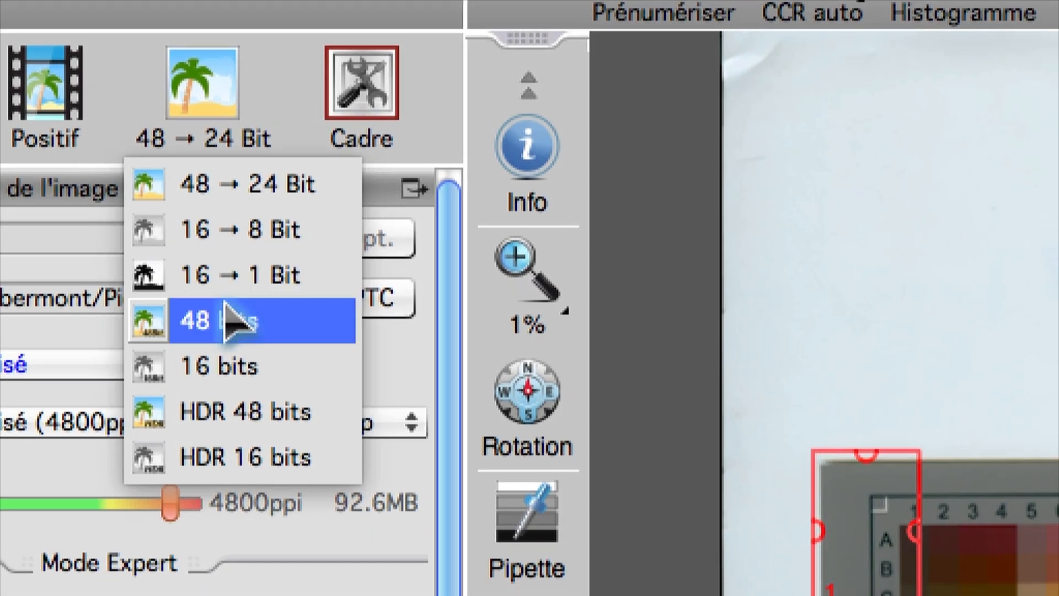
{"action": "left_click", "coordinate": [221, 327]}
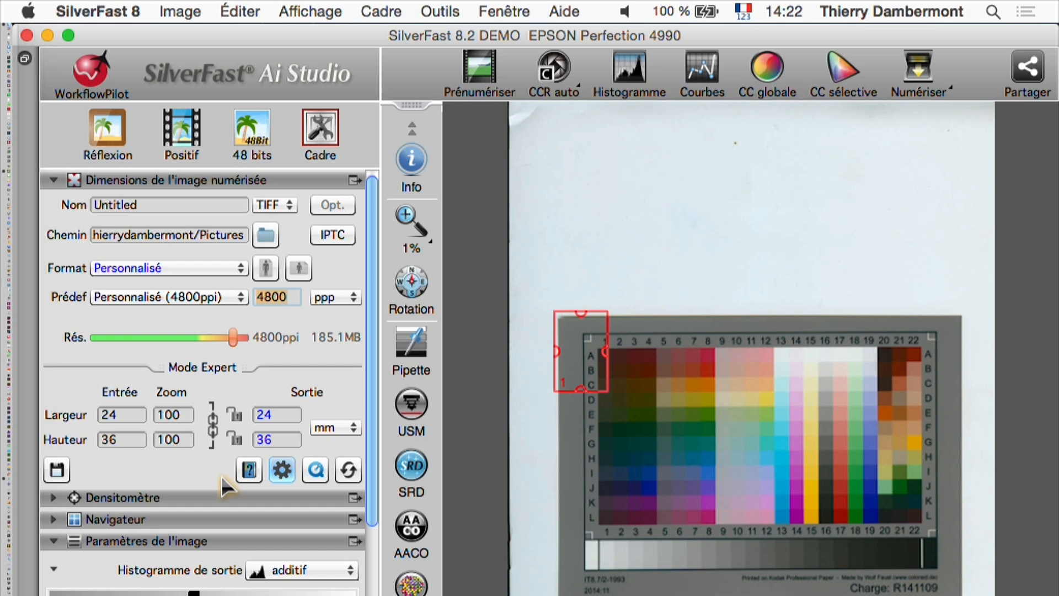
Step: Enlarge the scan frame to 184 × 132.8 mm over the whole IT8 chart and set 600 ppi
{"action": "left_click_drag", "start_coordinate": [606, 391], "coordinate": [967, 595]}
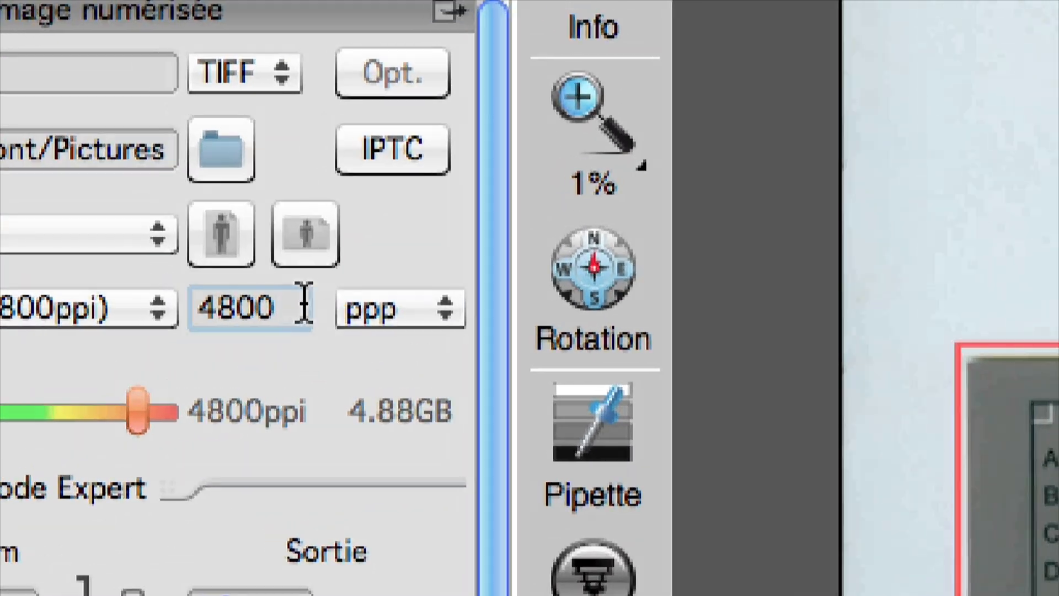
{"action": "left_click_drag", "start_coordinate": [303, 305], "coordinate": [270, 303]}
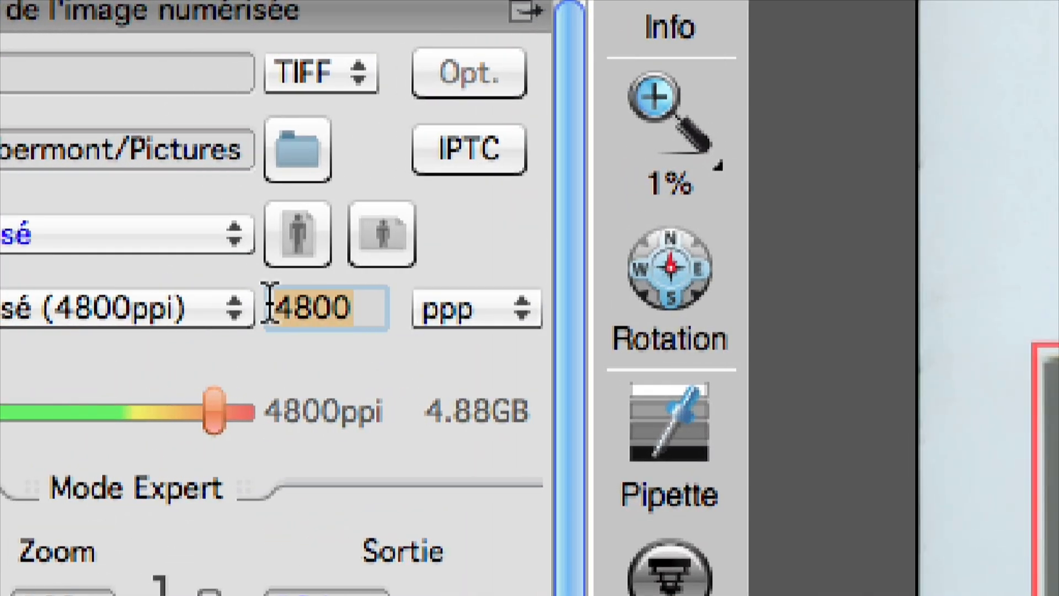
{"action": "type", "text": "300"}
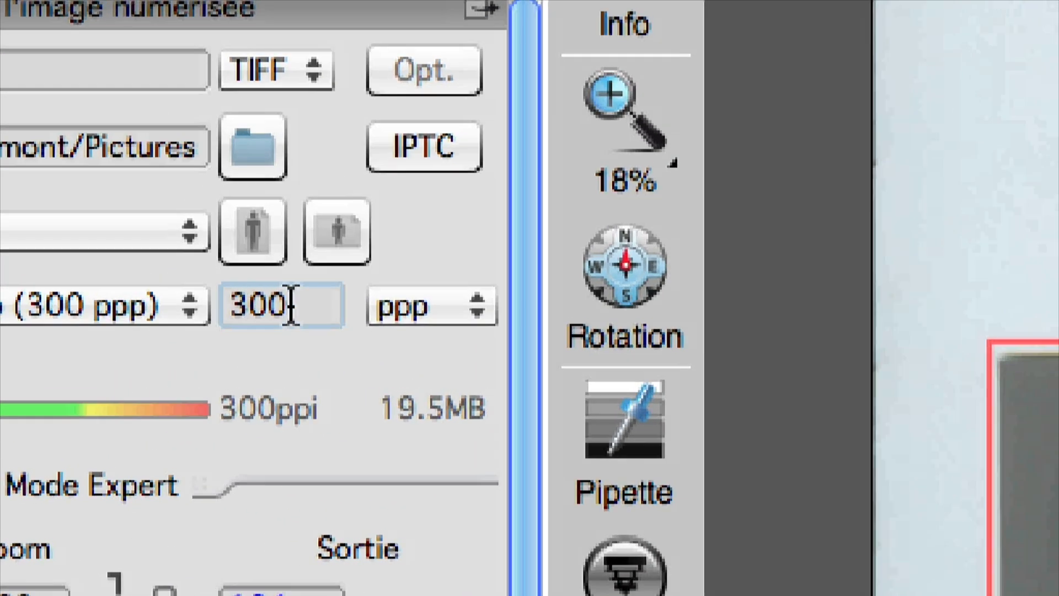
{"action": "left_click_drag", "start_coordinate": [337, 306], "coordinate": [219, 307]}
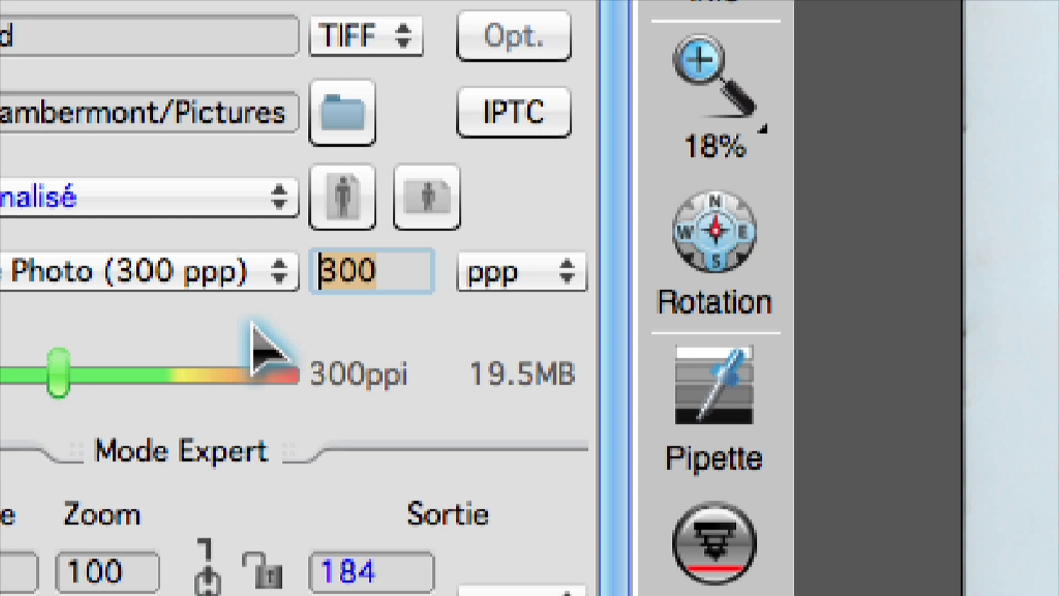
{"action": "type", "text": "600"}
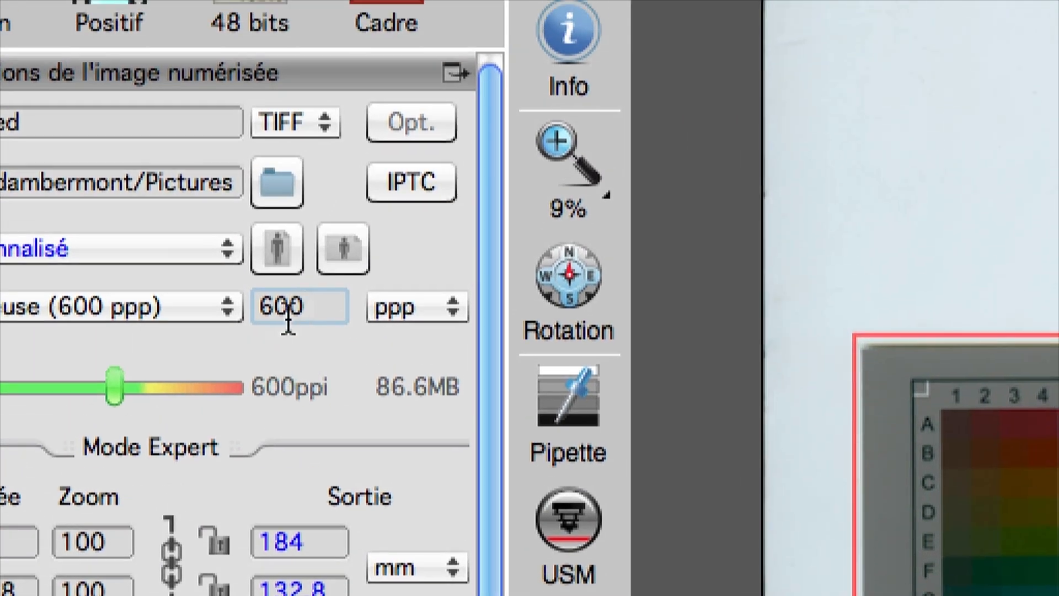
{"action": "double_click", "coordinate": [209, 250]}
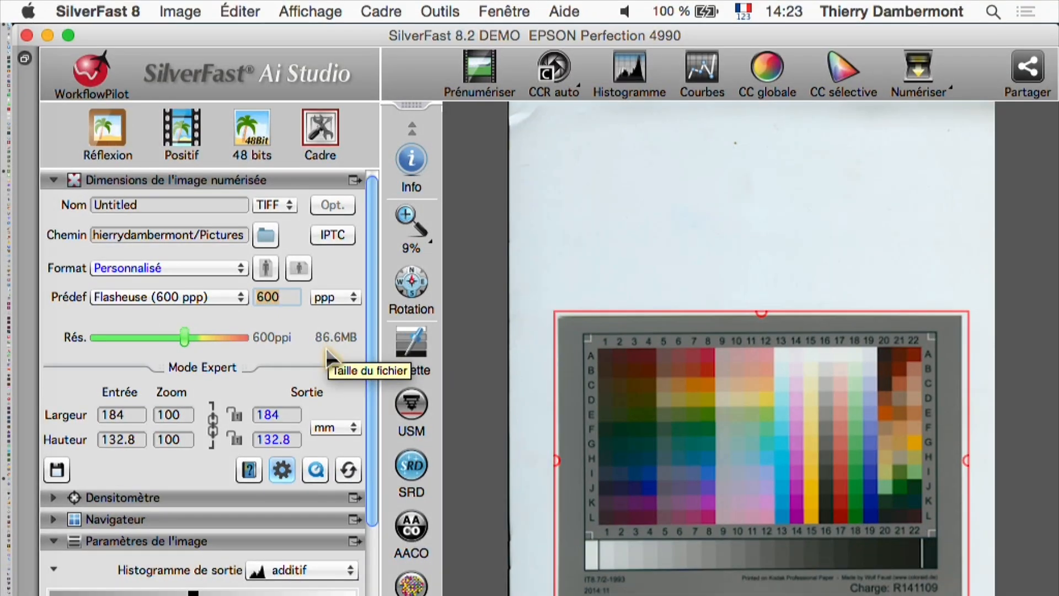
Step: Expand the Densitometer, set a white-point measuring point on the chart's light patch, and collapse Image Settings
{"action": "left_click", "coordinate": [53, 497]}
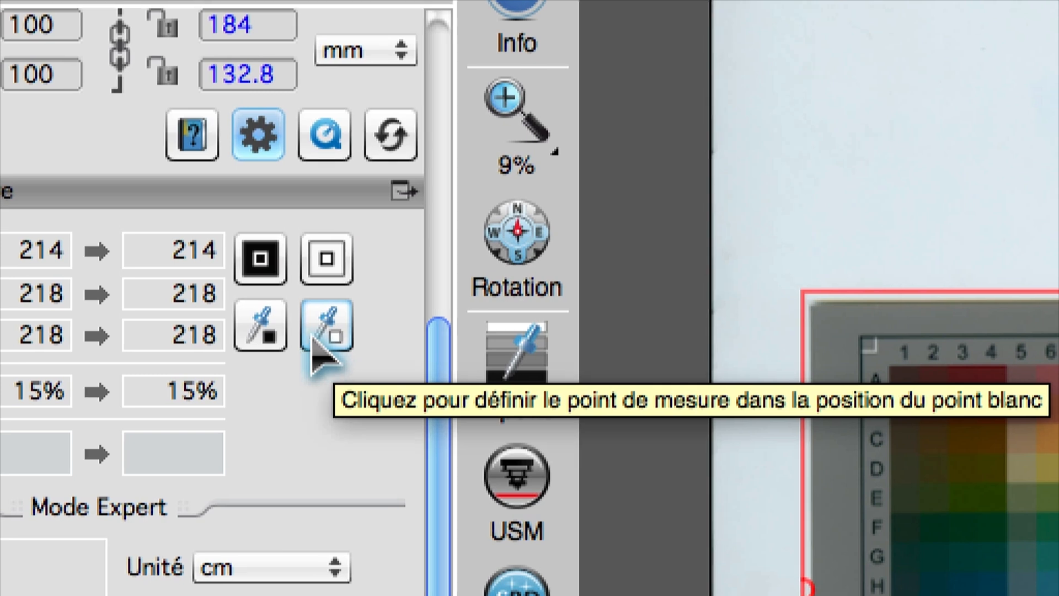
{"action": "left_click", "coordinate": [318, 338]}
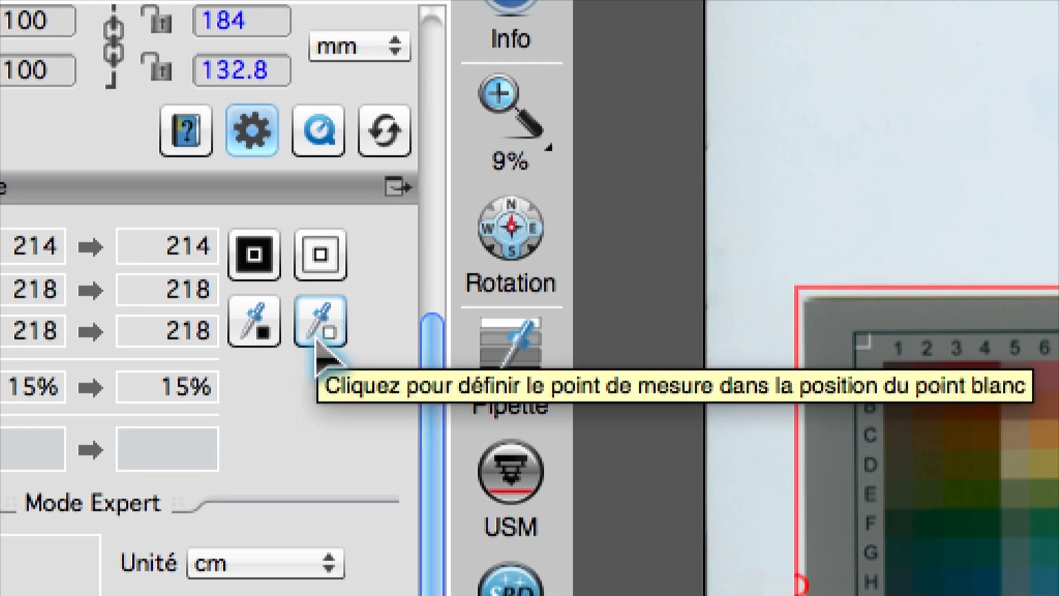
{"action": "left_click", "coordinate": [318, 337]}
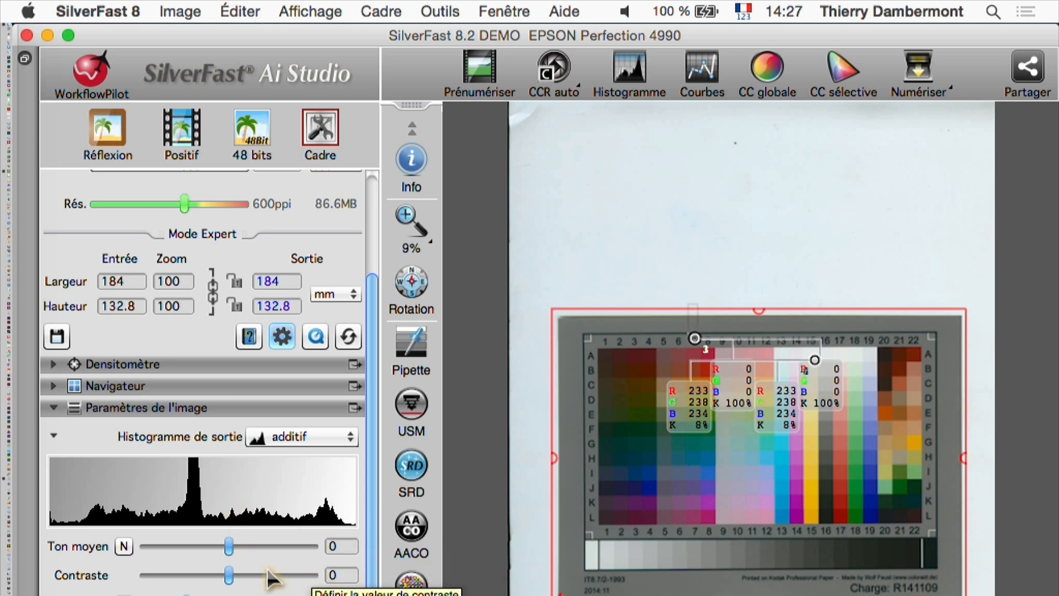
{"action": "left_click", "coordinate": [51, 436]}
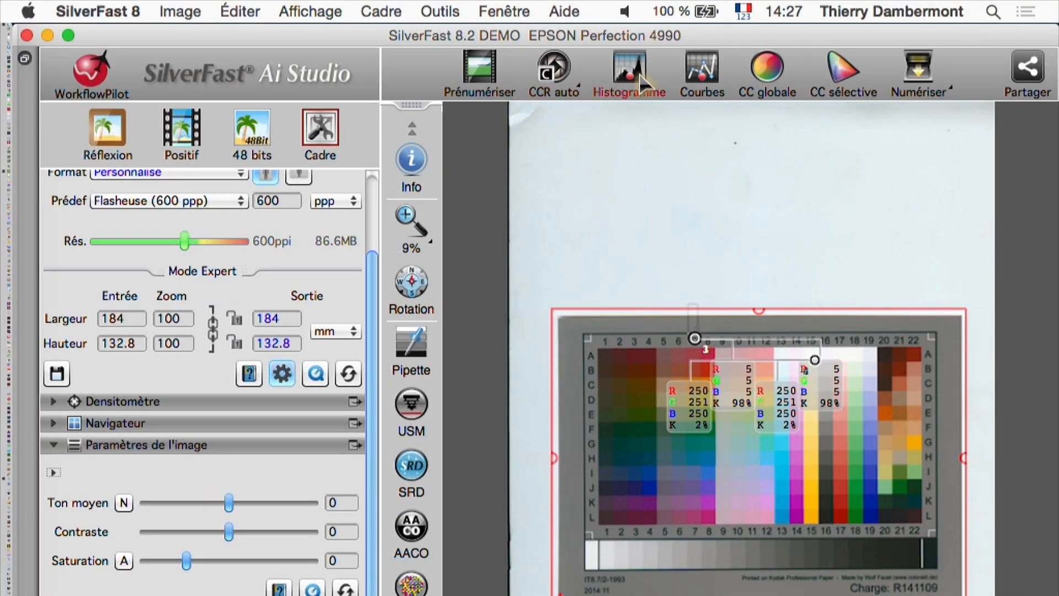
Step: Open Histogram correction and drag the Tons clairs highlight slider to 232
{"action": "left_click", "coordinate": [639, 77]}
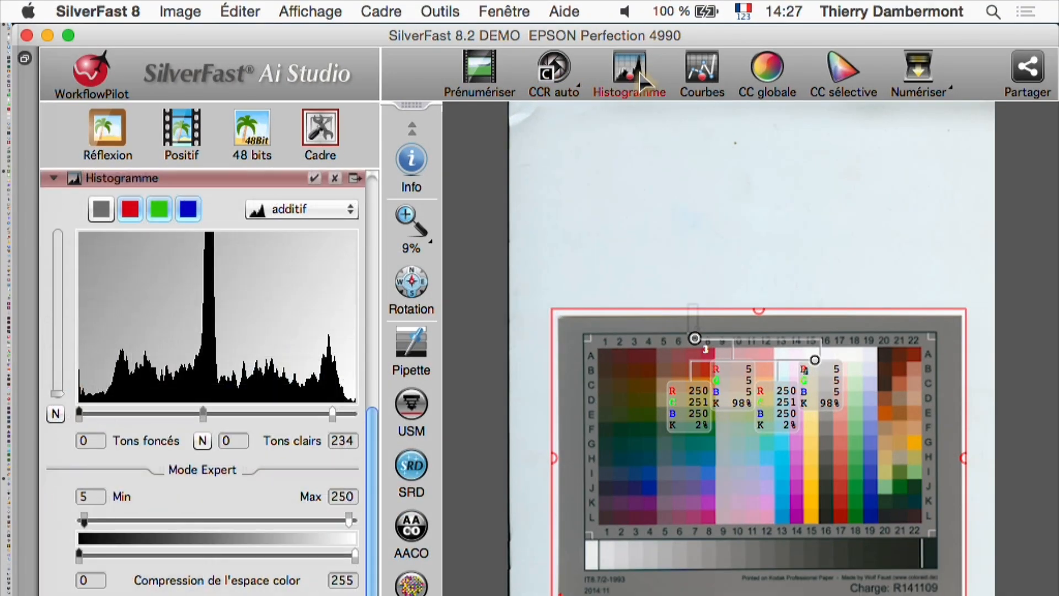
{"action": "scroll", "coordinate": [294, 438], "scroll_direction": "down", "scroll_amount": 2}
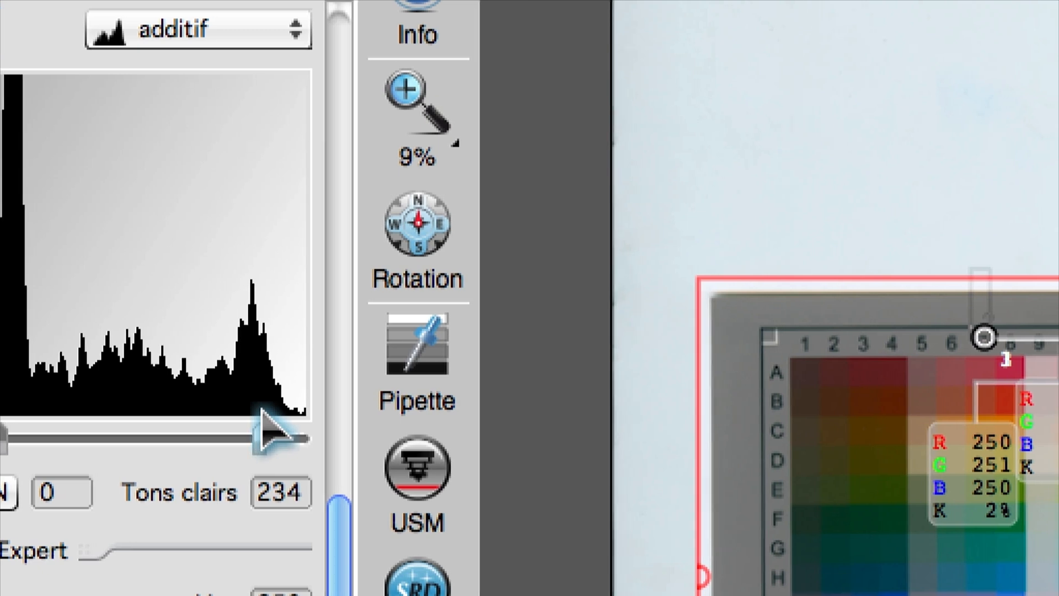
{"action": "mouse_move", "coordinate": [263, 416]}
{"action": "left_mouse_down"}
{"action": "mouse_move", "coordinate": [274, 402]}
{"action": "mouse_move", "coordinate": [263, 424]}
{"action": "mouse_move", "coordinate": [243, 422]}
{"action": "mouse_move", "coordinate": [317, 423]}
{"action": "mouse_move", "coordinate": [302, 408]}
{"action": "mouse_move", "coordinate": [247, 420]}
{"action": "left_mouse_up"}
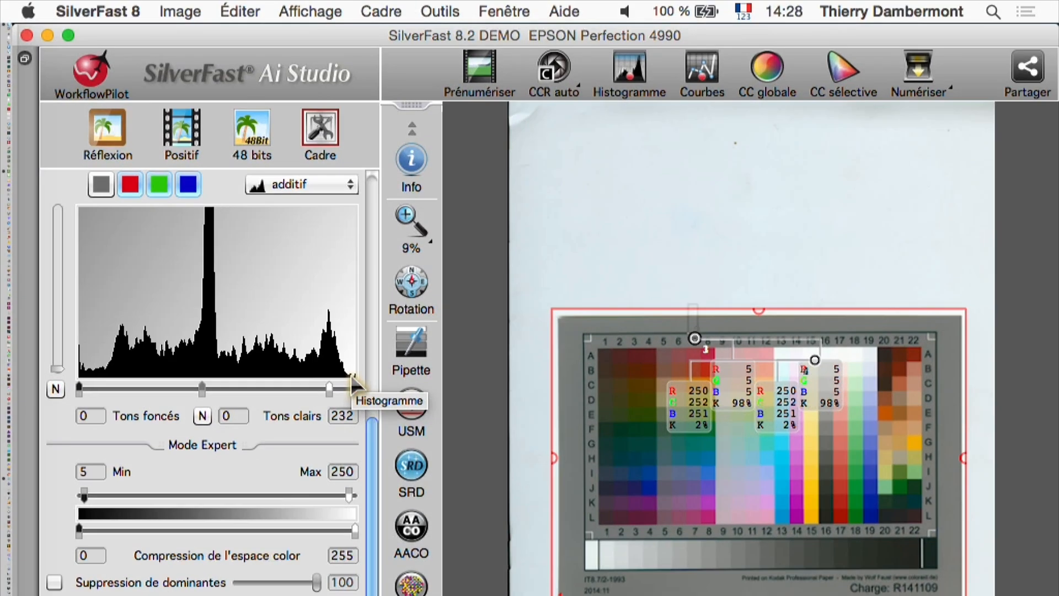
{"action": "mouse_move", "coordinate": [5, 562]}
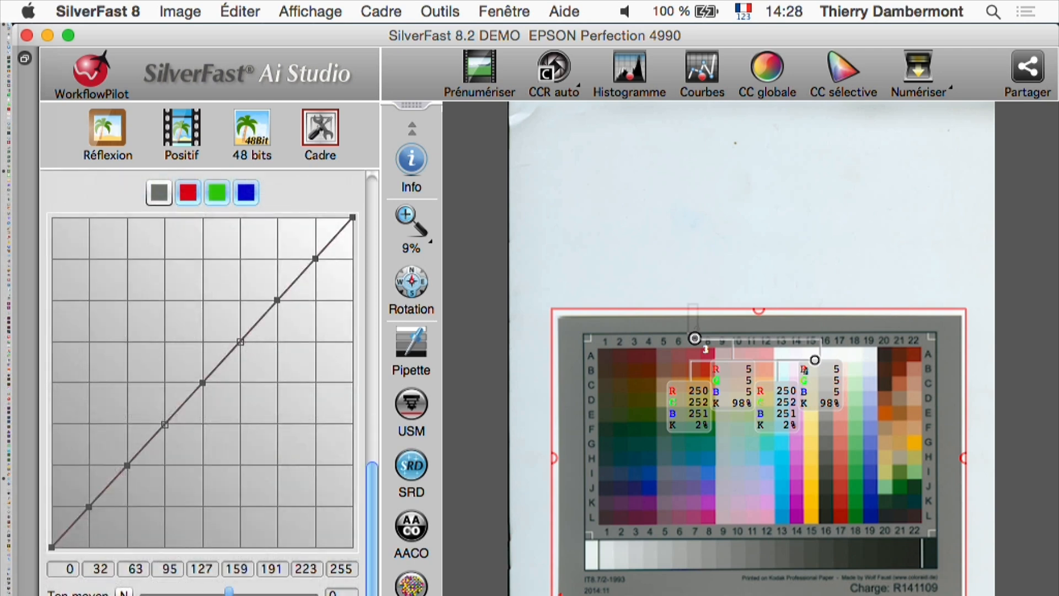
Step: Bend the master tone curve into an S-shape
{"action": "scroll", "coordinate": [249, 524], "scroll_direction": "down", "scroll_amount": 2}
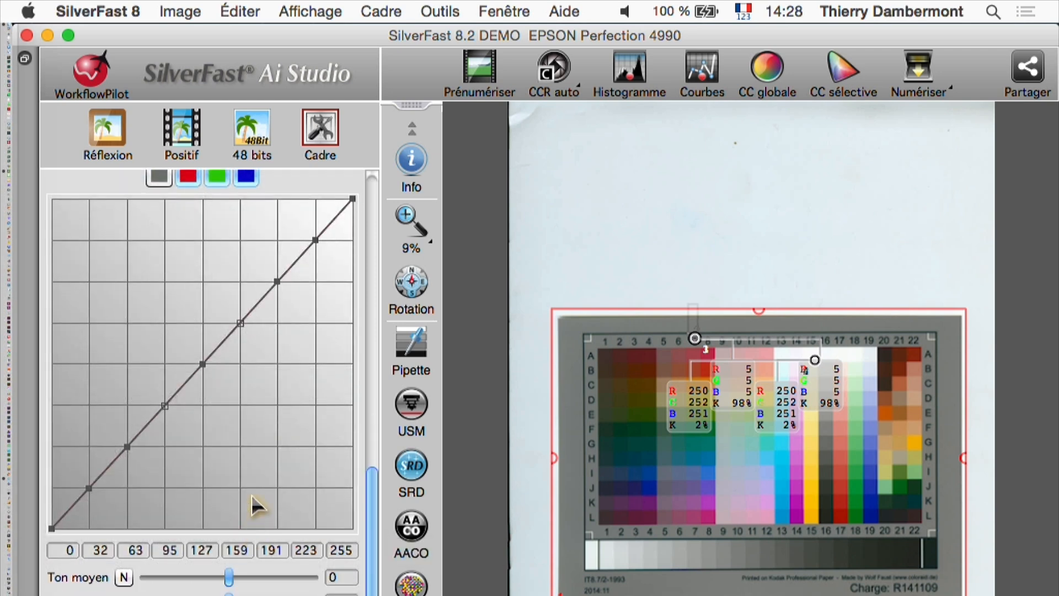
{"action": "left_click_drag", "start_coordinate": [129, 444], "coordinate": [131, 468]}
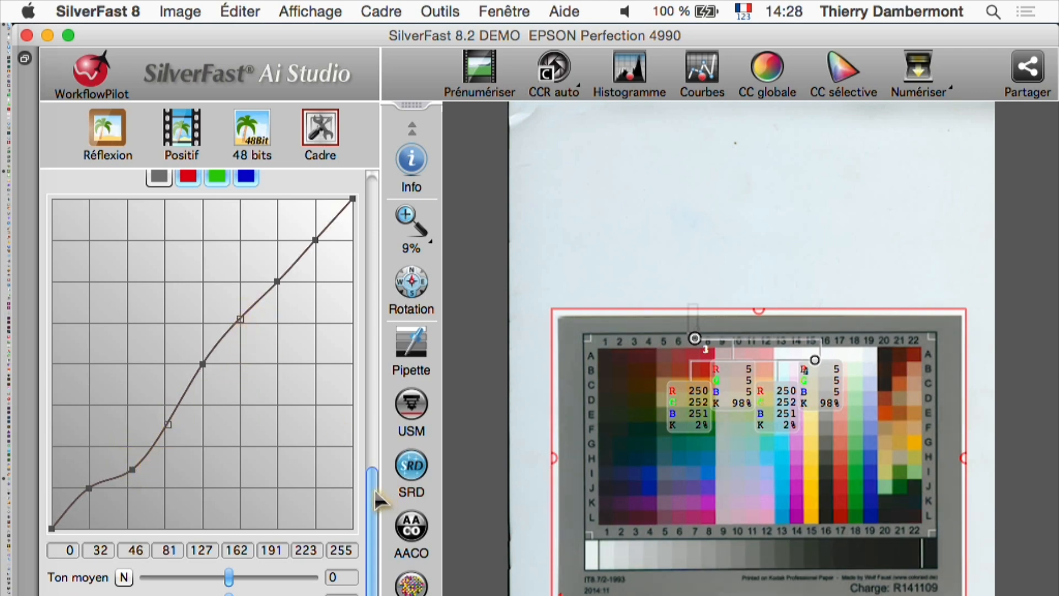
{"action": "left_click_drag", "start_coordinate": [373, 488], "coordinate": [374, 464]}
{"action": "left_click_drag", "start_coordinate": [275, 392], "coordinate": [279, 379]}
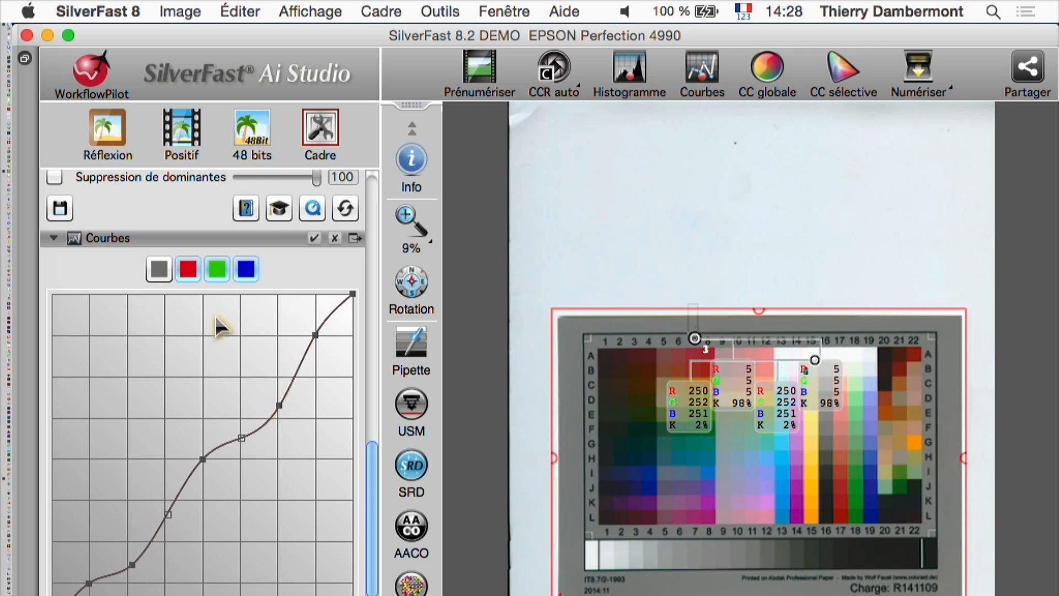
Step: Reshape the red, green and blue channel curves by dragging their points
{"action": "left_click", "coordinate": [187, 270]}
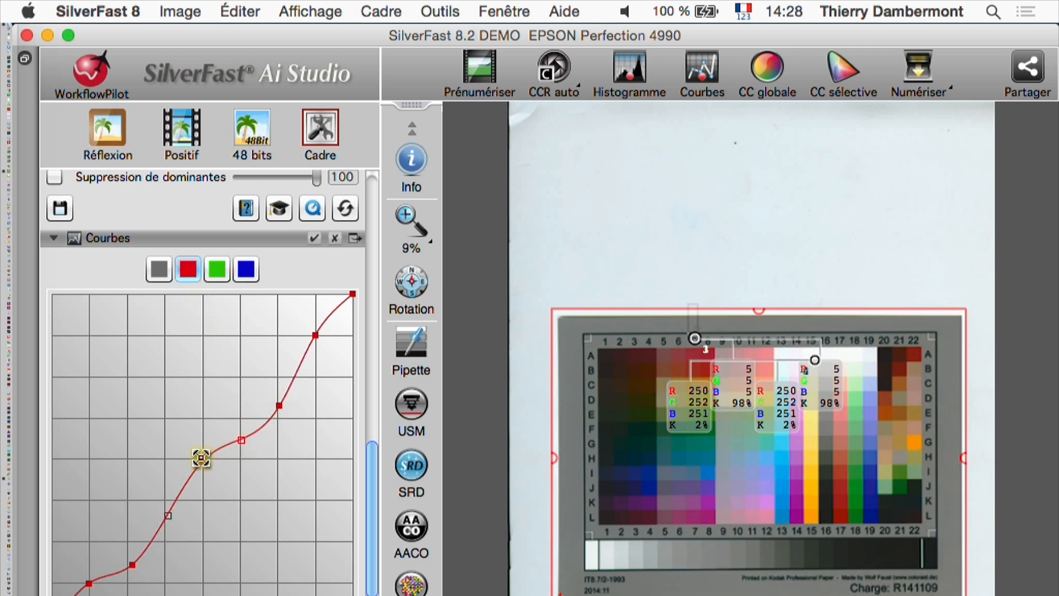
{"action": "mouse_move", "coordinate": [203, 459]}
{"action": "left_mouse_down"}
{"action": "mouse_move", "coordinate": [213, 487]}
{"action": "mouse_move", "coordinate": [204, 449]}
{"action": "left_mouse_up"}
{"action": "left_click", "coordinate": [217, 269]}
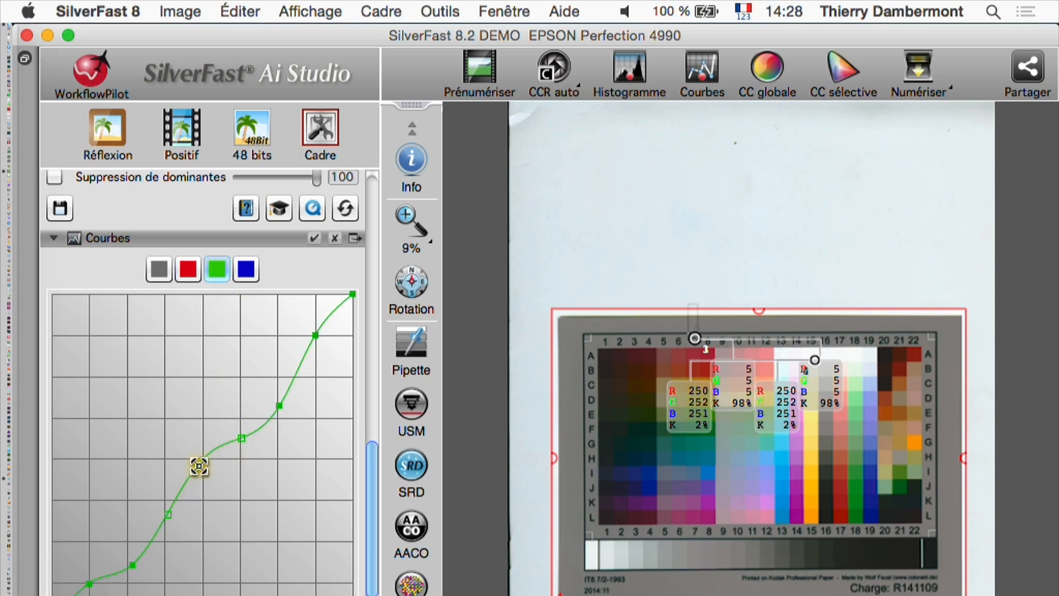
{"action": "mouse_move", "coordinate": [199, 466]}
{"action": "left_mouse_down"}
{"action": "mouse_move", "coordinate": [208, 489]}
{"action": "mouse_move", "coordinate": [205, 441]}
{"action": "mouse_move", "coordinate": [206, 451]}
{"action": "left_mouse_up"}
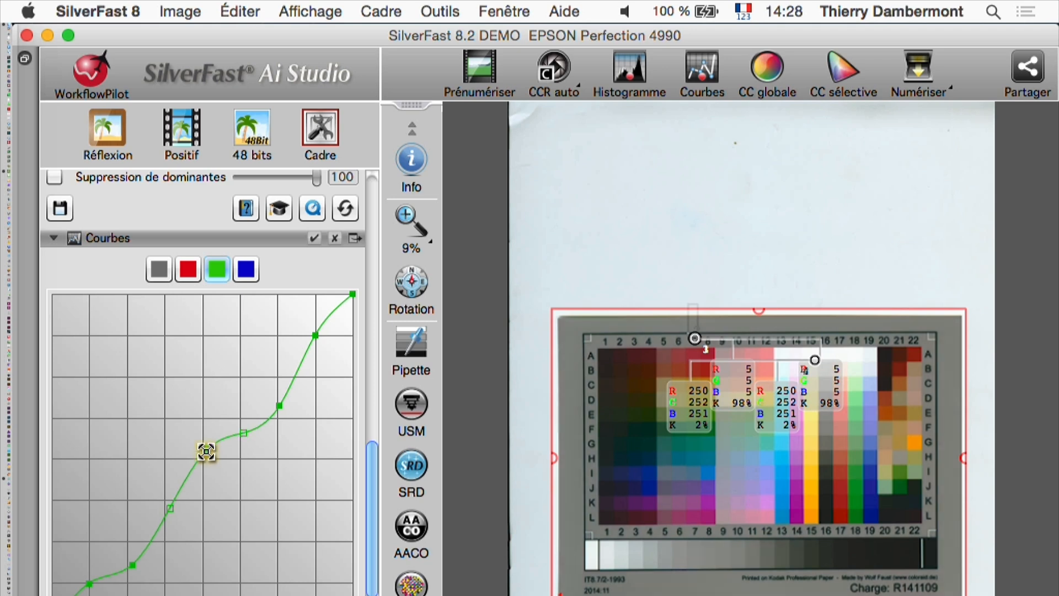
{"action": "mouse_move", "coordinate": [133, 561]}
{"action": "left_mouse_down"}
{"action": "mouse_move", "coordinate": [134, 529]}
{"action": "mouse_move", "coordinate": [136, 563]}
{"action": "left_mouse_up"}
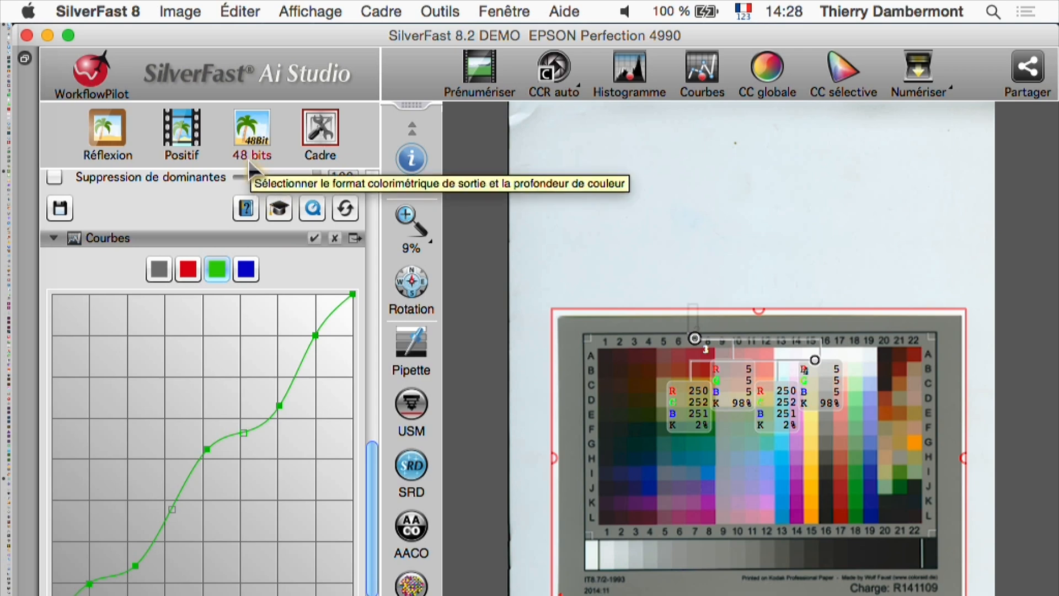
{"action": "left_click", "coordinate": [246, 270]}
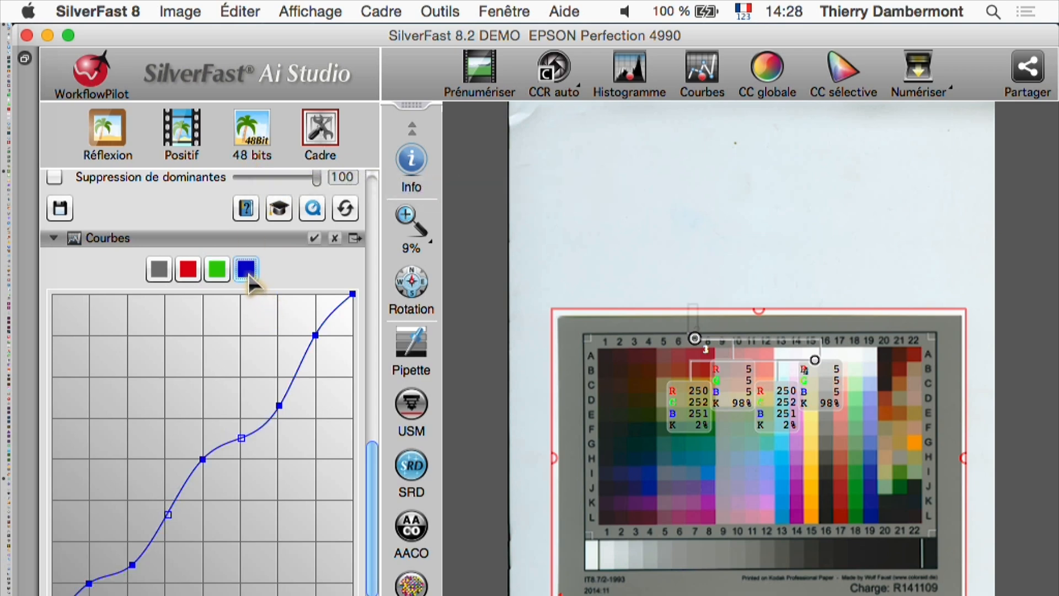
{"action": "mouse_move", "coordinate": [207, 456]}
{"action": "left_mouse_down"}
{"action": "mouse_move", "coordinate": [220, 535]}
{"action": "mouse_move", "coordinate": [213, 450]}
{"action": "left_mouse_up"}
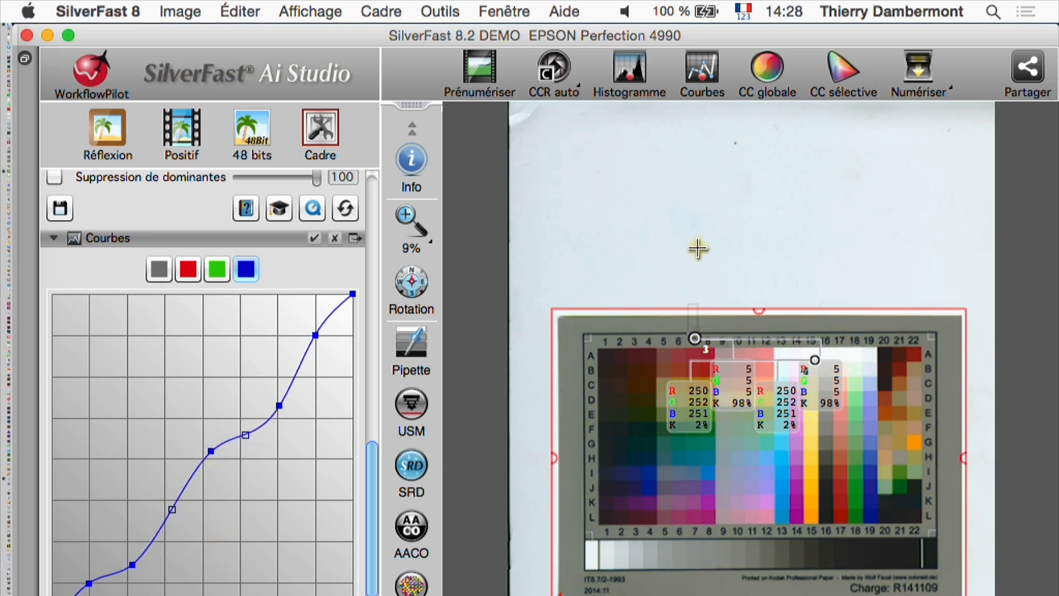
{"action": "scroll", "coordinate": [257, 432], "scroll_direction": "down", "scroll_amount": 3}
{"action": "scroll", "coordinate": [257, 435], "scroll_direction": "up", "scroll_amount": 10}
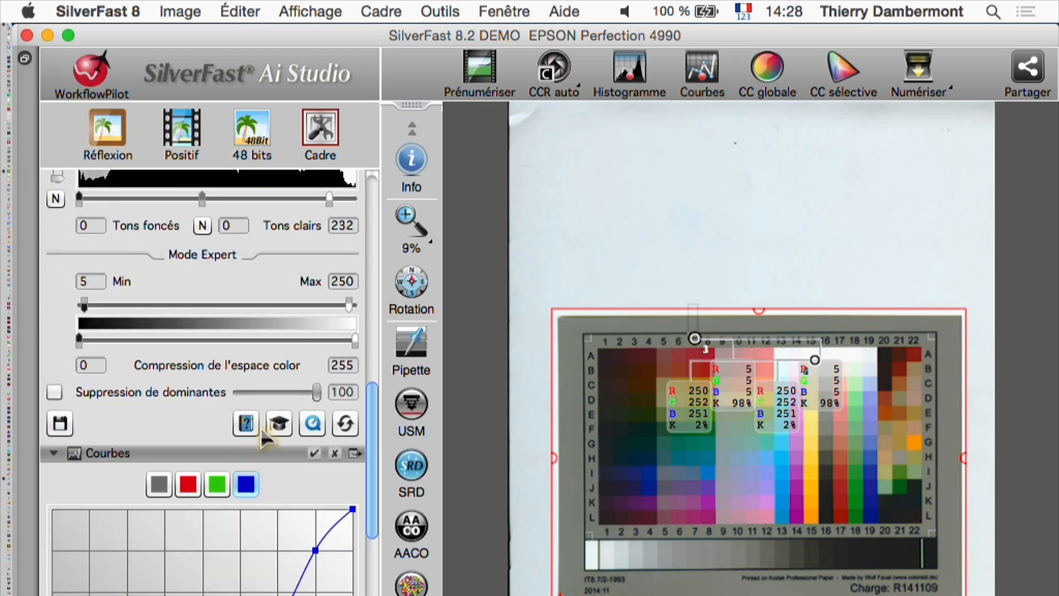
{"action": "scroll", "coordinate": [301, 463], "scroll_direction": "down", "scroll_amount": 3}
Step: Reset the histogram levels to Min 0 and Max 255
{"action": "left_click", "coordinate": [348, 365]}
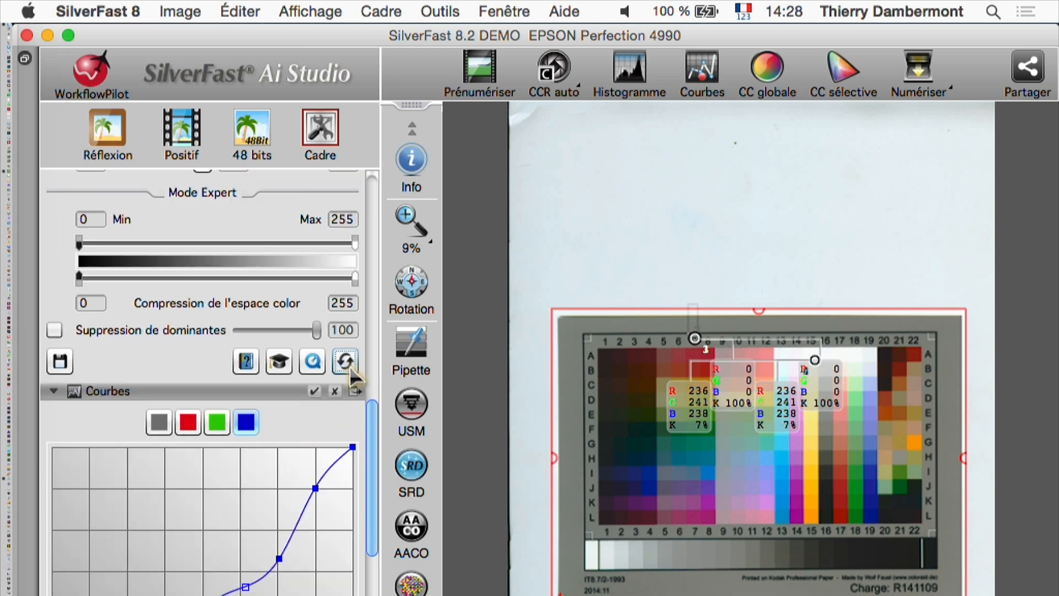
{"action": "scroll", "coordinate": [346, 369], "scroll_direction": "down", "scroll_amount": 3}
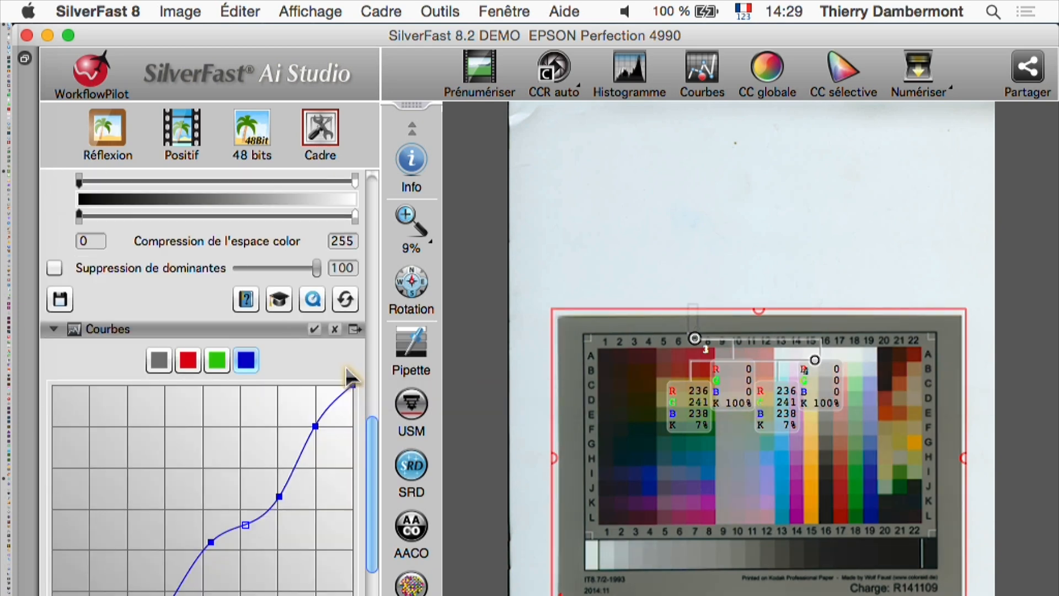
{"action": "scroll", "coordinate": [339, 366], "scroll_direction": "up", "scroll_amount": 15}
{"action": "scroll", "coordinate": [332, 359], "scroll_direction": "up", "scroll_amount": 3}
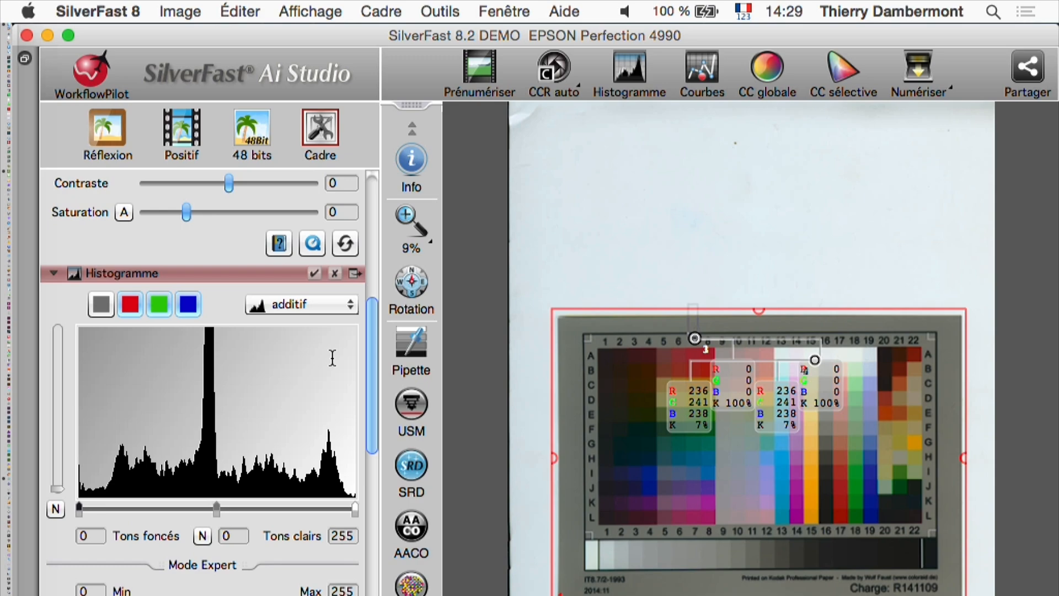
{"action": "scroll", "coordinate": [332, 357], "scroll_direction": "down", "scroll_amount": 12}
{"action": "scroll", "coordinate": [330, 359], "scroll_direction": "up", "scroll_amount": 3}
{"action": "scroll", "coordinate": [329, 359], "scroll_direction": "up", "scroll_amount": 3}
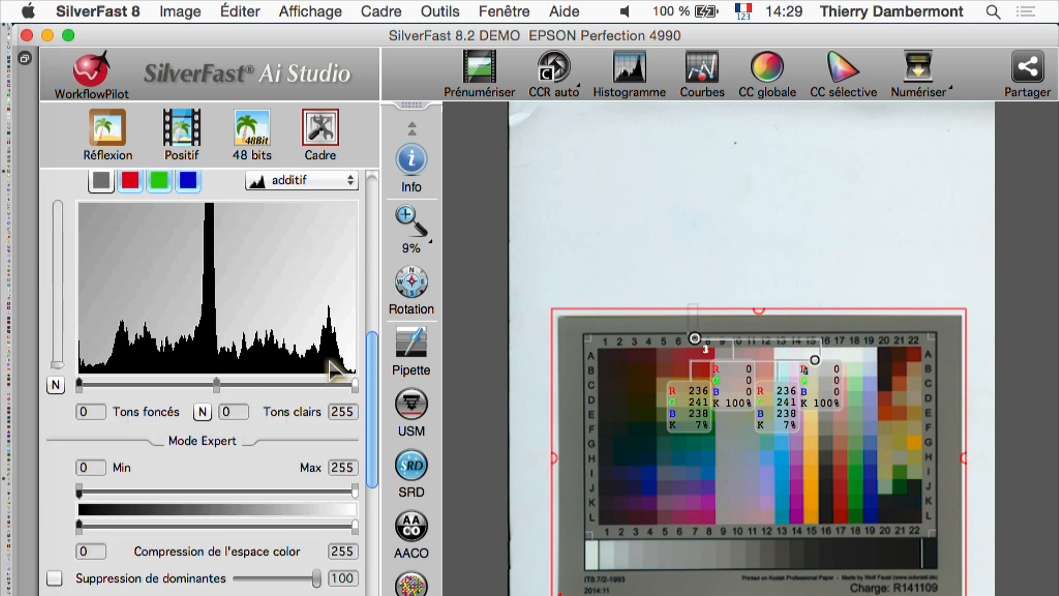
{"action": "scroll", "coordinate": [329, 361], "scroll_direction": "down", "scroll_amount": 15}
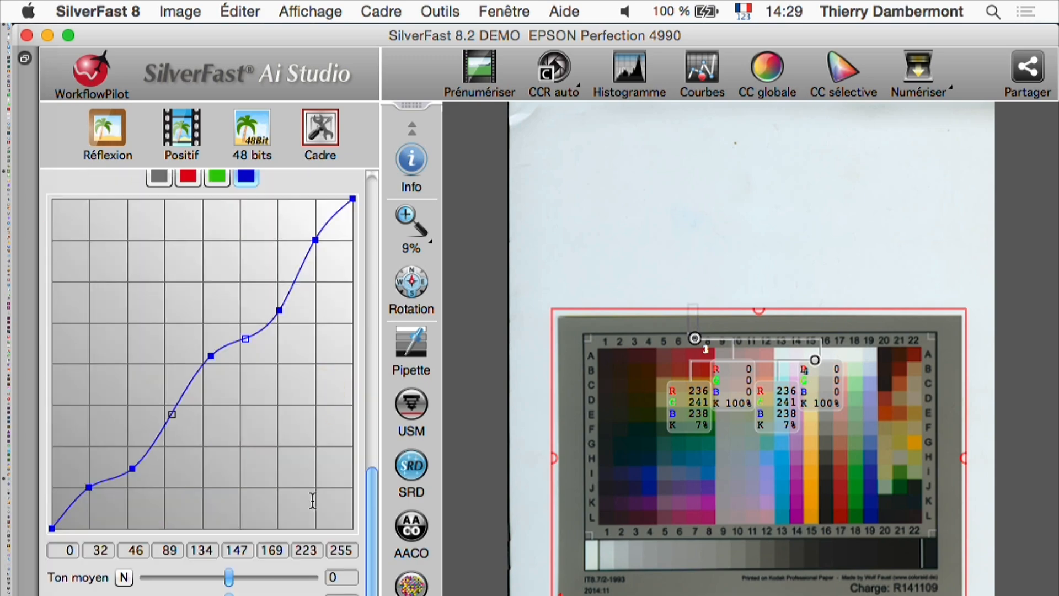
Step: Reset the blue curve, then the master, red and green curves, to straight diagonals
{"action": "left_click", "coordinate": [312, 593]}
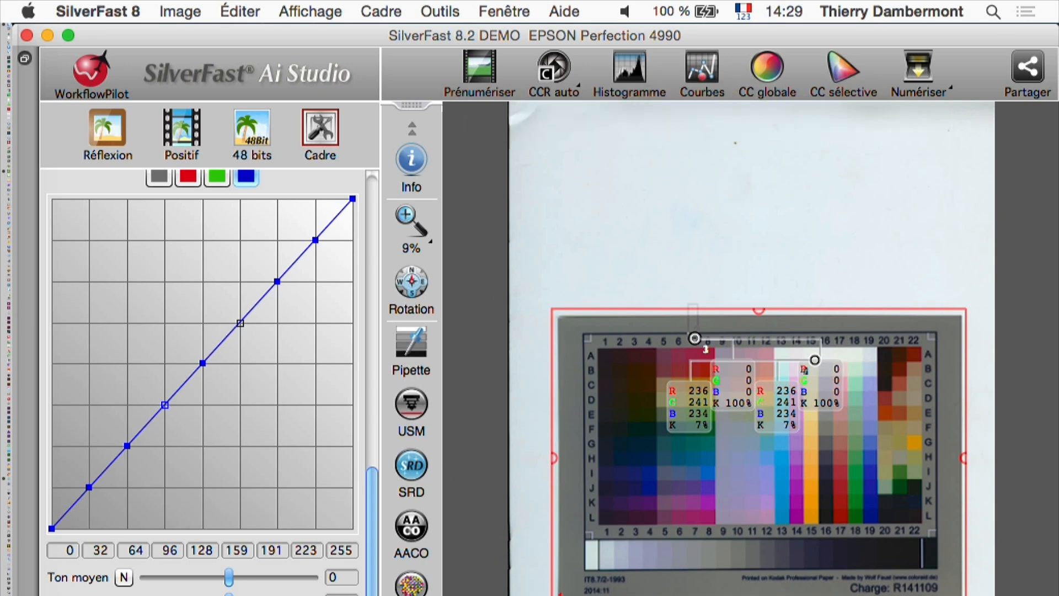
{"action": "left_click", "coordinate": [163, 181]}
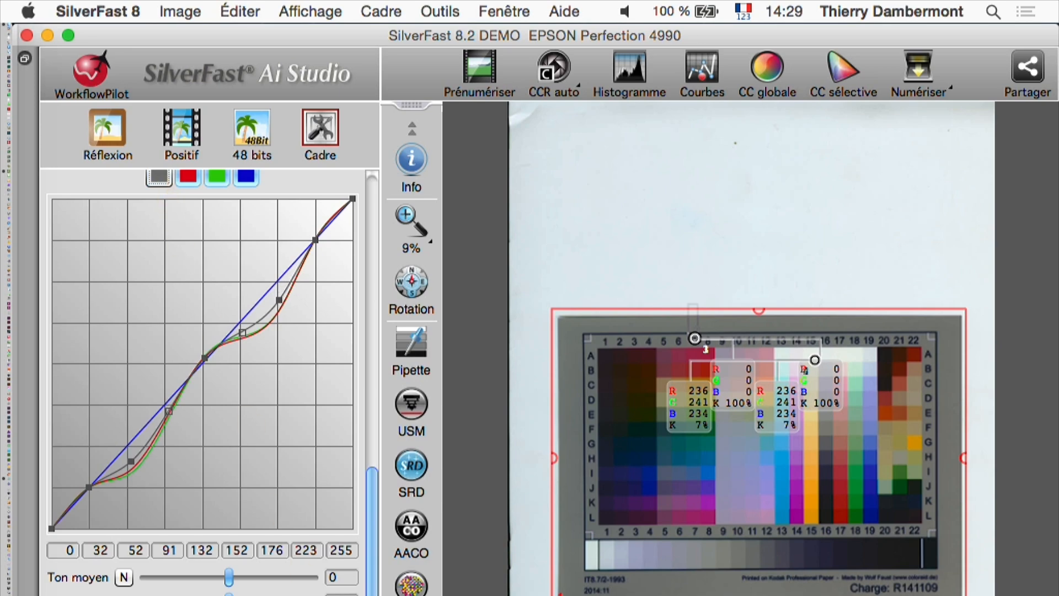
{"action": "left_click", "coordinate": [312, 593]}
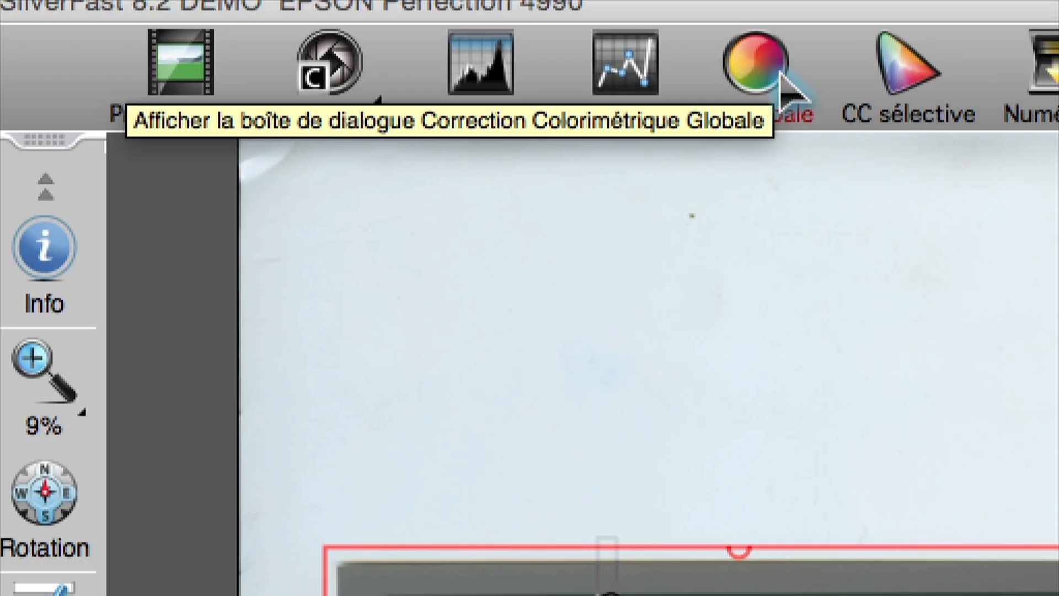
Step: In global colour correction, tint the target red-magenta, then reset to near neutral with a slight green nudge
{"action": "left_click", "coordinate": [779, 73]}
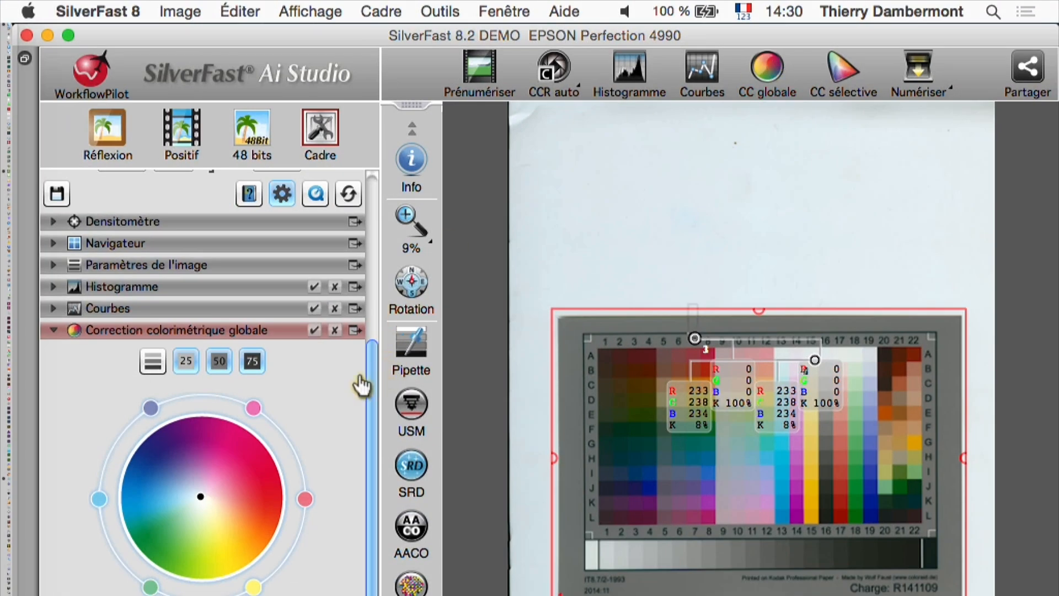
{"action": "left_click_drag", "start_coordinate": [200, 496], "coordinate": [254, 493]}
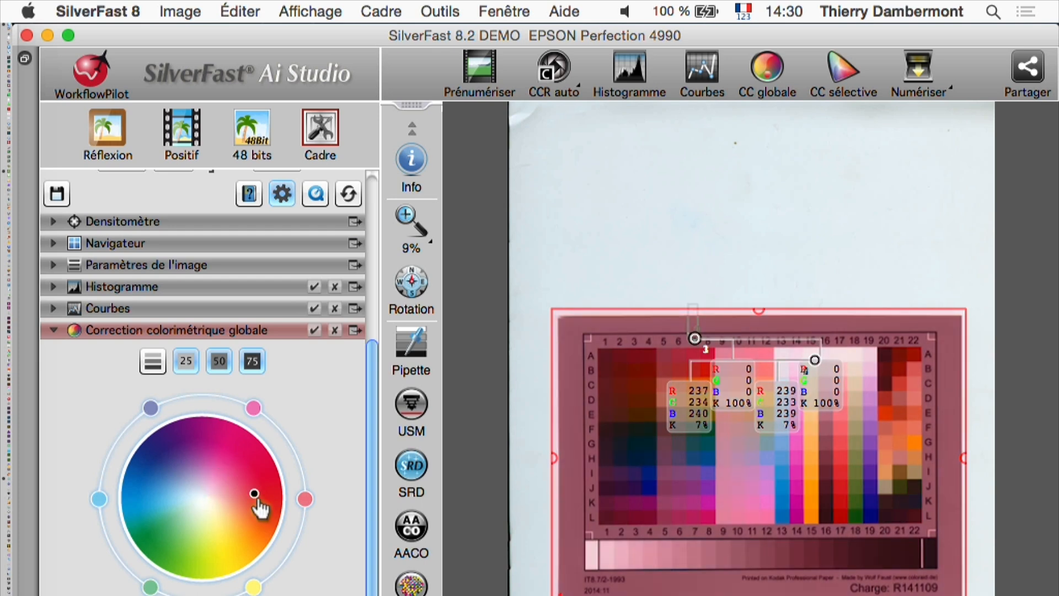
{"action": "left_click", "coordinate": [188, 500]}
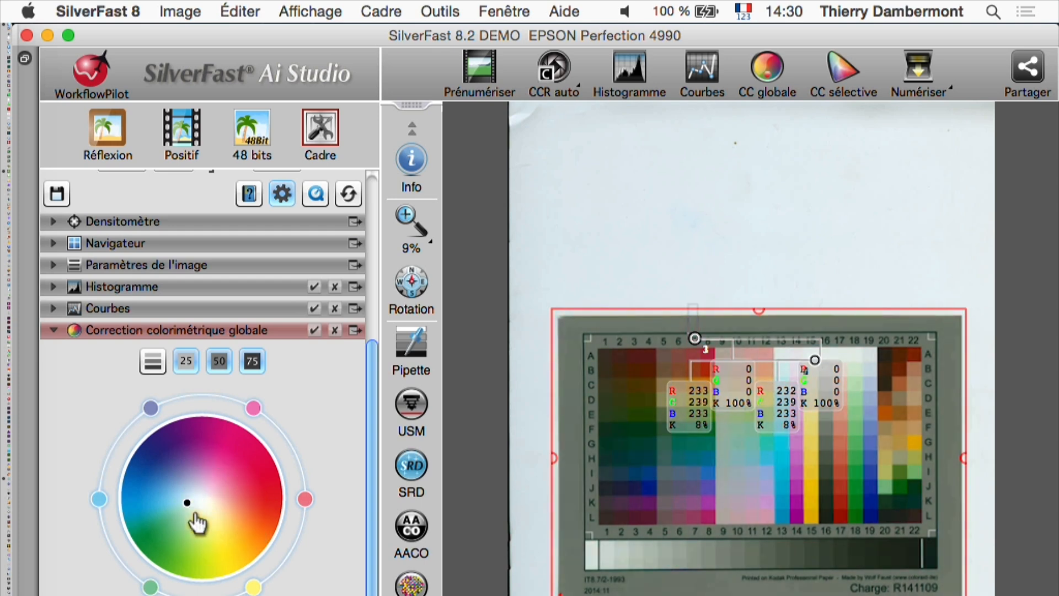
{"action": "mouse_move", "coordinate": [195, 515]}
{"action": "left_mouse_down"}
{"action": "mouse_move", "coordinate": [179, 487]}
{"action": "mouse_move", "coordinate": [198, 521]}
{"action": "left_mouse_up"}
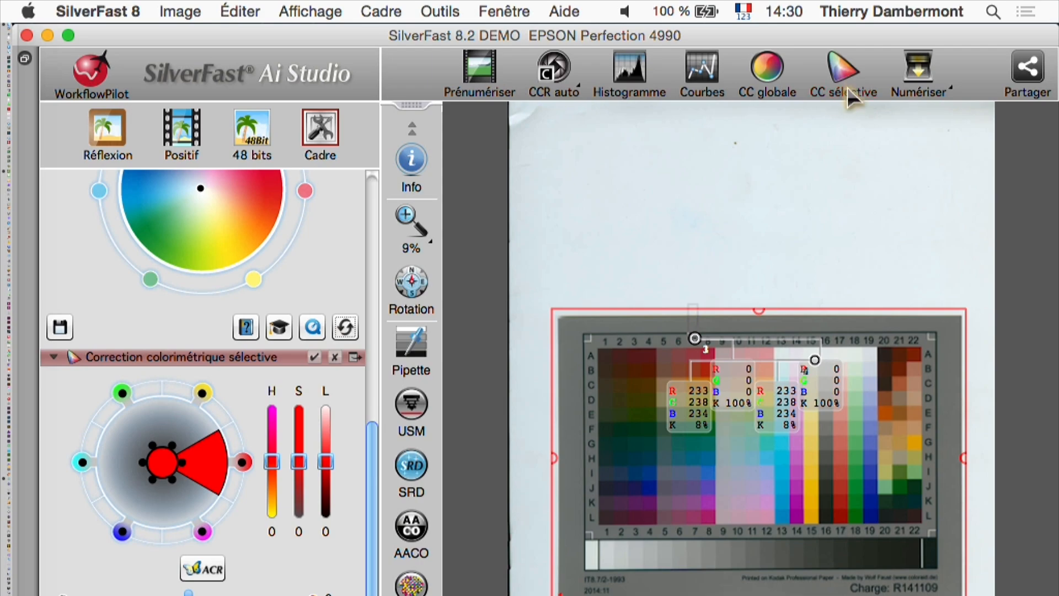
{"action": "left_click", "coordinate": [152, 445]}
{"action": "left_click", "coordinate": [152, 445]}
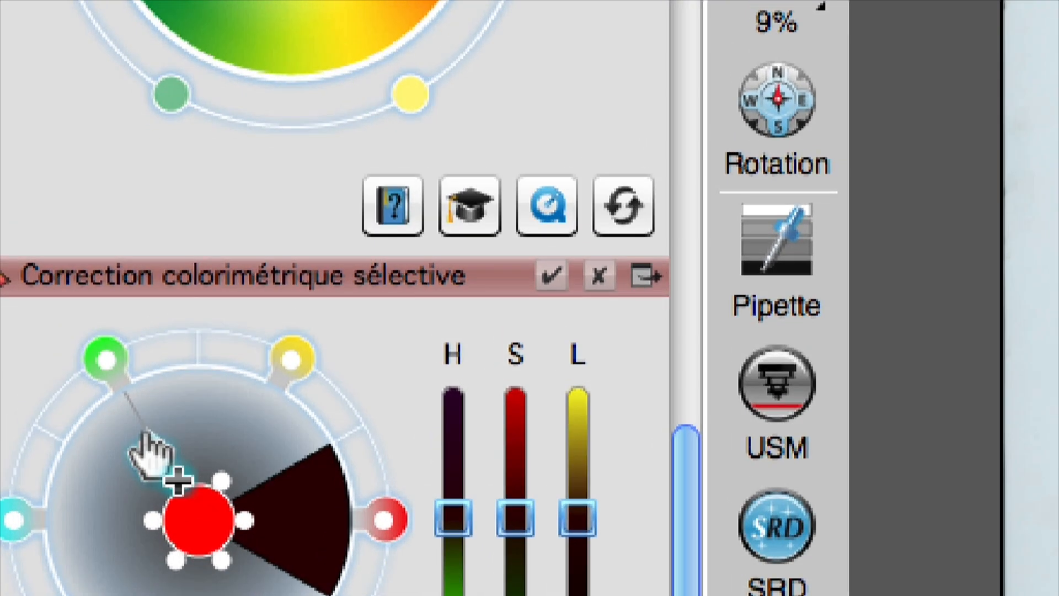
{"action": "left_click", "coordinate": [152, 438]}
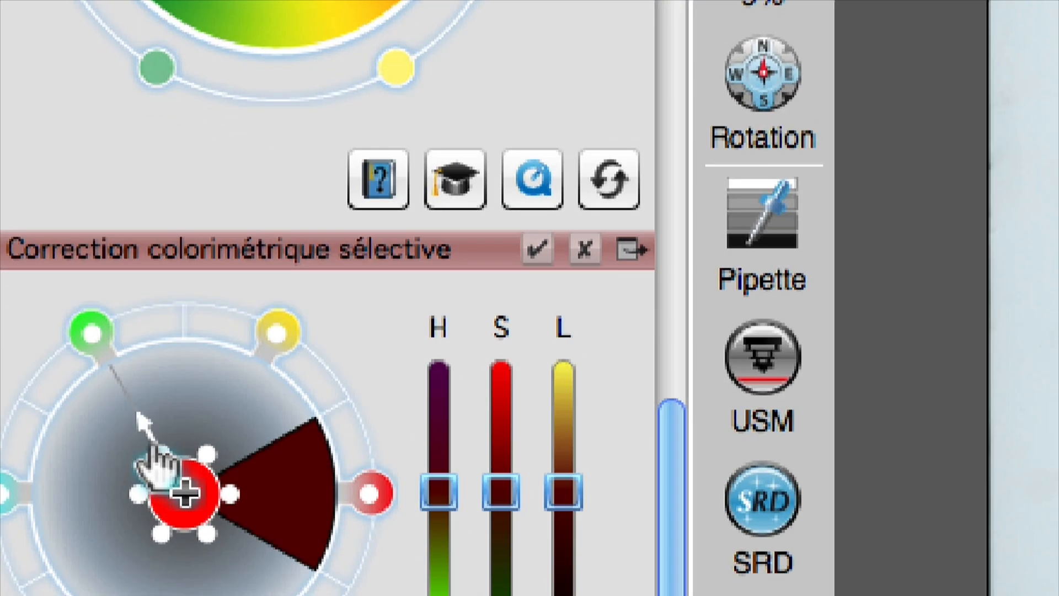
{"action": "left_click", "coordinate": [153, 429]}
{"action": "left_click_drag", "start_coordinate": [94, 334], "coordinate": [112, 377]}
{"action": "left_click_drag", "start_coordinate": [138, 427], "coordinate": [143, 439]}
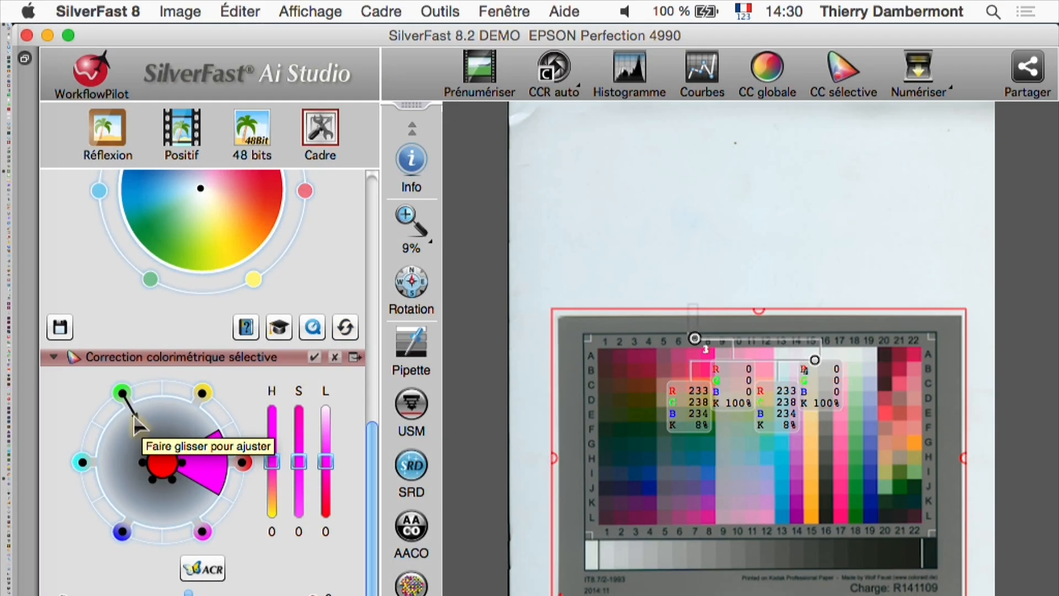
{"action": "mouse_move", "coordinate": [122, 397]}
{"action": "left_mouse_down"}
{"action": "mouse_move", "coordinate": [144, 436]}
{"action": "mouse_move", "coordinate": [117, 394]}
{"action": "left_mouse_up"}
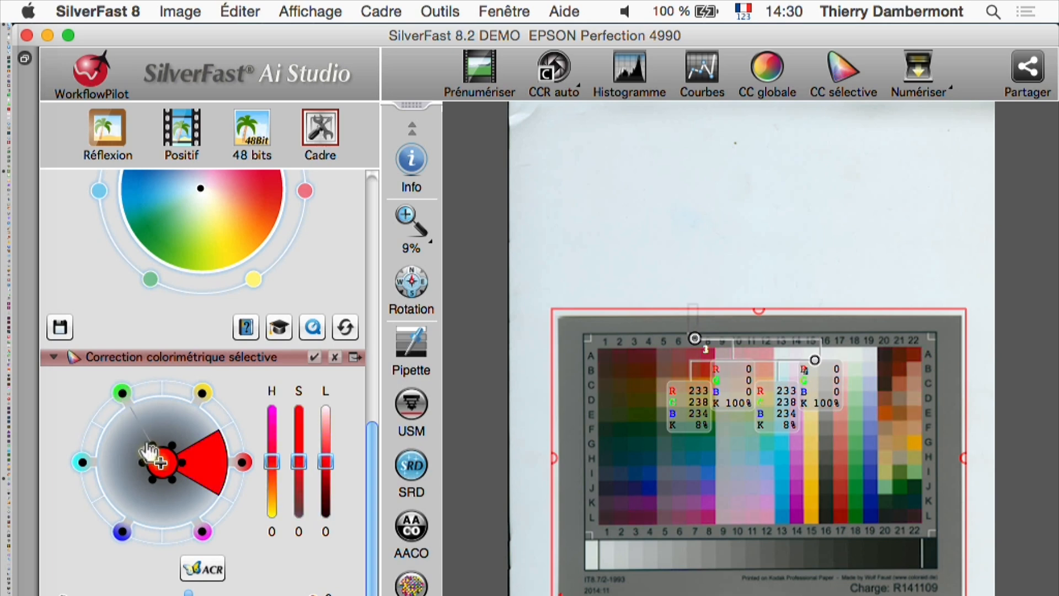
{"action": "mouse_move", "coordinate": [151, 445]}
{"action": "left_mouse_down"}
{"action": "mouse_move", "coordinate": [137, 424]}
{"action": "mouse_move", "coordinate": [156, 449]}
{"action": "left_mouse_up"}
Step: Switch on ACR adaptive colour restoration for the selective colour correction
{"action": "left_click", "coordinate": [210, 569]}
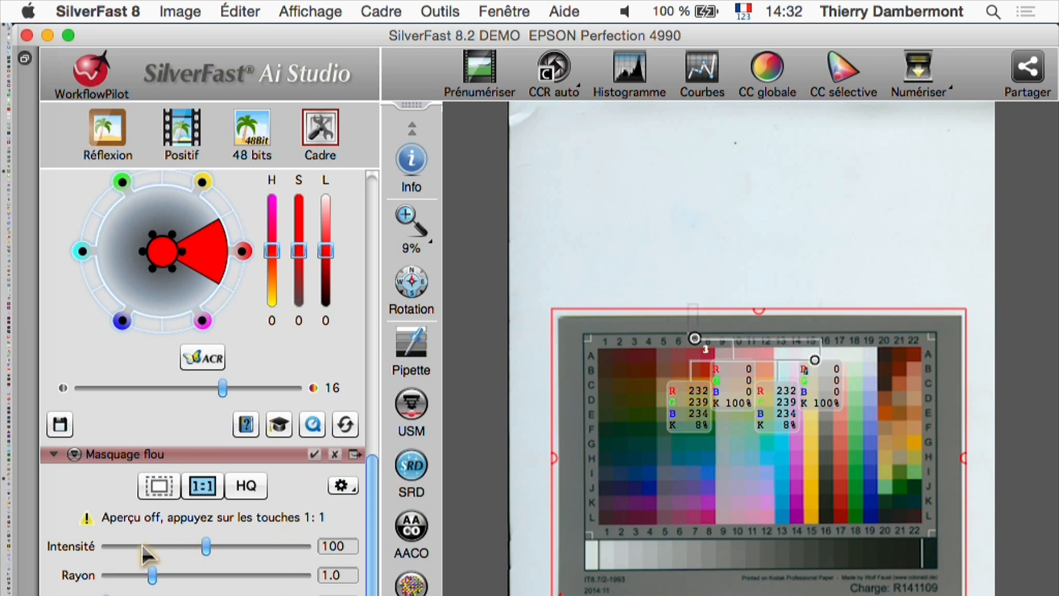
{"action": "mouse_move", "coordinate": [202, 549]}
{"action": "left_mouse_down"}
{"action": "mouse_move", "coordinate": [188, 550]}
{"action": "mouse_move", "coordinate": [218, 544]}
{"action": "mouse_move", "coordinate": [205, 546]}
{"action": "left_mouse_up"}
Step: Activate SRD dust removal and show its Suppression de poussières settings beside the Navigateur window
{"action": "left_click", "coordinate": [438, 478]}
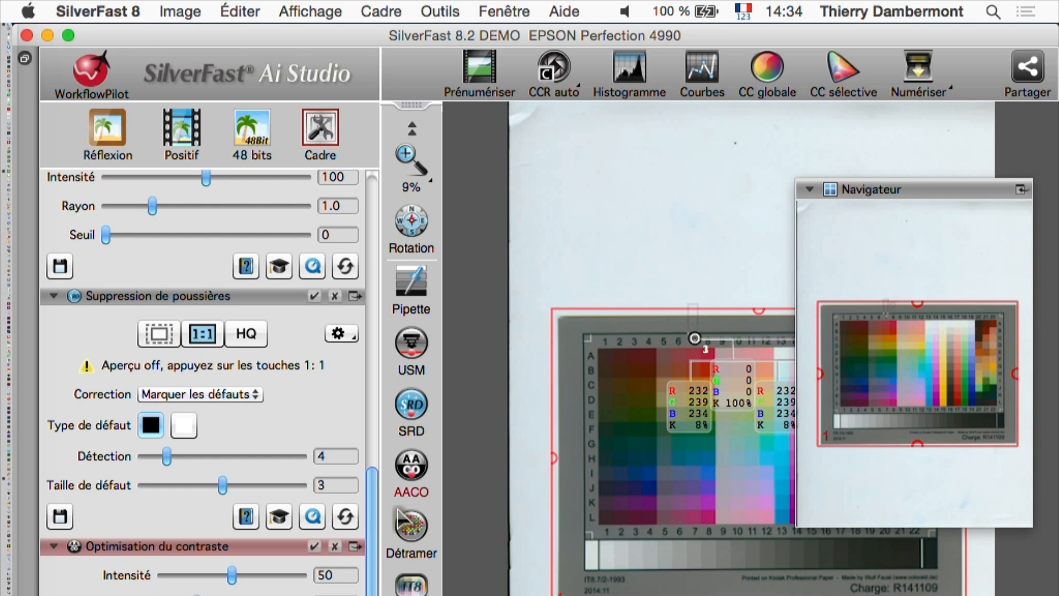
{"action": "left_click", "coordinate": [413, 411]}
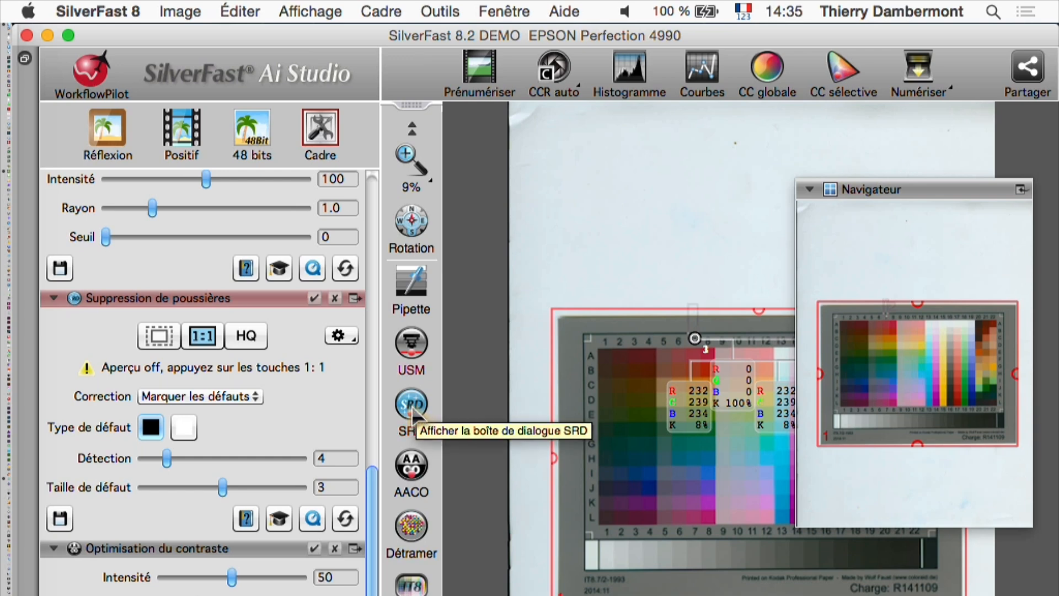
Step: Show the AACO contrast and Détramer descreening settings, then close the Navigateur window
{"action": "left_click", "coordinate": [413, 469]}
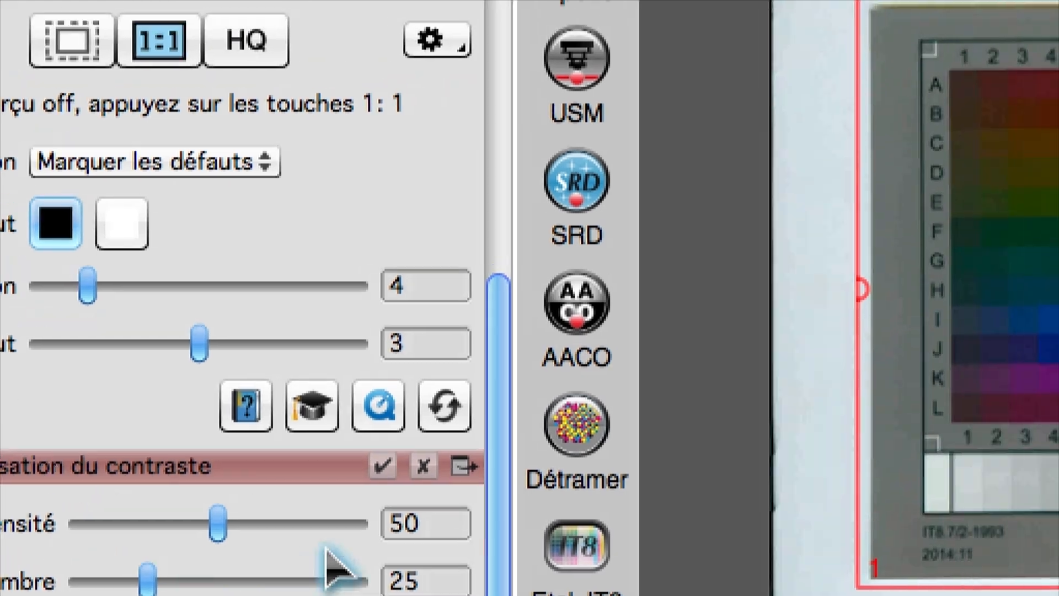
{"action": "left_click", "coordinate": [703, 422]}
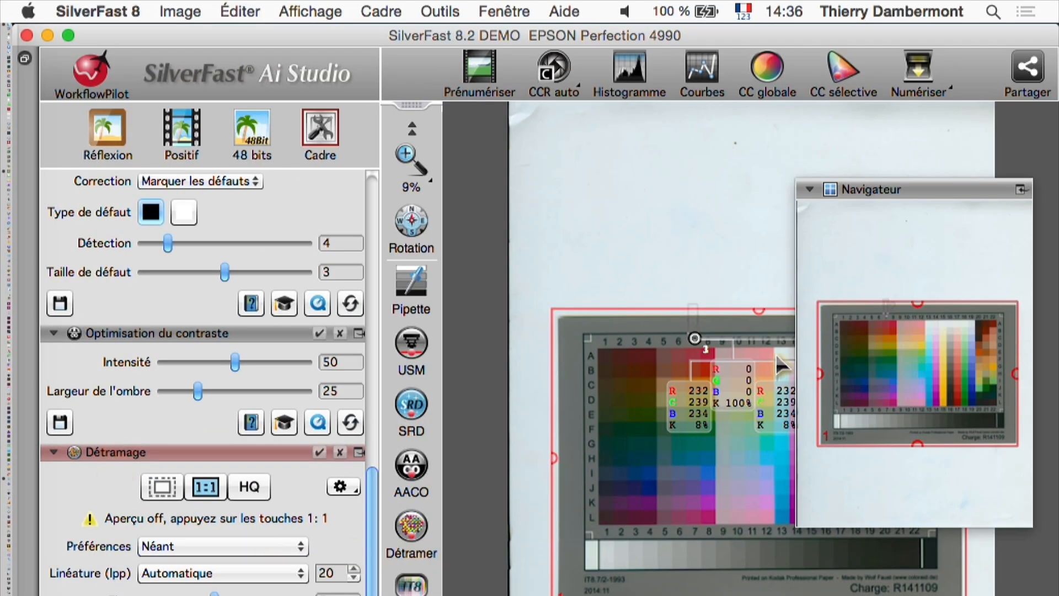
{"action": "left_click", "coordinate": [1019, 190]}
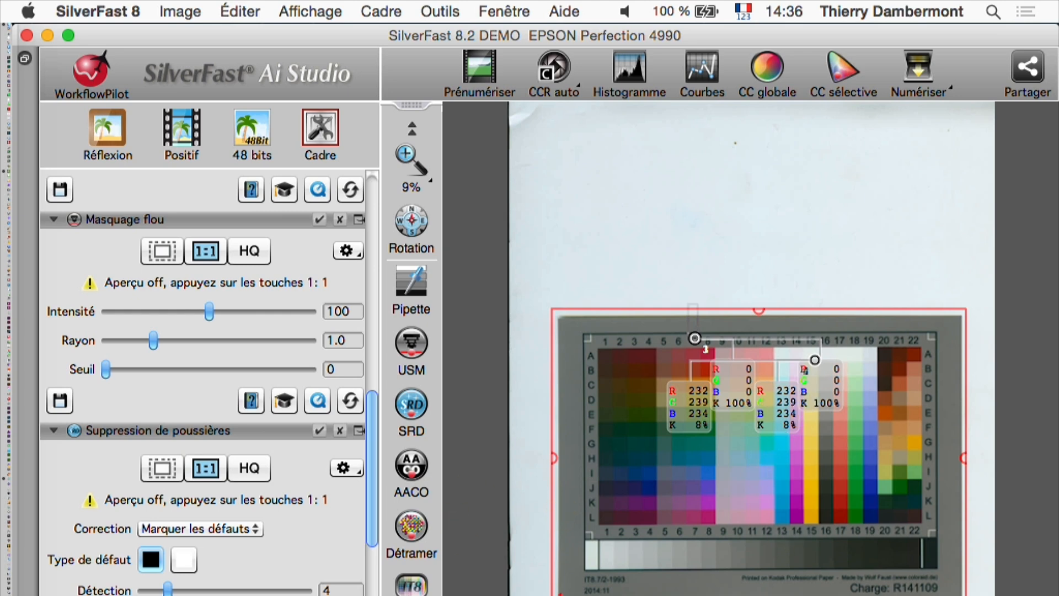
{"action": "scroll", "coordinate": [371, 527], "scroll_direction": "down", "scroll_amount": 10}
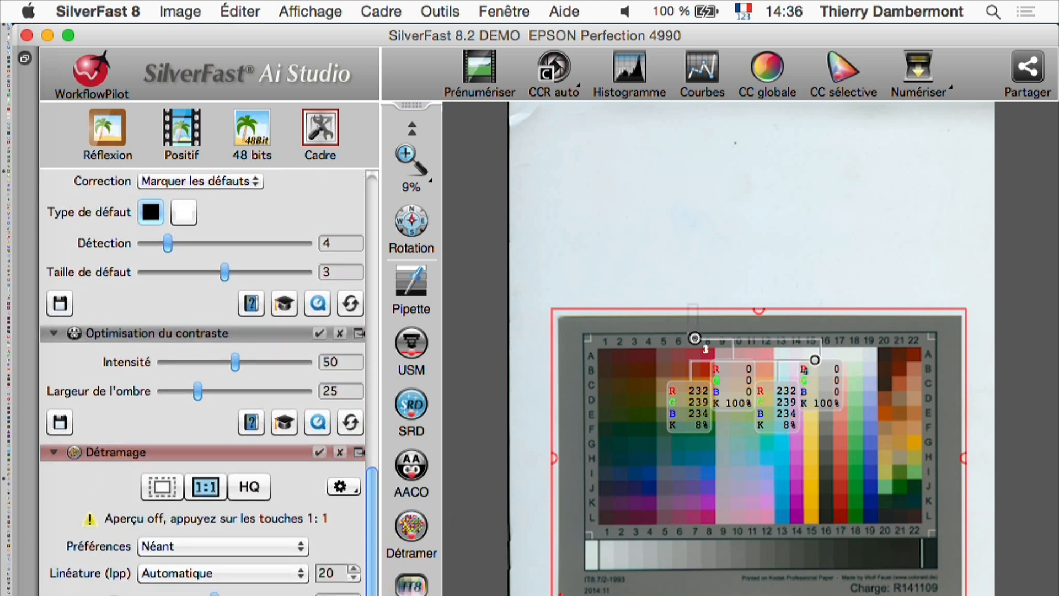
Step: Switch to Firefox and open a new browser window
{"action": "key", "text": "super+Tab"}
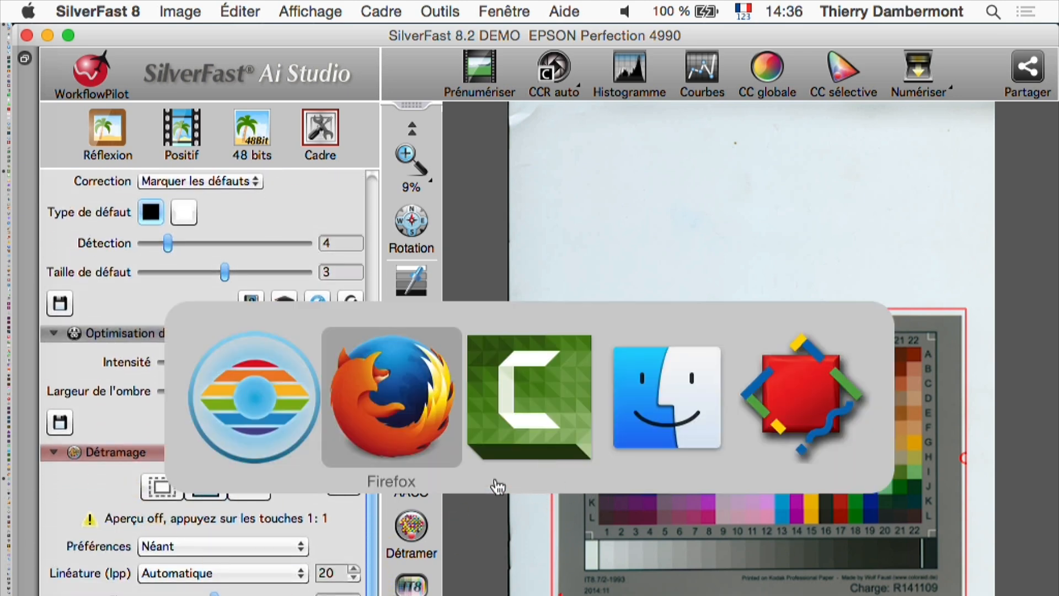
{"action": "left_click", "coordinate": [147, 11]}
{"action": "left_click", "coordinate": [323, 220]}
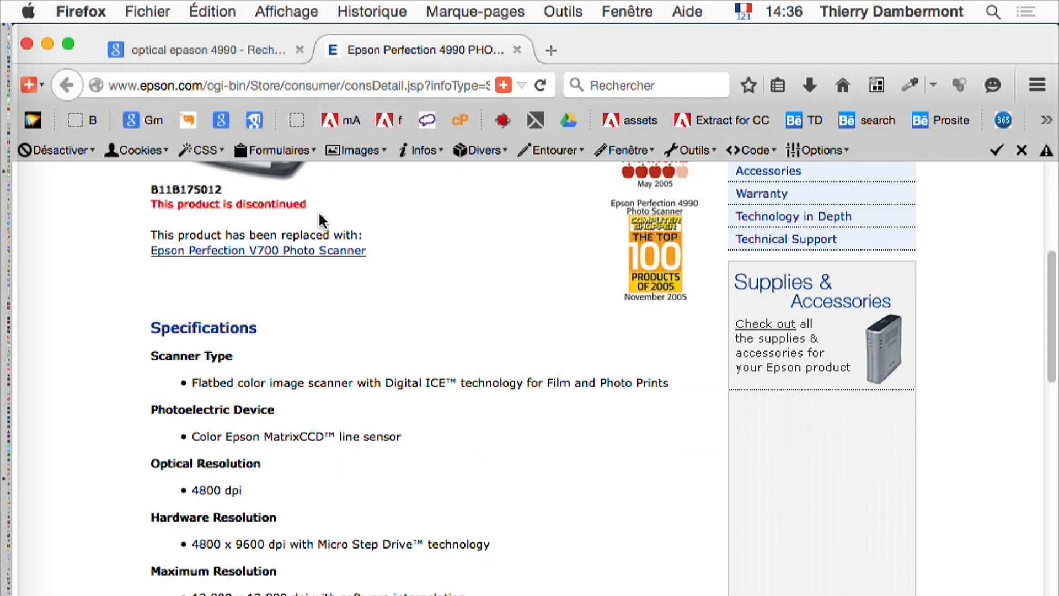
{"action": "key", "text": "super+n"}
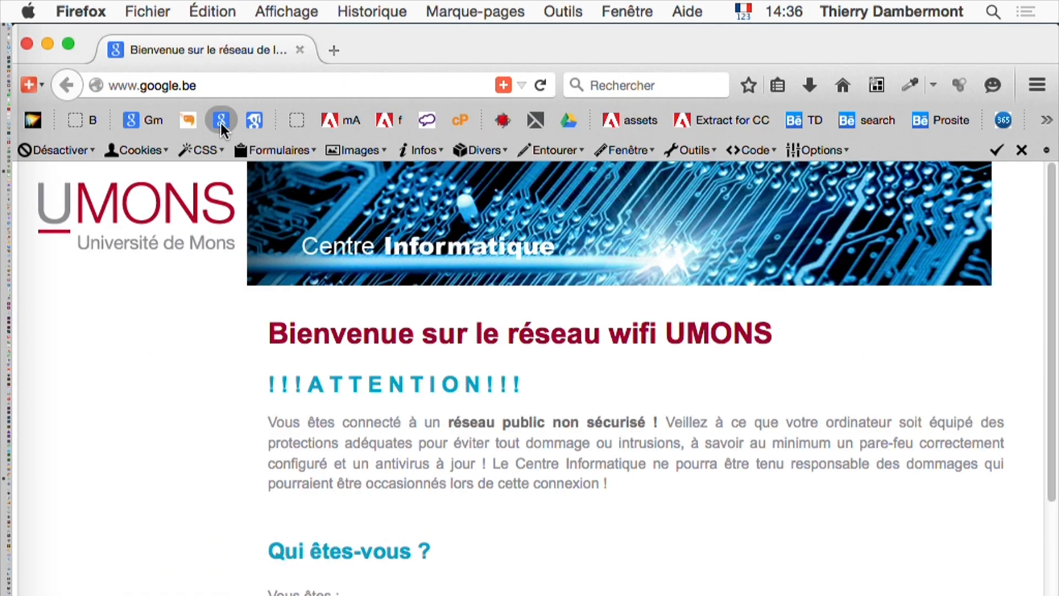
Step: Search Google for 'offset screen' and open the full-size Wikimedia CMYK screen-angle diagram
{"action": "left_click", "coordinate": [221, 128]}
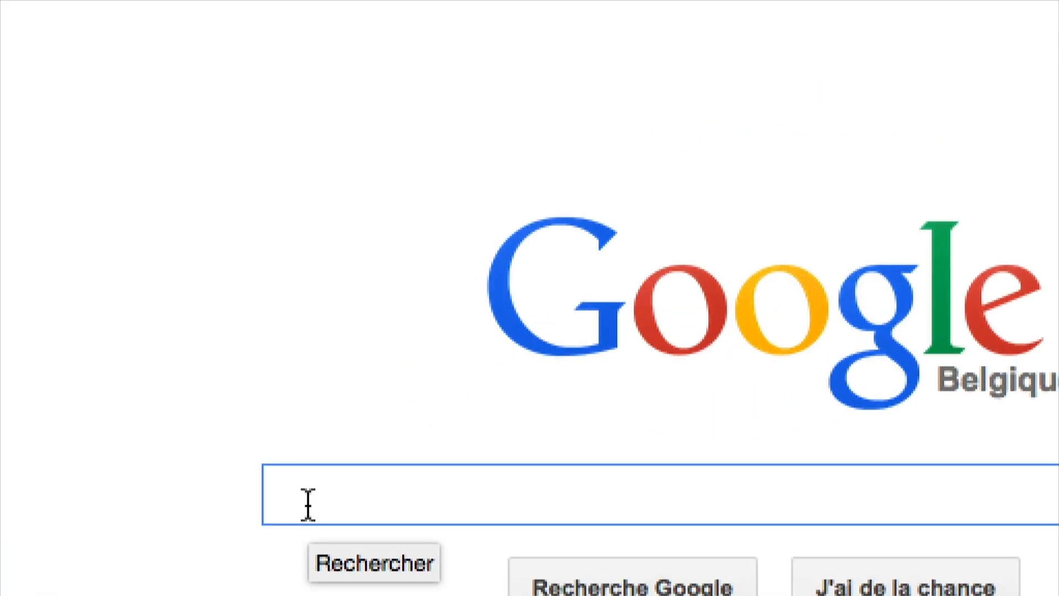
{"action": "type", "text": "off"}
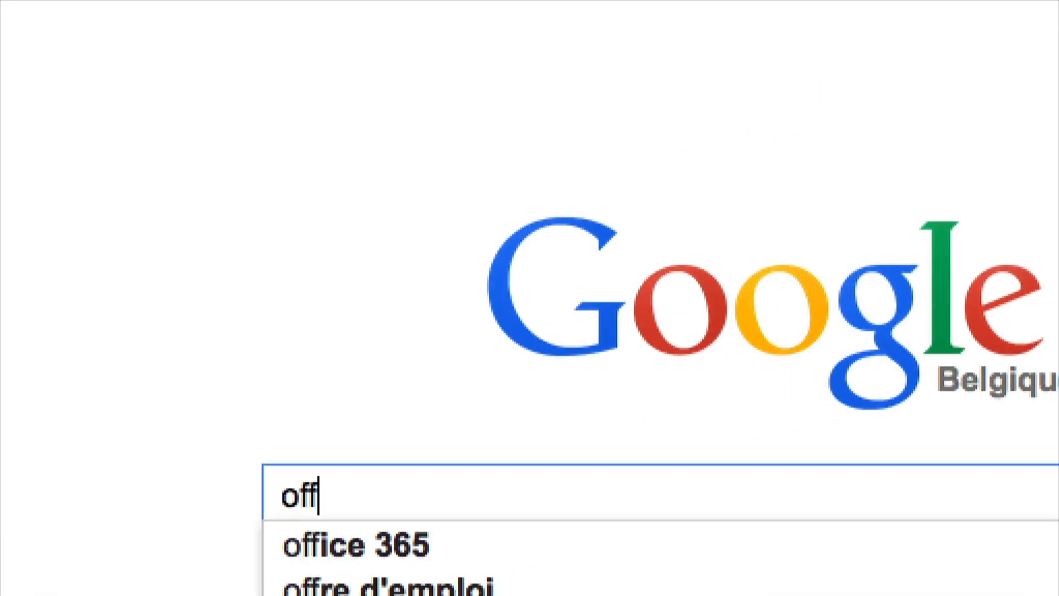
{"action": "type", "text": "set screen"}
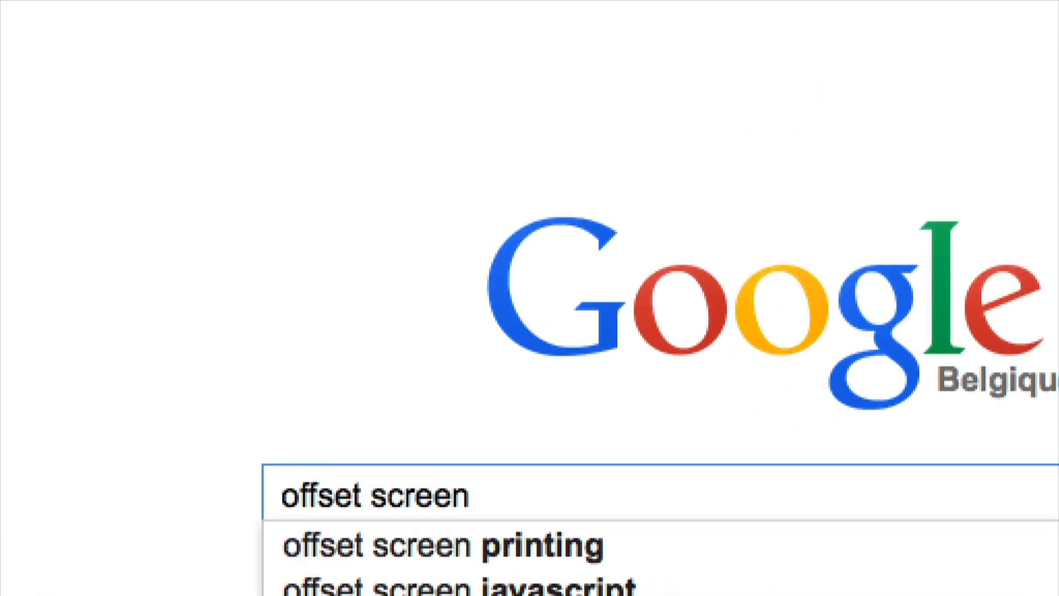
{"action": "key", "text": "Return"}
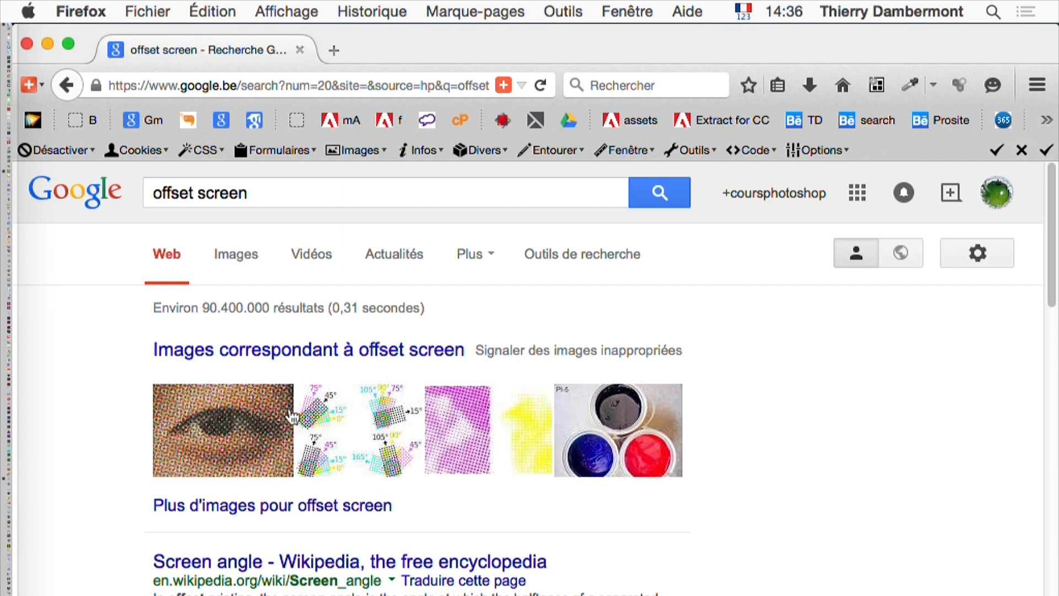
{"action": "left_click", "coordinate": [347, 437]}
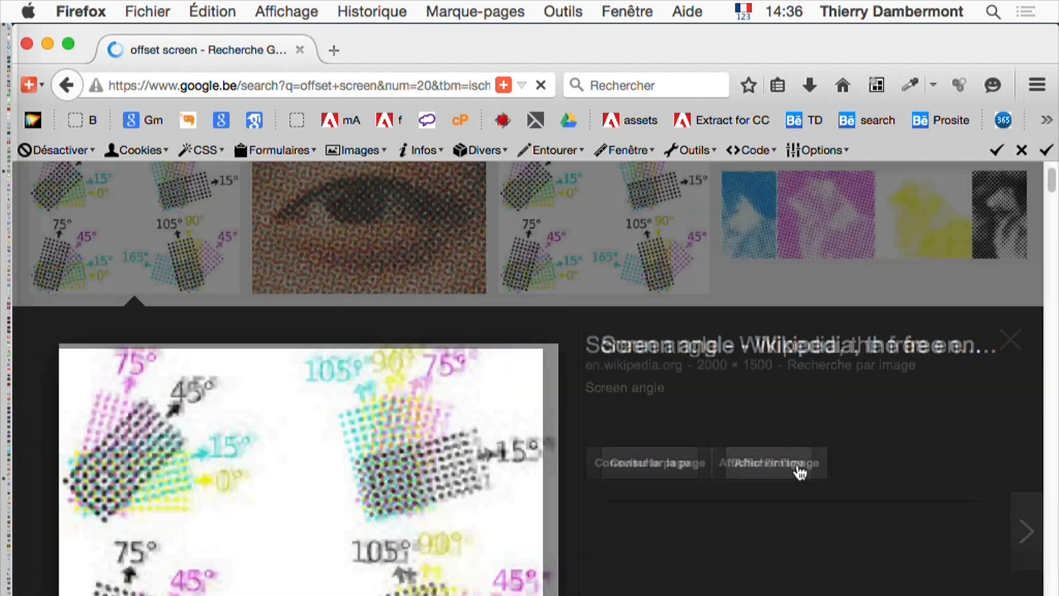
{"action": "left_click", "coordinate": [798, 467]}
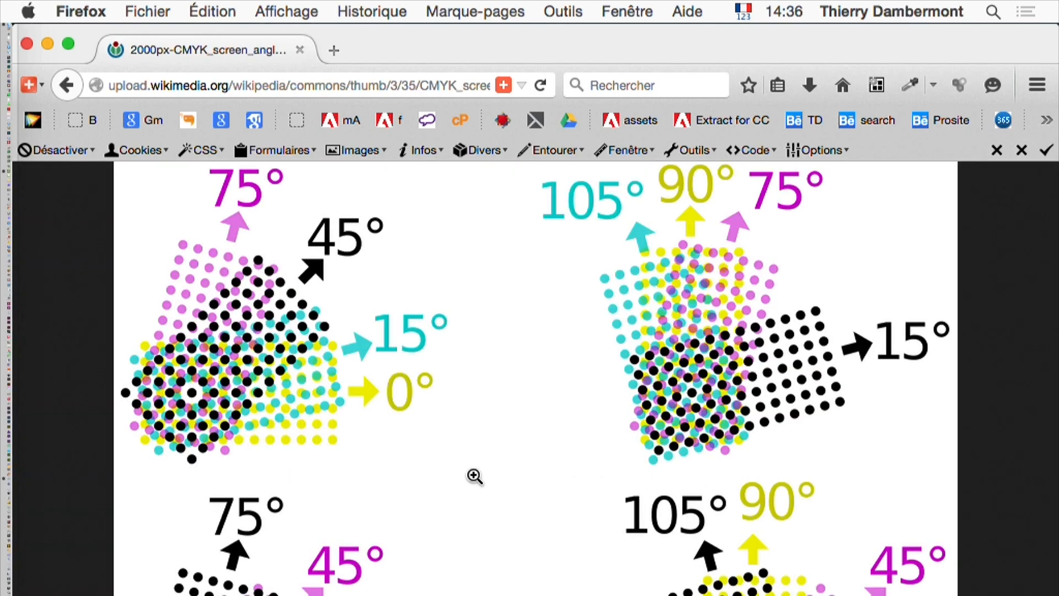
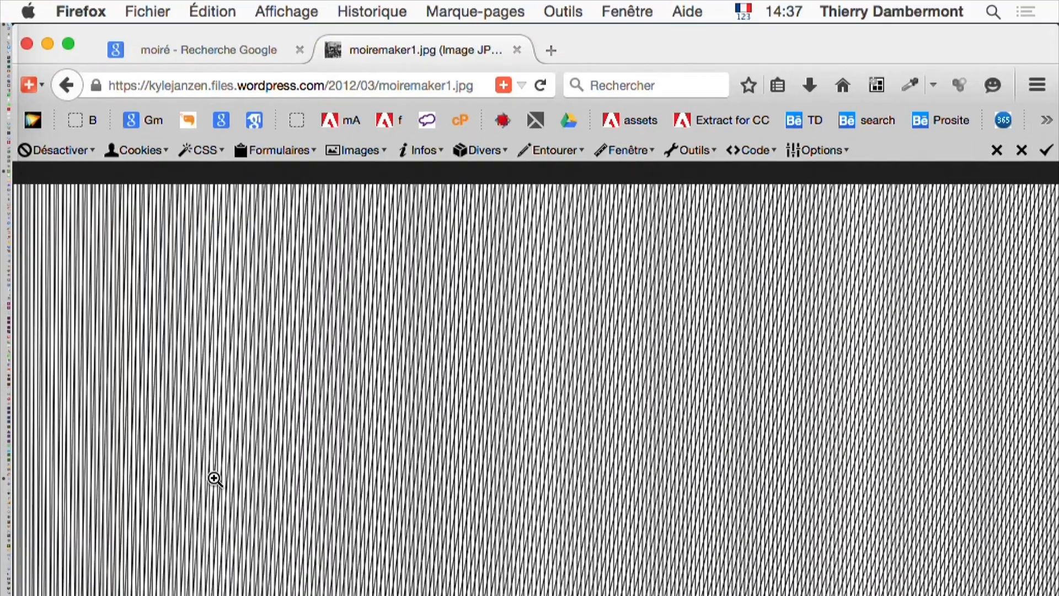
Step: Open a moiré image result's preview page from the search results, then close it
{"action": "left_click", "coordinate": [212, 47]}
{"action": "left_click", "coordinate": [159, 571], "text": "super"}
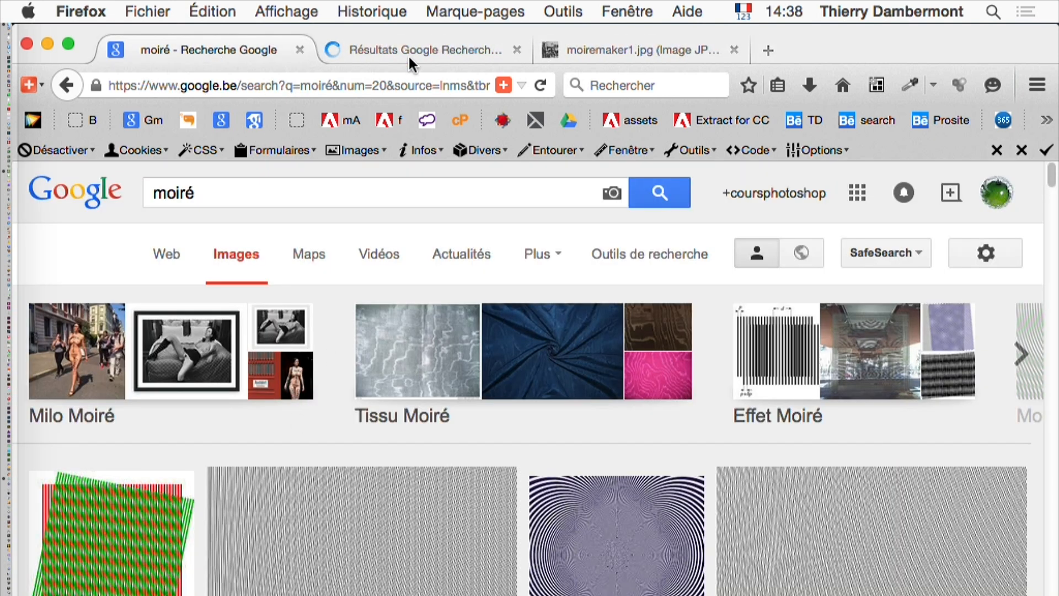
{"action": "left_click", "coordinate": [408, 55]}
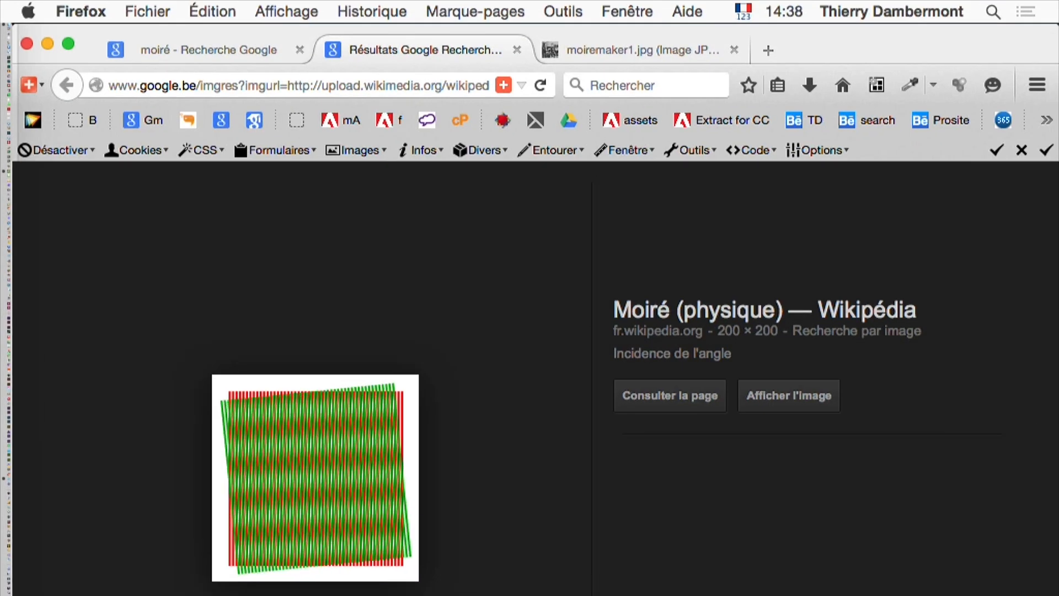
{"action": "left_click", "coordinate": [516, 49]}
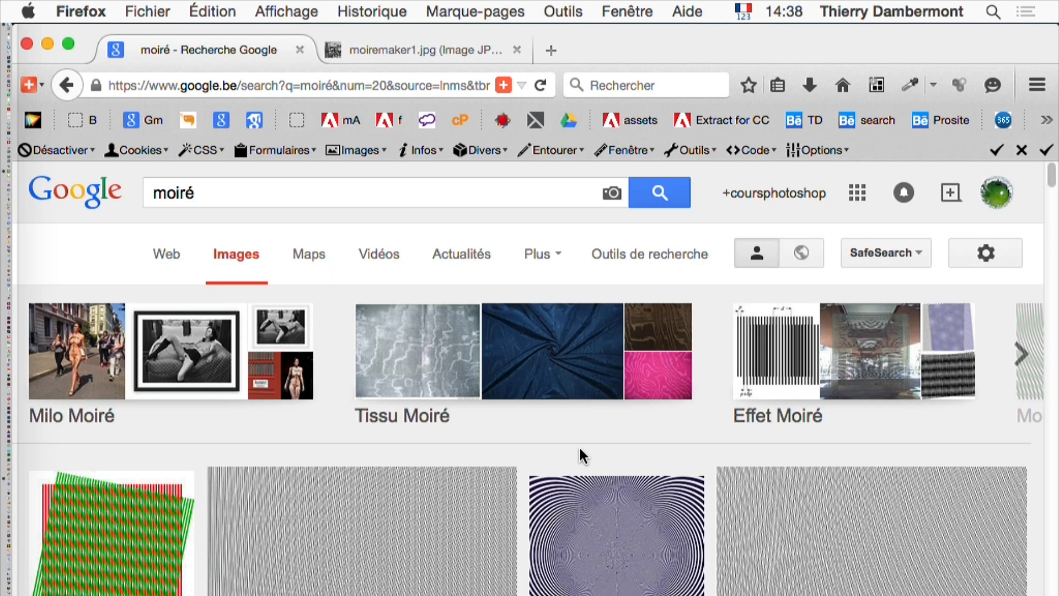
Step: Close the moiré browser window, confirming Fermer les onglets for both tabs
{"action": "left_click", "coordinate": [373, 50]}
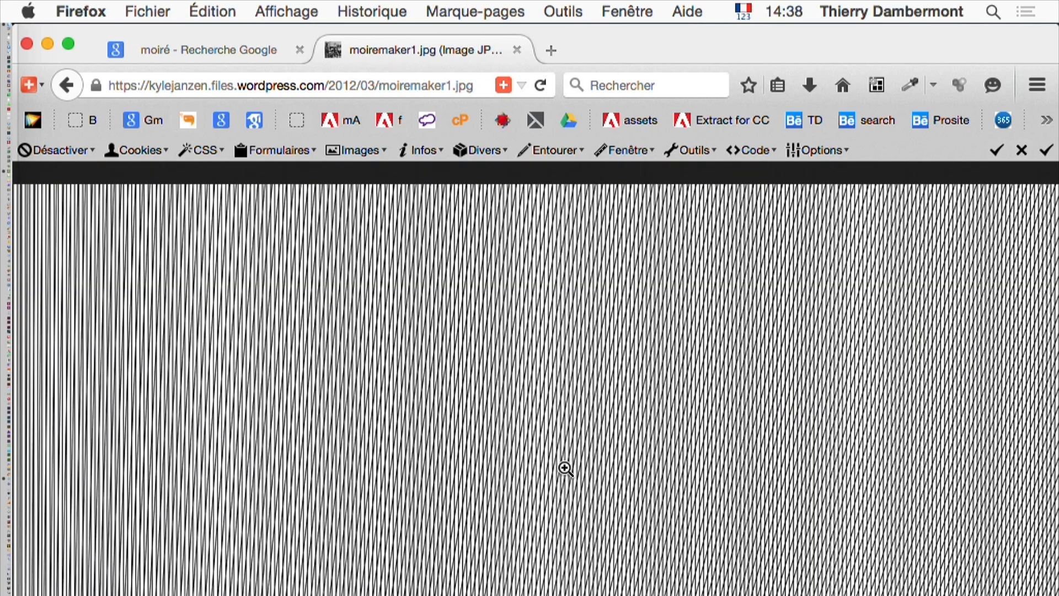
{"action": "left_click", "coordinate": [28, 44]}
{"action": "left_click", "coordinate": [671, 178]}
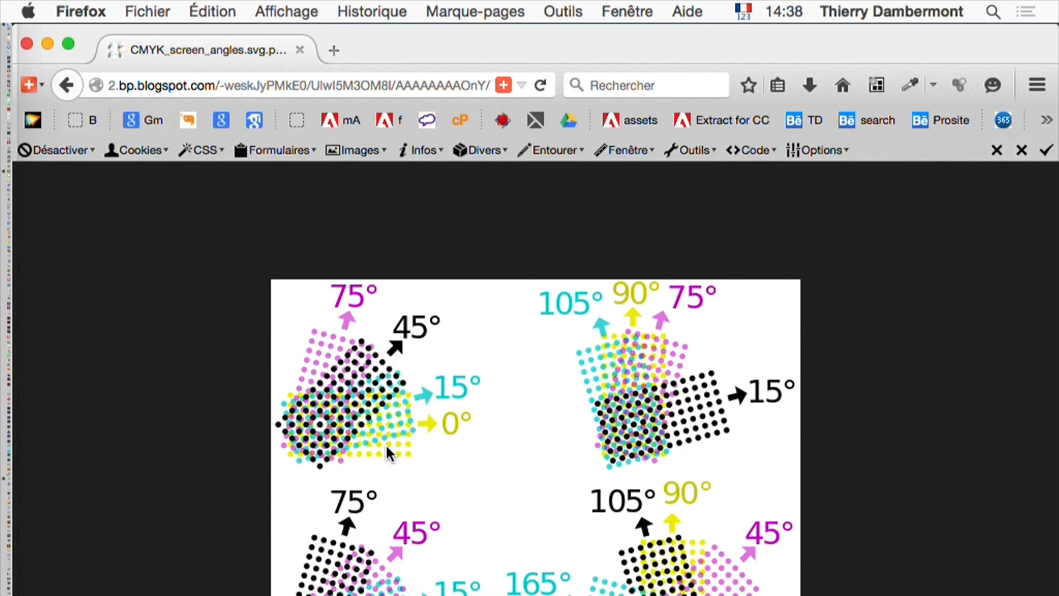
Step: Zoom in on the CMYK screen angles diagram, then bring SilverFast 8 to the front
{"action": "key", "text": "super+plus"}
{"action": "key", "text": "super+plus"}
{"action": "key", "text": "super+plus"}
{"action": "key", "text": "super+plus"}
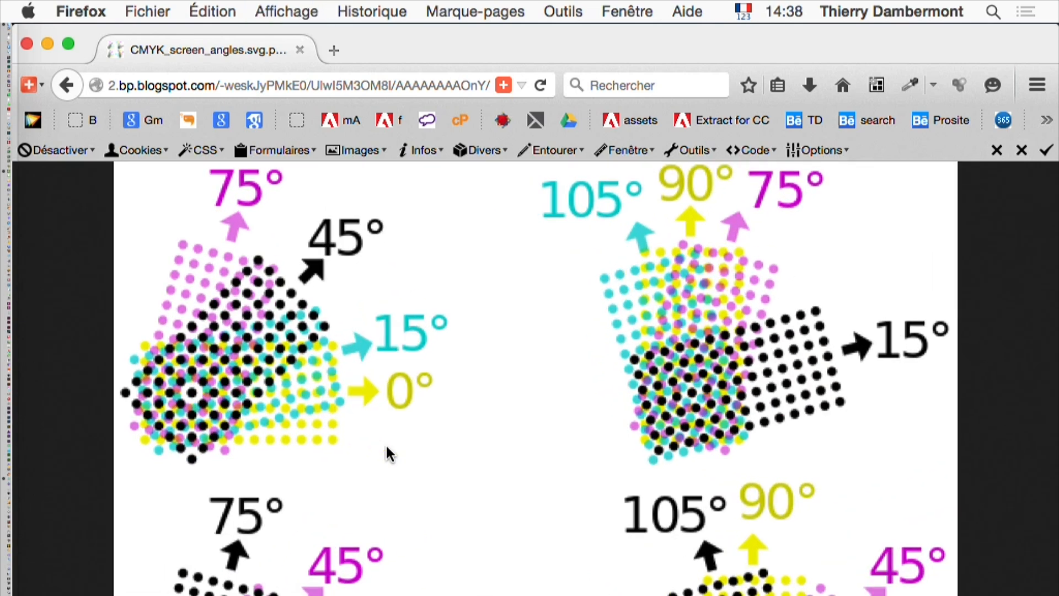
{"action": "key", "text": "super+Tab"}
{"action": "key", "text": "Tab"}
{"action": "key", "text": "Tab"}
{"action": "key", "text": "Tab"}
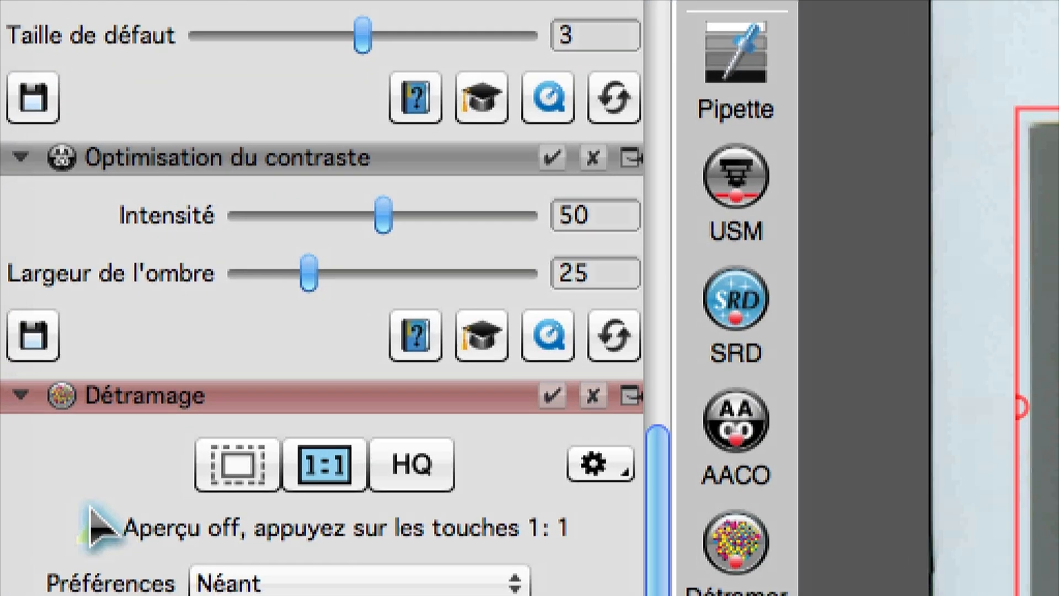
Step: Review the Détramage Préférences choices keeping Néant, then list the Linéature screen-ruling presets
{"action": "left_click", "coordinate": [215, 587]}
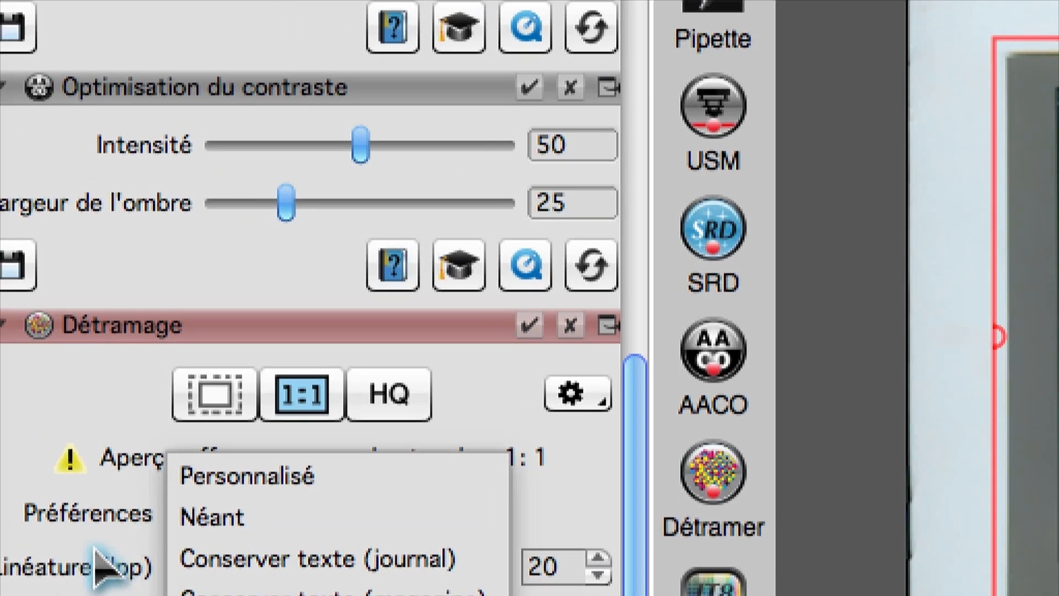
{"action": "left_click", "coordinate": [6, 535]}
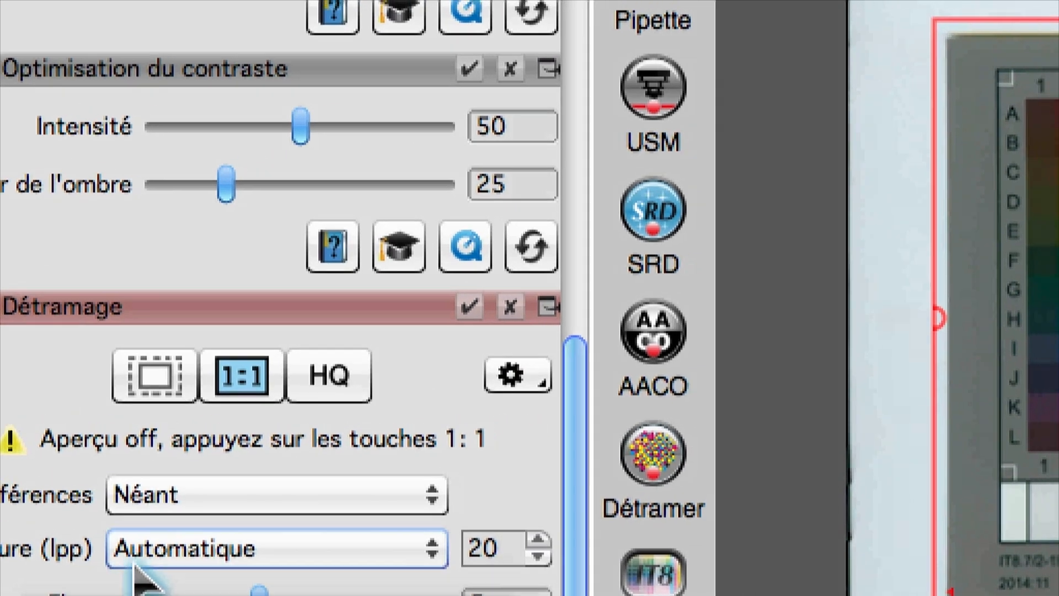
{"action": "left_click", "coordinate": [188, 549]}
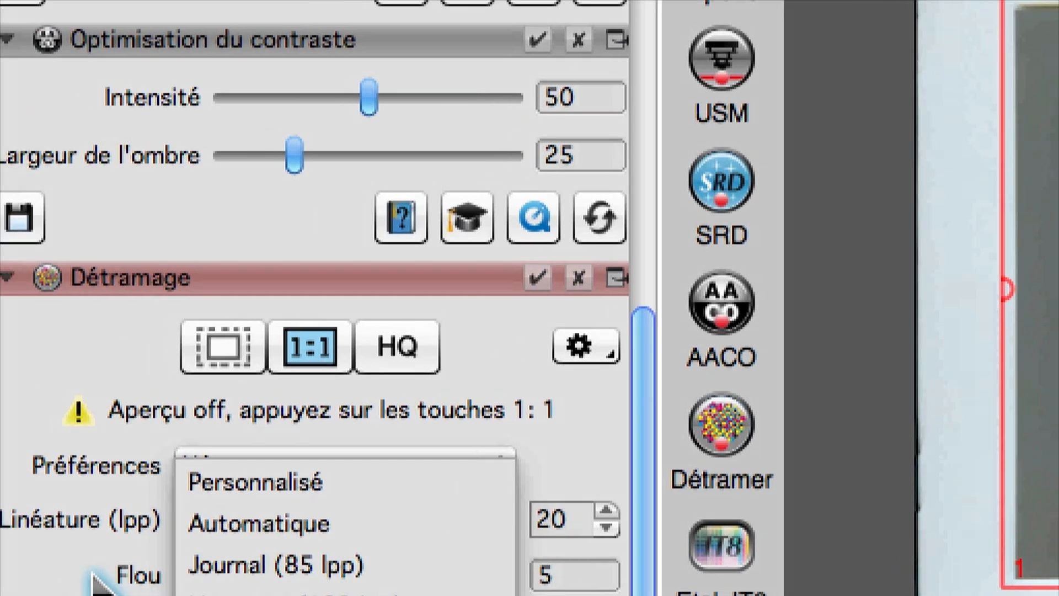
Step: Set the descreening screen ruling to Magazine (133 lpp) and lower the Flou blur to 4
{"action": "left_click", "coordinate": [14, 569]}
{"action": "left_click", "coordinate": [136, 556]}
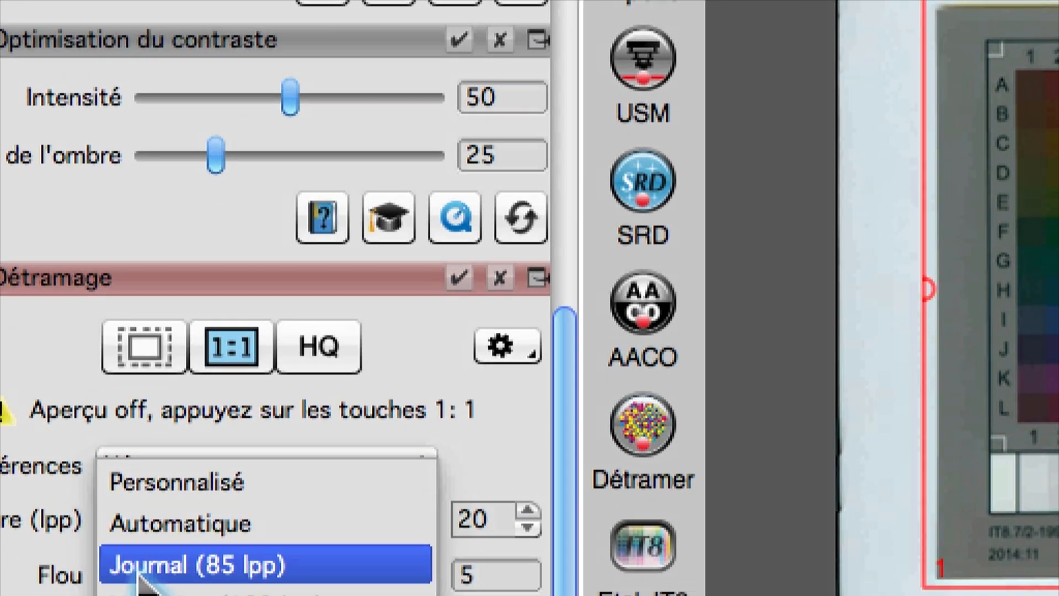
{"action": "left_click", "coordinate": [143, 587]}
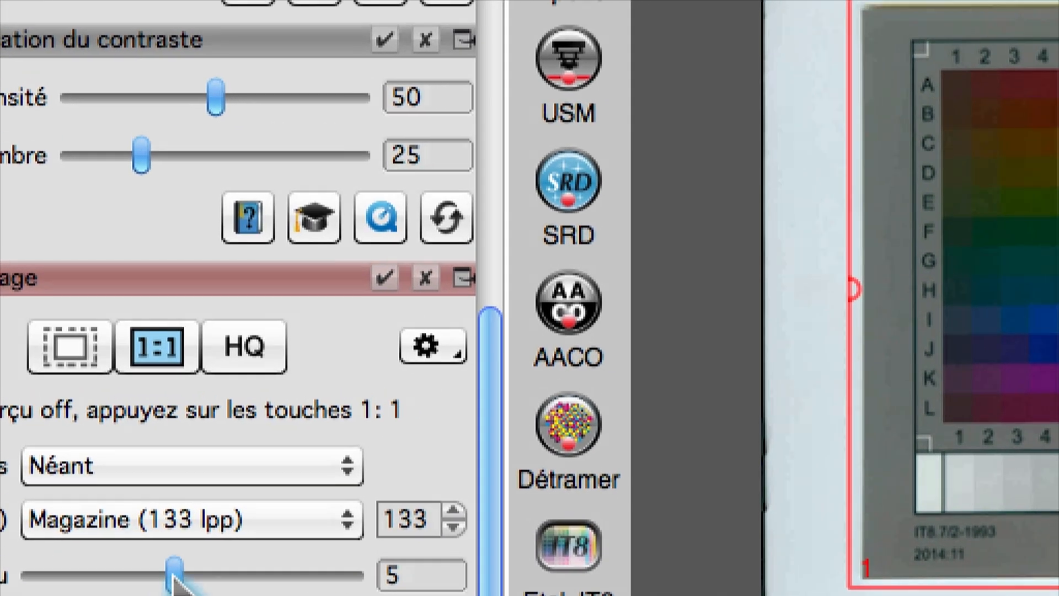
{"action": "left_click_drag", "start_coordinate": [174, 579], "coordinate": [138, 576]}
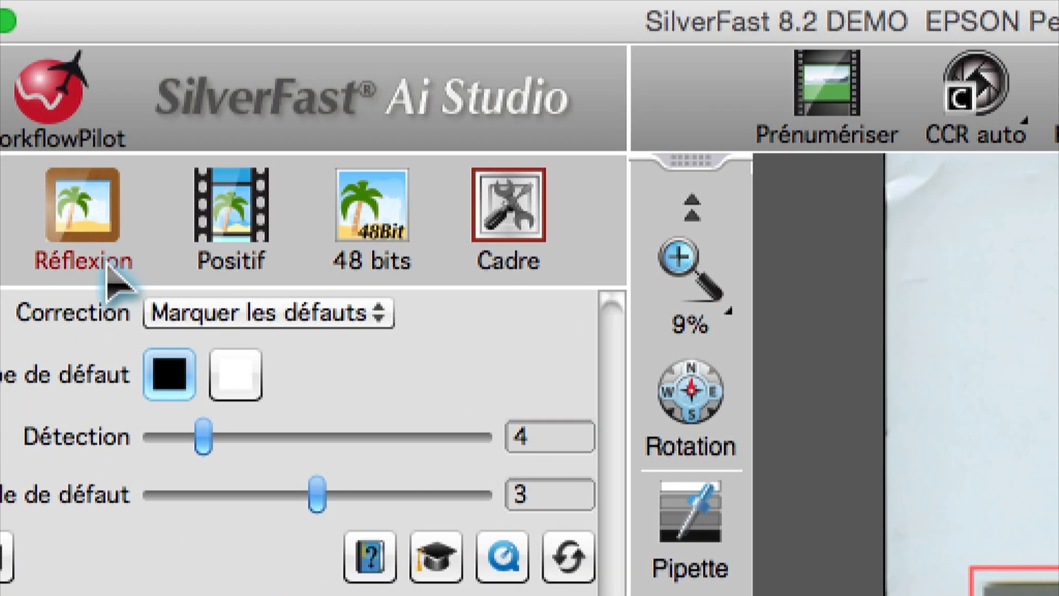
{"action": "left_click", "coordinate": [542, 196]}
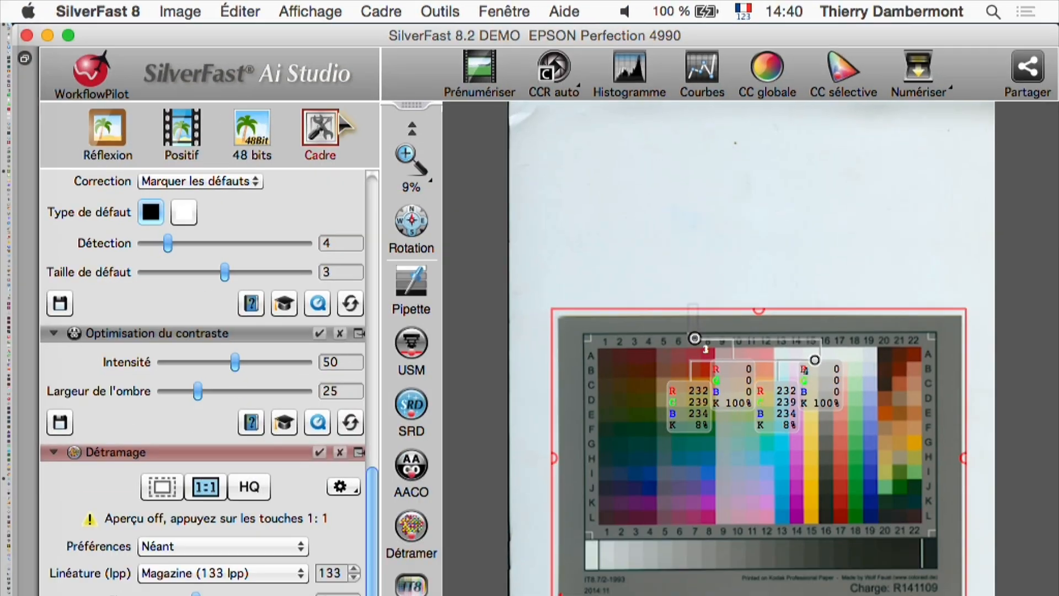
{"action": "left_click_drag", "start_coordinate": [371, 496], "coordinate": [381, 172]}
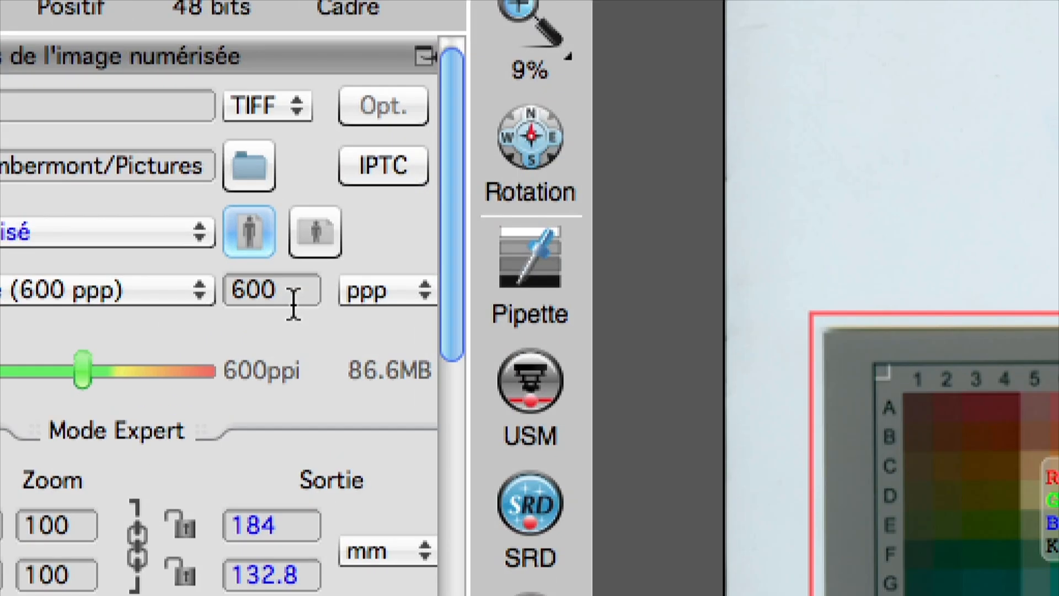
{"action": "left_click_drag", "start_coordinate": [279, 299], "coordinate": [228, 303]}
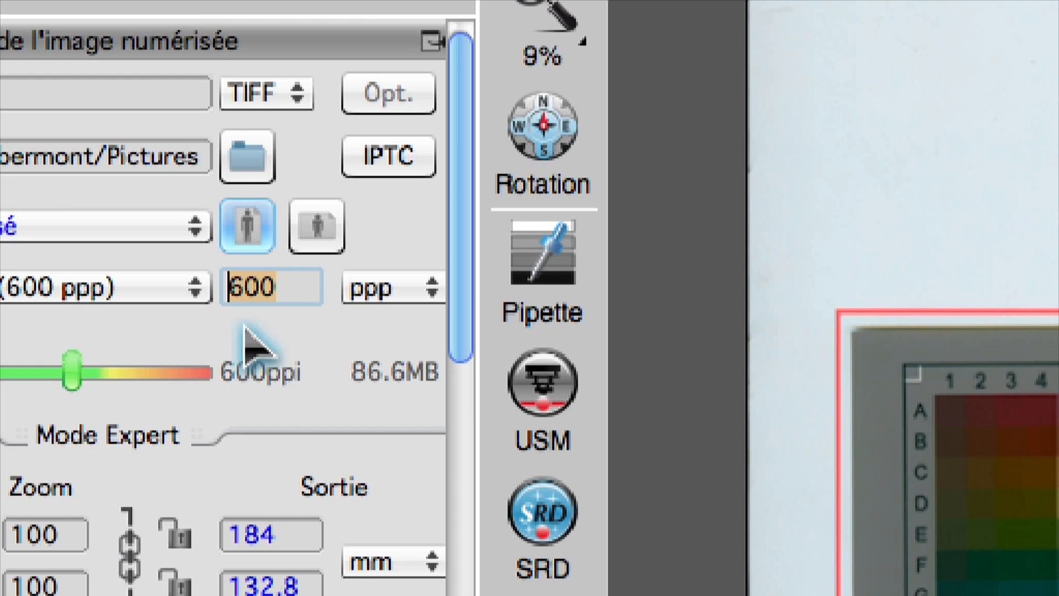
{"action": "type", "text": "2400"}
{"action": "key", "text": "Return"}
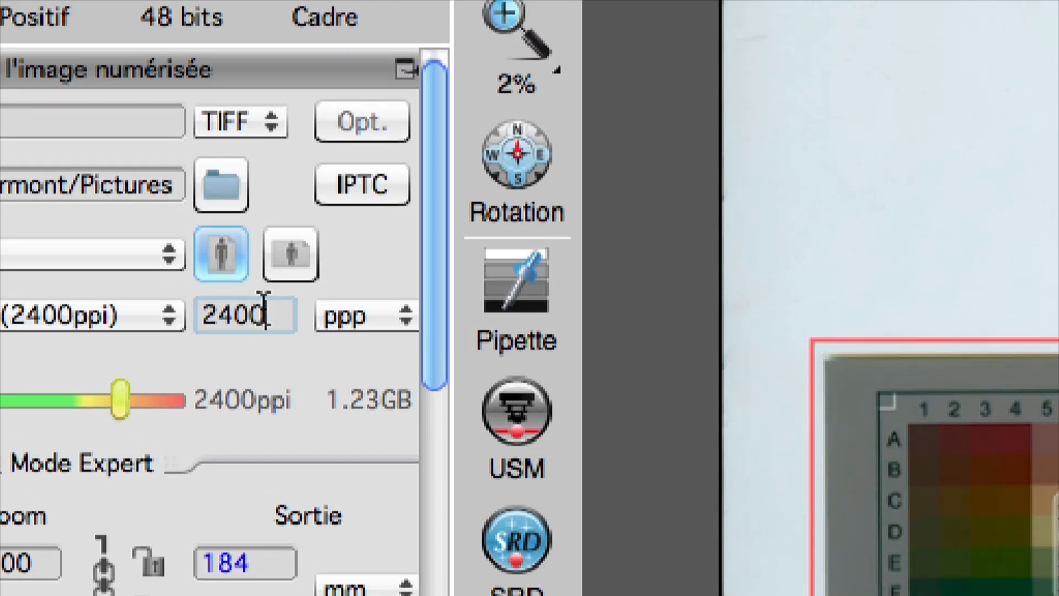
{"action": "left_click_drag", "start_coordinate": [221, 242], "coordinate": [135, 230]}
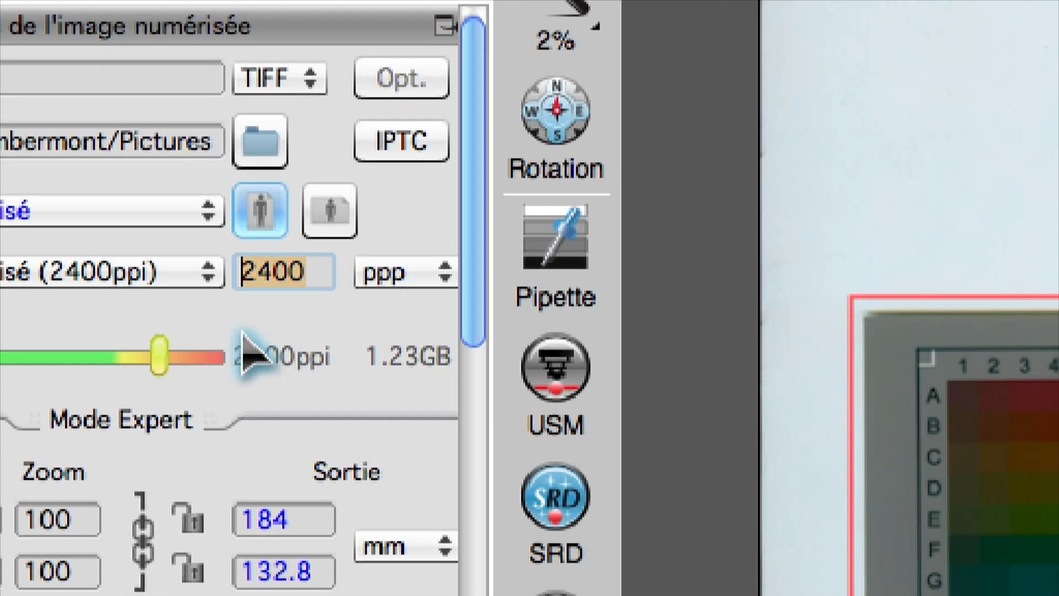
{"action": "type", "text": "600"}
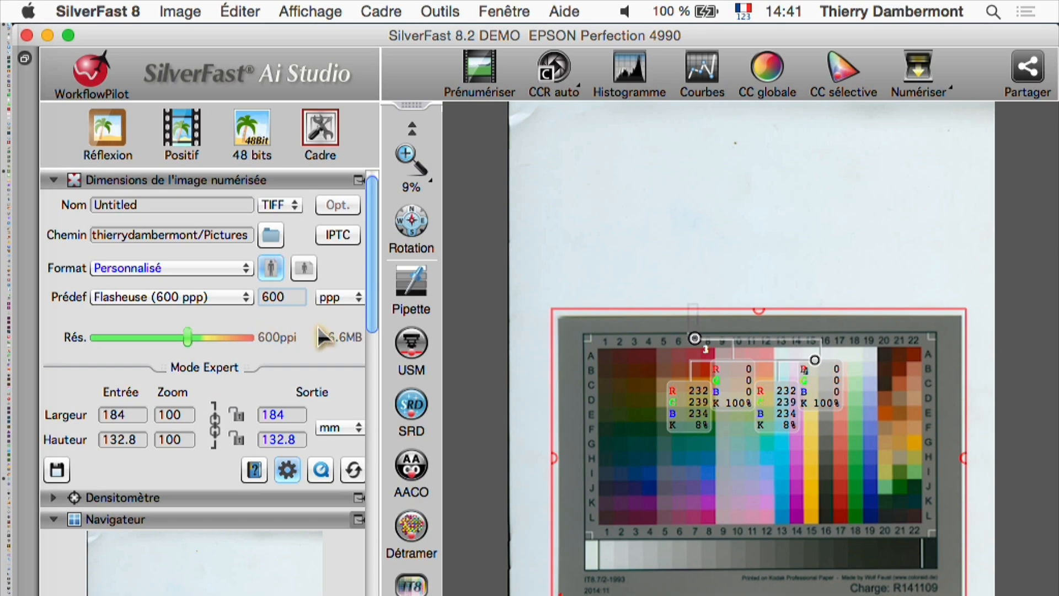
{"action": "scroll", "coordinate": [369, 313], "scroll_direction": "down", "scroll_amount": 10}
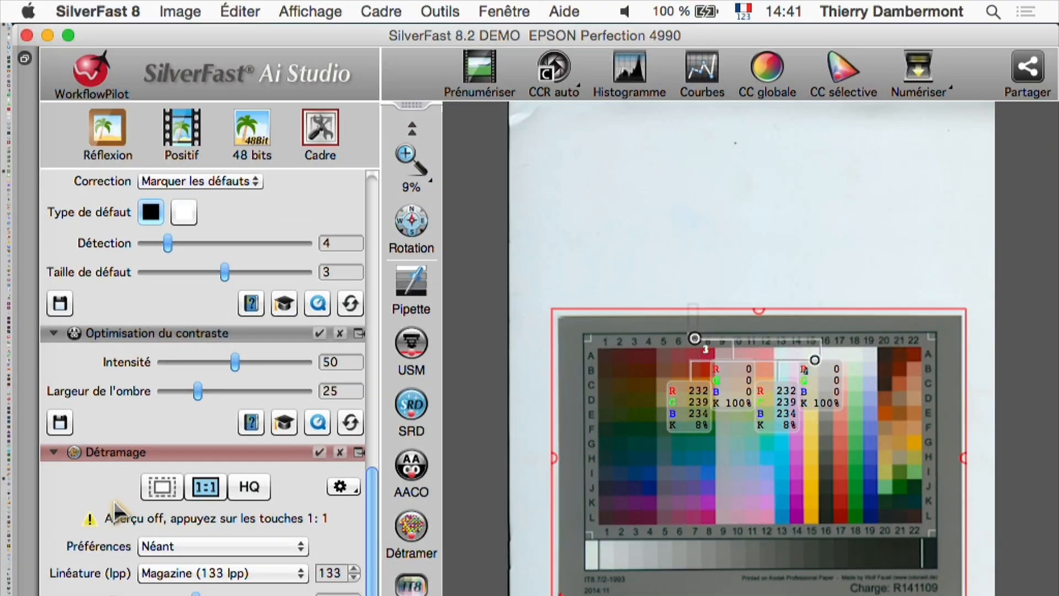
Step: Switch to Firefox showing the CMYK screen angles diagram
{"action": "key", "text": "super+Tab"}
{"action": "left_click", "coordinate": [416, 422]}
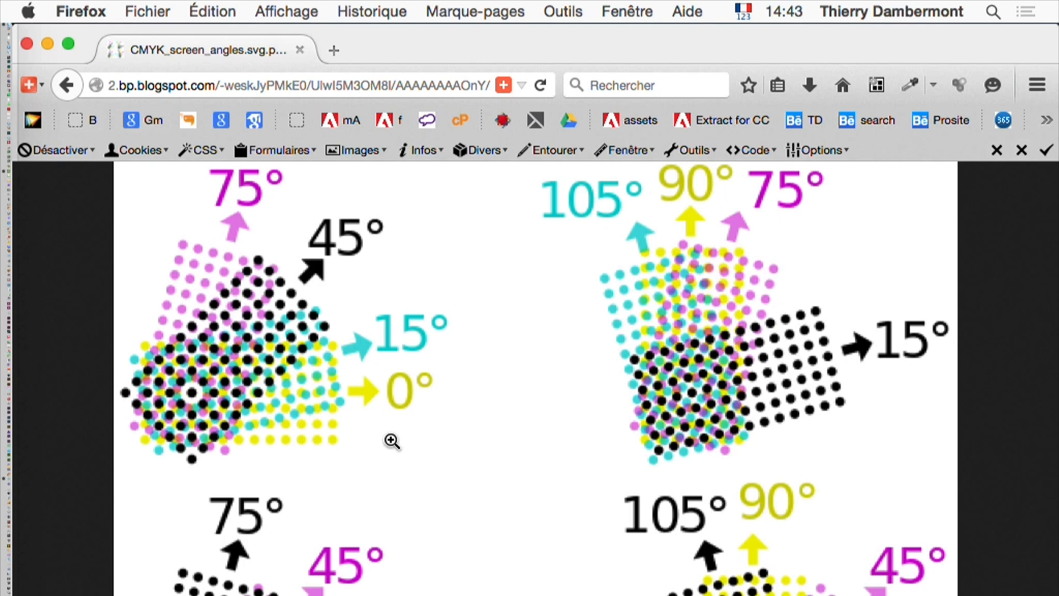
Step: Return to SilverFast 8 showing the IT8 target preview with Magazine (133 lpp) descreening
{"action": "key", "text": "super+Tab"}
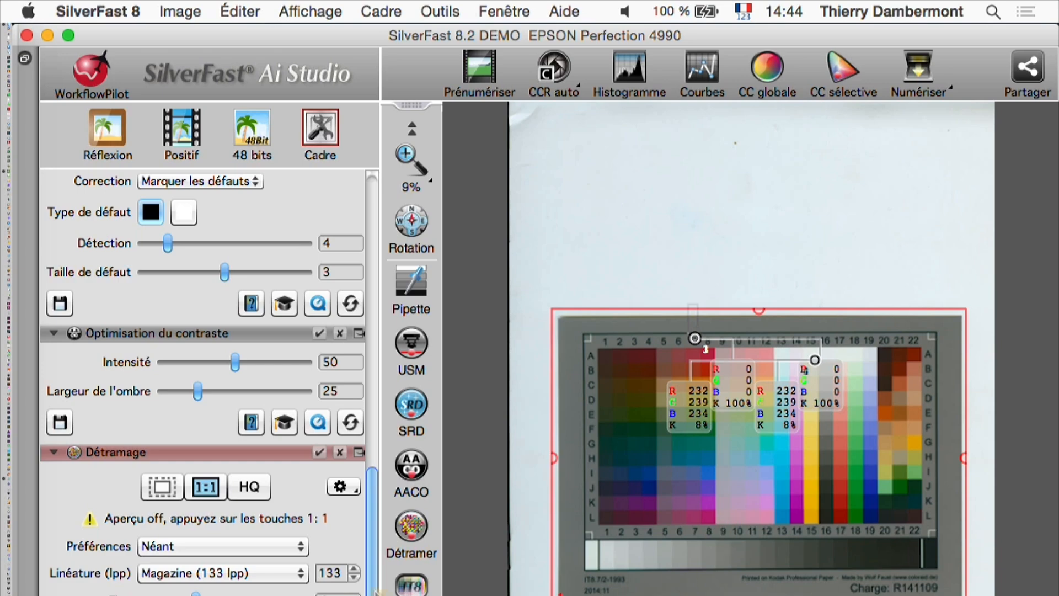
Step: Scroll the settings panel to the Détramage section, then switch back to Firefox
{"action": "scroll", "coordinate": [353, 578], "scroll_direction": "up", "scroll_amount": 10}
{"action": "scroll", "coordinate": [353, 578], "scroll_direction": "down", "scroll_amount": 6}
{"action": "scroll", "coordinate": [352, 571], "scroll_direction": "down", "scroll_amount": 3}
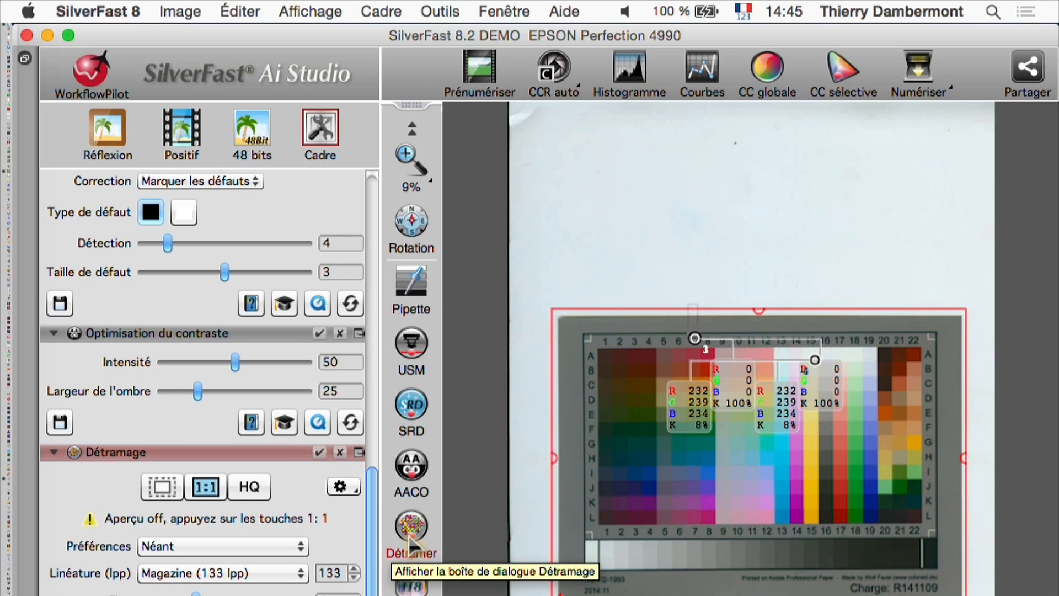
{"action": "key", "text": "super+Tab"}
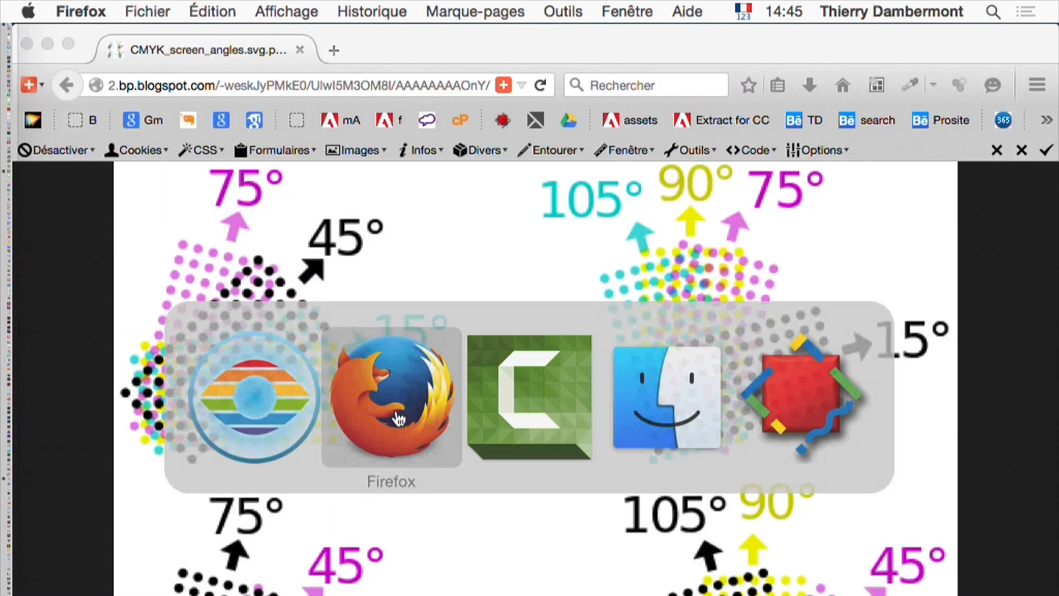
Step: In a new Firefox window, search Google Belgique for 'trame stochastique'
{"action": "left_click", "coordinate": [147, 11]}
{"action": "left_click", "coordinate": [159, 62]}
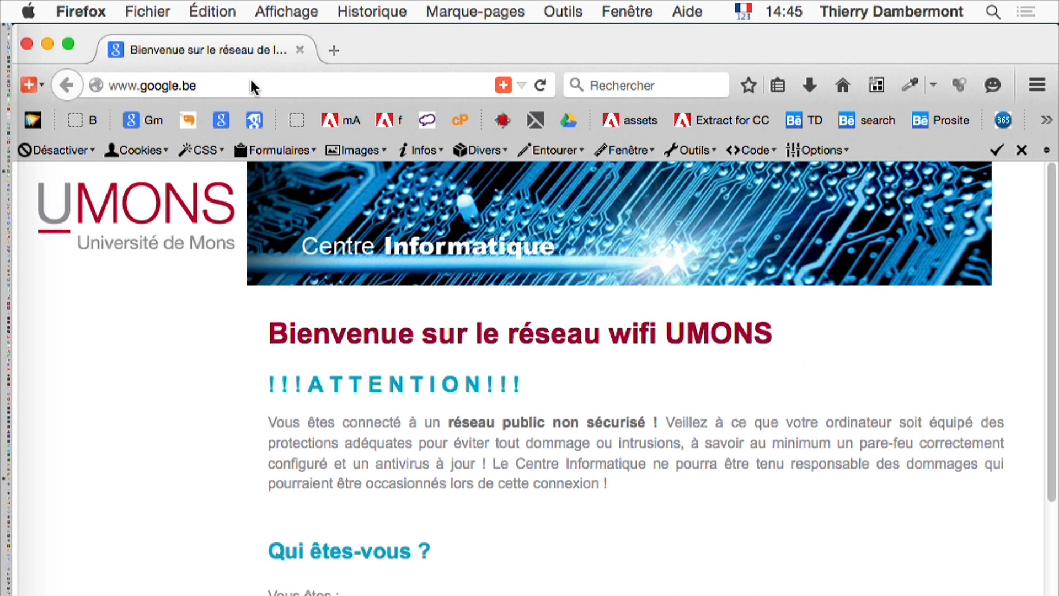
{"action": "left_click", "coordinate": [221, 120]}
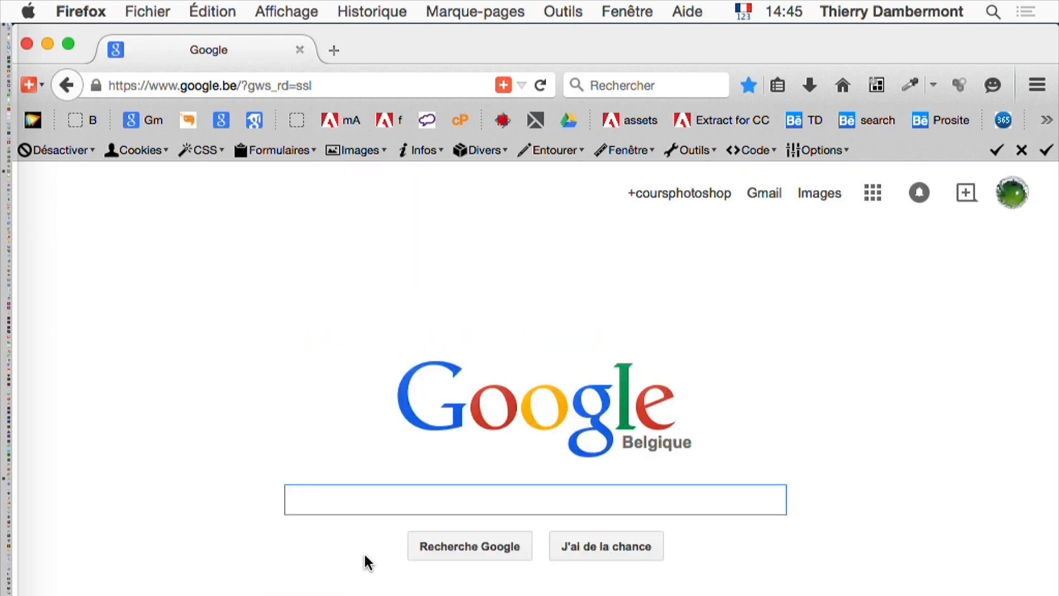
{"action": "type", "text": "trame "}
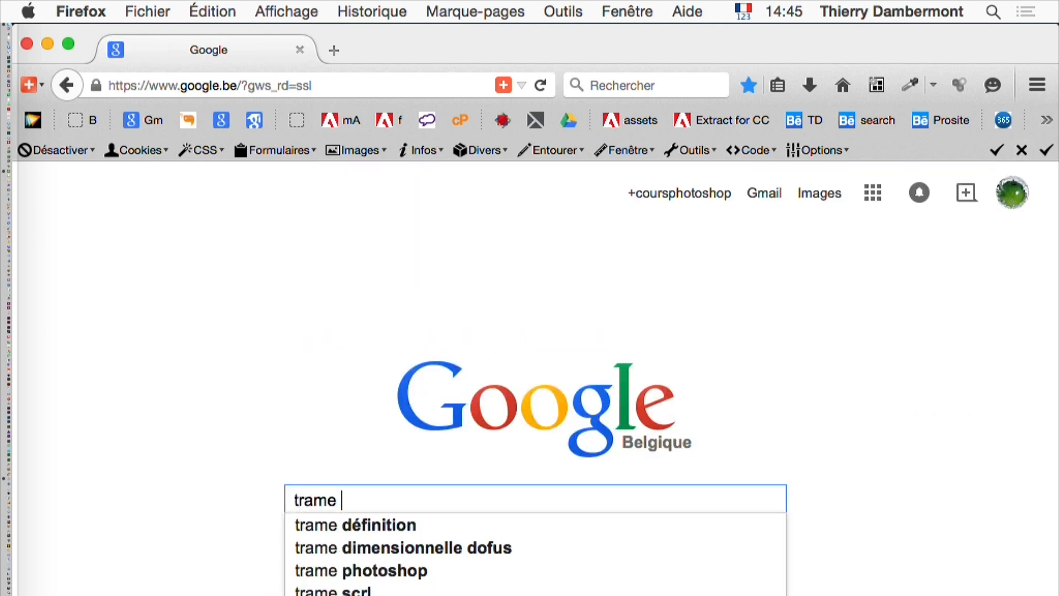
{"action": "type", "text": "sto"}
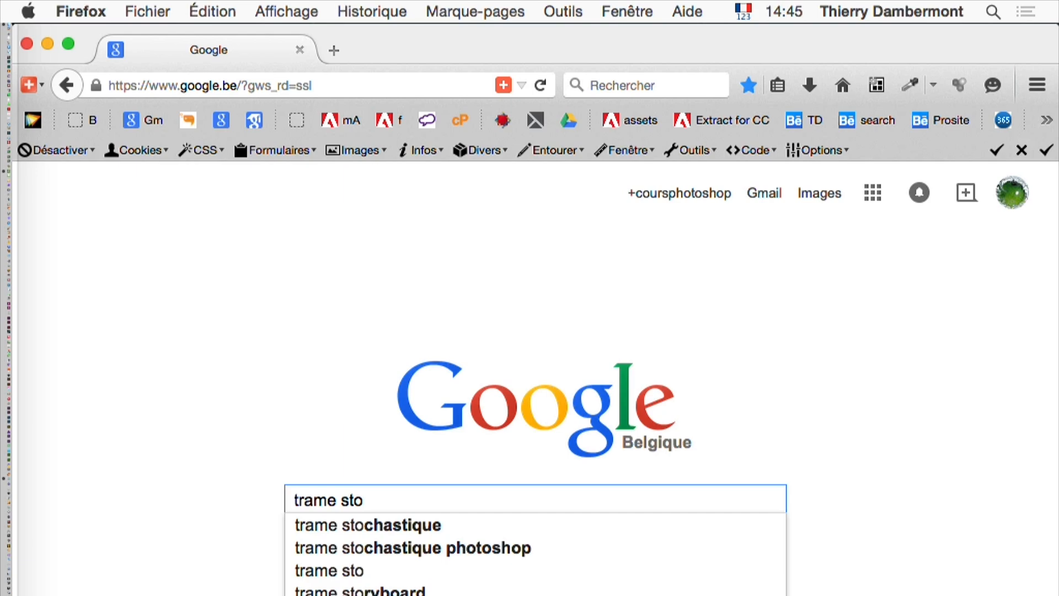
{"action": "left_click", "coordinate": [365, 524]}
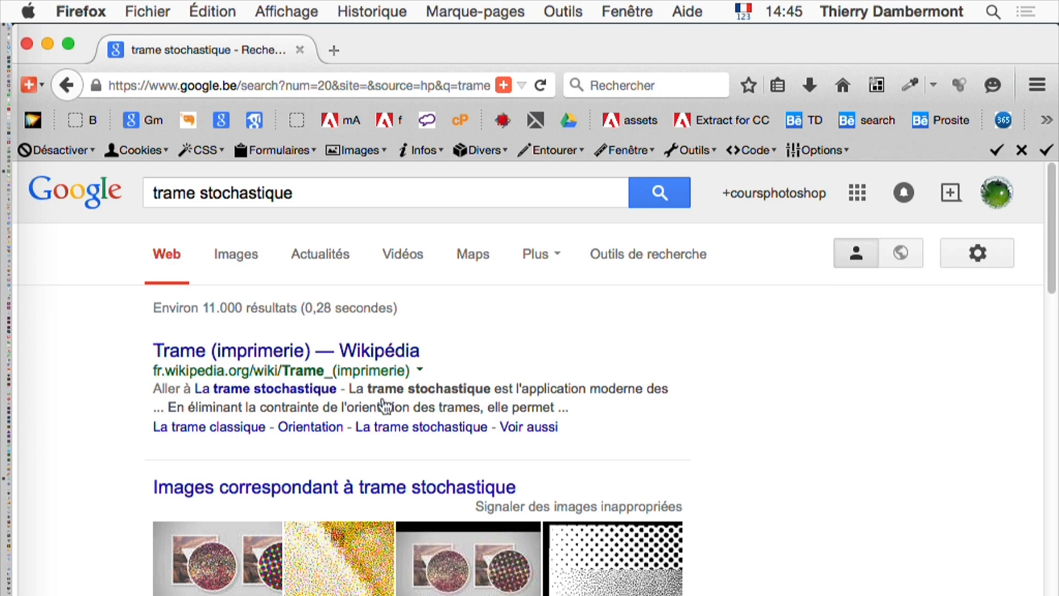
Step: Show image results and open the densitometry halftone strip image in a new tab, adjusting page zoom
{"action": "left_click", "coordinate": [234, 254]}
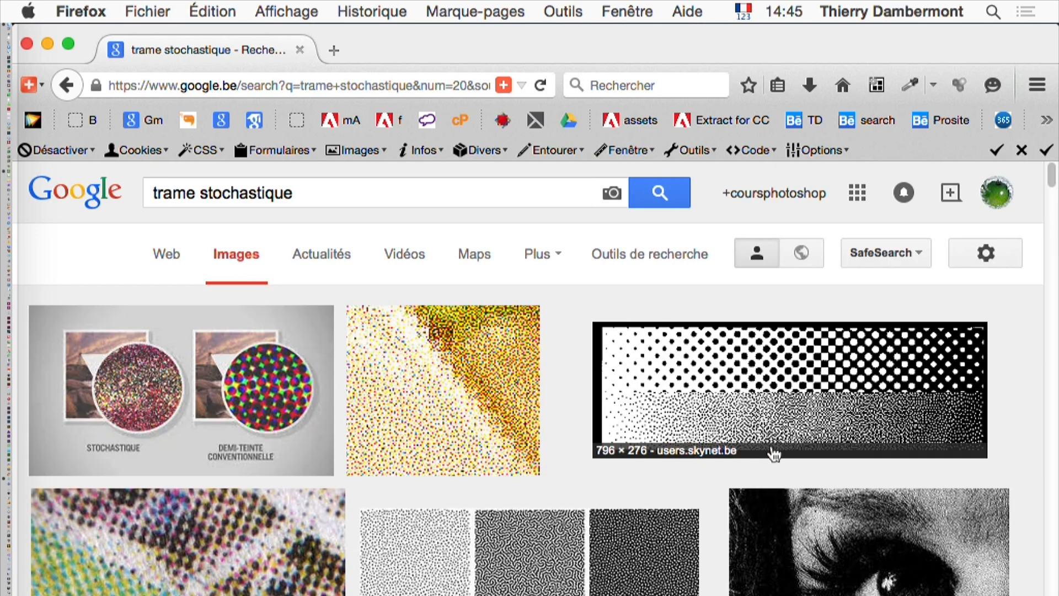
{"action": "left_click", "coordinate": [832, 412], "text": "super"}
{"action": "left_click", "coordinate": [386, 53]}
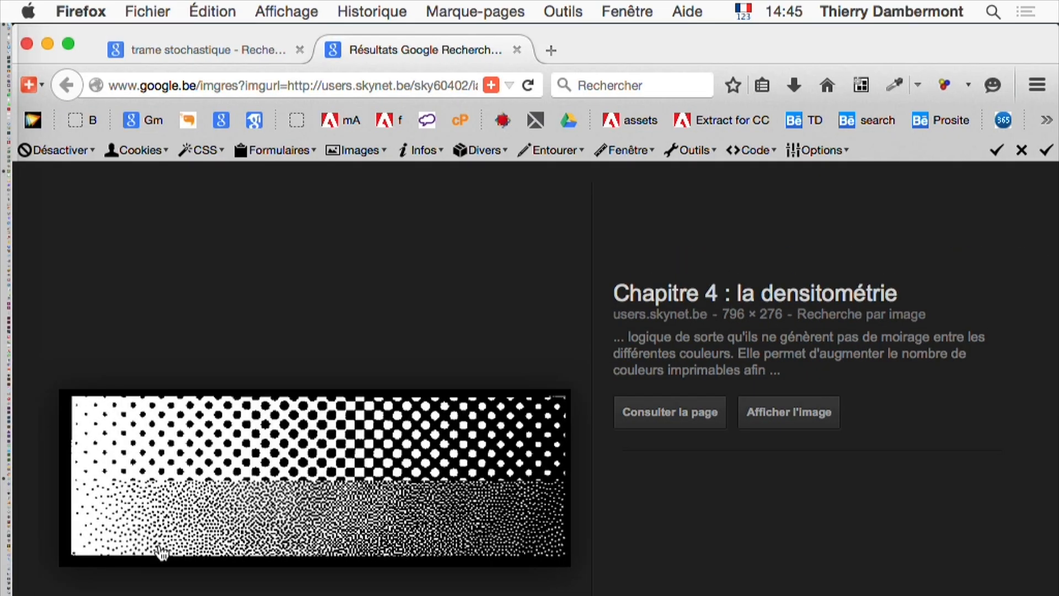
{"action": "key", "text": "super+minus"}
{"action": "key", "text": "super+minus"}
{"action": "key", "text": "super+plus"}
{"action": "key", "text": "super+plus"}
{"action": "key", "text": "super+plus"}
{"action": "key", "text": "super+plus"}
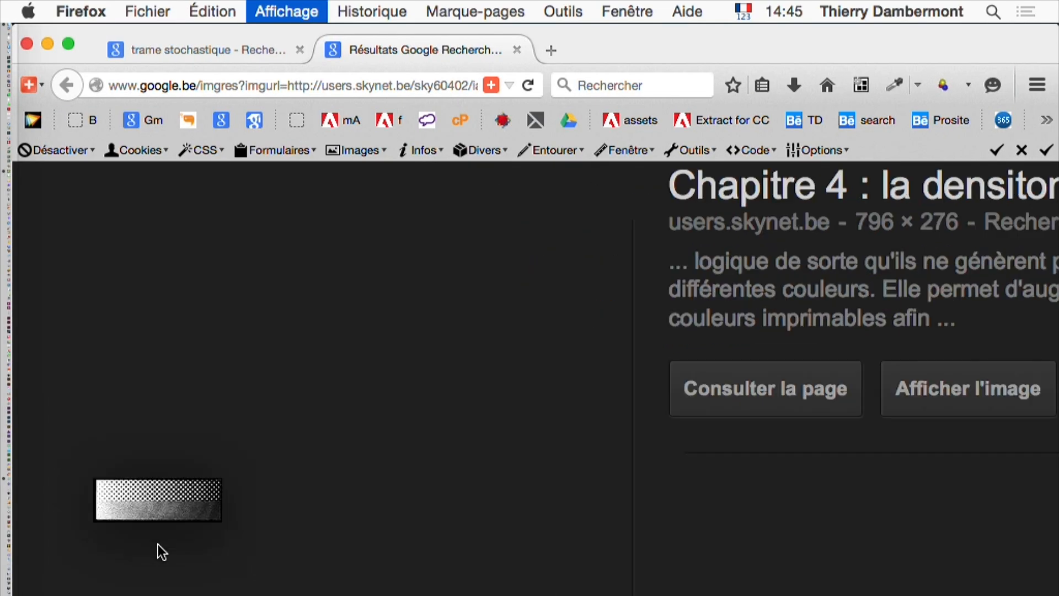
{"action": "key", "text": "super+minus"}
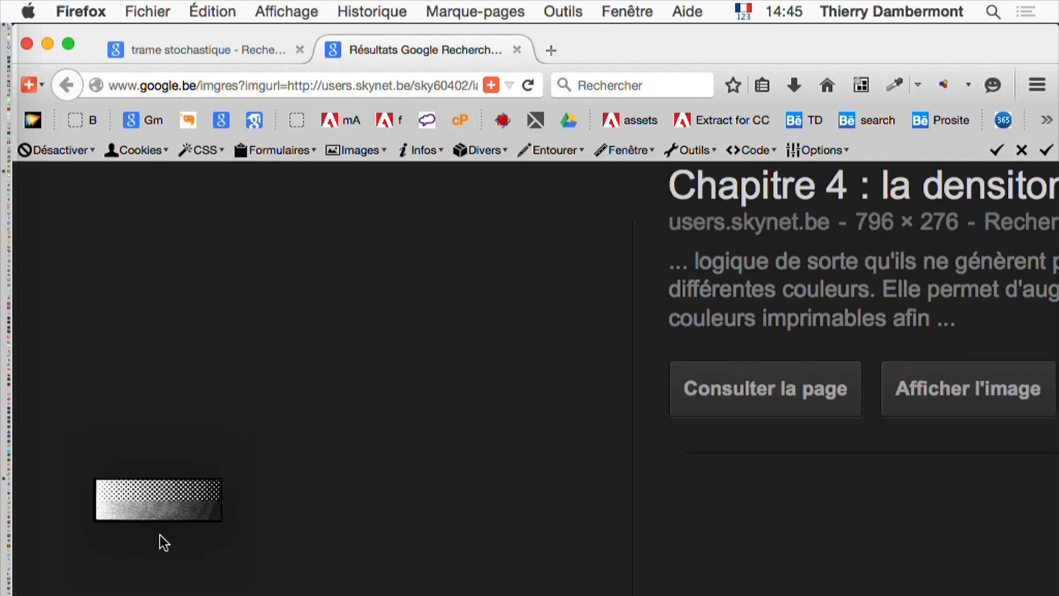
{"action": "key", "text": "super+plus"}
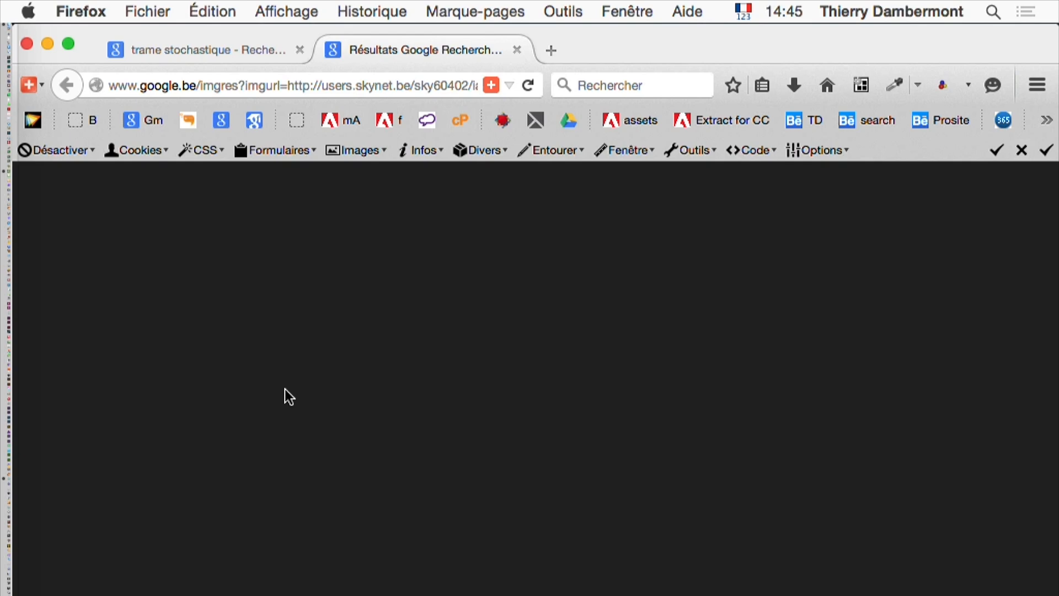
{"action": "left_click", "coordinate": [286, 11]}
{"action": "mouse_move", "coordinate": [314, 87]}
{"action": "left_click", "coordinate": [659, 110]}
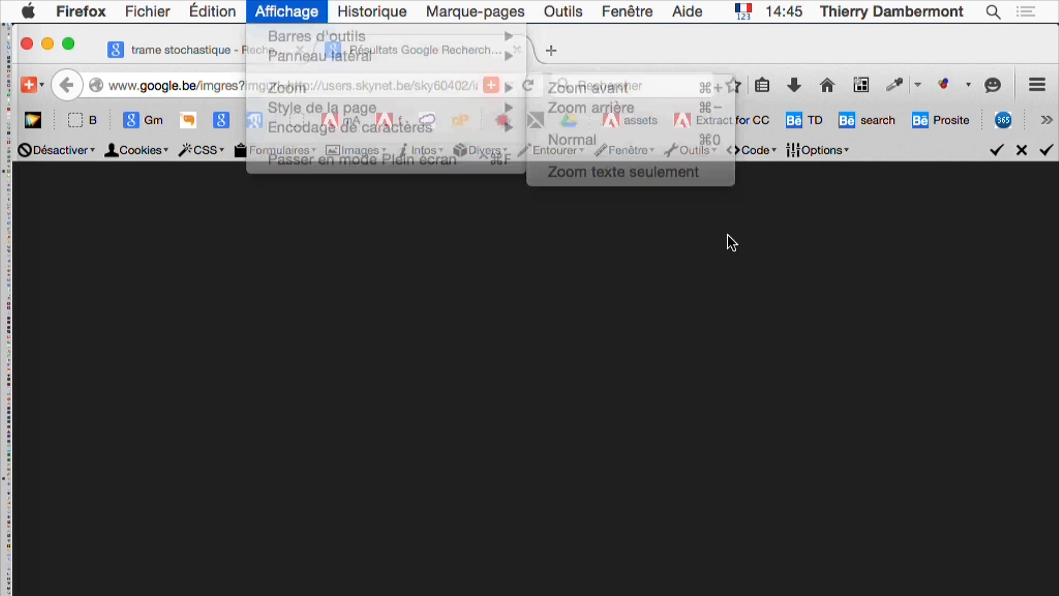
Step: Open the stochastic versus conventional halftone comparison image in a new tab
{"action": "left_click", "coordinate": [228, 49]}
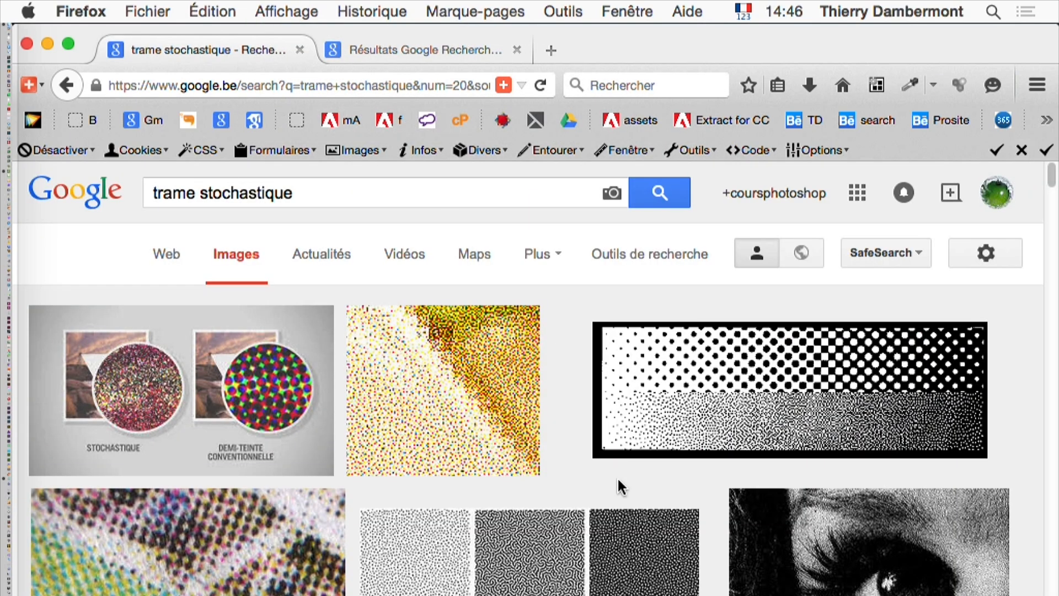
{"action": "left_click", "coordinate": [141, 386], "text": "super"}
{"action": "left_click", "coordinate": [438, 48]}
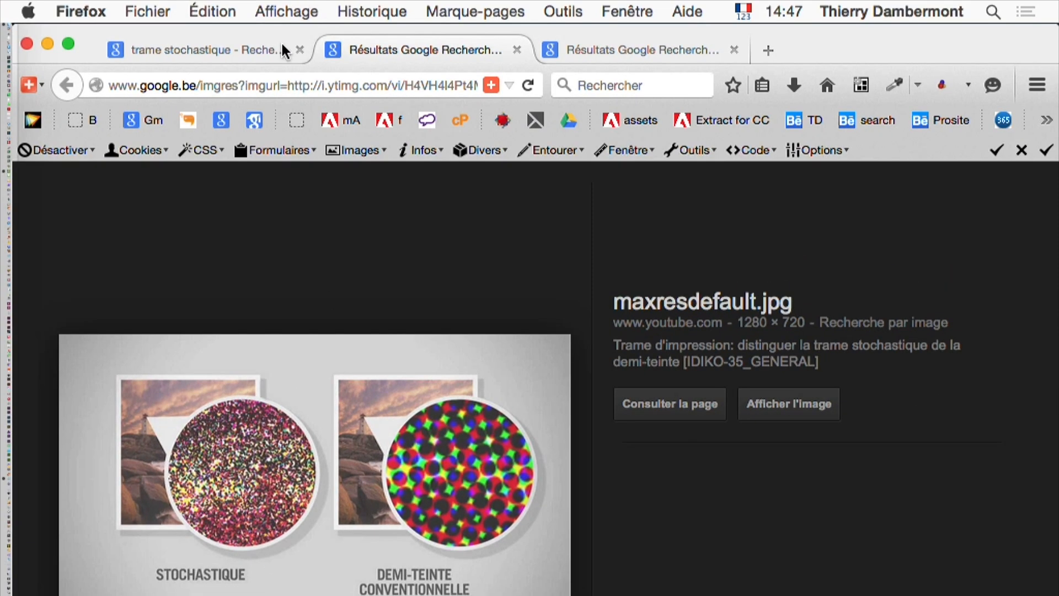
Step: Open the Trame Aléatoire image from the results in its own tab
{"action": "left_click", "coordinate": [254, 51]}
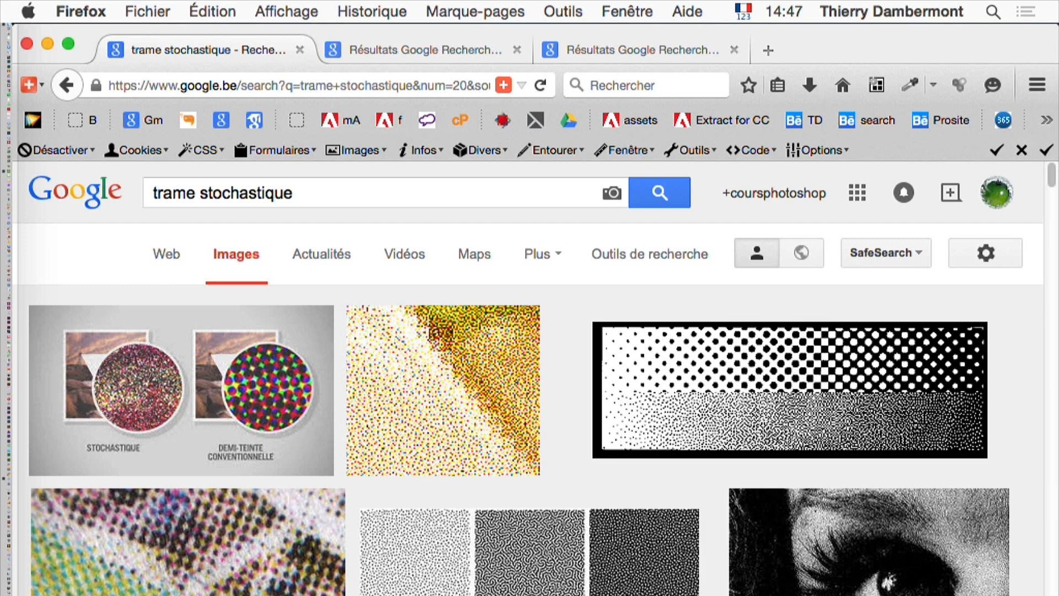
{"action": "left_click", "coordinate": [110, 582], "text": "super"}
{"action": "left_click", "coordinate": [398, 49]}
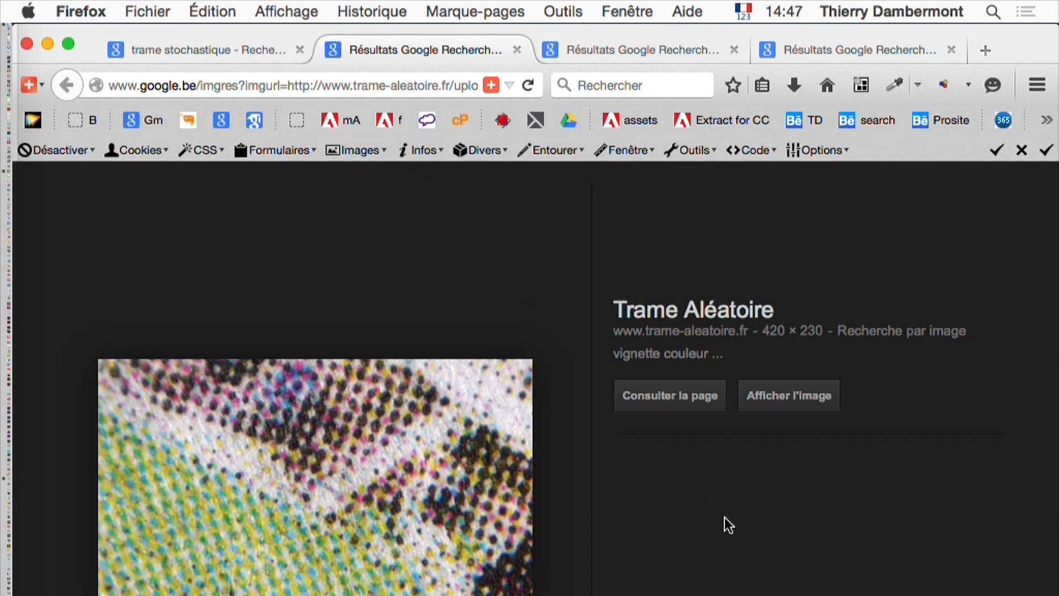
Step: Open the Wikipedia halftone image full size in a new tab and enlarge it
{"action": "key", "text": "ctrl+shift+Tab"}
{"action": "scroll", "coordinate": [739, 513], "scroll_direction": "down", "scroll_amount": 8}
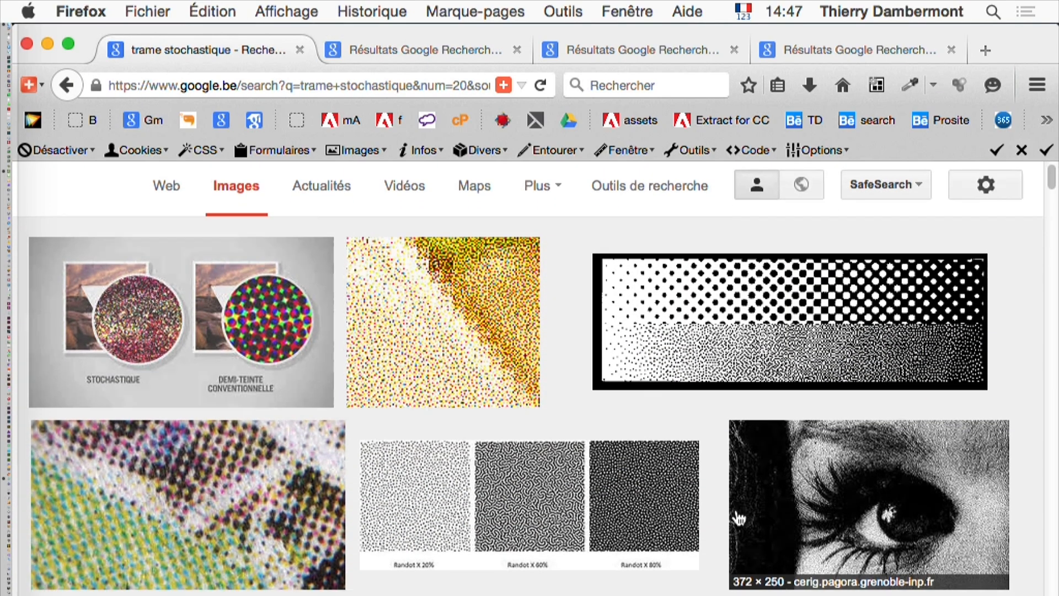
{"action": "scroll", "coordinate": [734, 517], "scroll_direction": "up", "scroll_amount": 2}
{"action": "scroll", "coordinate": [733, 514], "scroll_direction": "up", "scroll_amount": 2}
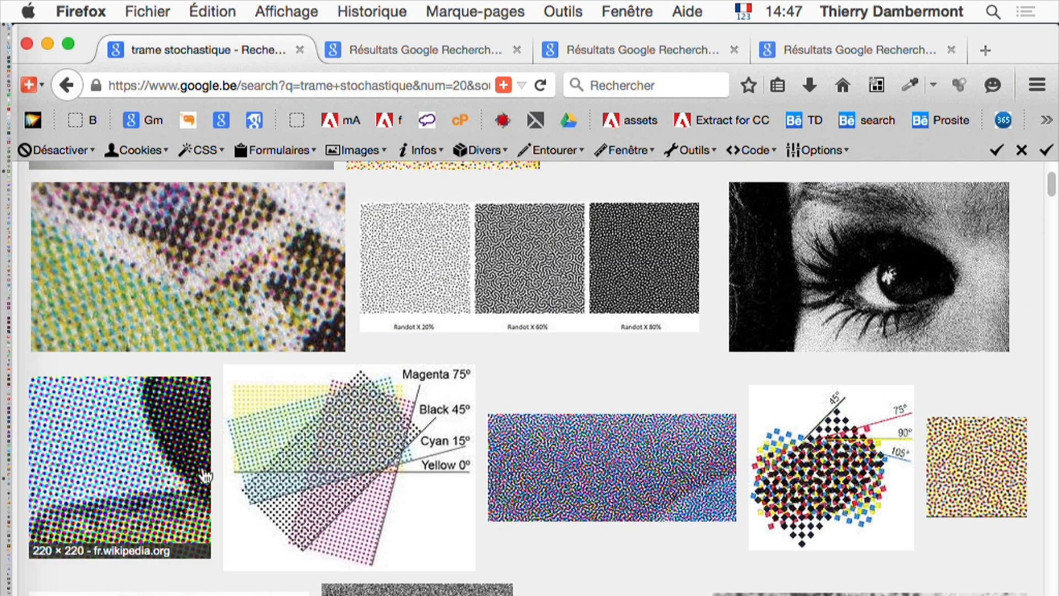
{"action": "middle_click", "coordinate": [156, 463]}
{"action": "left_click", "coordinate": [379, 50]}
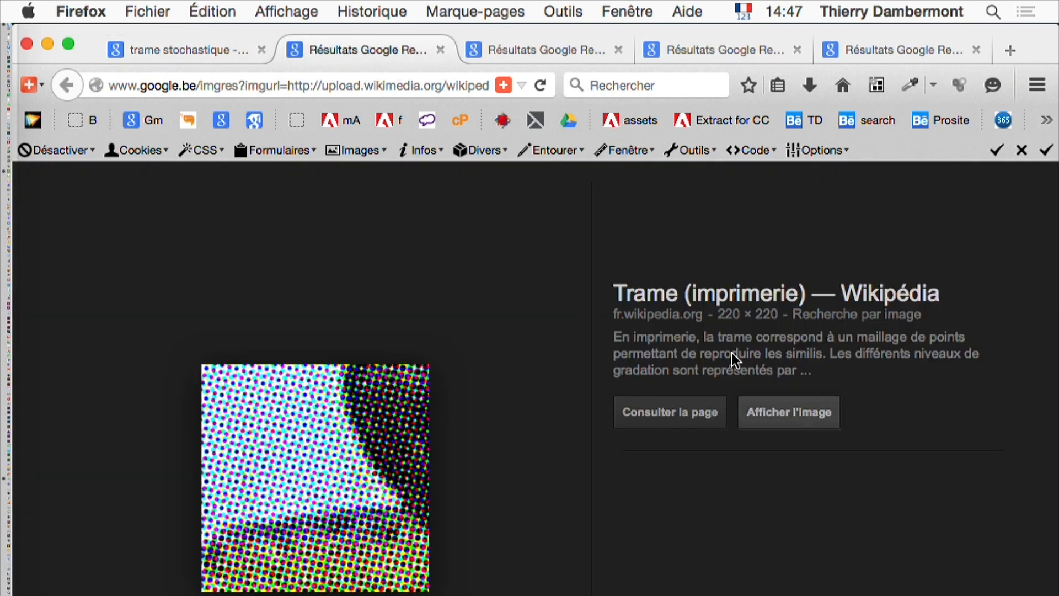
{"action": "left_click", "coordinate": [778, 412]}
{"action": "key", "text": "super+plus"}
{"action": "key", "text": "super+plus"}
{"action": "key", "text": "super+plus"}
{"action": "key", "text": "super+plus"}
{"action": "key", "text": "super+plus"}
{"action": "key", "text": "super+plus"}
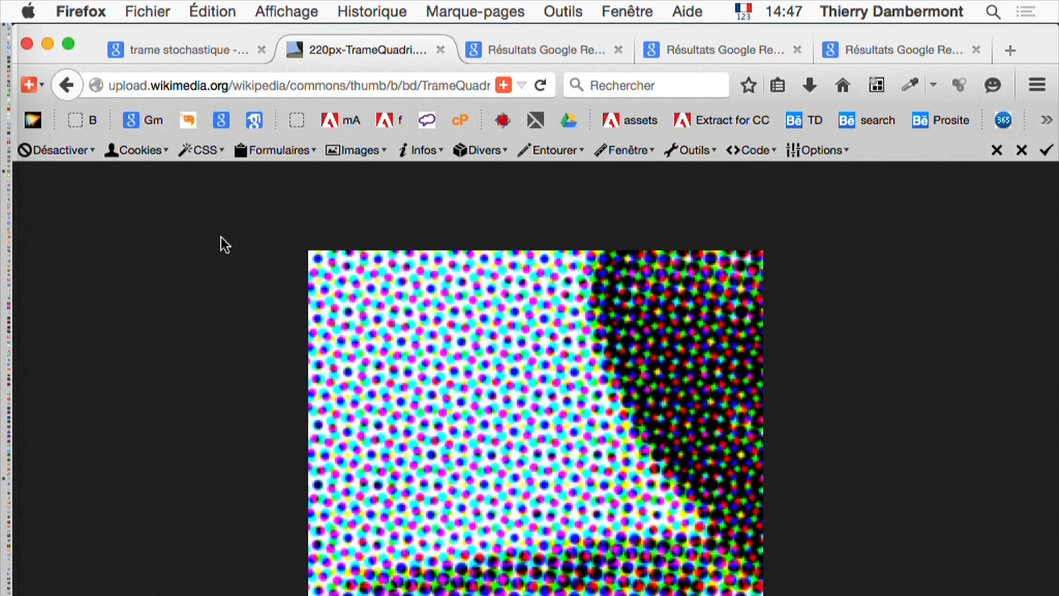
Step: Shrink the trame stochastique image results to show more thumbnails per row
{"action": "left_click", "coordinate": [142, 48]}
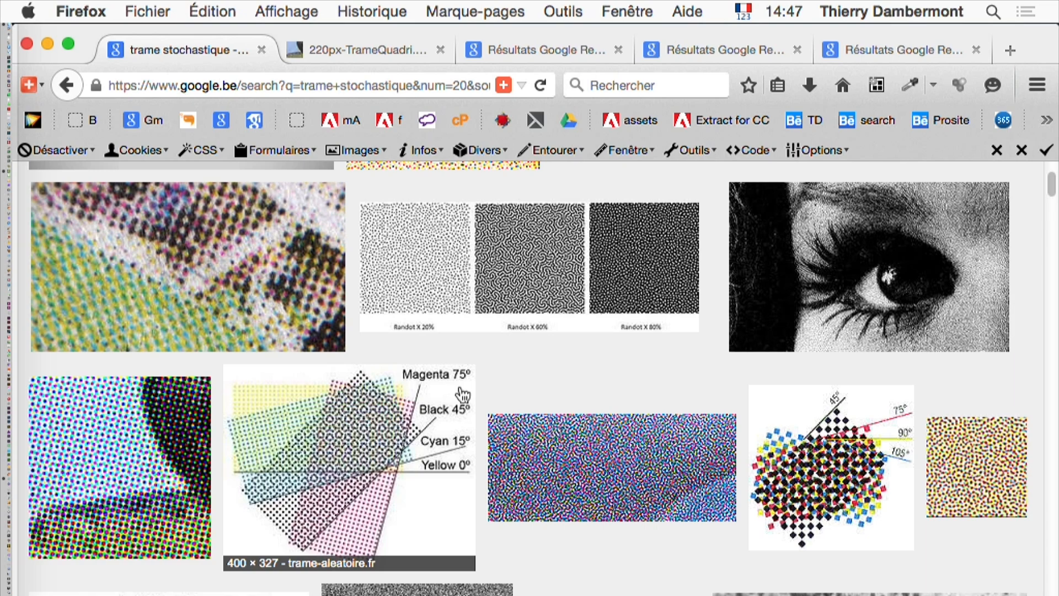
{"action": "key", "text": "super+minus"}
{"action": "key", "text": "super+minus"}
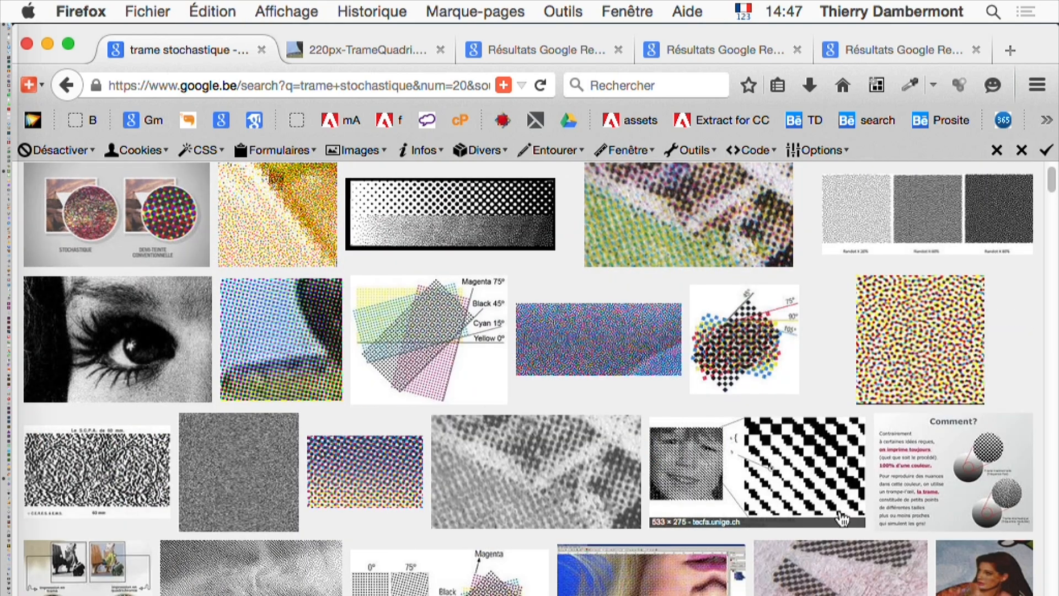
{"action": "key", "text": "super+Tab"}
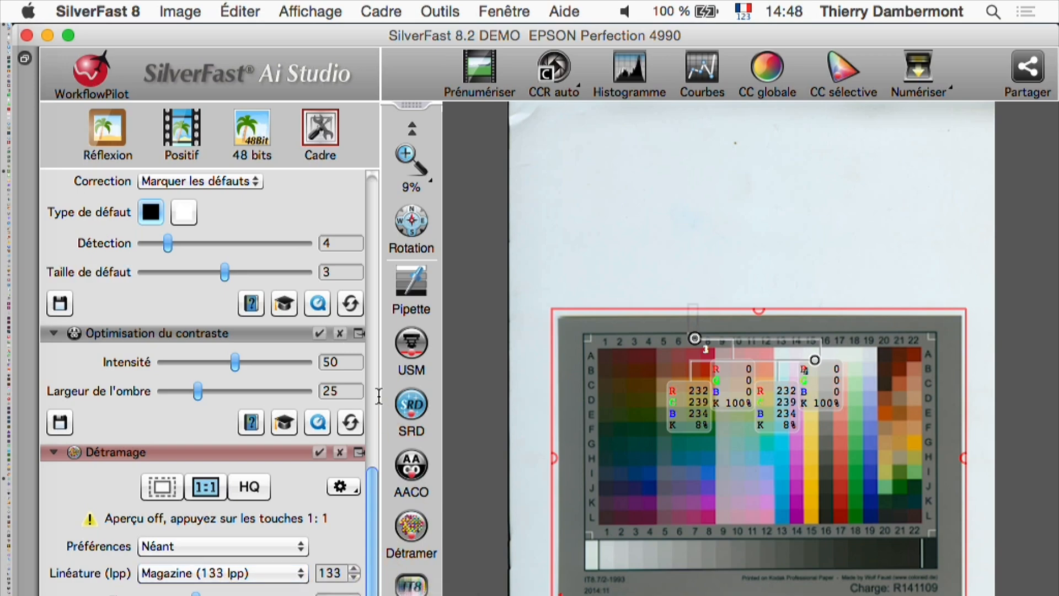
{"action": "key", "text": "super+Tab"}
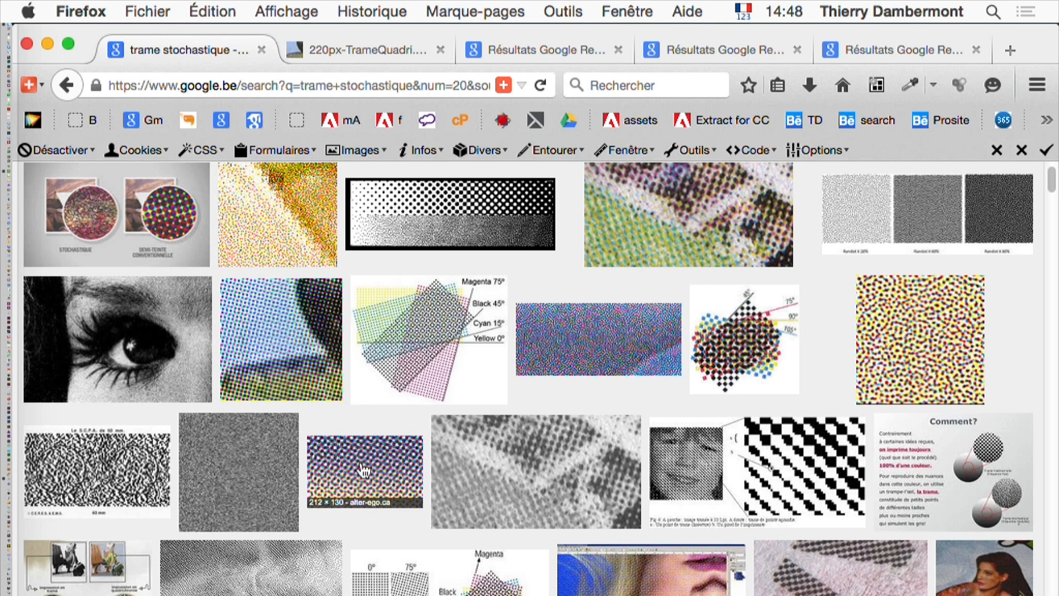
Step: Open the sartoretti.org screened vs four-colour printing illustration full-size in Firefox, then return to SilverFast 8
{"action": "middle_click", "coordinate": [88, 568]}
{"action": "left_click", "coordinate": [346, 55]}
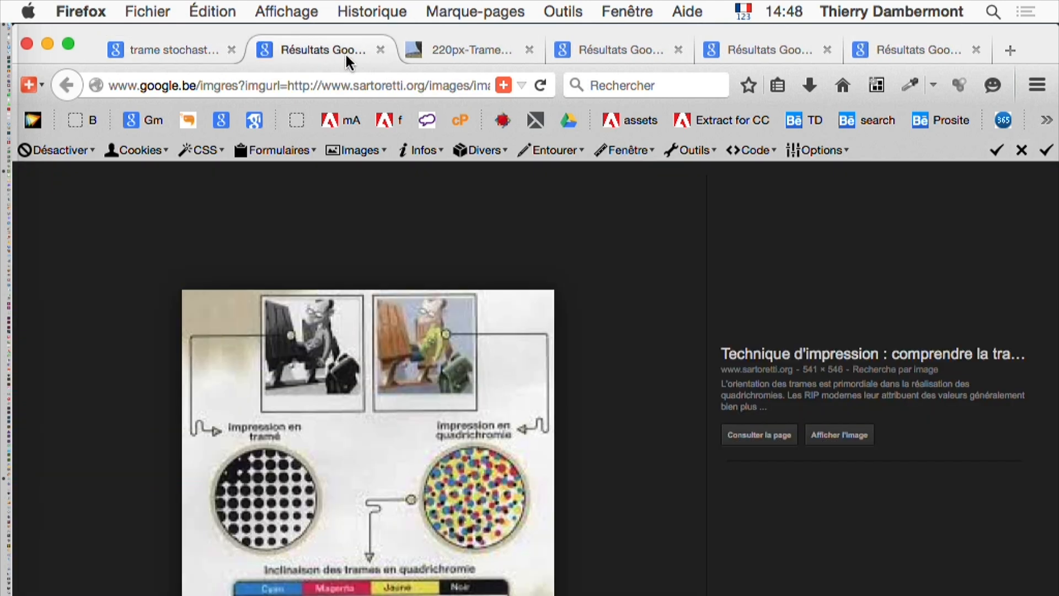
{"action": "left_click", "coordinate": [860, 436]}
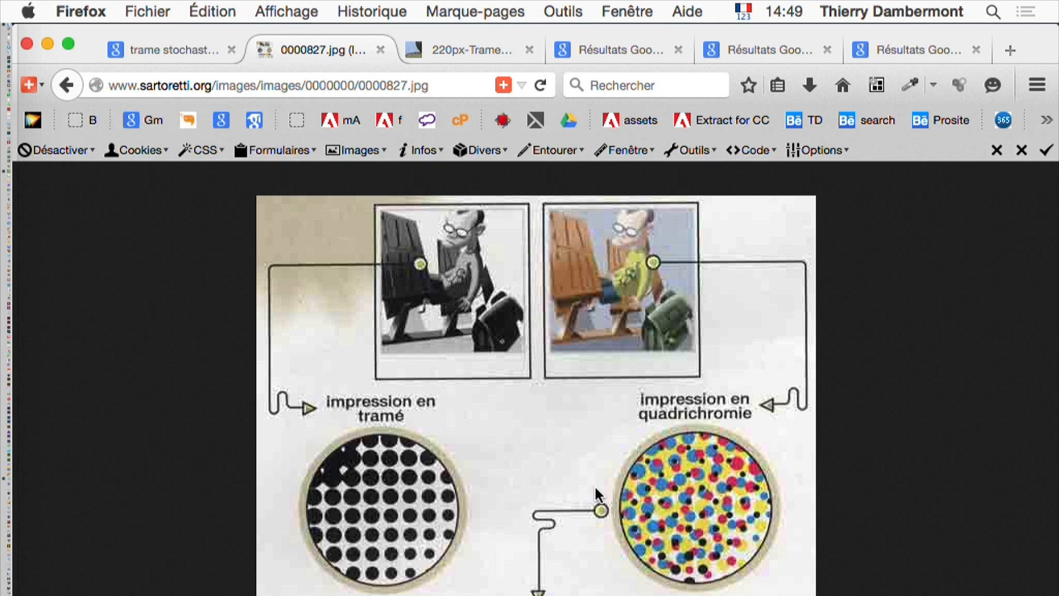
{"action": "key", "text": "super+Tab"}
{"action": "left_click", "coordinate": [512, 424]}
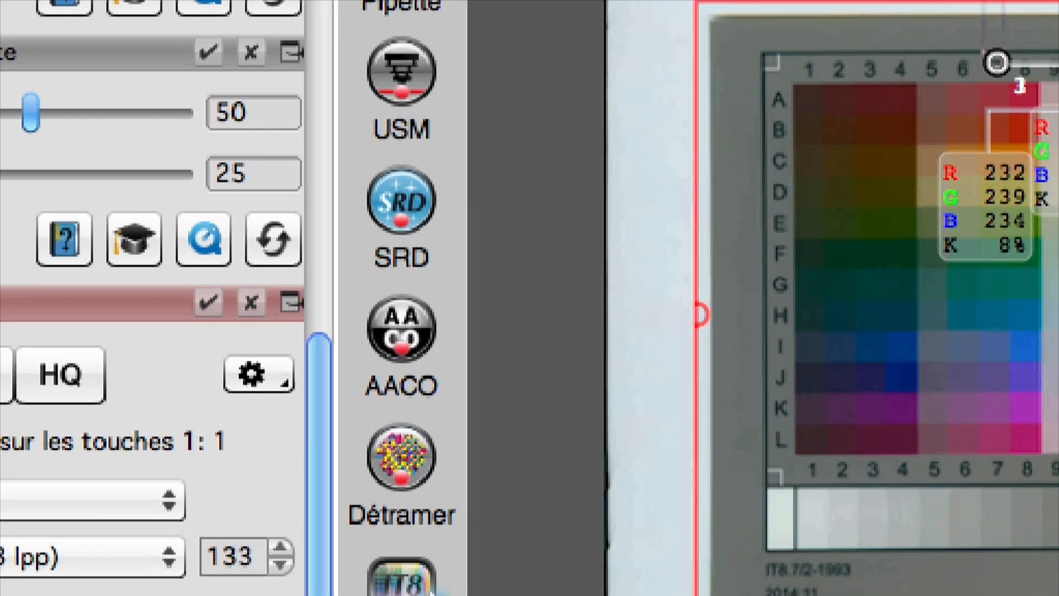
Step: Try IT8 auto-calibration and dismiss the demo-version unavailable warning
{"action": "left_click", "coordinate": [422, 593]}
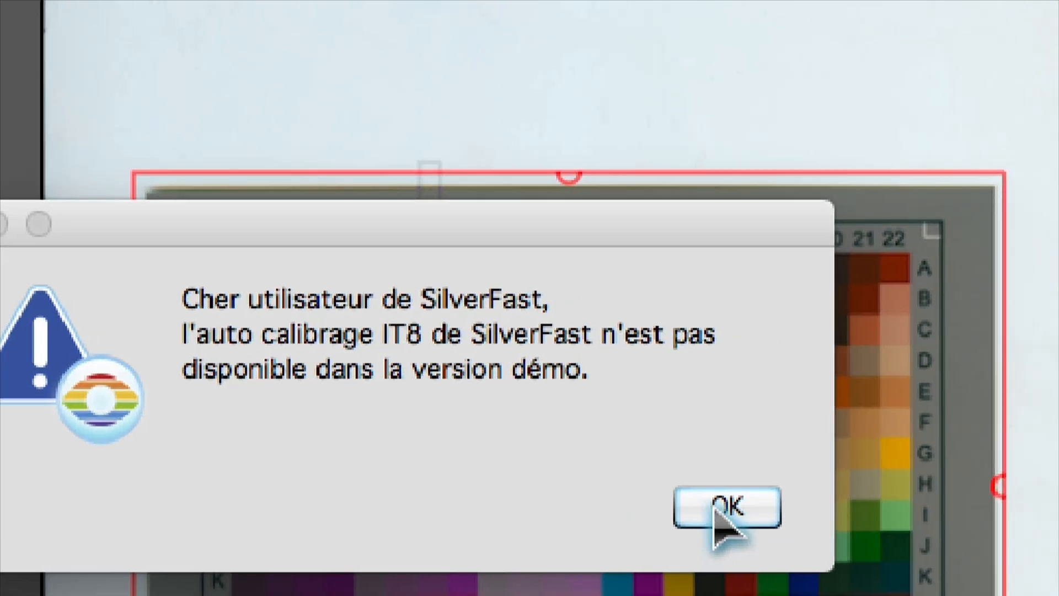
{"action": "left_click", "coordinate": [902, 552]}
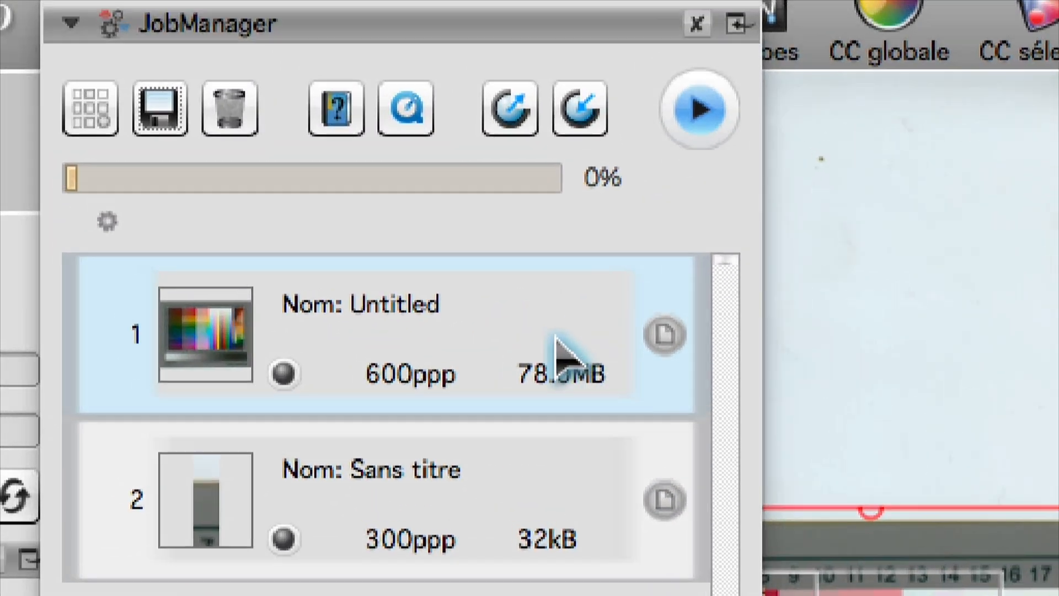
Step: Delete the 600 ppi Untitled job and move the JobManager panel to the left
{"action": "left_click", "coordinate": [582, 279]}
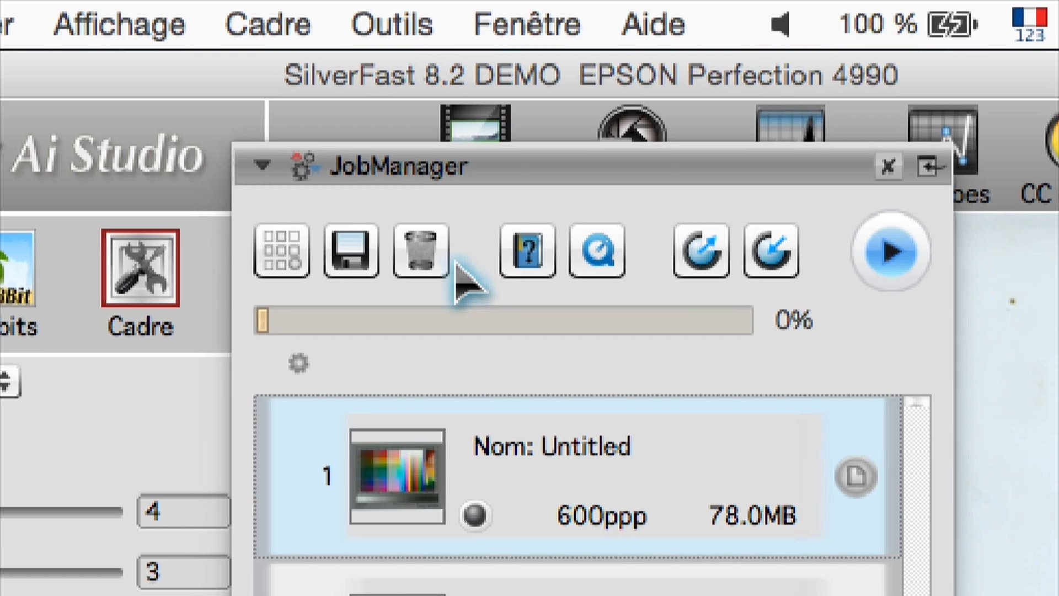
{"action": "left_click", "coordinate": [231, 117]}
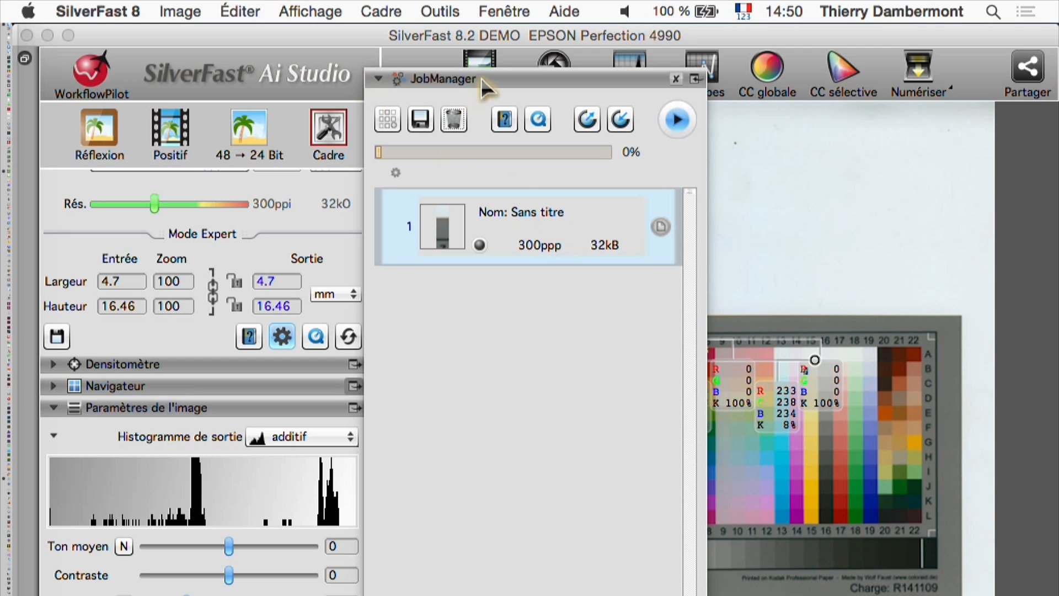
{"action": "left_click_drag", "start_coordinate": [555, 5], "coordinate": [416, 17]}
{"action": "left_click_drag", "start_coordinate": [505, 80], "coordinate": [383, 93]}
Step: Draw a scan frame above the target, delete the small Sans titre job, and reposition the remaining frame
{"action": "mouse_move", "coordinate": [763, 160]}
{"action": "left_mouse_down"}
{"action": "mouse_move", "coordinate": [862, 265]}
{"action": "mouse_move", "coordinate": [897, 322]}
{"action": "left_mouse_up"}
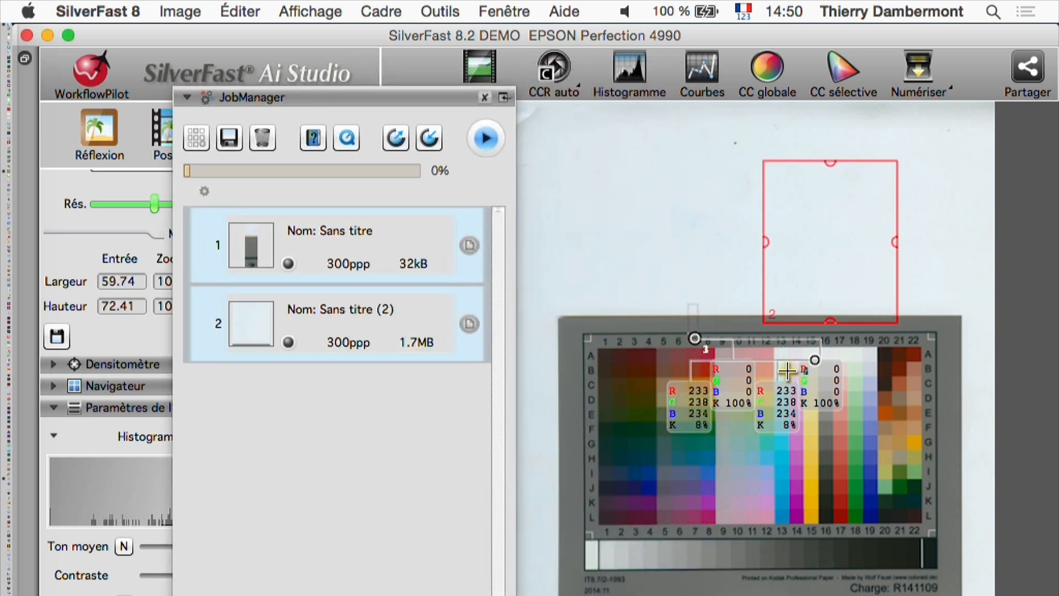
{"action": "left_click", "coordinate": [695, 323]}
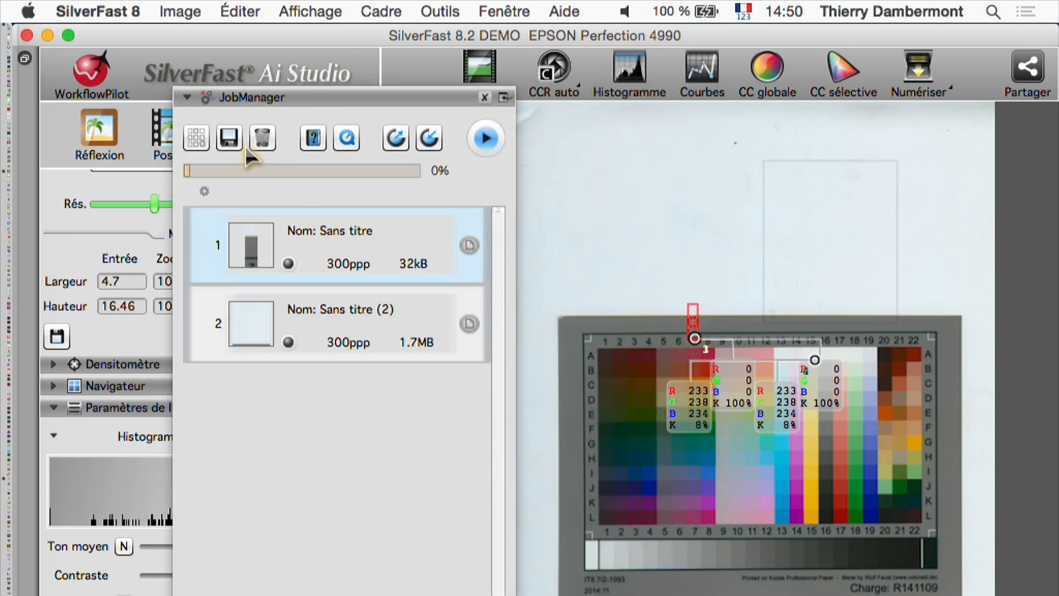
{"action": "left_click", "coordinate": [261, 138]}
{"action": "left_click_drag", "start_coordinate": [799, 279], "coordinate": [625, 261]}
Step: Draw more scan frames across the IT8 target for five 300 ppi jobs, then deselect all jobs
{"action": "mouse_move", "coordinate": [744, 128]}
{"action": "left_mouse_down"}
{"action": "mouse_move", "coordinate": [832, 208]}
{"action": "mouse_move", "coordinate": [899, 299]}
{"action": "left_mouse_up"}
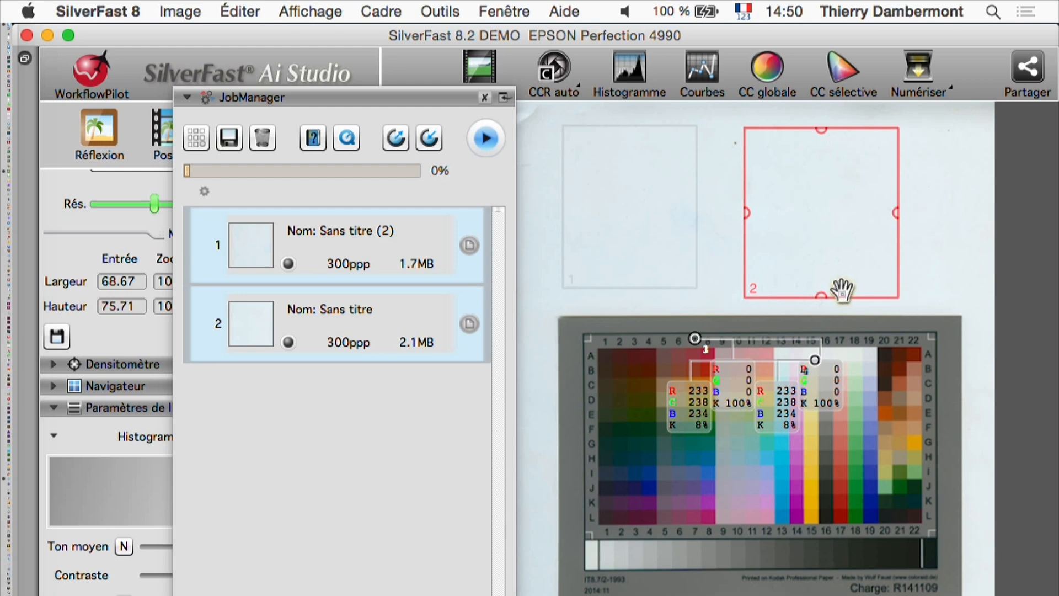
{"action": "mouse_move", "coordinate": [561, 299]}
{"action": "left_mouse_down"}
{"action": "mouse_move", "coordinate": [723, 434]}
{"action": "mouse_move", "coordinate": [719, 474]}
{"action": "left_mouse_up"}
{"action": "left_click_drag", "start_coordinate": [763, 308], "coordinate": [903, 483]}
{"action": "mouse_move", "coordinate": [589, 500]}
{"action": "left_mouse_down"}
{"action": "mouse_move", "coordinate": [717, 591]}
{"action": "mouse_move", "coordinate": [753, 595]}
{"action": "left_mouse_up"}
{"action": "left_click_drag", "start_coordinate": [789, 504], "coordinate": [907, 595]}
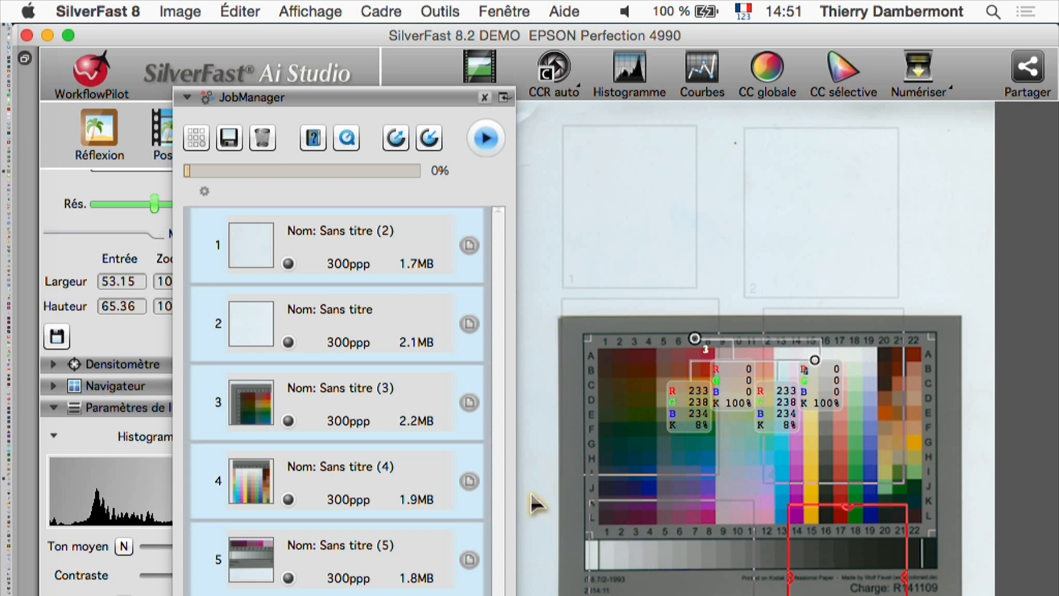
{"action": "left_click_drag", "start_coordinate": [376, 595], "coordinate": [378, 510]}
{"action": "left_click_drag", "start_coordinate": [382, 480], "coordinate": [383, 513]}
{"action": "left_click", "coordinate": [415, 512]}
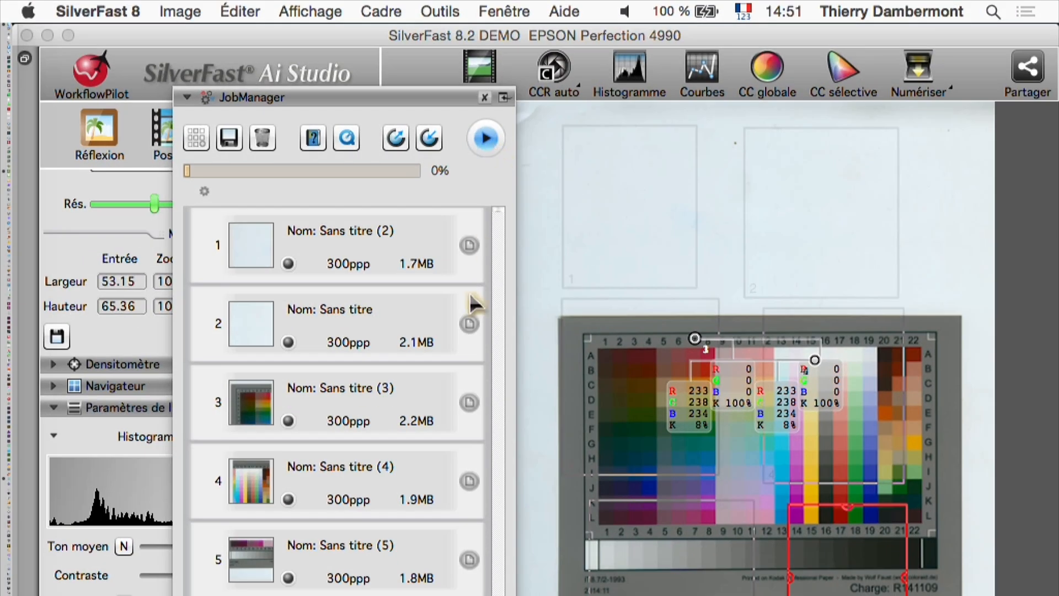
Step: Delete the extra Sans titre scan jobs from JobManager, leaving a single frame
{"action": "left_click", "coordinate": [643, 559]}
{"action": "left_click", "coordinate": [263, 138]}
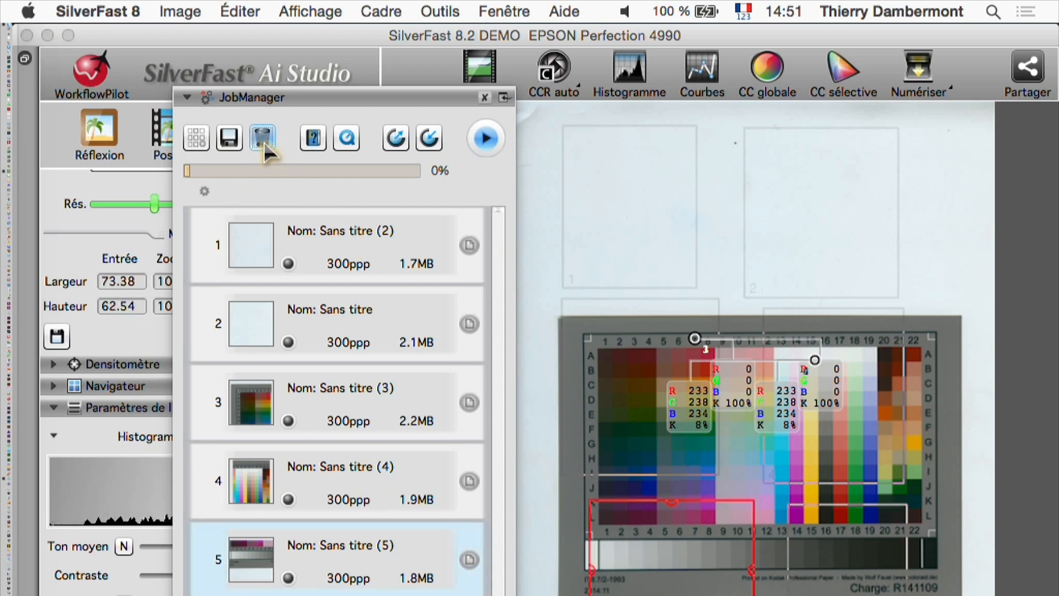
{"action": "left_click", "coordinate": [262, 138]}
{"action": "left_click", "coordinate": [266, 143]}
{"action": "left_click", "coordinate": [266, 142]}
{"action": "left_click", "coordinate": [266, 143]}
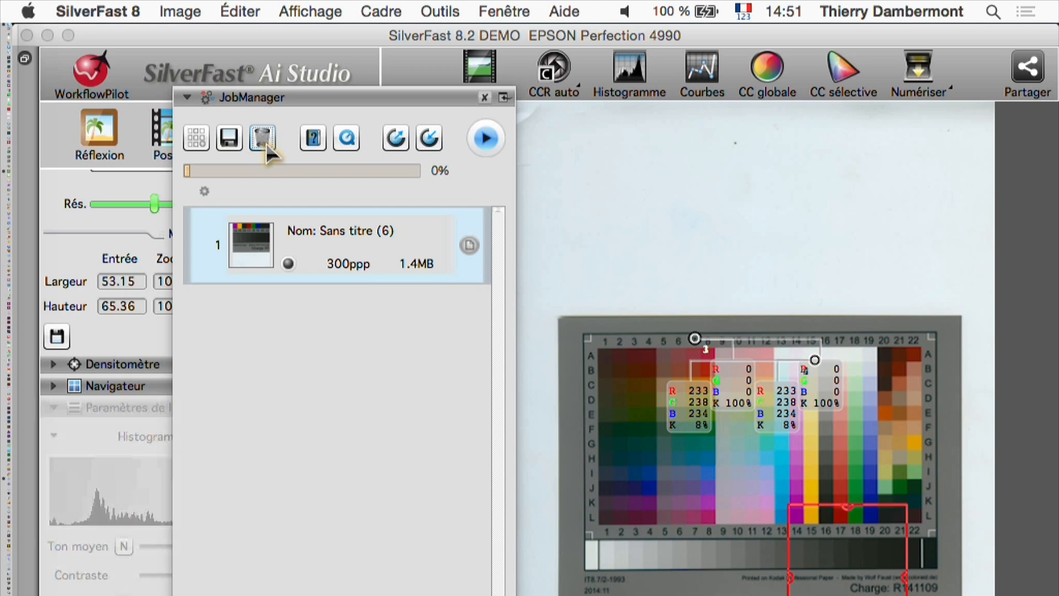
Step: Enlarge the remaining frame to 186.75 × 138.5 mm around the whole IT8 target and close JobManager
{"action": "left_click_drag", "start_coordinate": [786, 516], "coordinate": [551, 303]}
{"action": "left_click_drag", "start_coordinate": [907, 595], "coordinate": [971, 595]}
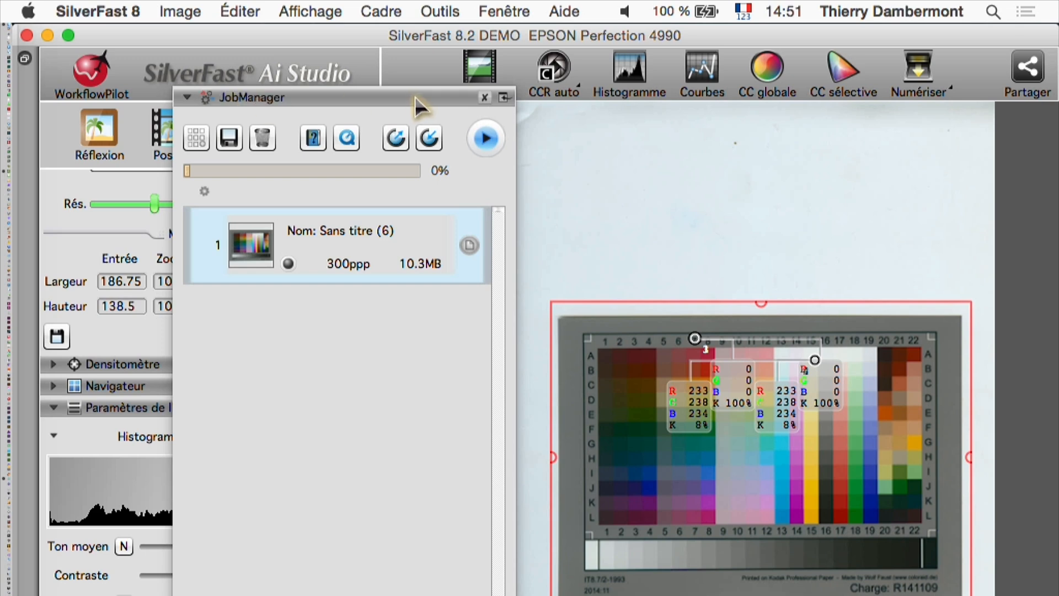
{"action": "left_click", "coordinate": [483, 97]}
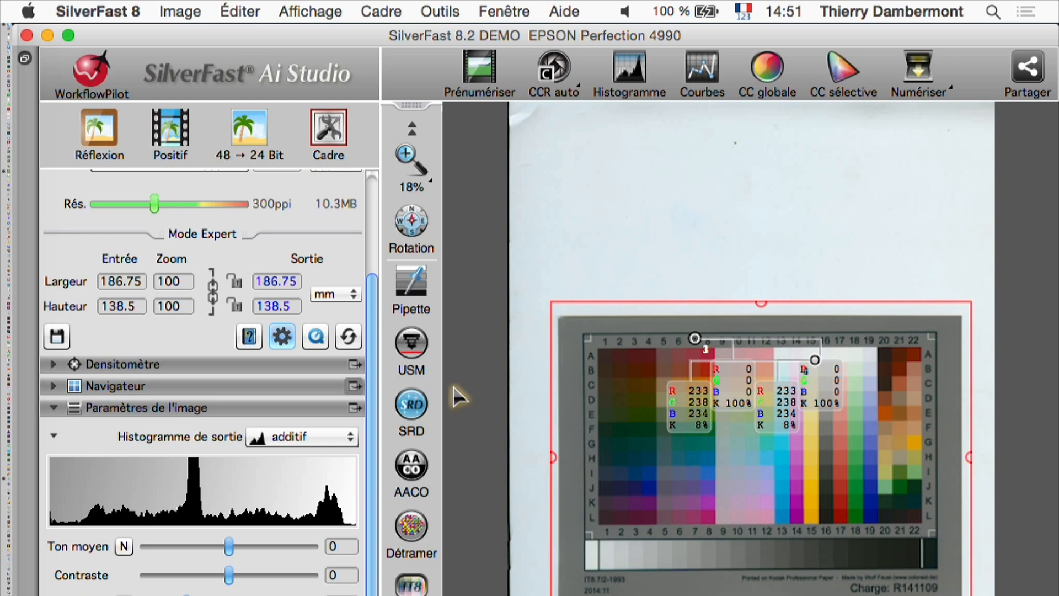
Step: Stretch the scan frame to the full 215.27 × 297.18 mm bed, then go to Photoshop's Fichier > Automatisation
{"action": "left_click_drag", "start_coordinate": [552, 303], "coordinate": [508, 103]}
{"action": "left_click_drag", "start_coordinate": [971, 595], "coordinate": [993, 595]}
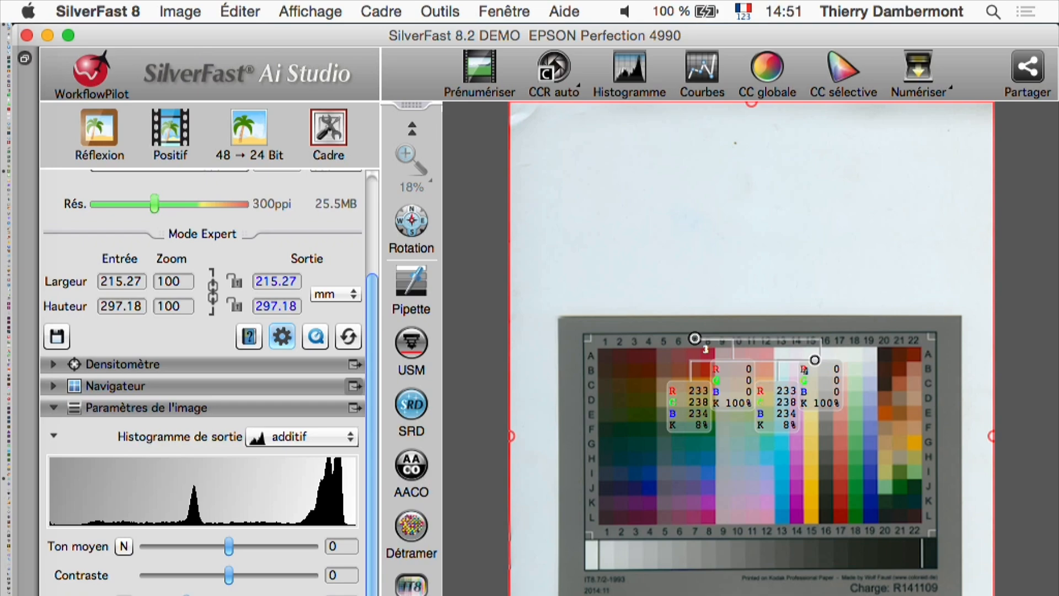
{"action": "key", "text": "super+Tab"}
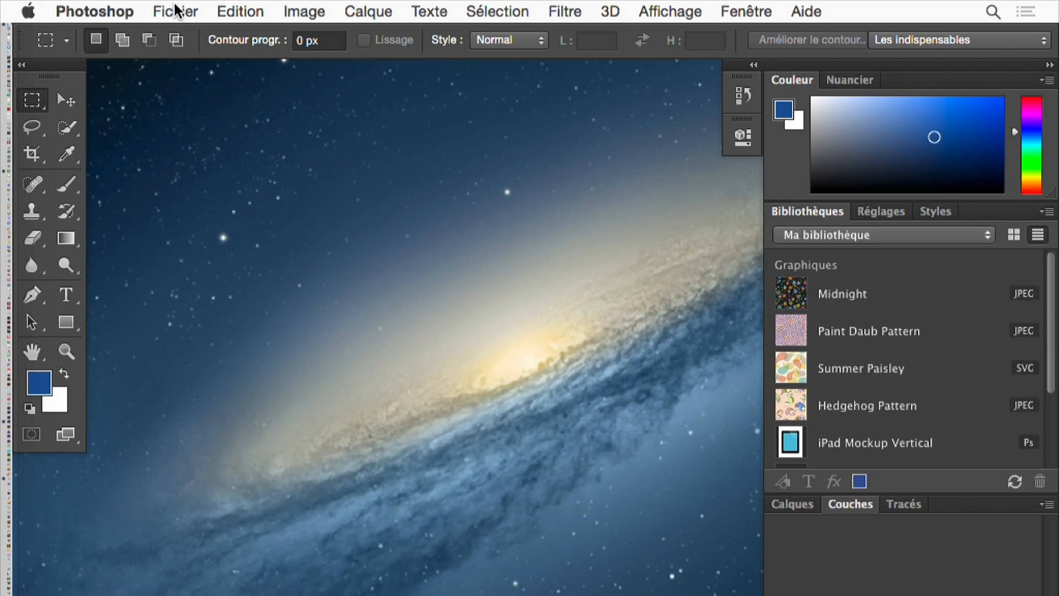
{"action": "left_click", "coordinate": [175, 10]}
{"action": "mouse_move", "coordinate": [226, 503]}
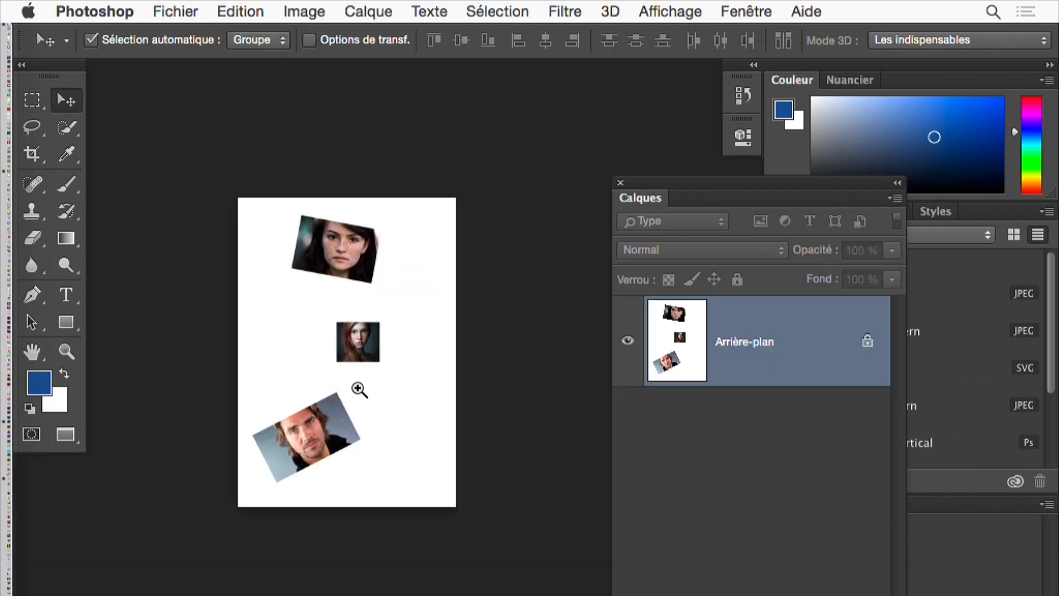
Step: Run Rogner et désincliner les photos on the scanned page to split out the three photos
{"action": "left_click", "coordinate": [359, 389], "text": "super"}
{"action": "left_click_drag", "start_coordinate": [423, 506], "coordinate": [446, 554]}
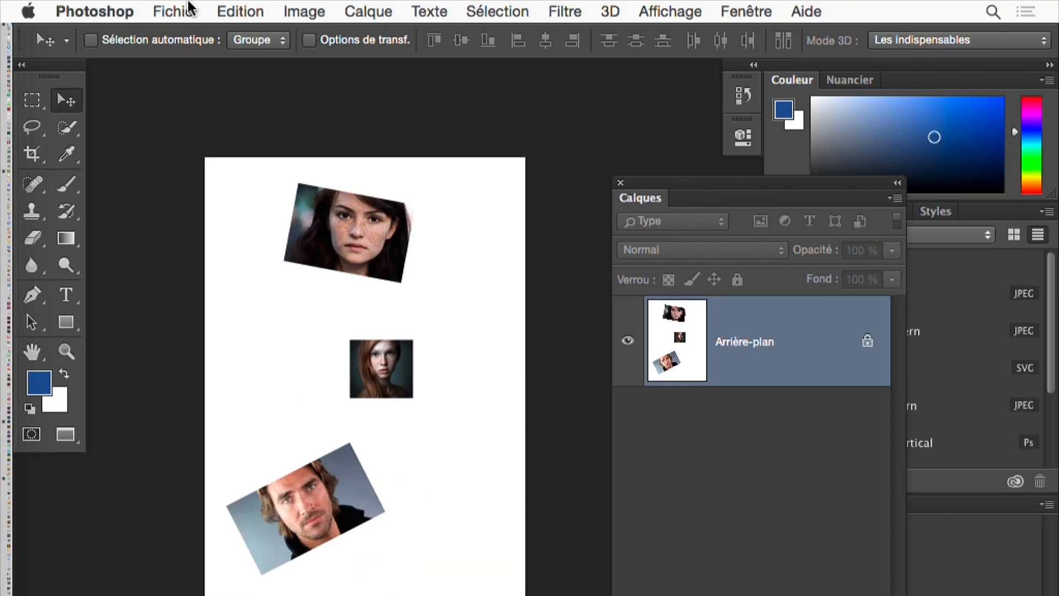
{"action": "left_click", "coordinate": [189, 7]}
{"action": "mouse_move", "coordinate": [248, 492]}
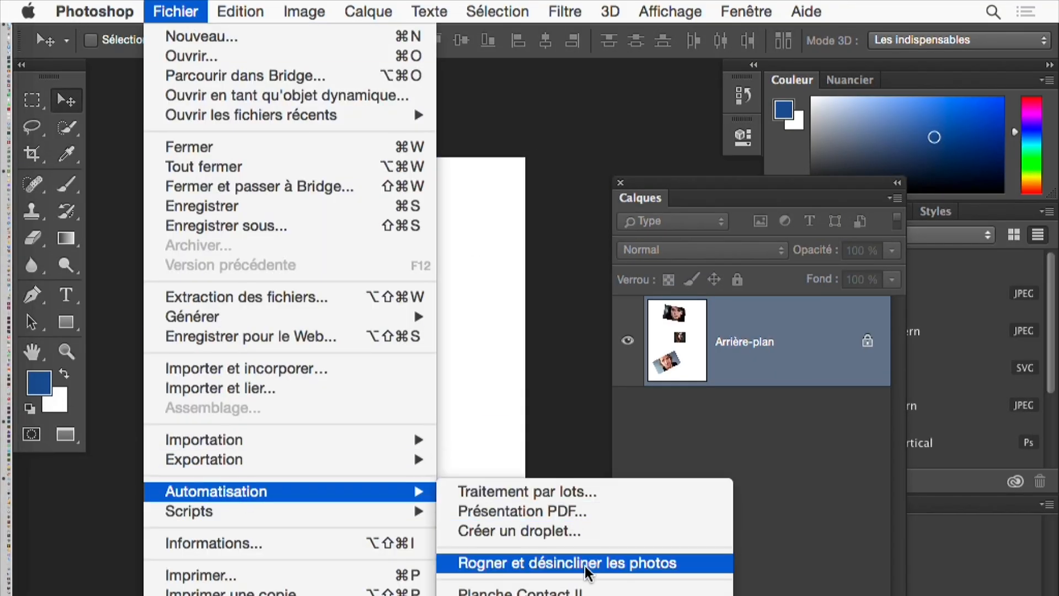
{"action": "left_click", "coordinate": [676, 567]}
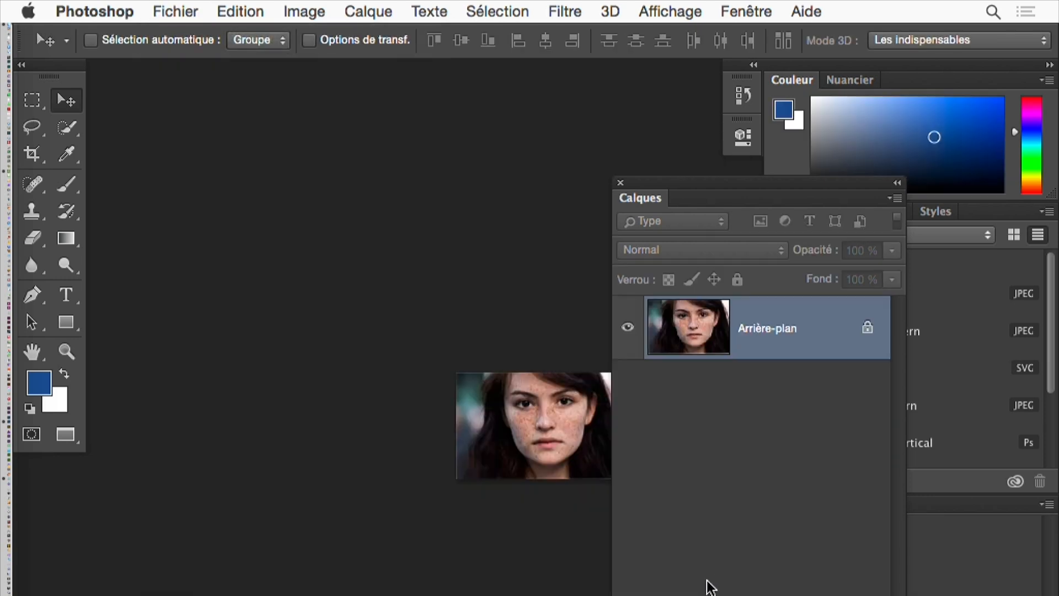
Step: Switch to floating windows and place each of the three cropped photos in its own window
{"action": "key", "text": "f"}
{"action": "key", "text": "f"}
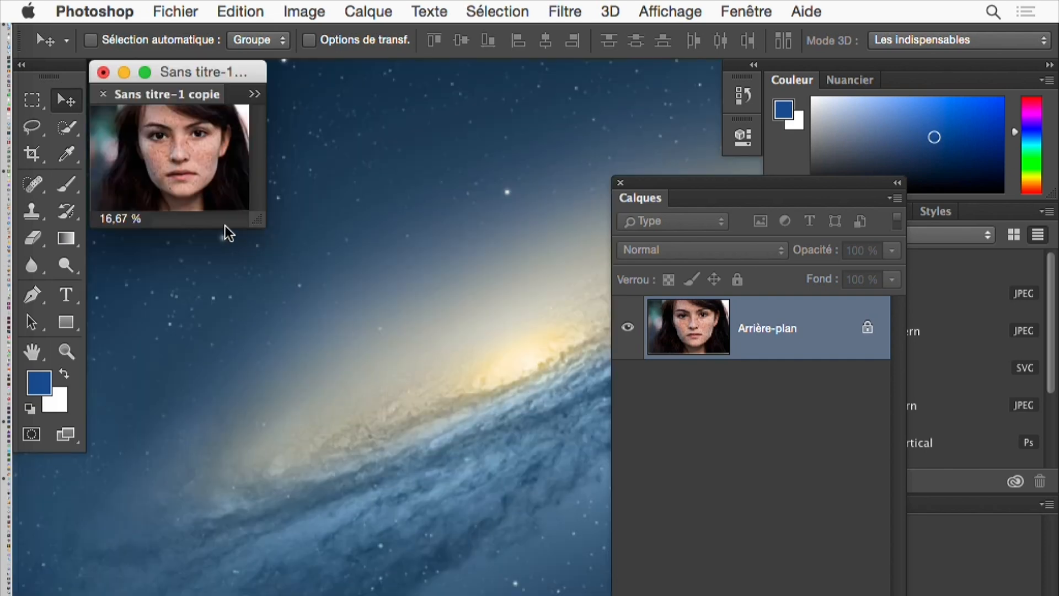
{"action": "left_click_drag", "start_coordinate": [256, 222], "coordinate": [332, 355]}
{"action": "left_click_drag", "start_coordinate": [220, 97], "coordinate": [549, 89]}
{"action": "left_click_drag", "start_coordinate": [204, 101], "coordinate": [172, 537]}
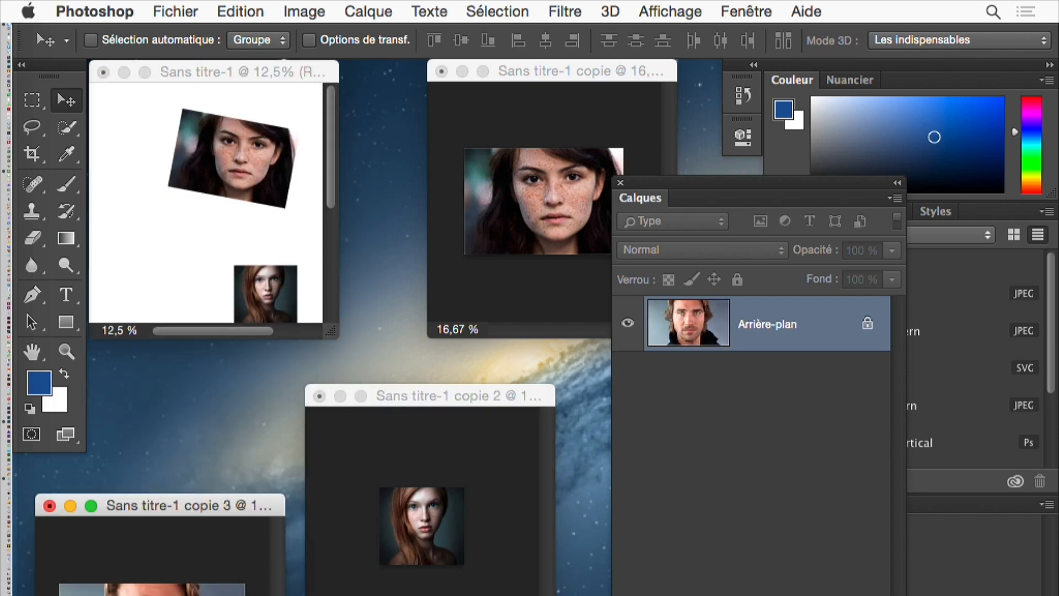
{"action": "scroll", "coordinate": [254, 290], "scroll_direction": "down", "scroll_amount": 4}
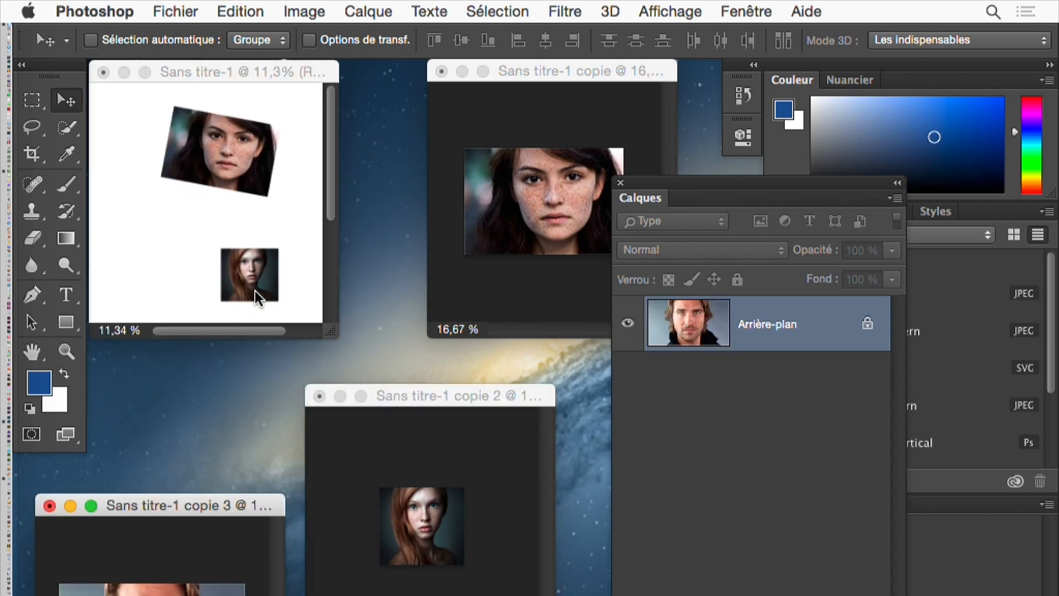
{"action": "scroll", "coordinate": [255, 290], "scroll_direction": "down", "scroll_amount": 2}
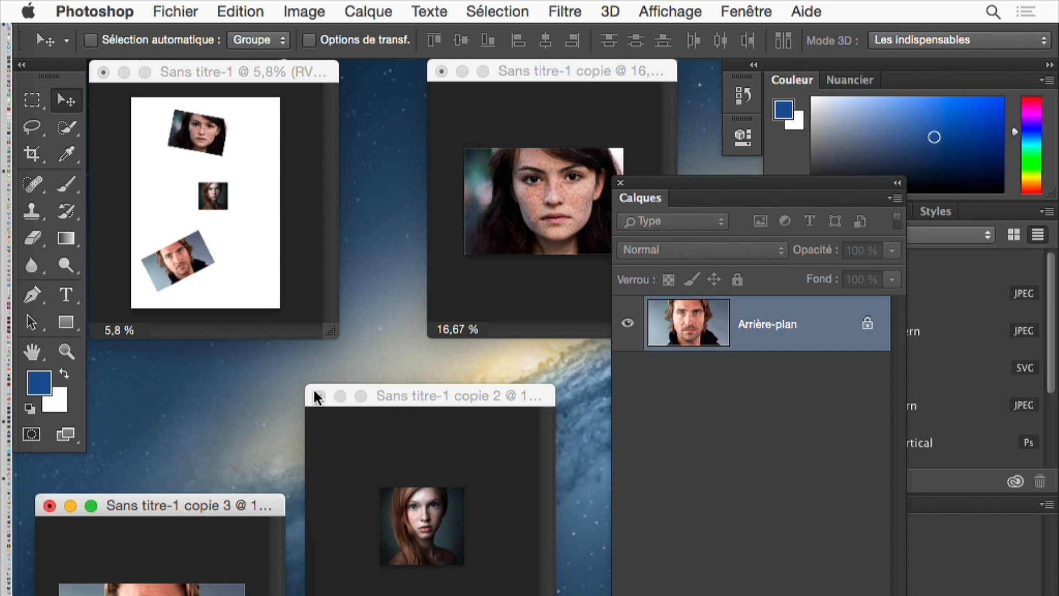
{"action": "left_click_drag", "start_coordinate": [466, 400], "coordinate": [503, 393]}
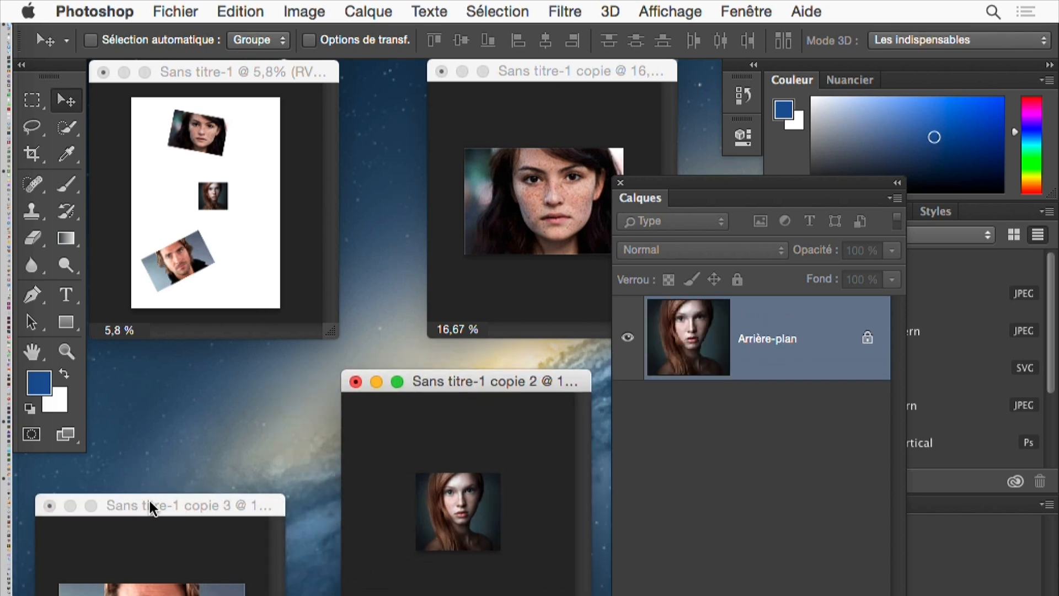
{"action": "left_click_drag", "start_coordinate": [149, 504], "coordinate": [170, 481]}
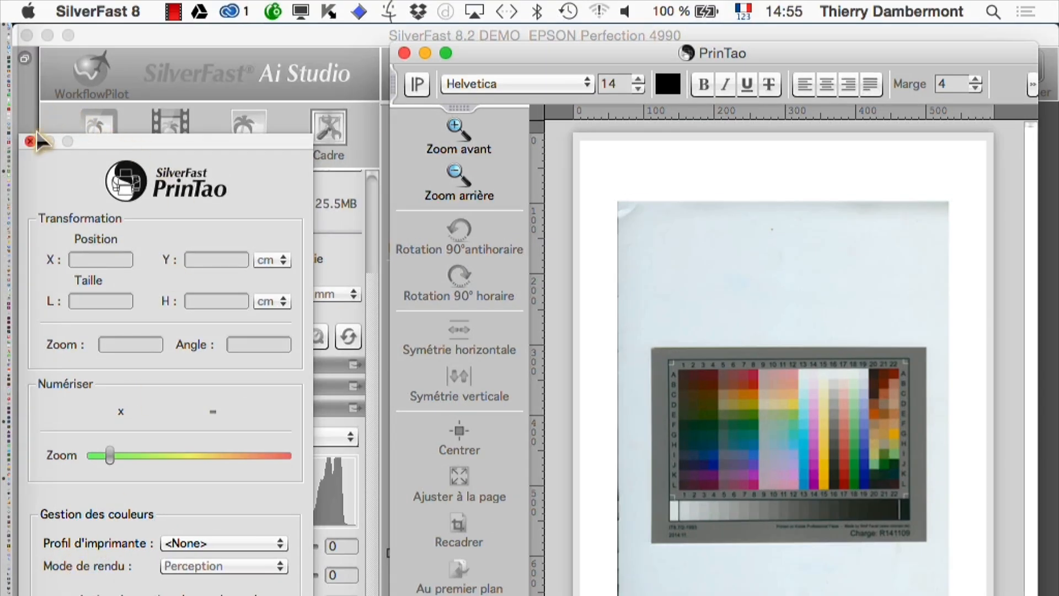
Step: Close the PrinTao print layout window to return to the main Ai Studio scan window
{"action": "left_click", "coordinate": [31, 141]}
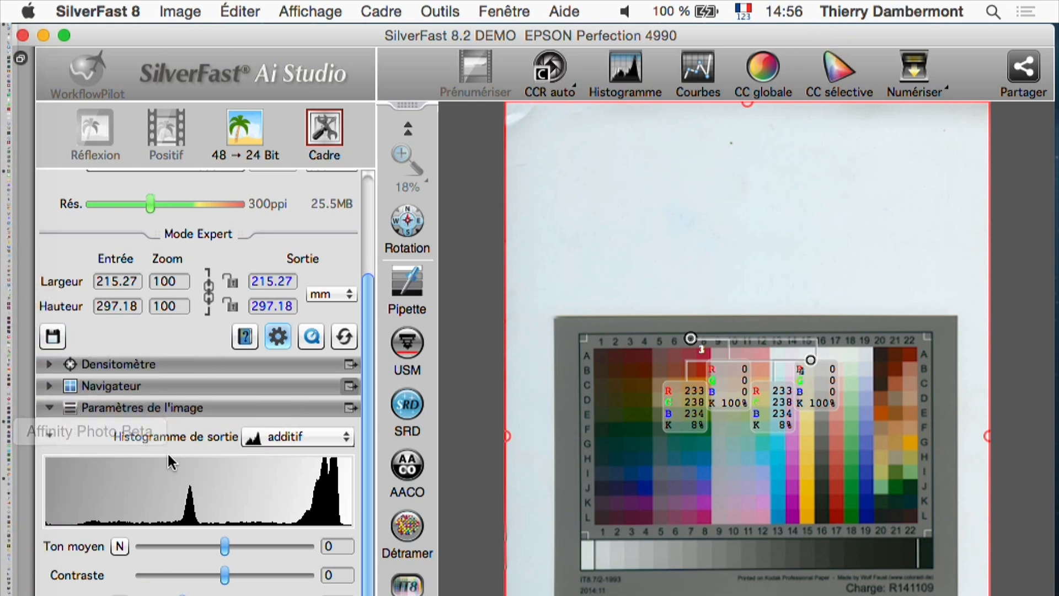
Step: Review the image dimension settings and keep the 48→24 Bit output unchanged
{"action": "left_click", "coordinate": [51, 410]}
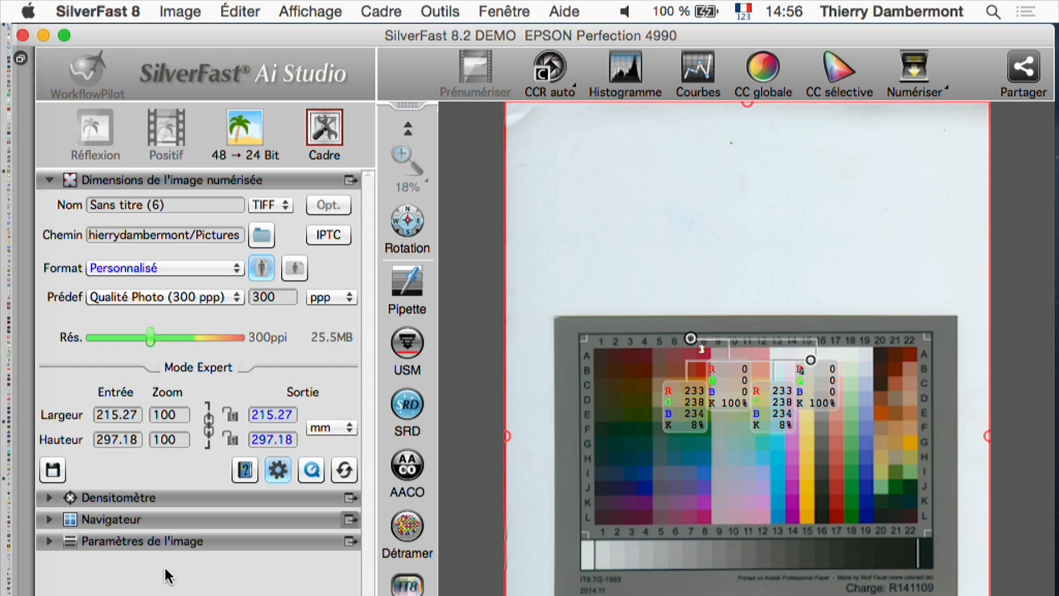
{"action": "left_click", "coordinate": [244, 160]}
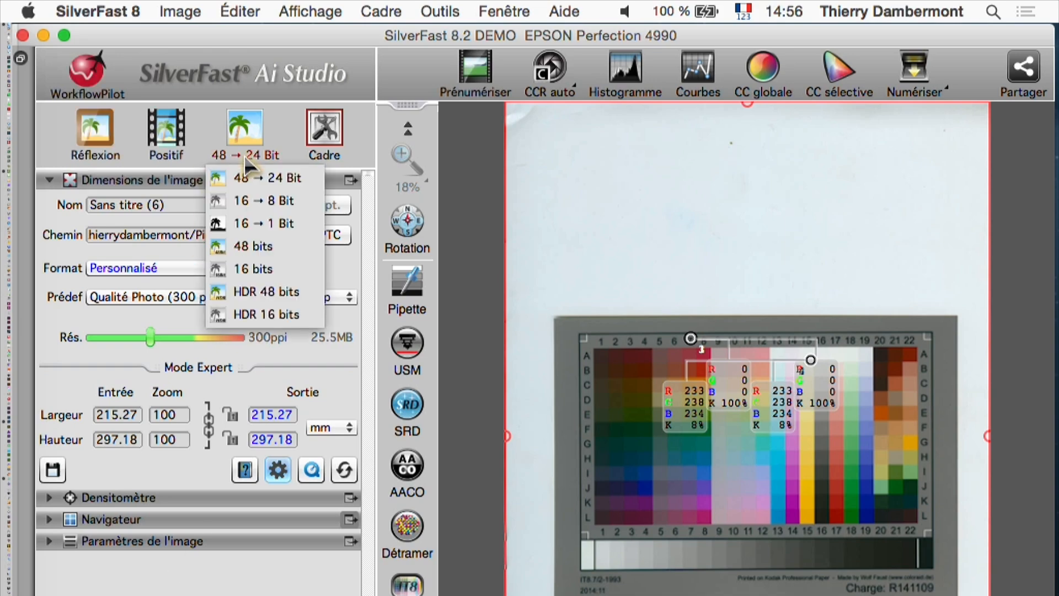
{"action": "left_click", "coordinate": [245, 160]}
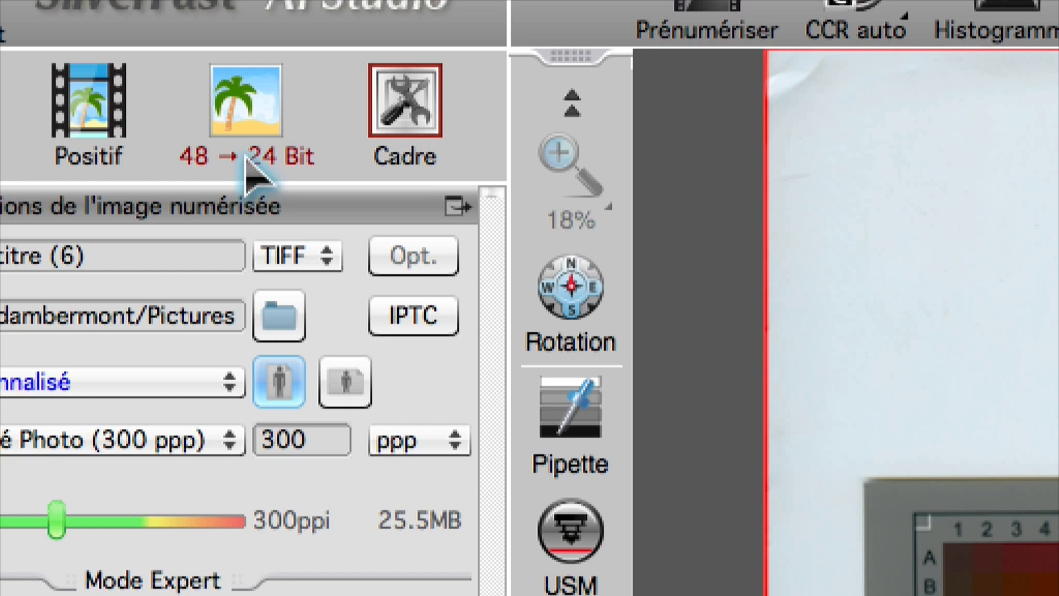
{"action": "left_click", "coordinate": [244, 157]}
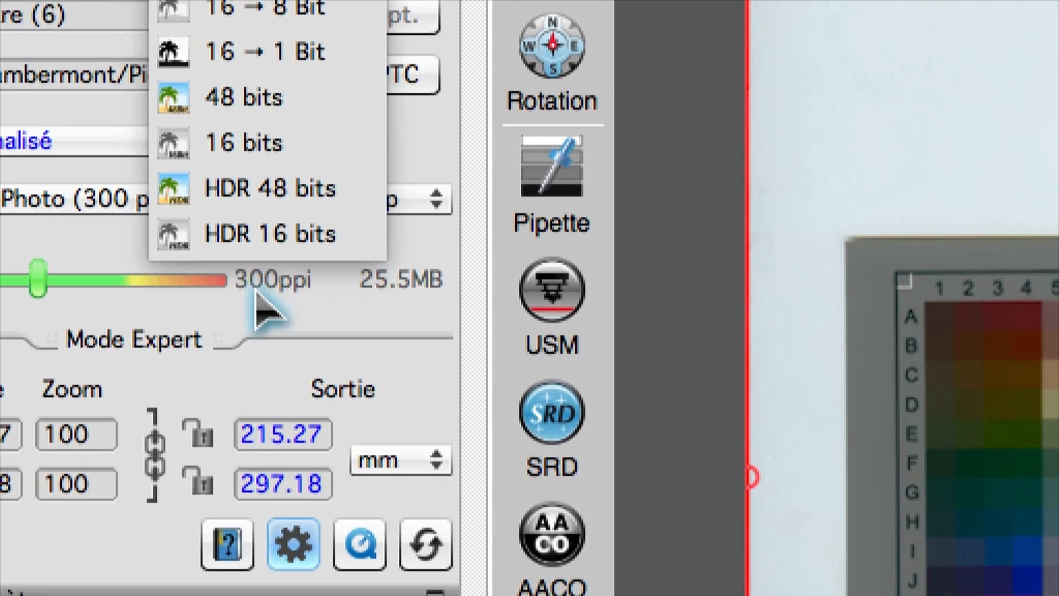
{"action": "left_click", "coordinate": [263, 362]}
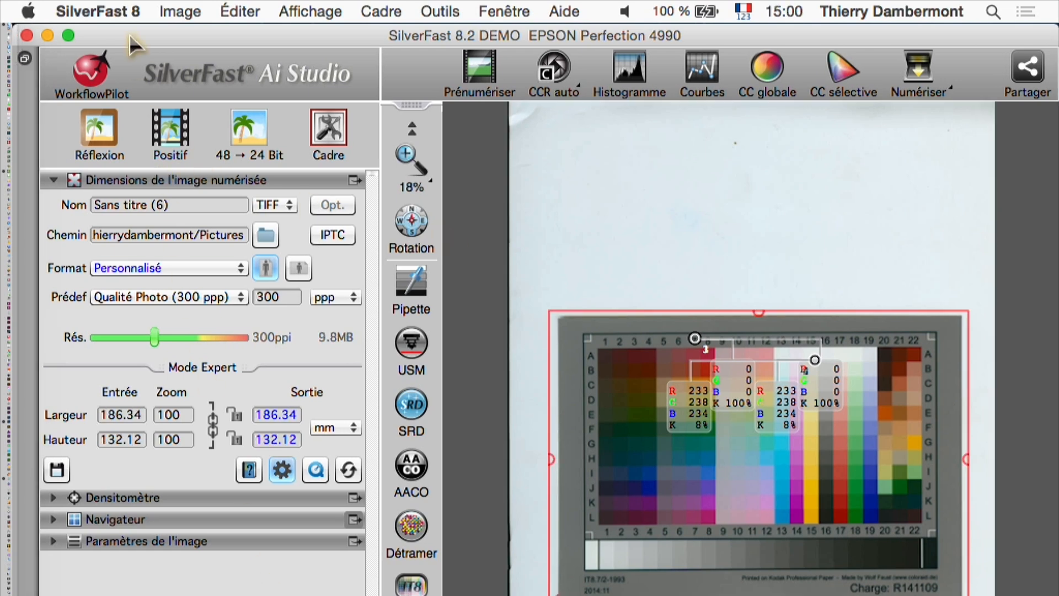
{"action": "left_click", "coordinate": [118, 11]}
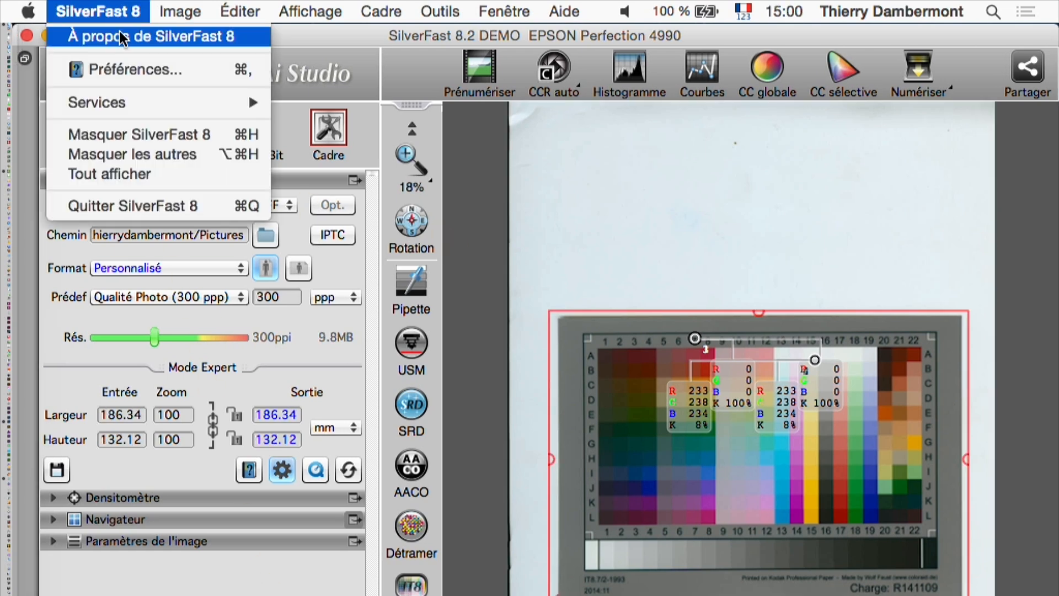
Step: In the CMS preferences, set the Interne -> Sortie conversion to ColorSync
{"action": "left_click", "coordinate": [129, 71]}
{"action": "left_click", "coordinate": [501, 253]}
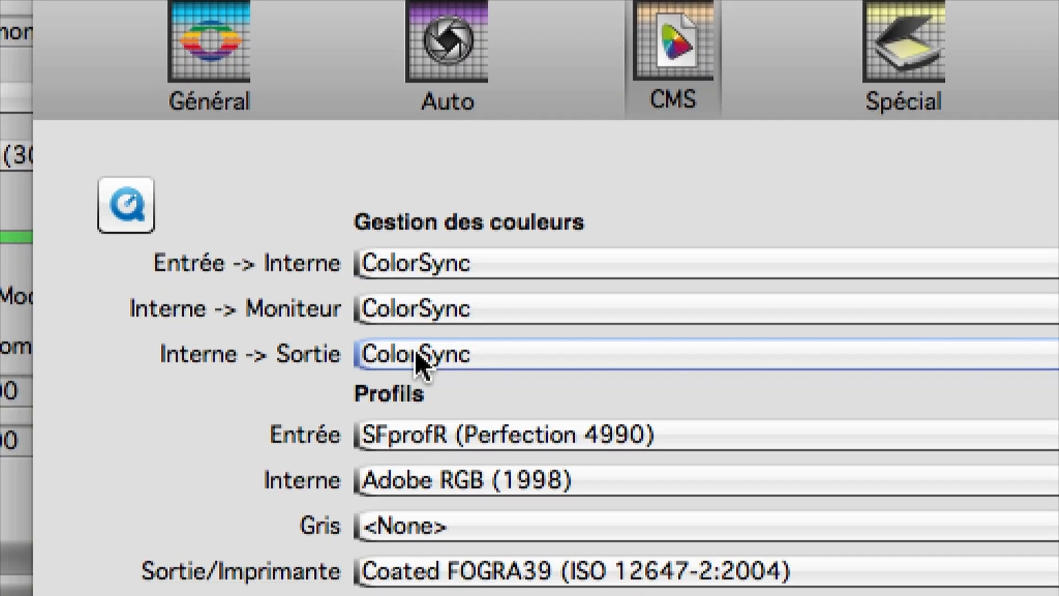
{"action": "left_click", "coordinate": [418, 362]}
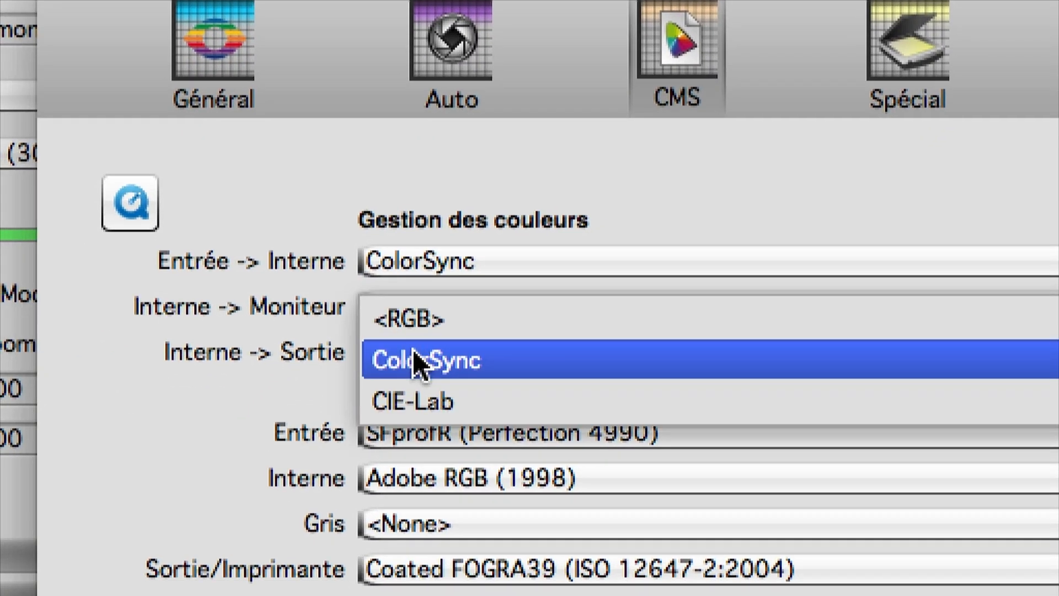
{"action": "left_click", "coordinate": [422, 316]}
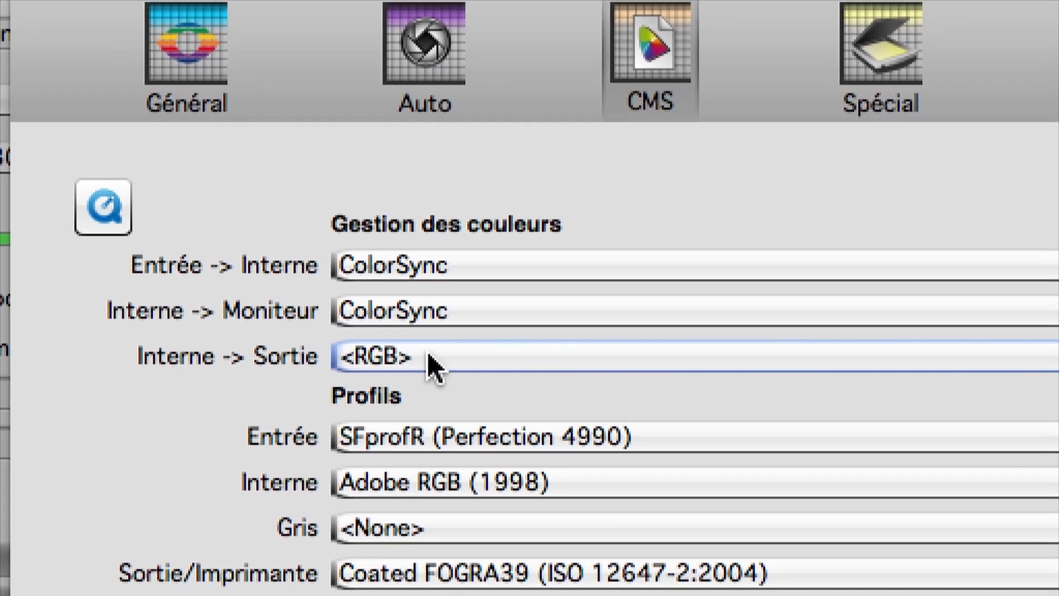
{"action": "left_click", "coordinate": [433, 358]}
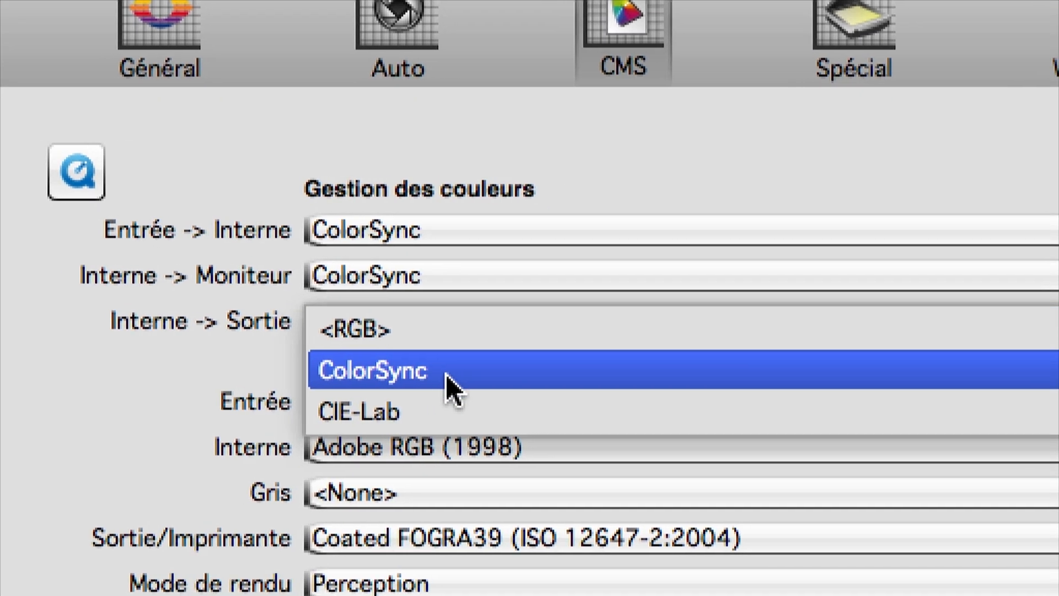
{"action": "left_click", "coordinate": [449, 375]}
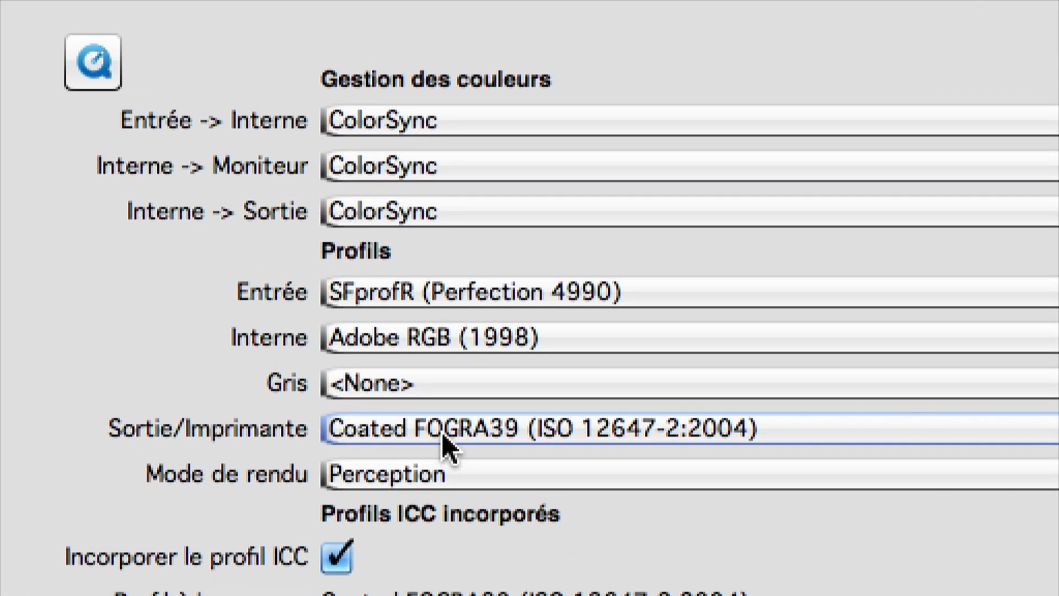
Step: Choose Euroscale Coated v2 as the Sortie/Imprimante output profile and close preferences
{"action": "left_click", "coordinate": [446, 444]}
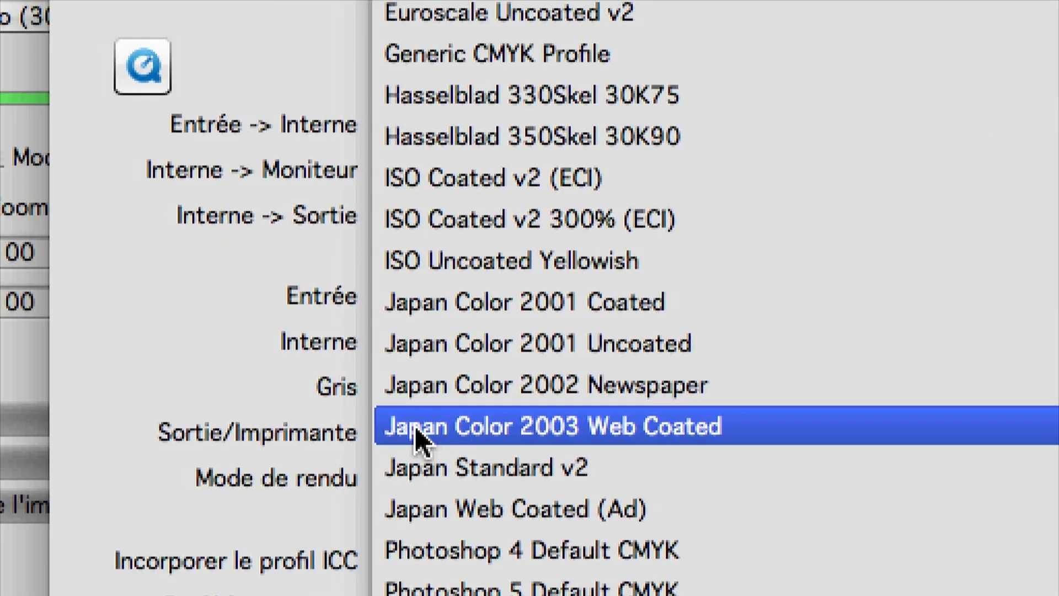
{"action": "left_click", "coordinate": [295, 442]}
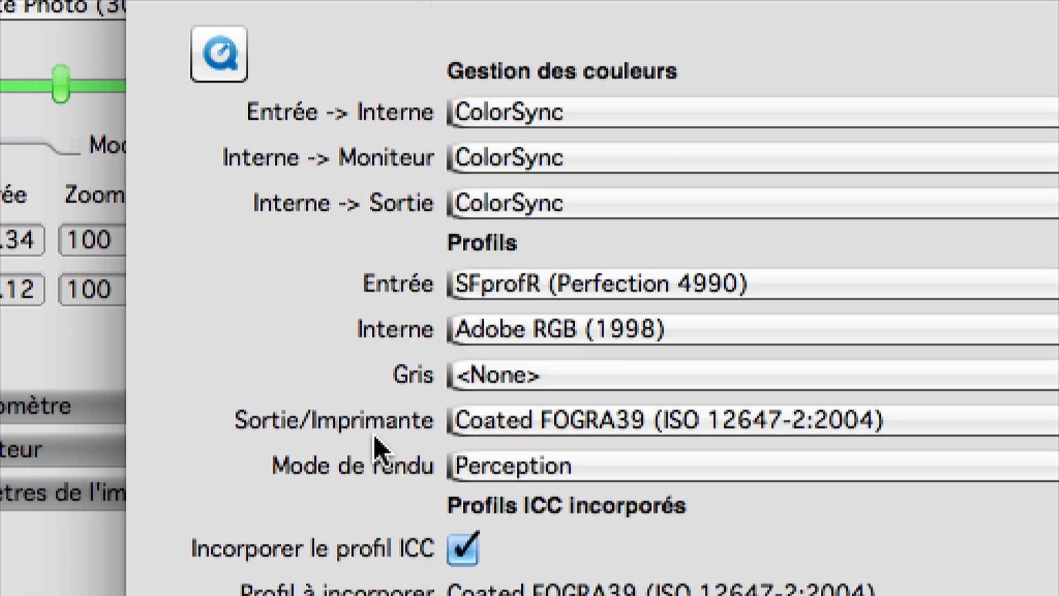
{"action": "left_click", "coordinate": [445, 433]}
{"action": "scroll", "coordinate": [438, 389], "scroll_direction": "up", "scroll_amount": 6}
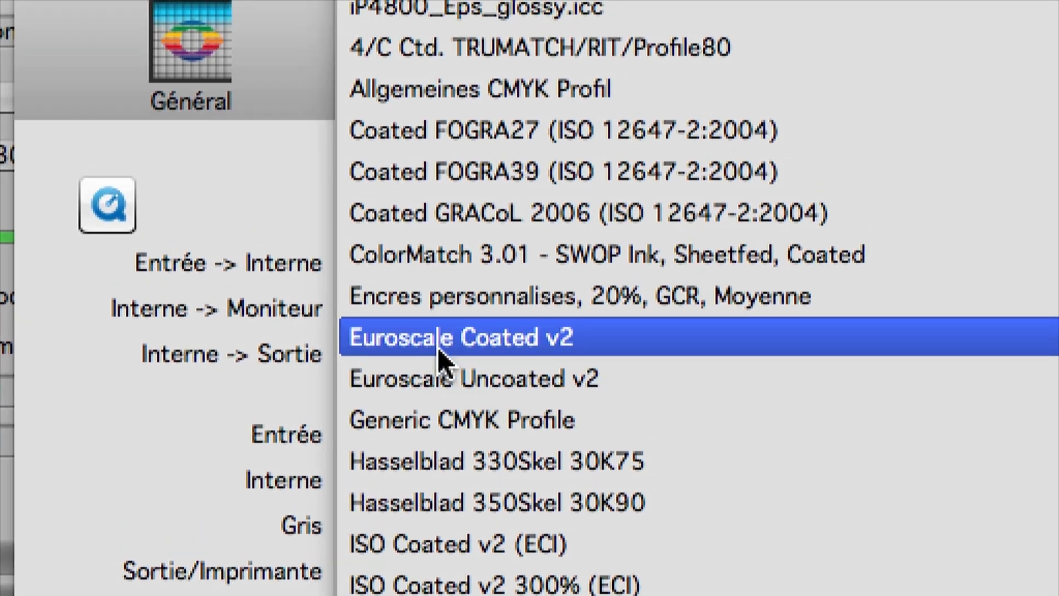
{"action": "left_click", "coordinate": [444, 356]}
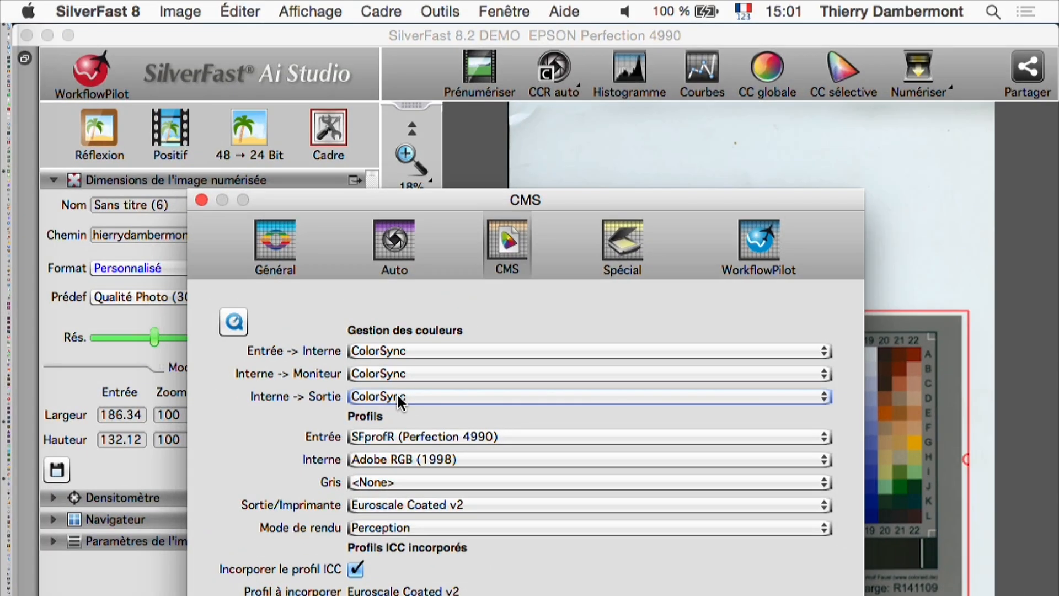
{"action": "left_click", "coordinate": [202, 200]}
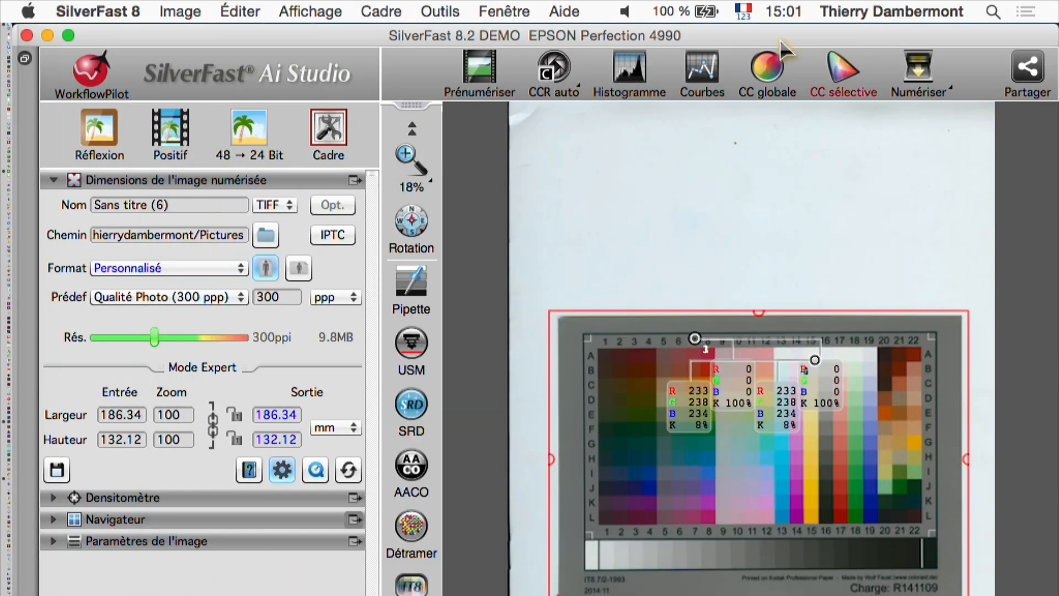
Step: Scan the target with the new settings and open Sans titre (6) (3).tif in Photoshop CC 2014
{"action": "left_click", "coordinate": [930, 81]}
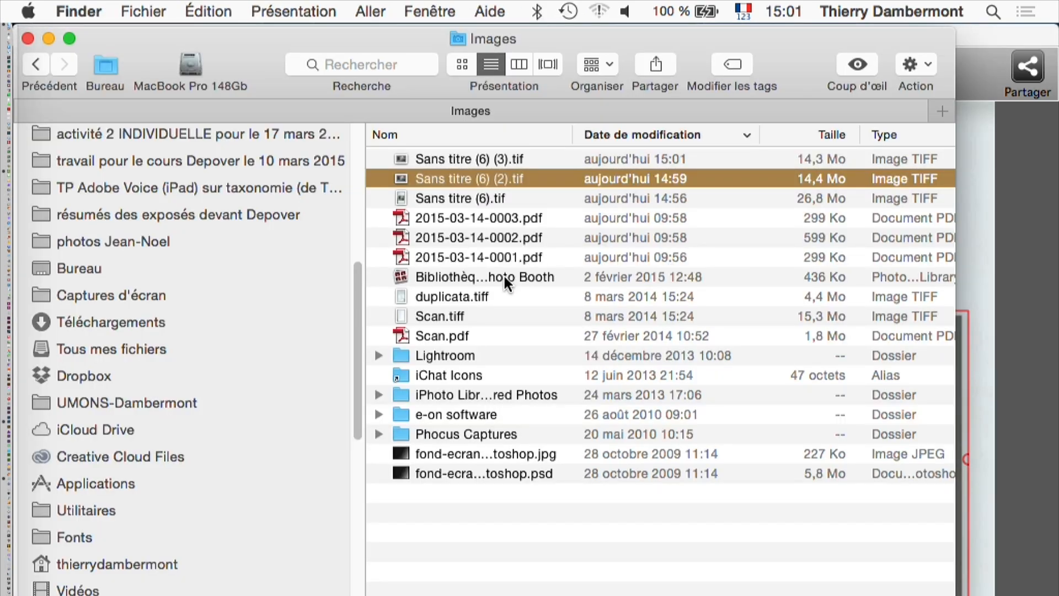
{"action": "right_click", "coordinate": [472, 149]}
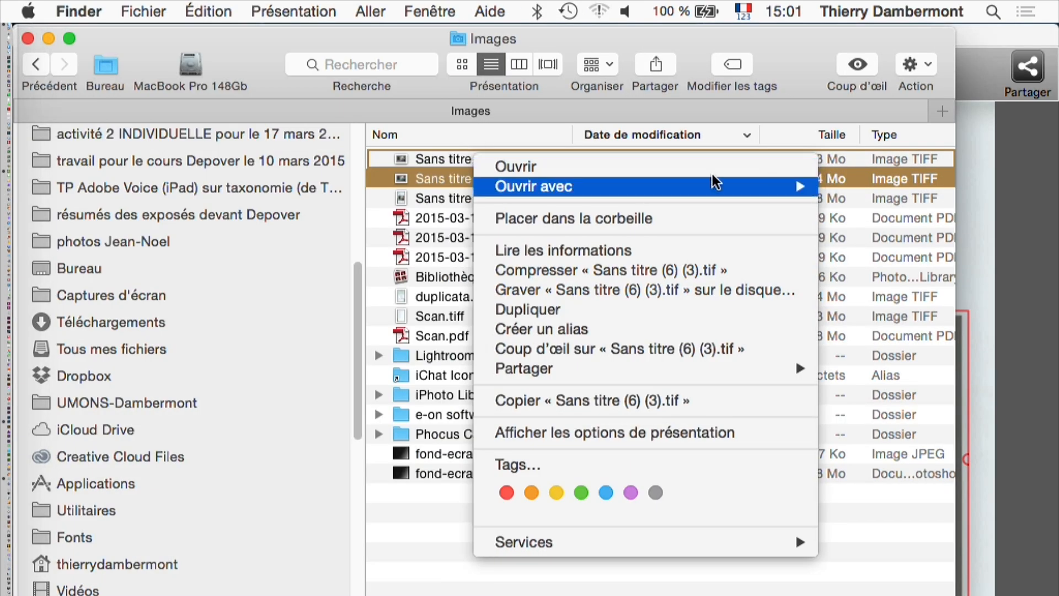
{"action": "mouse_move", "coordinate": [524, 192]}
{"action": "left_click", "coordinate": [397, 21]}
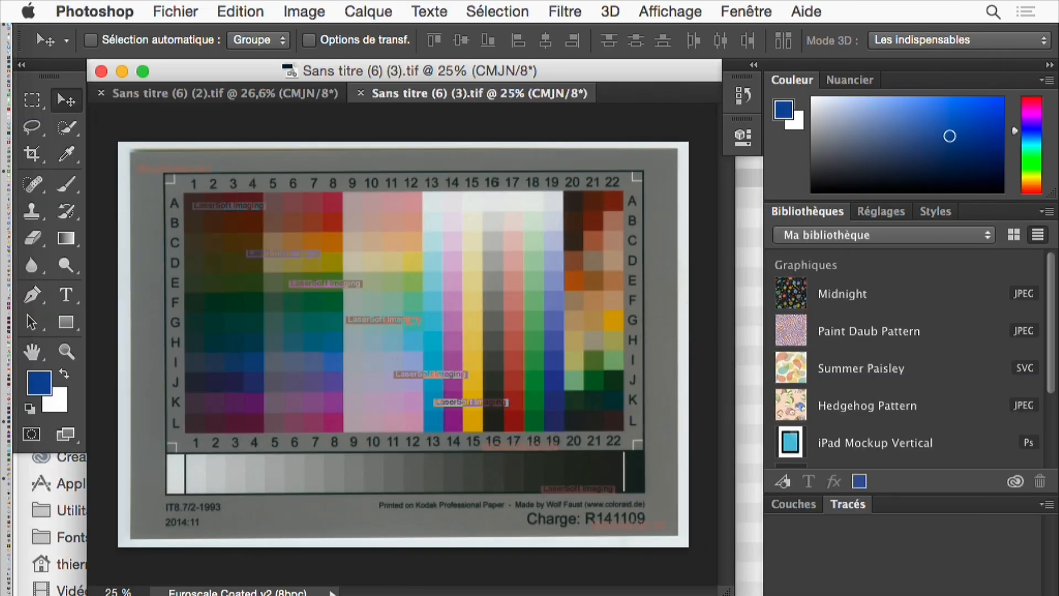
{"action": "key", "text": "super"}
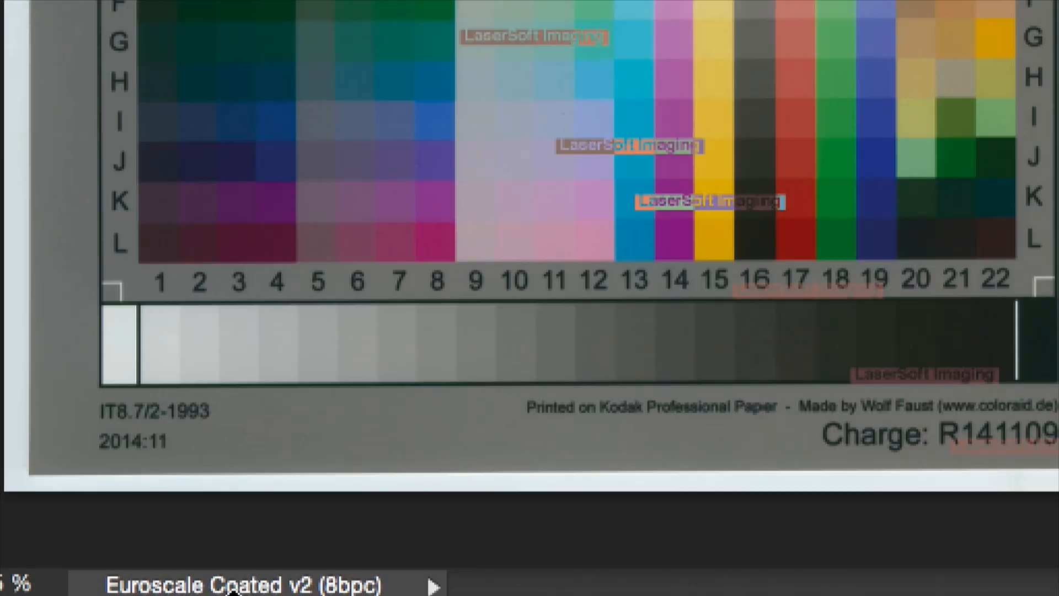